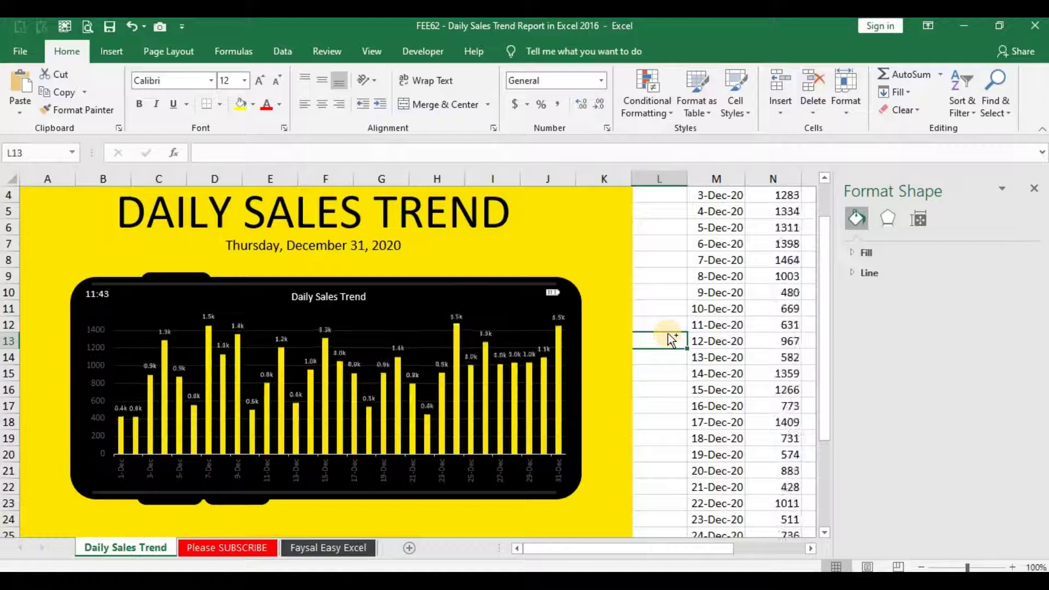
key(F9)
- Recalculate the finished dashboard's random sales figures and chart four times with F9
key(F9)
key(F9)
key(F9)
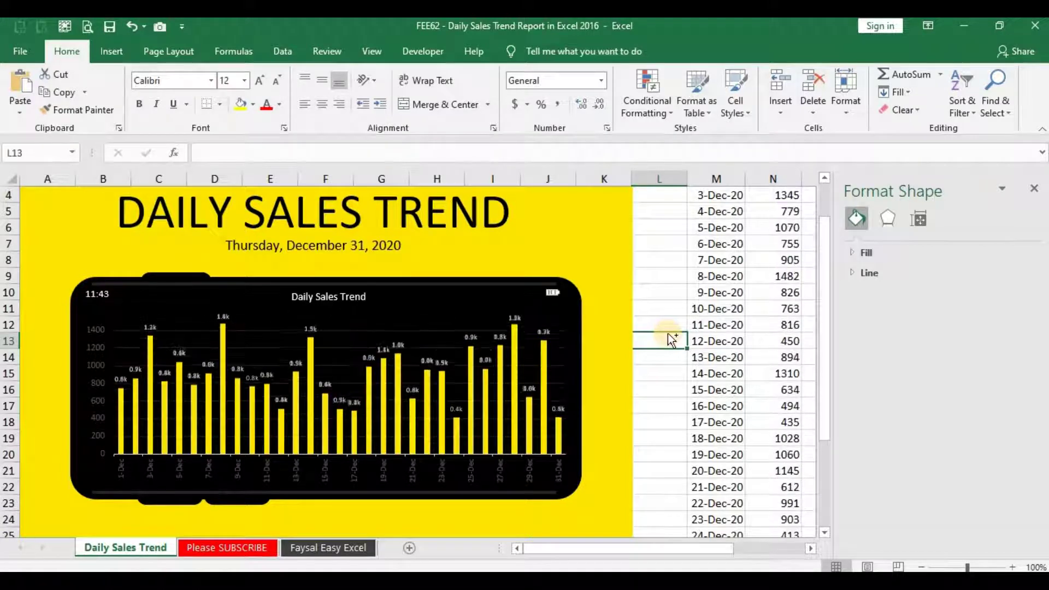
key(F9)
key(F9)
key(F9)
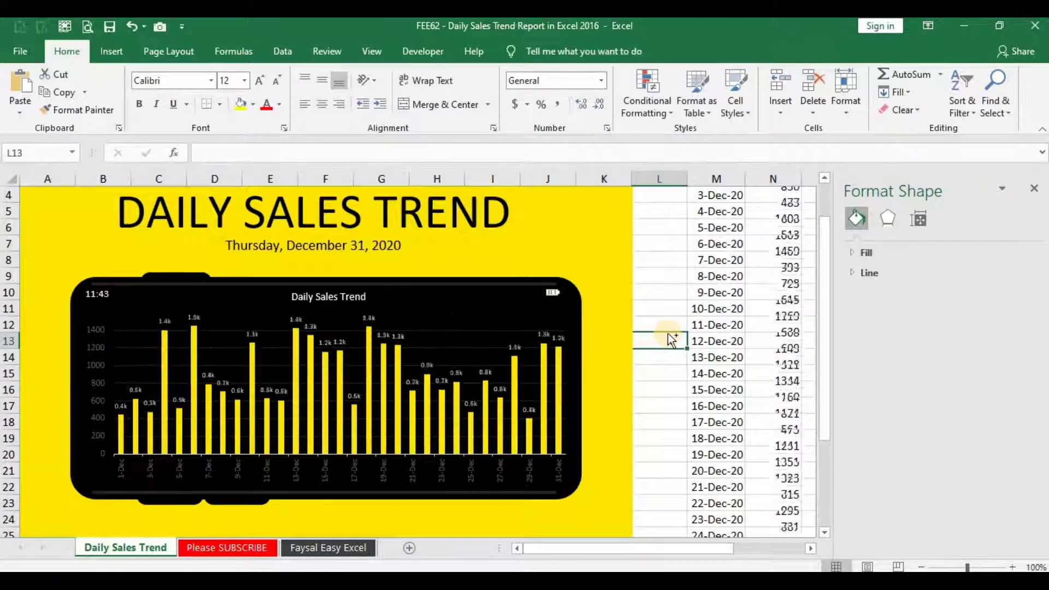
key(F9)
key(F9)
key(F9)
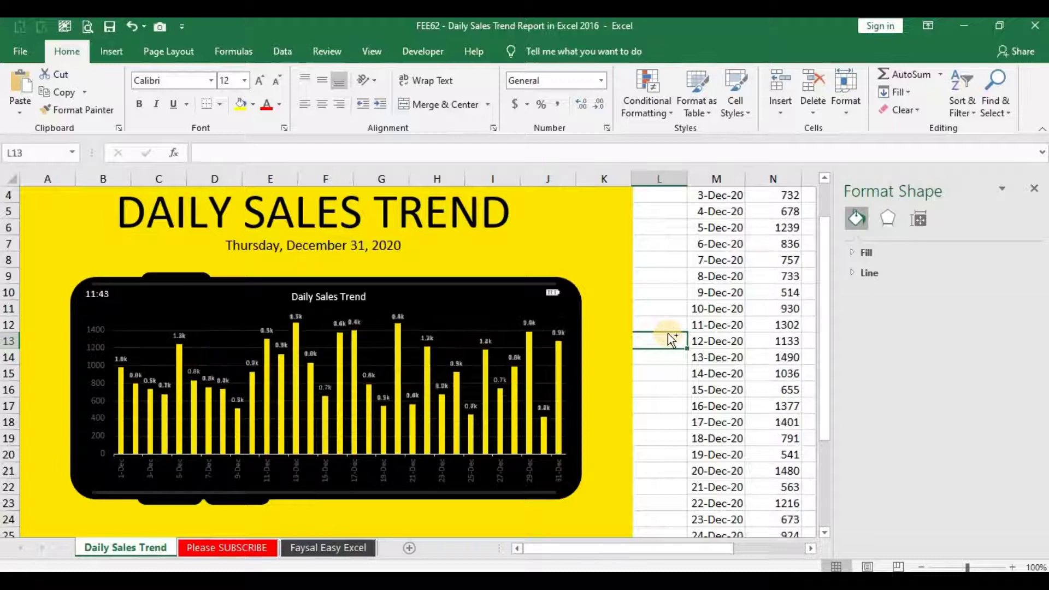
key(F9)
scroll(824, 191, up, 1)
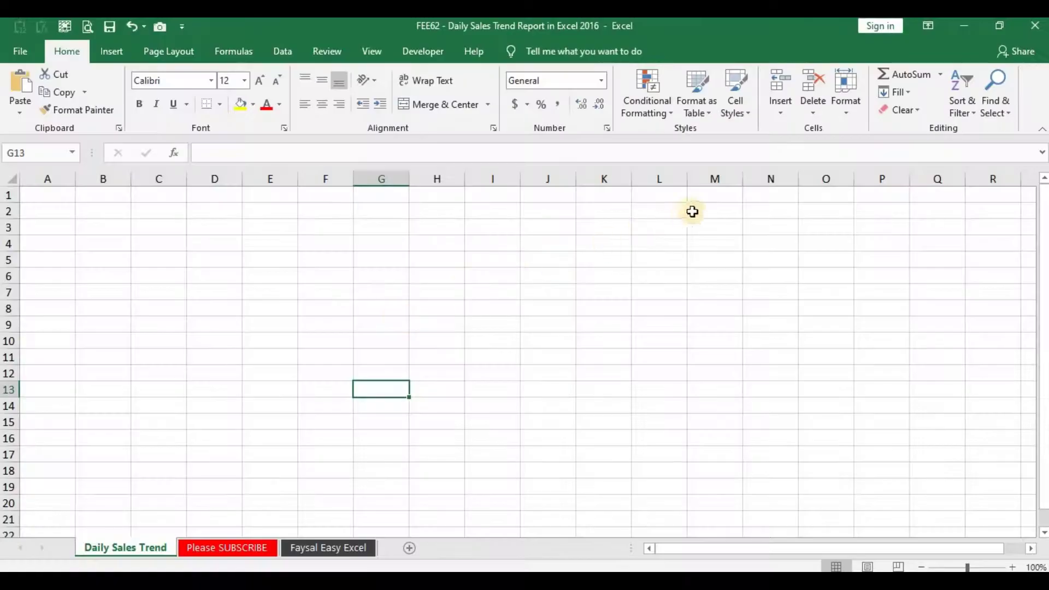
- Enter the header 'Date' in M1 and the first date 1-Dec-20 in M2
click(728, 199)
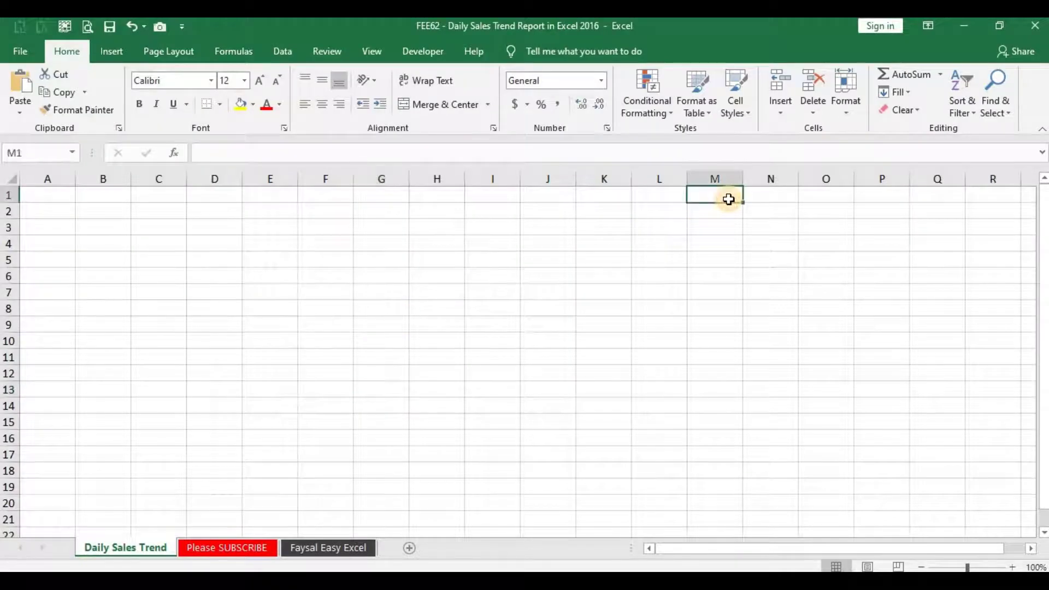
text(Date)
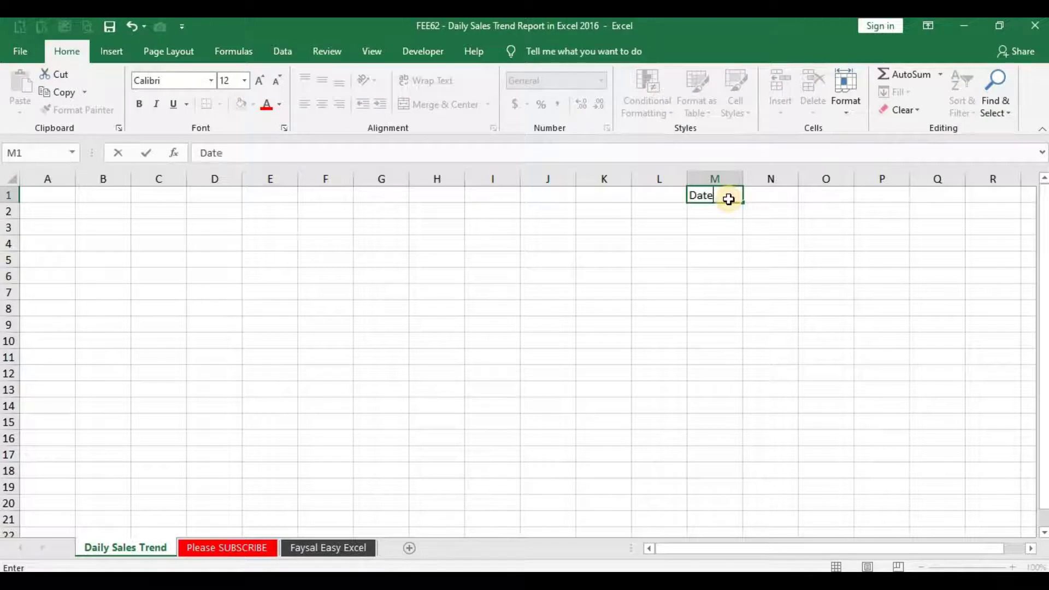
key(Return)
text(1-Dec-20)
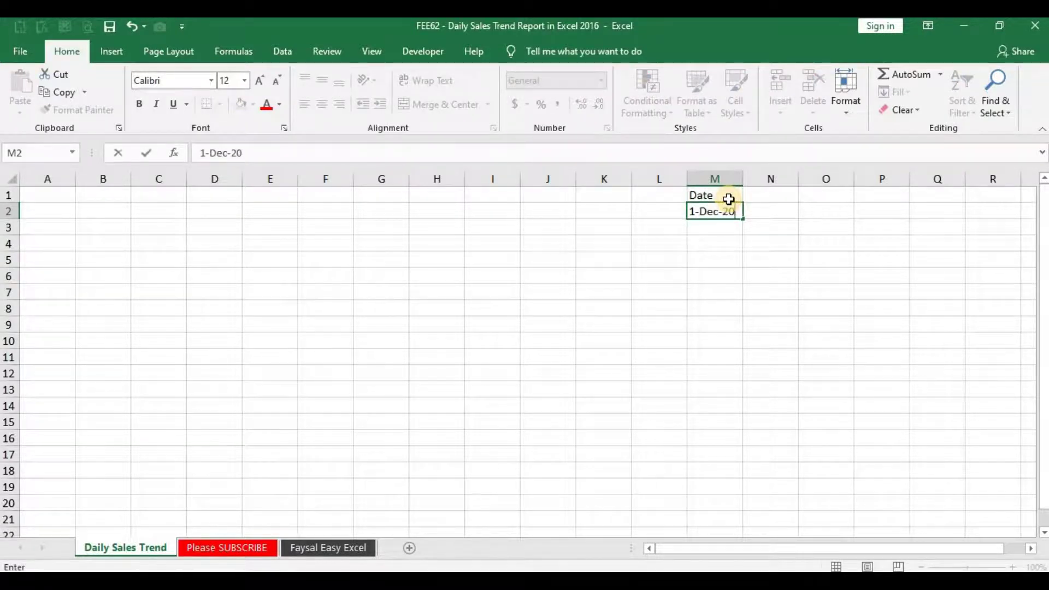
key(Return)
key(Up)
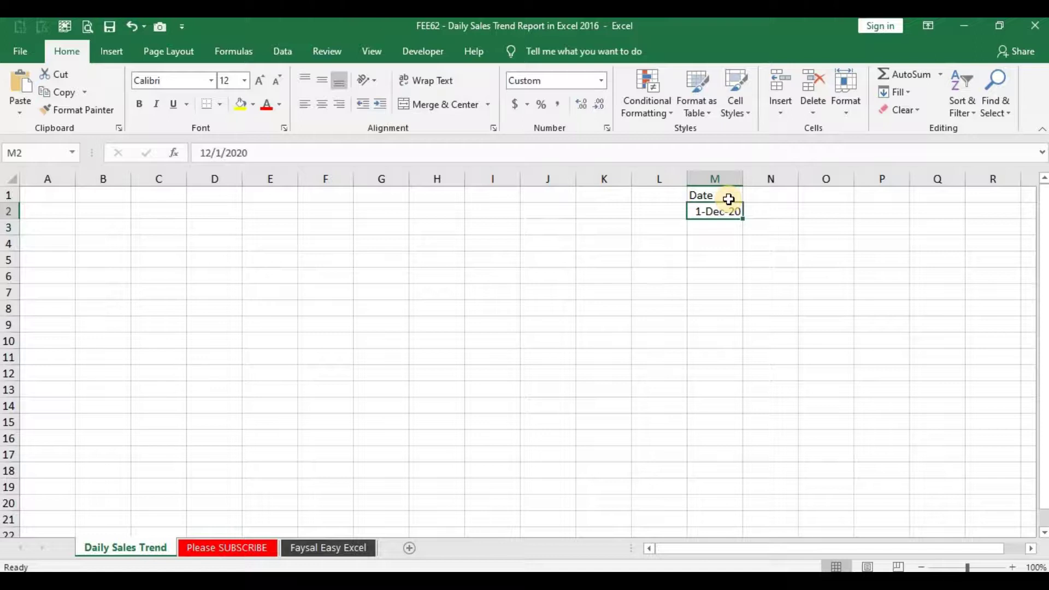
- Fill the dates down column M through 31-Dec-20
mouse_move(742, 218)
mouse_down()
mouse_move(736, 523)
mouse_move(721, 382)
mouse_up()
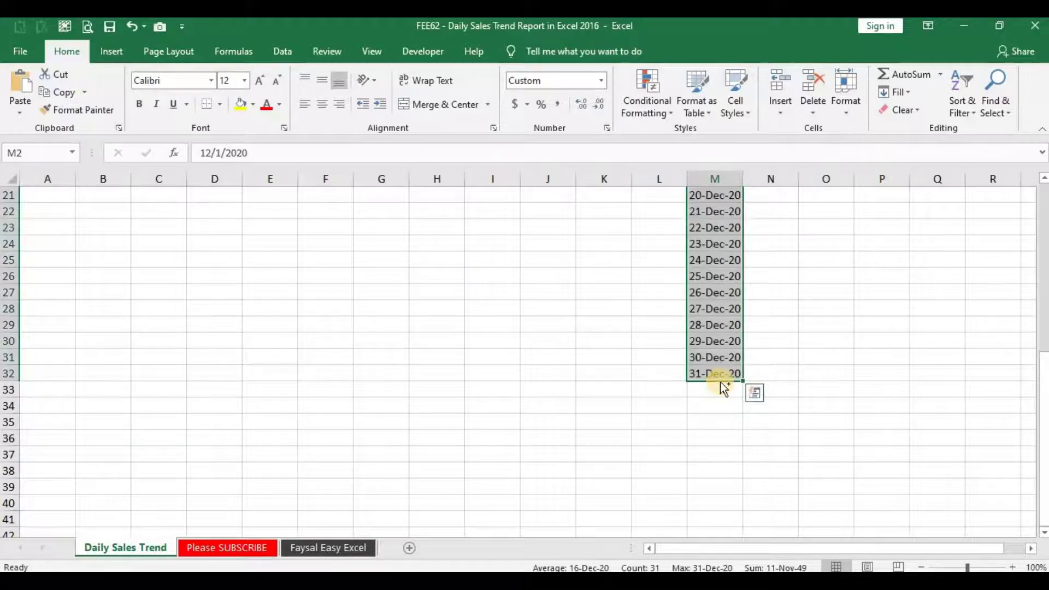
key(ctrl+q)
key(Escape)
key(ctrl+Up)
key(Right)
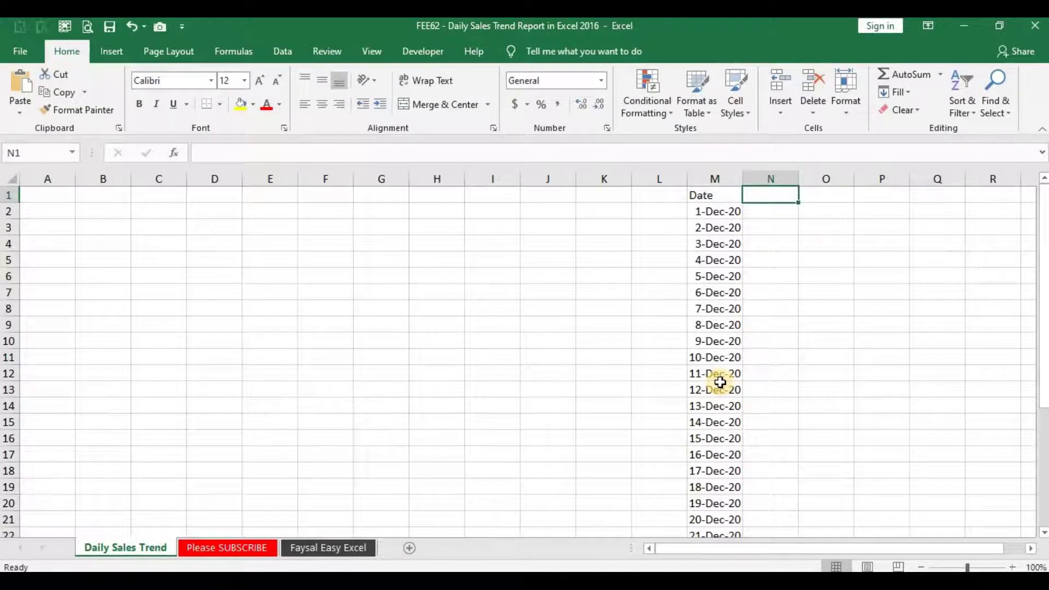
- Add a 'Sales' header in N1 and fill =RANDBETWEEN(400,1500) down beside every date
text(Sales)
key(Return)
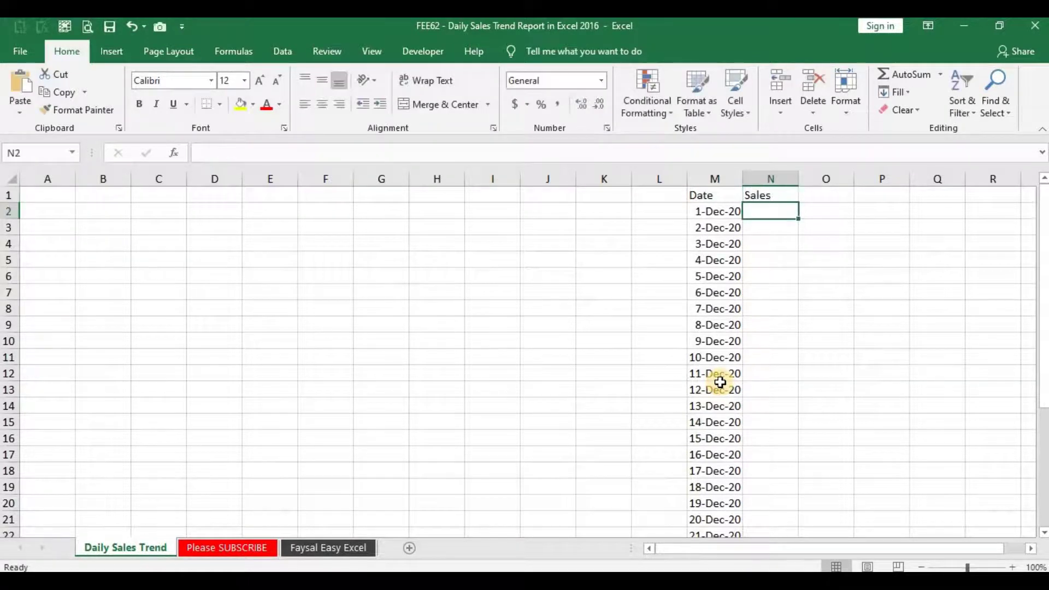
text(=ran)
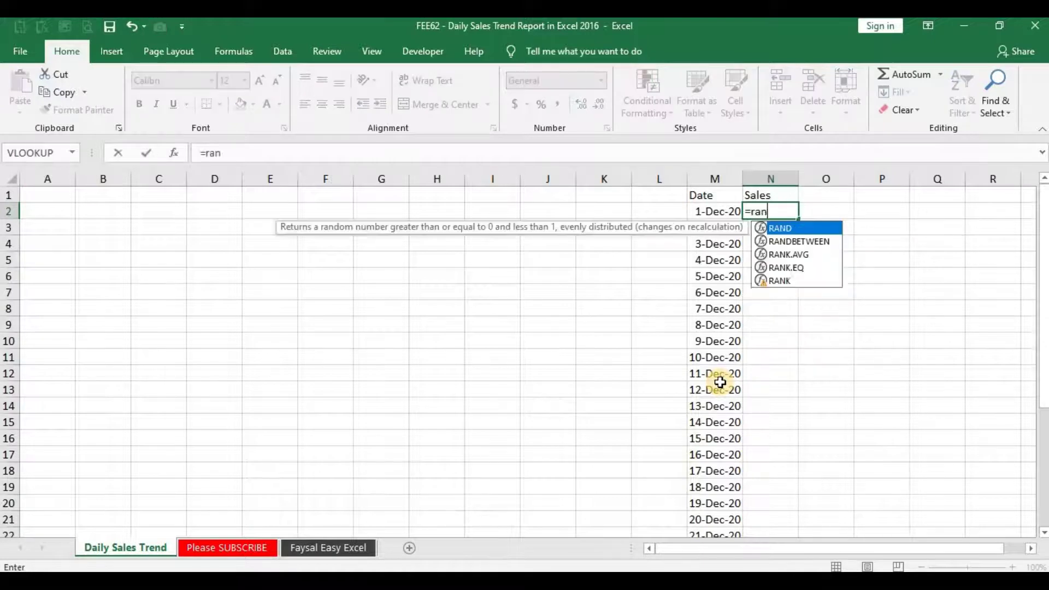
text(dbetween)
key(Tab)
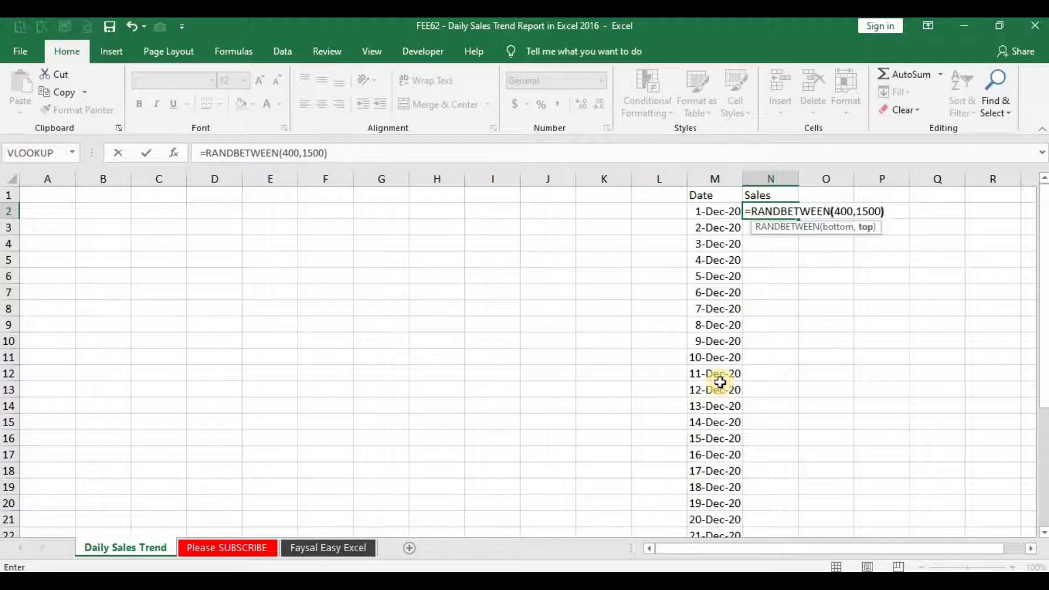
key(Return)
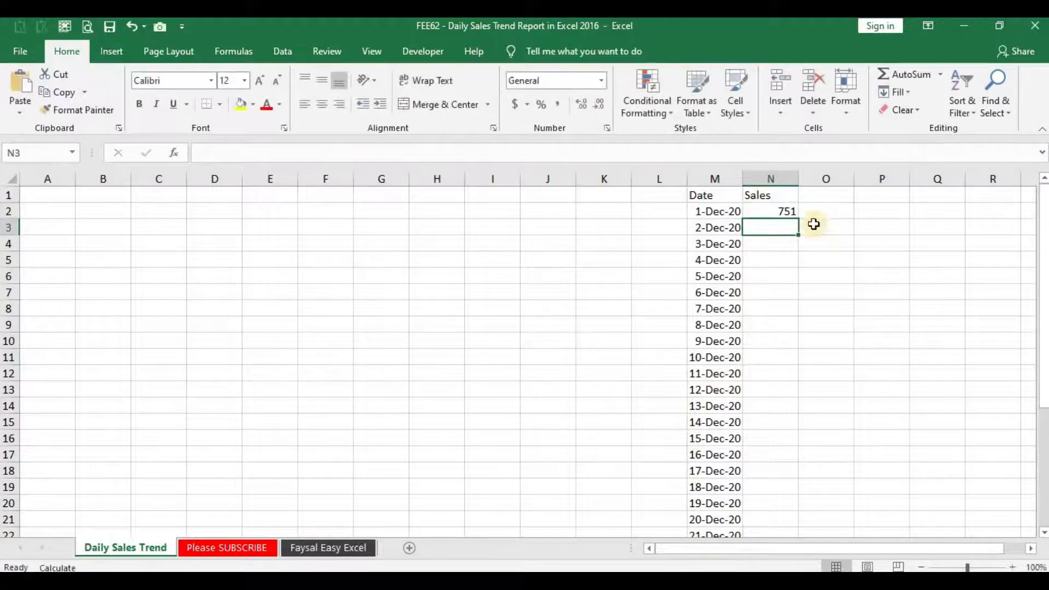
click(791, 212)
double_click(798, 219)
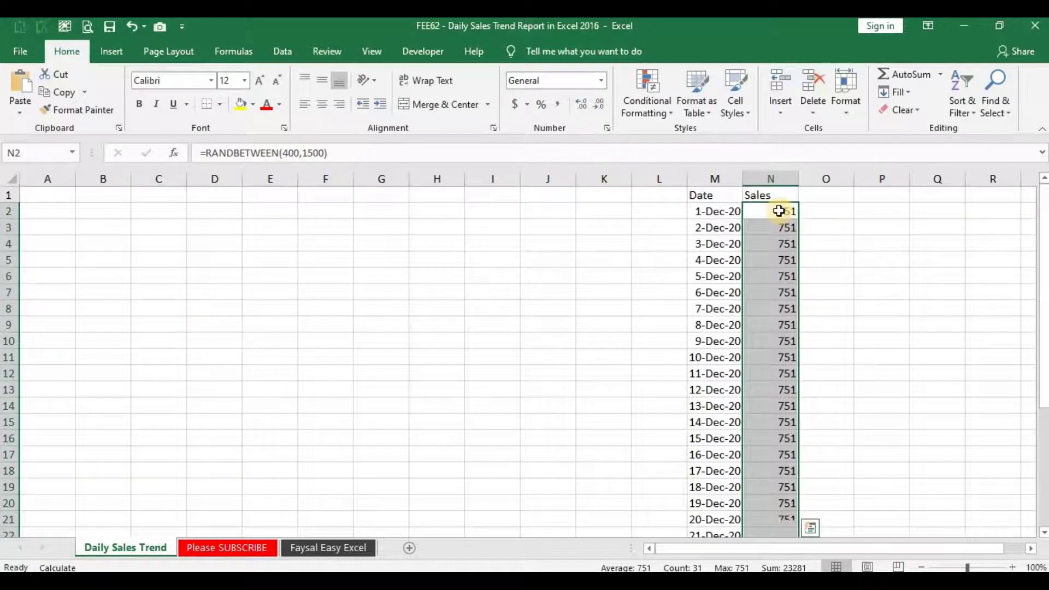
click(779, 211)
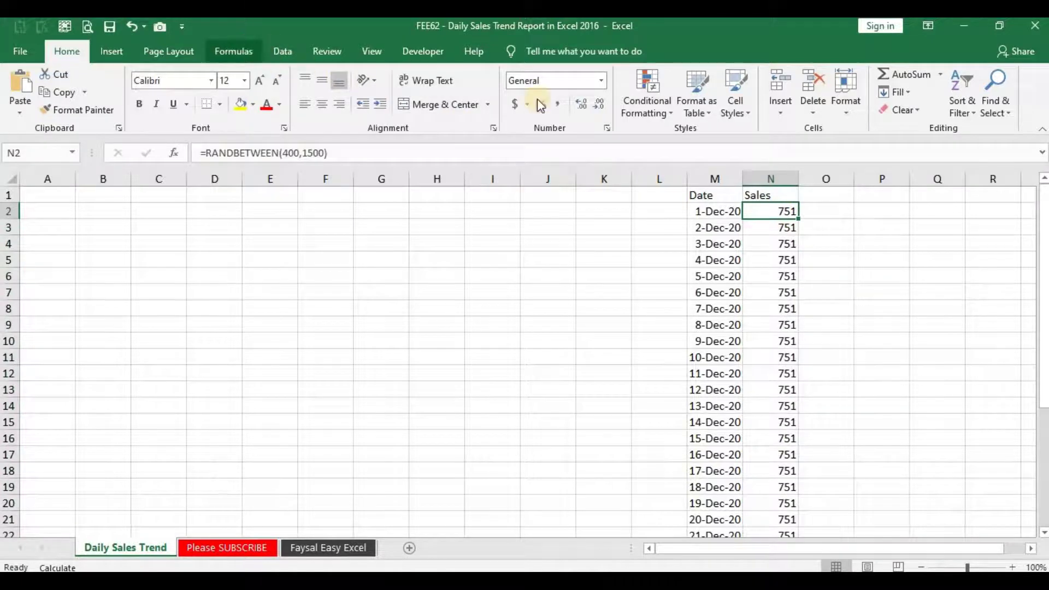
- Set the workbook's calculation option to Automatic
click(234, 50)
click(853, 107)
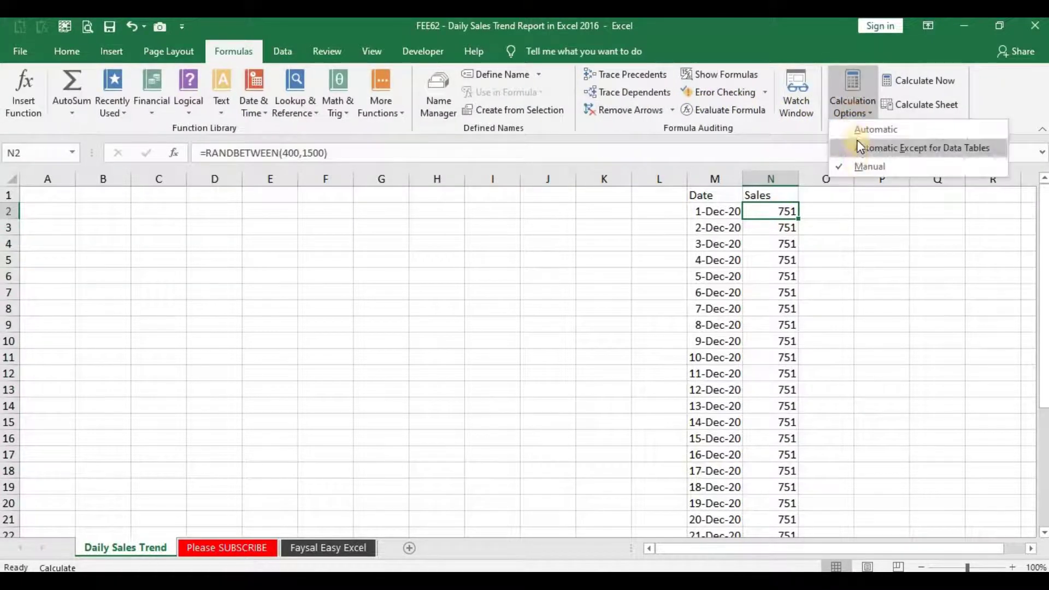
click(856, 129)
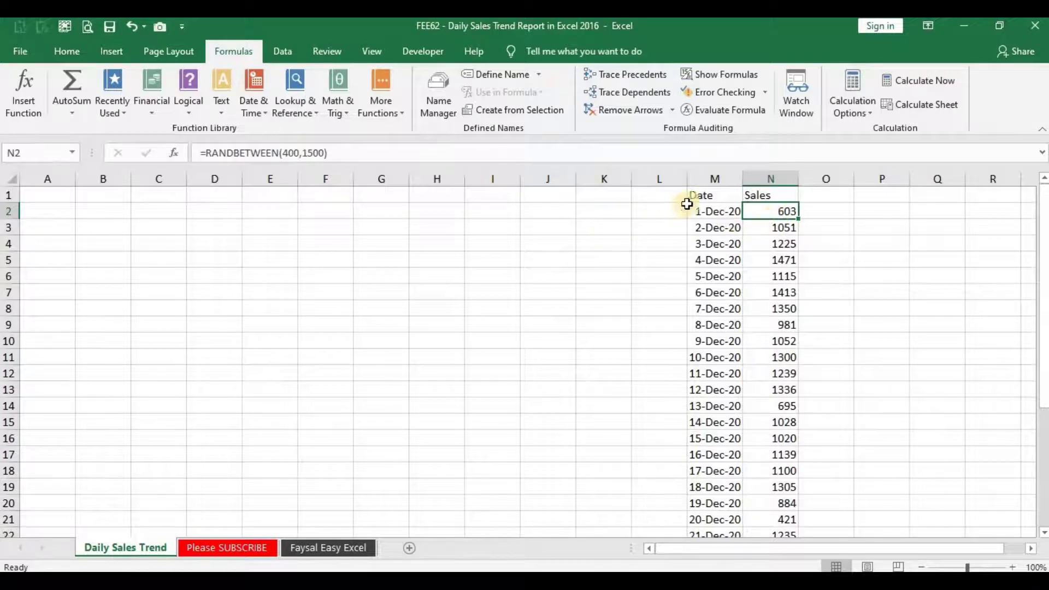
- Enter =M32 in P1 to show the last date, 31-Dec-20
click(855, 200)
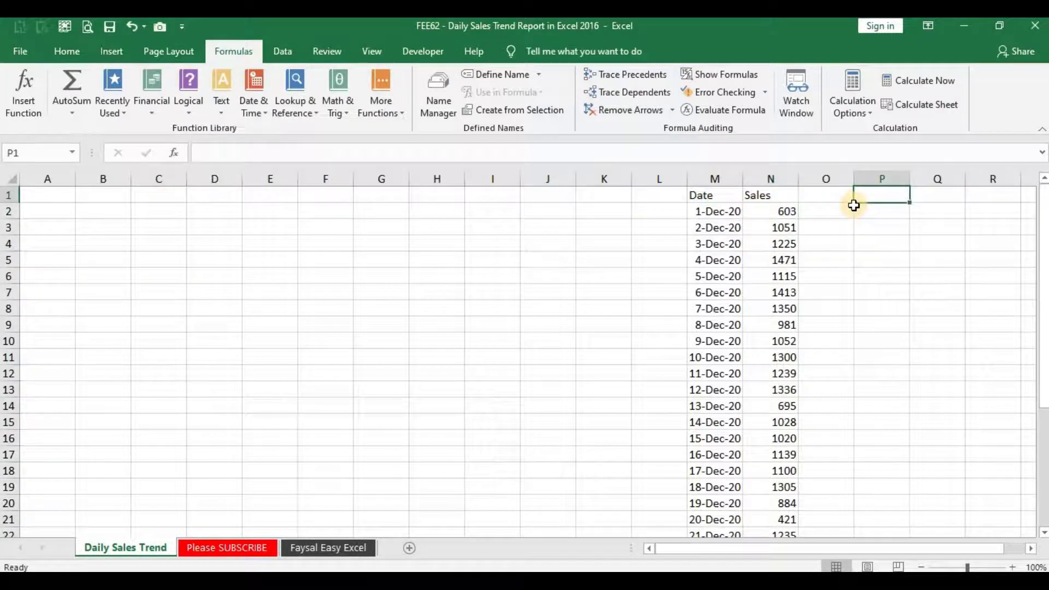
text(=)
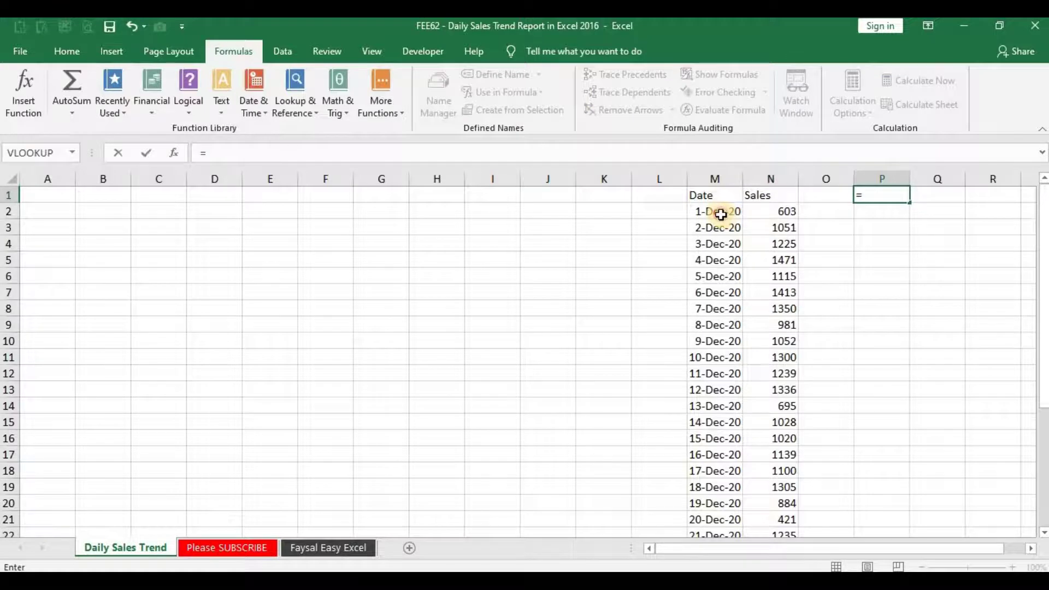
click(721, 214)
key(ctrl+Down)
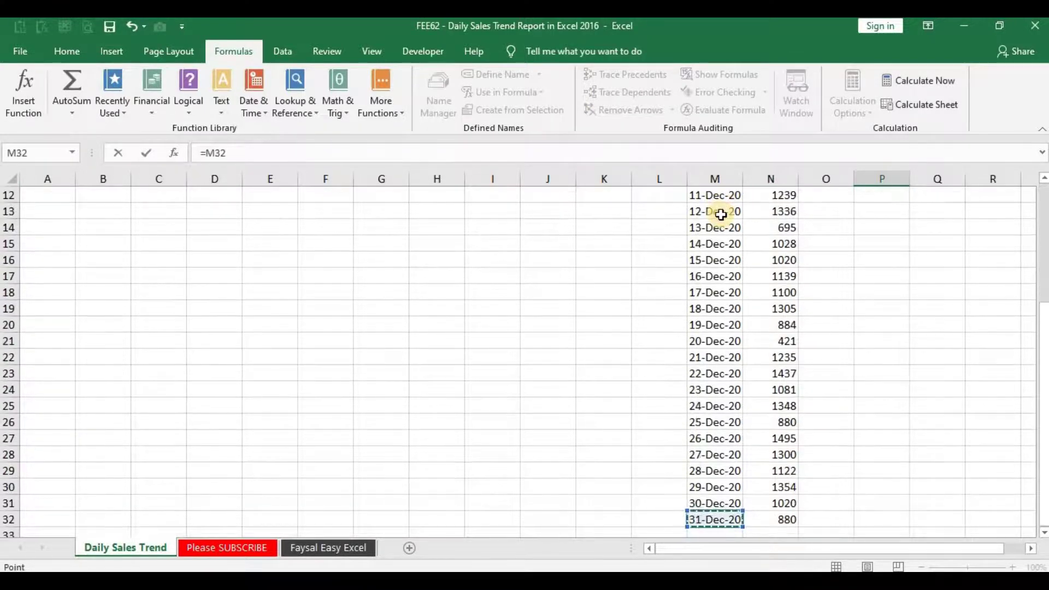
key(ctrl+Return)
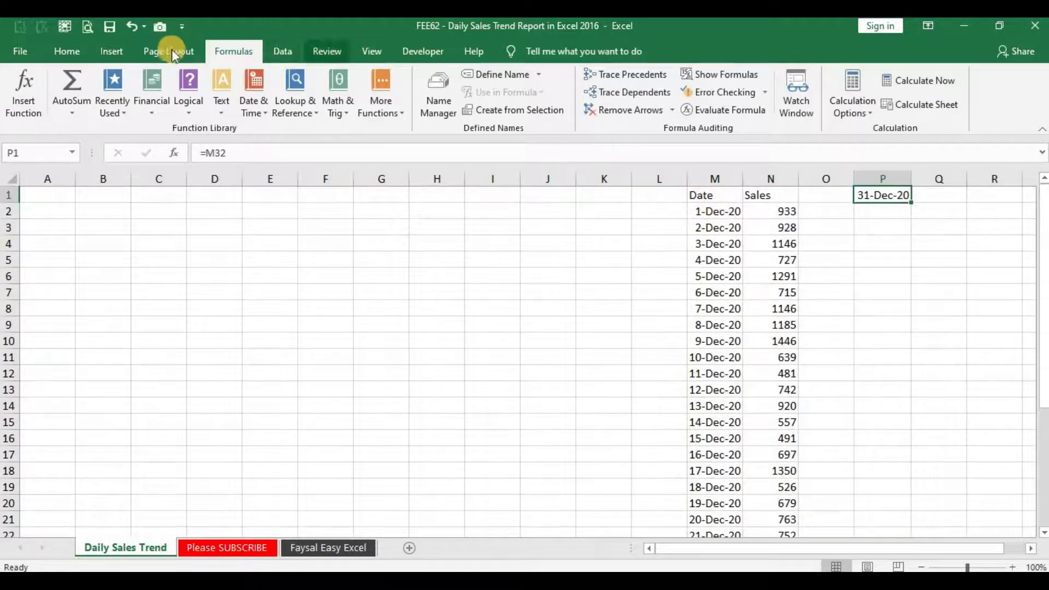
- Format P1 as Long Date, reading Thursday, December 31, 2020
scroll(302, 81, up, 3)
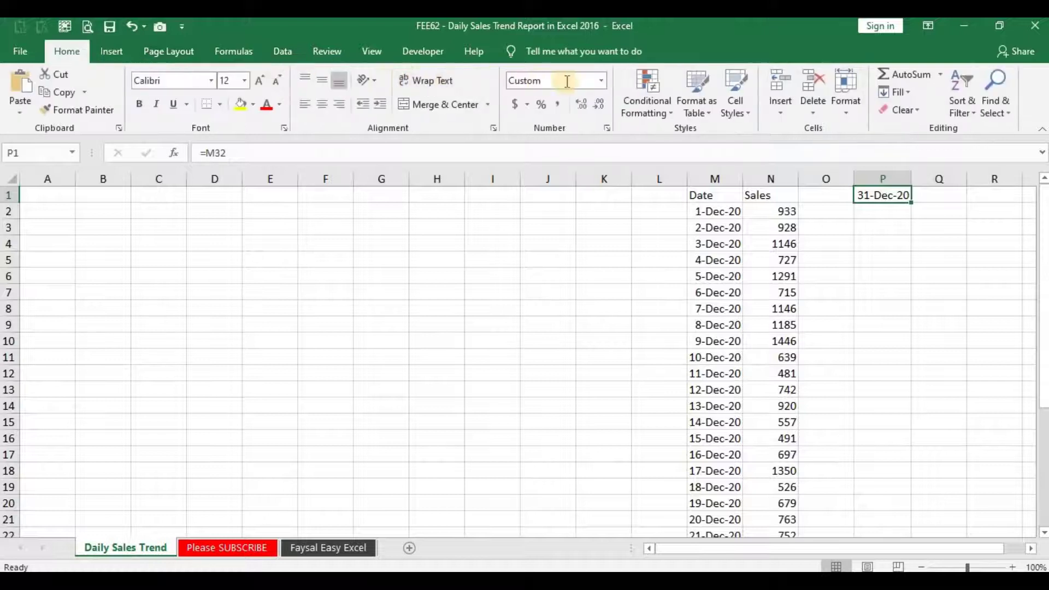
click(601, 86)
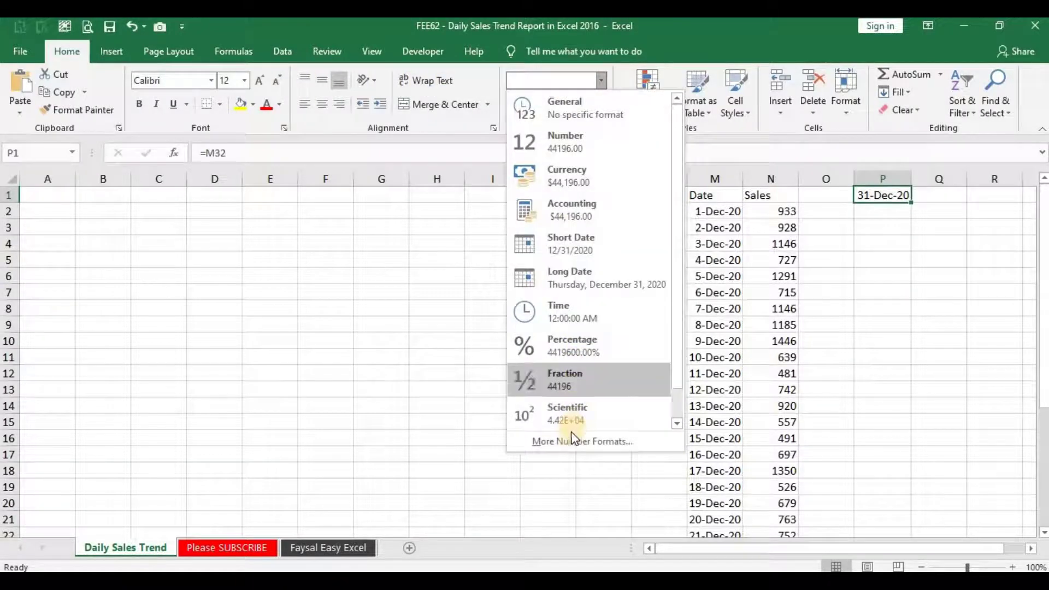
click(588, 279)
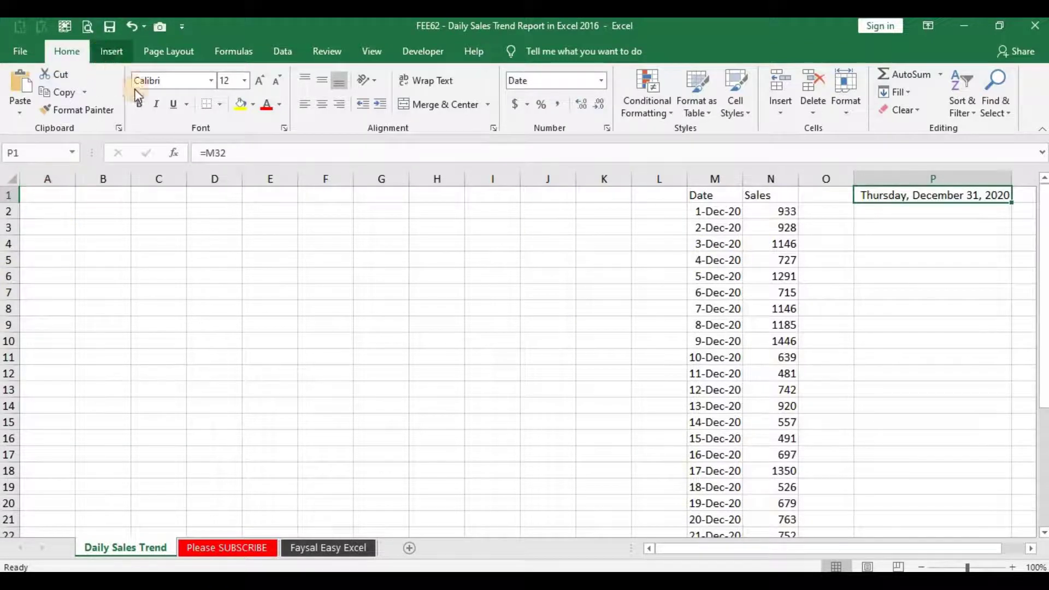
click(104, 53)
- Draw a large rectangle over columns A–K and snap it to the A1 corner
click(240, 76)
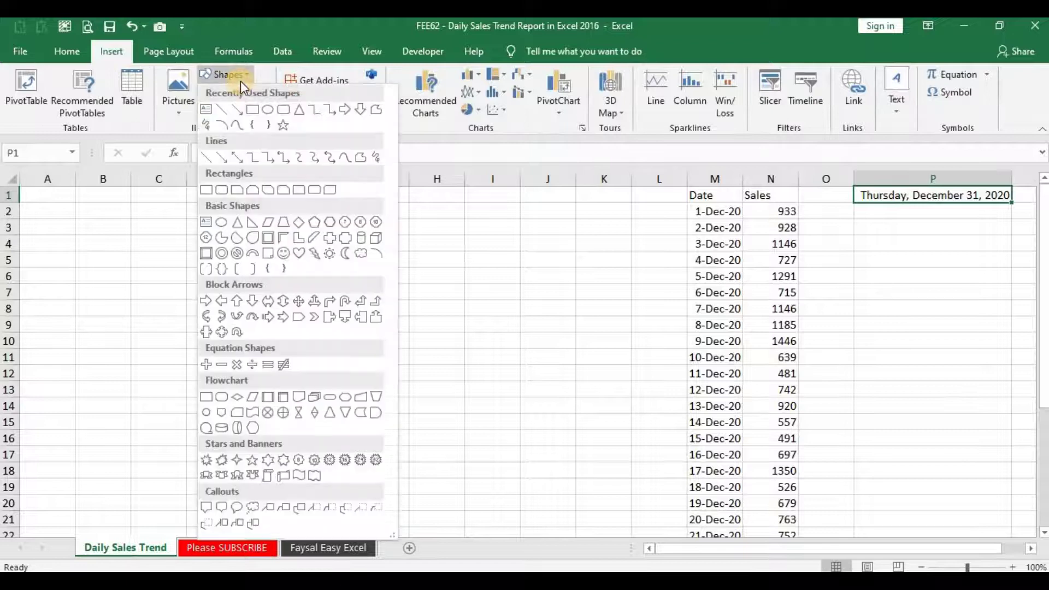
click(252, 111)
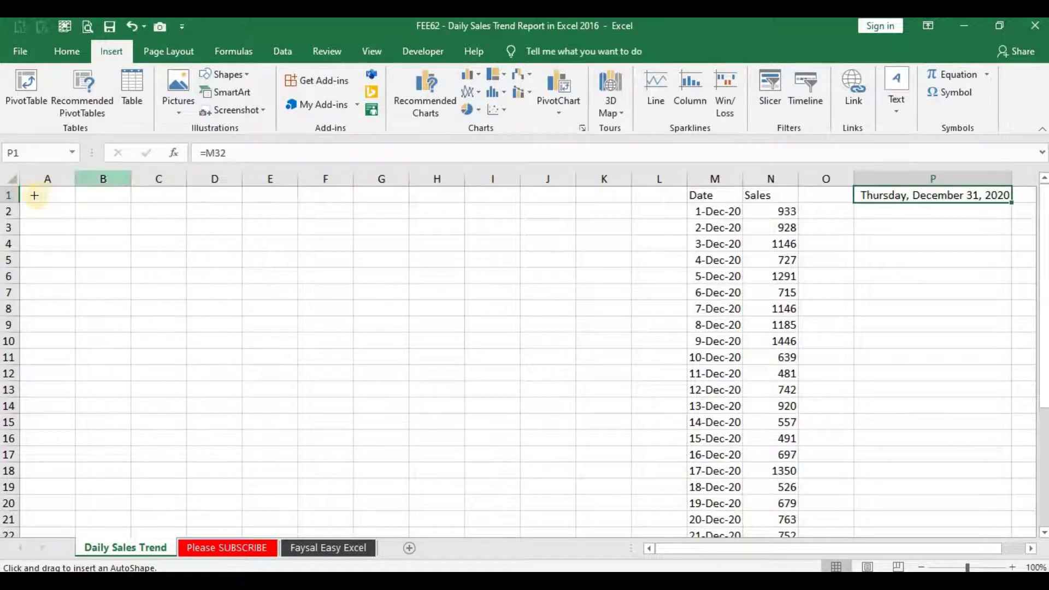
mouse_move(25, 190)
mouse_down()
mouse_move(619, 529)
mouse_move(658, 510)
mouse_move(669, 526)
mouse_move(625, 526)
mouse_move(637, 525)
mouse_up()
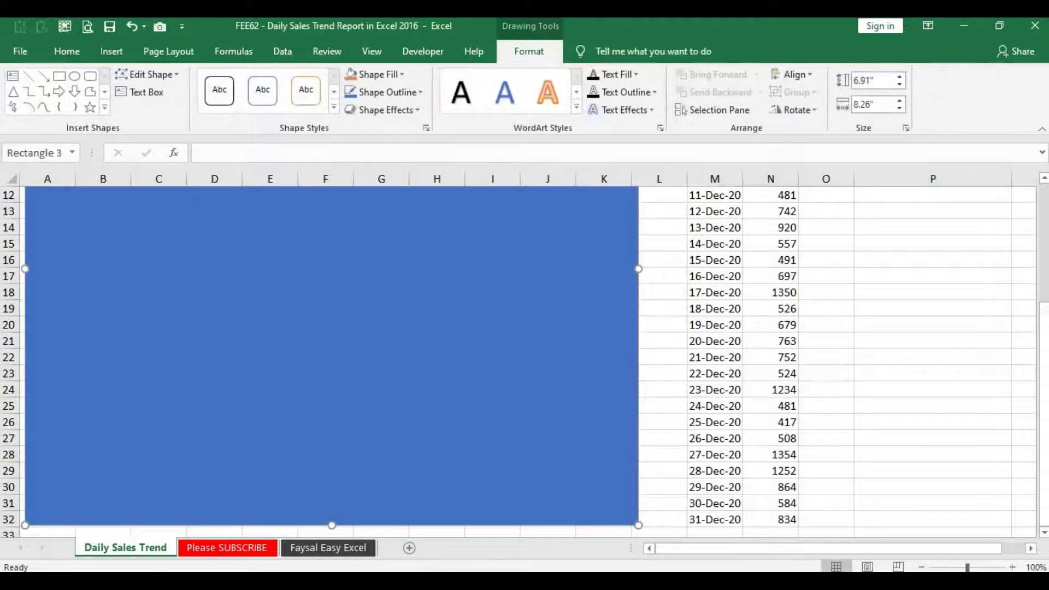
drag(1043, 360, 1038, 223)
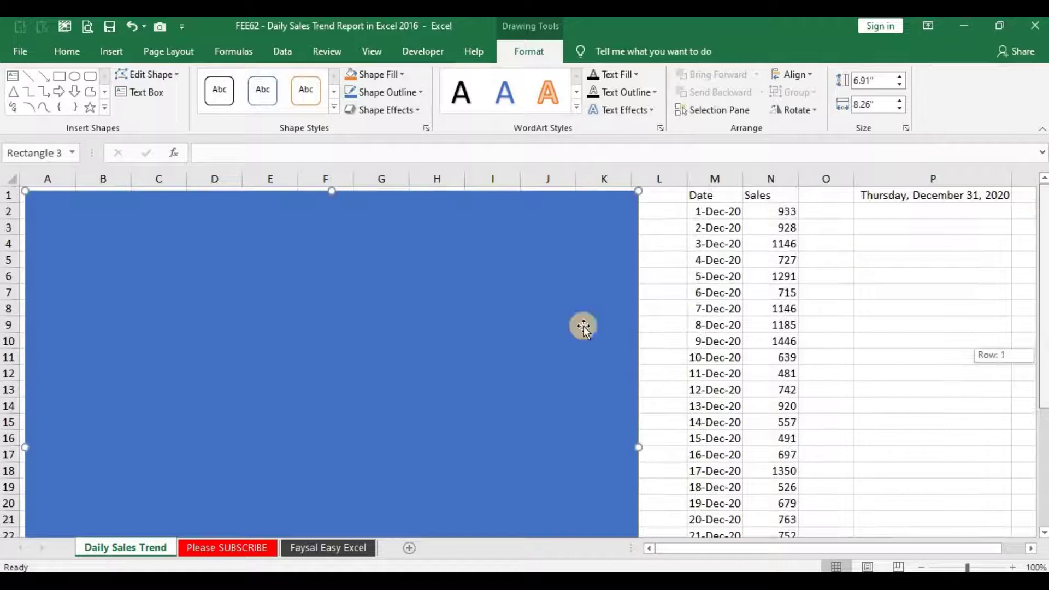
click(331, 378)
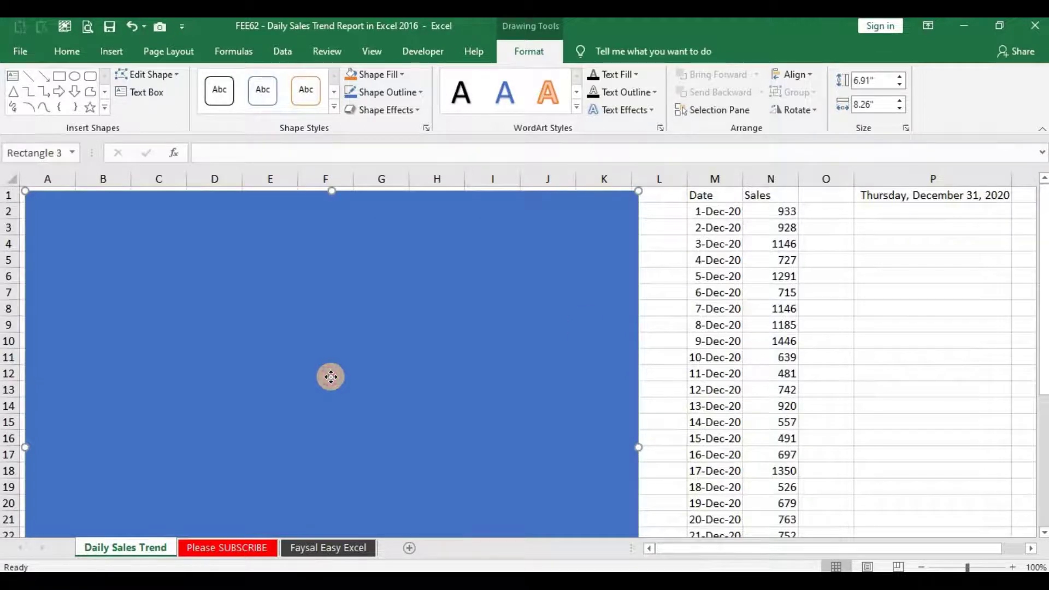
mouse_move(331, 377)
mouse_down()
mouse_move(251, 165)
mouse_move(388, 84)
mouse_up()
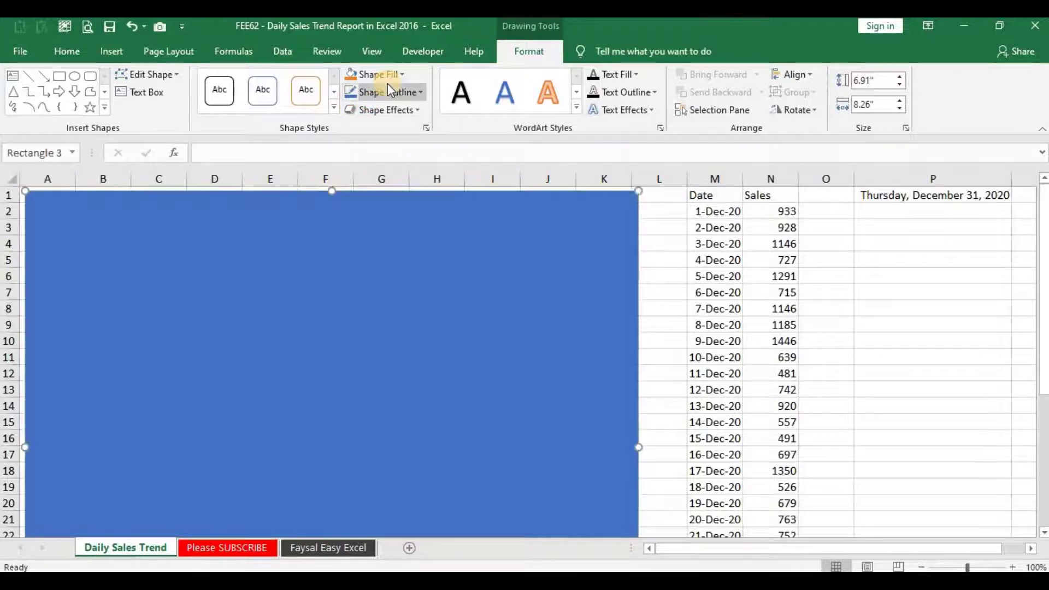
drag(253, 265, 223, 250)
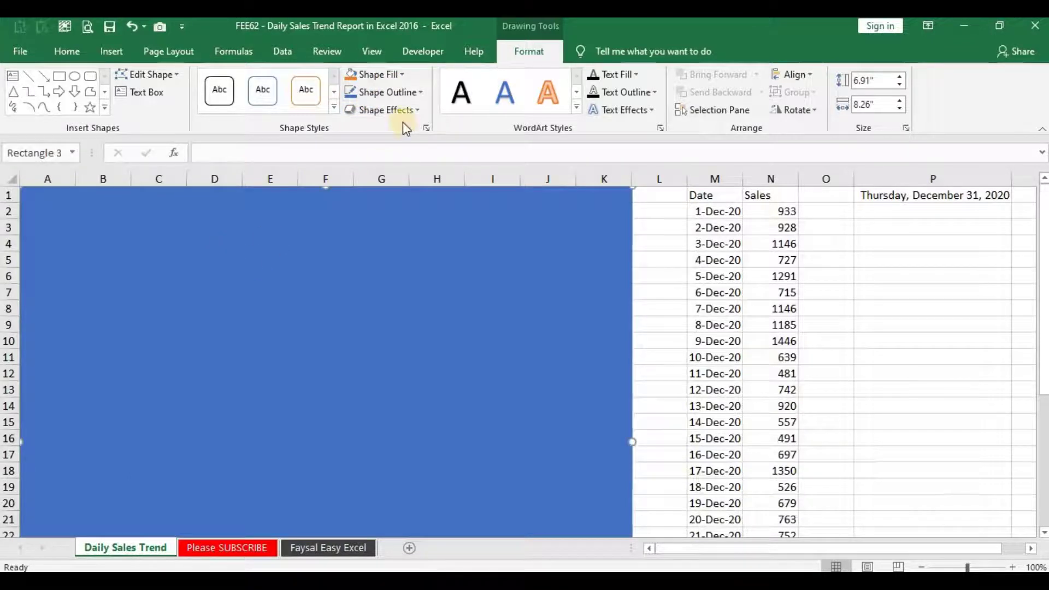
- Give the large rectangle an outline colour and a yellow fill
click(389, 93)
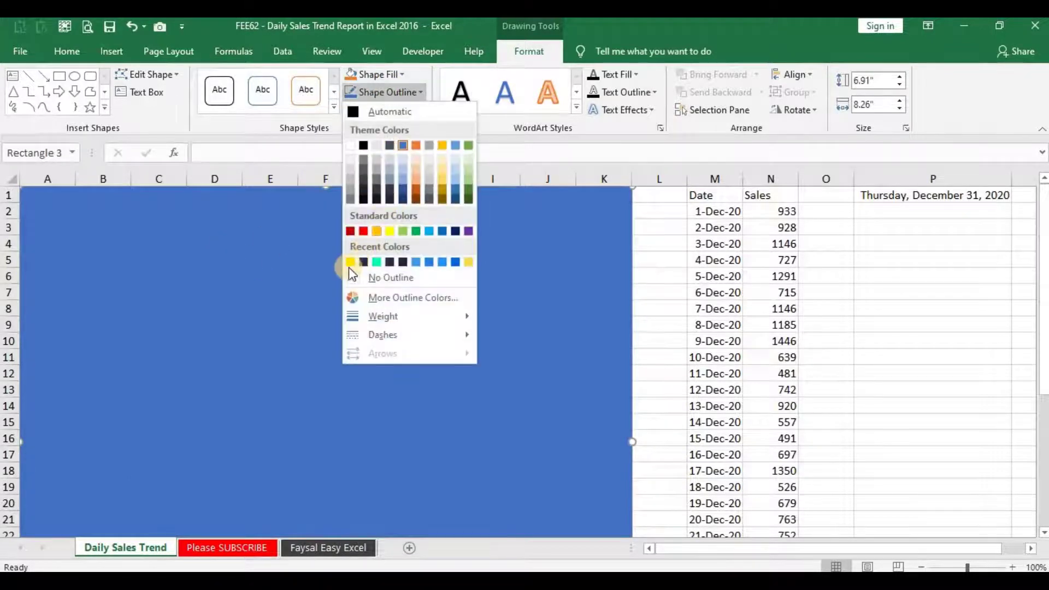
click(382, 114)
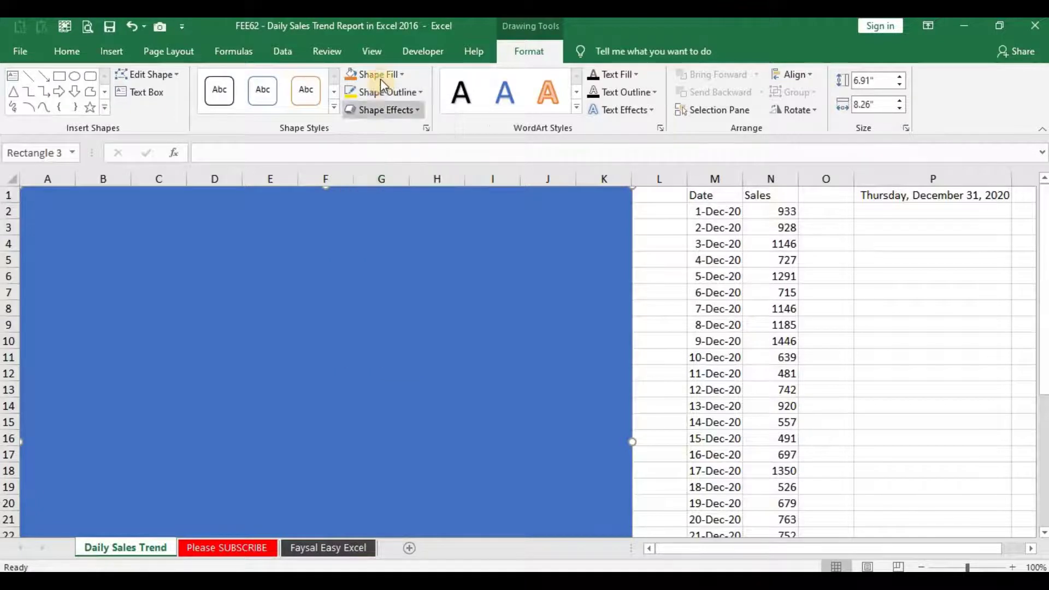
click(380, 76)
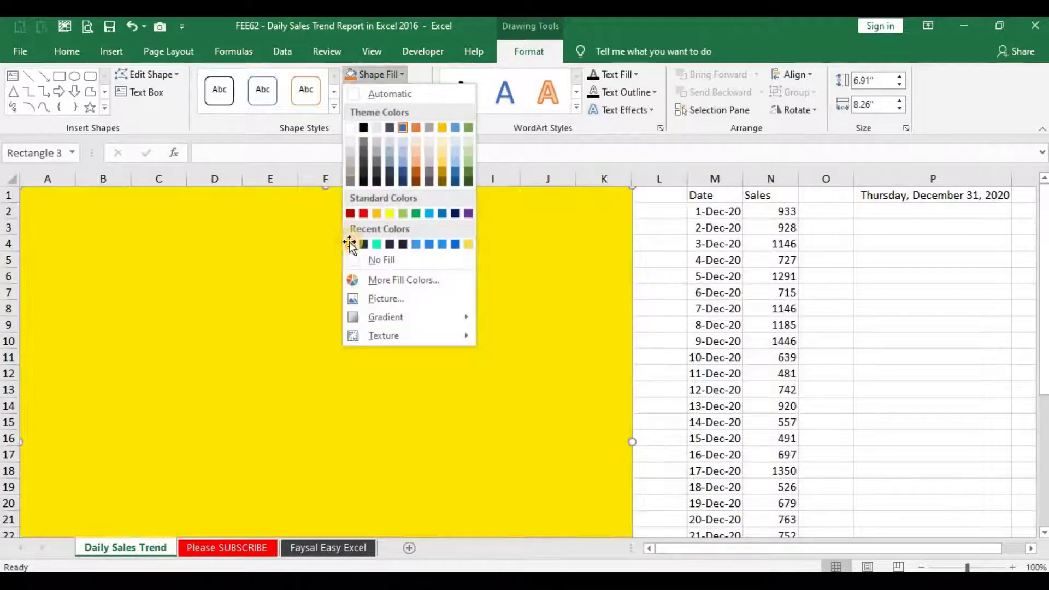
click(350, 245)
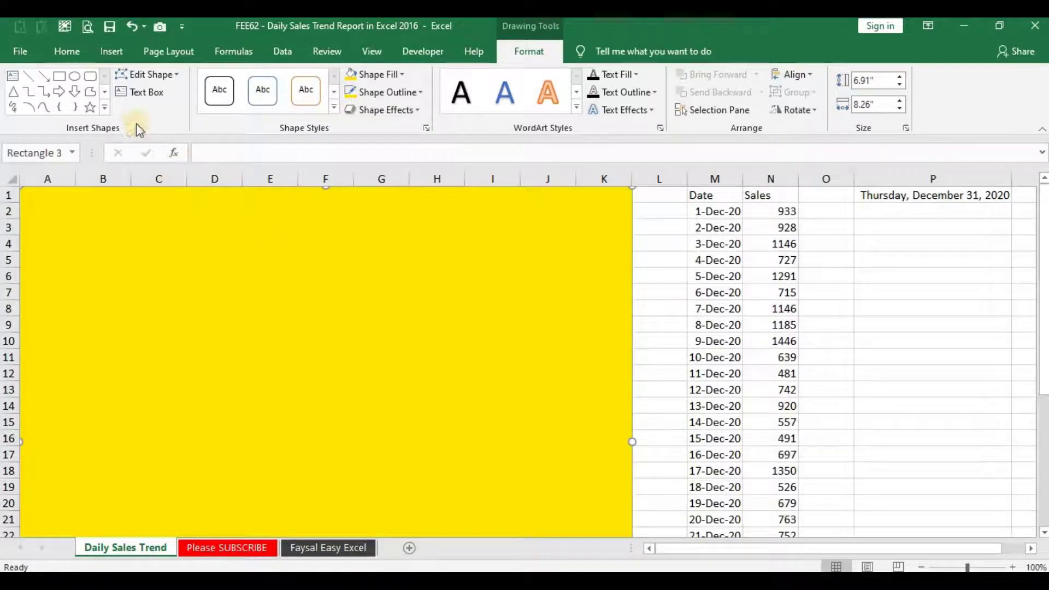
- Draw a small rounded rectangle around cells D5–E6 with rounder corners
click(96, 55)
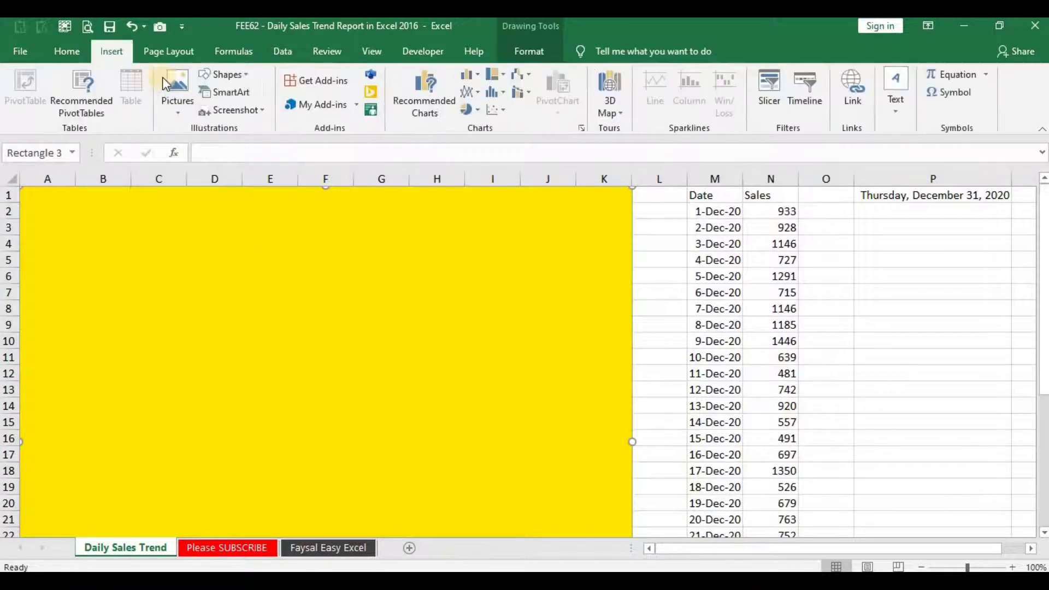
click(232, 79)
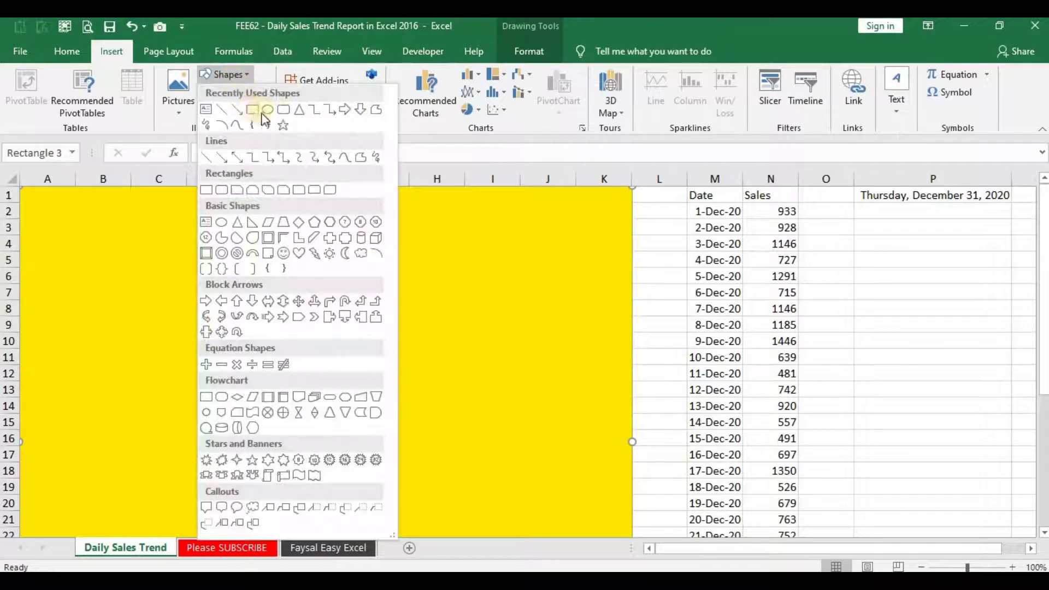
click(238, 239)
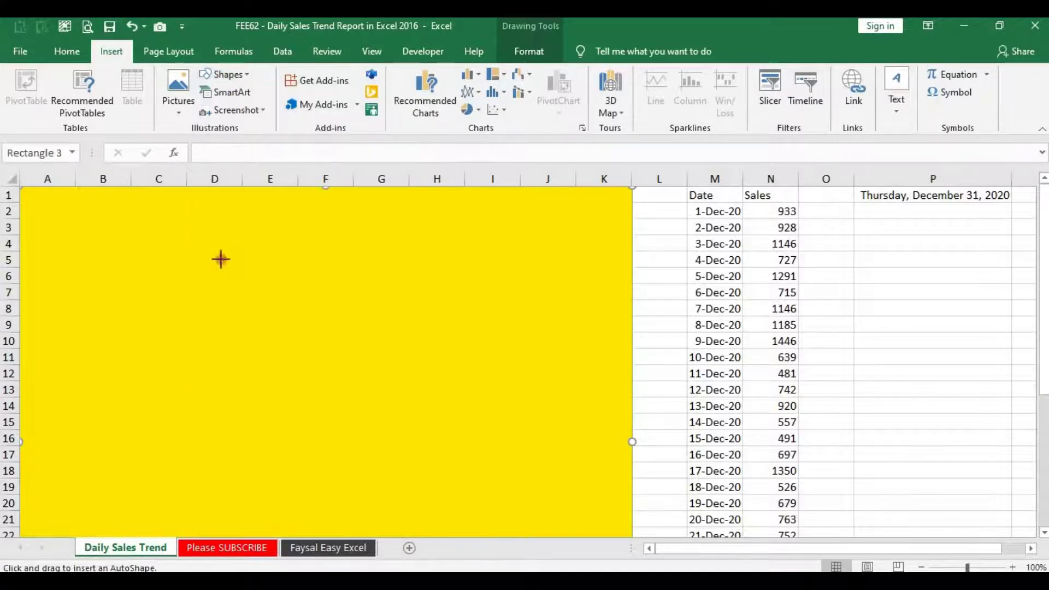
drag(221, 259, 287, 284)
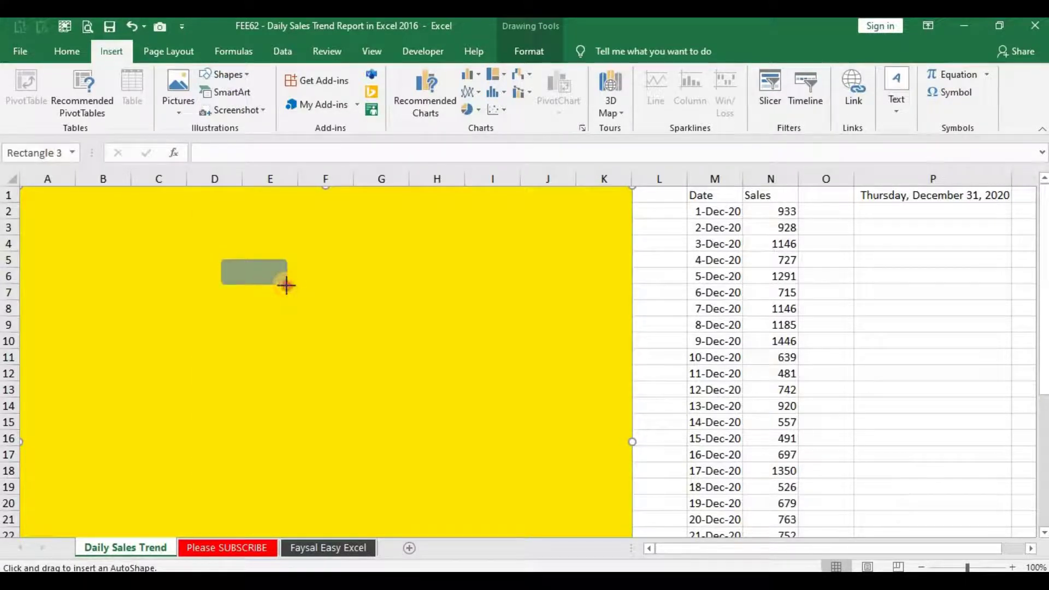
drag(283, 281, 286, 285)
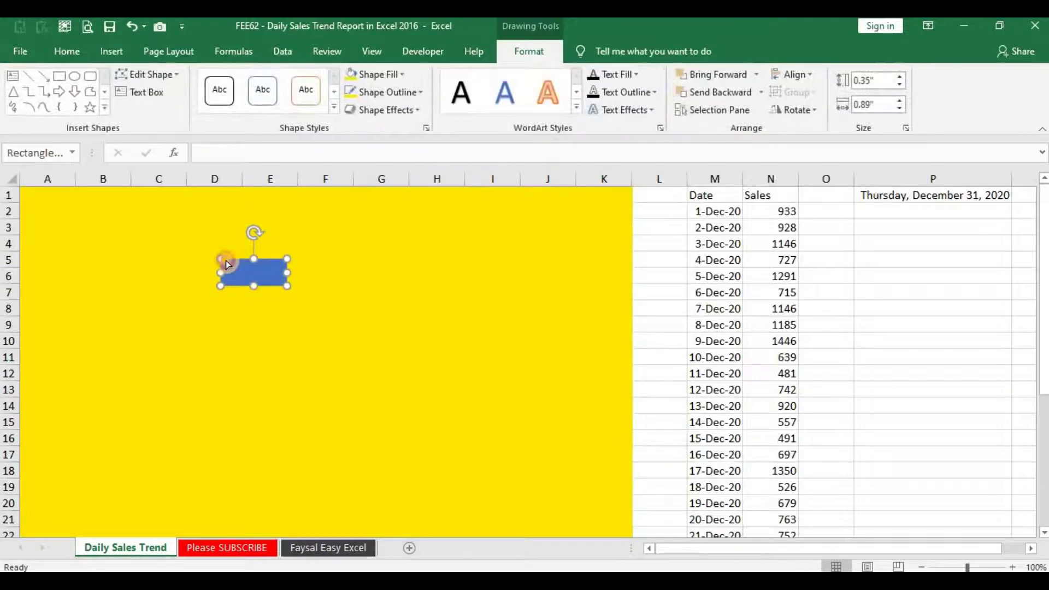
drag(229, 261, 231, 263)
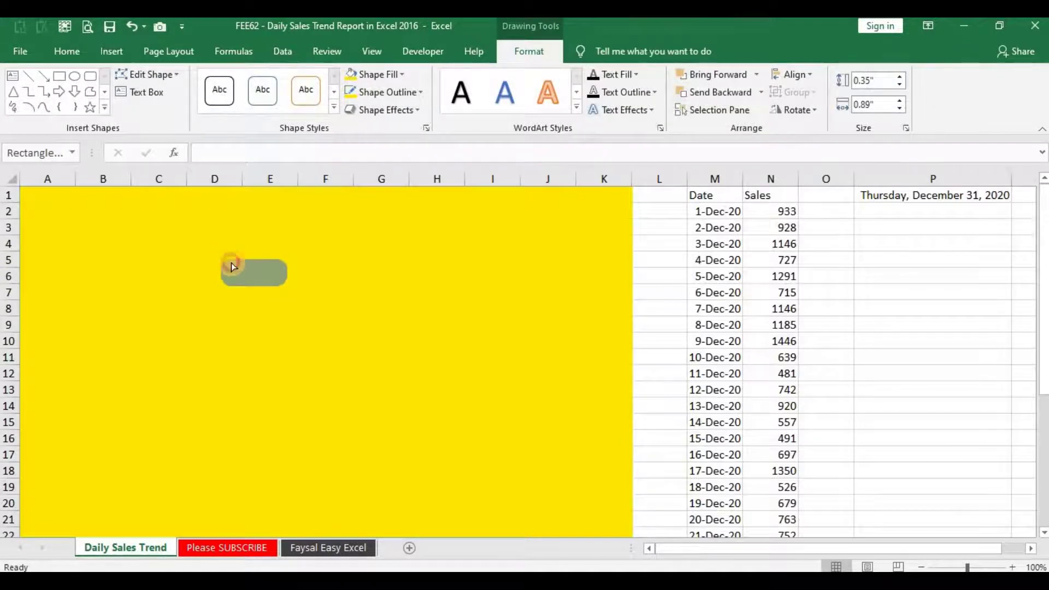
drag(230, 263, 230, 263)
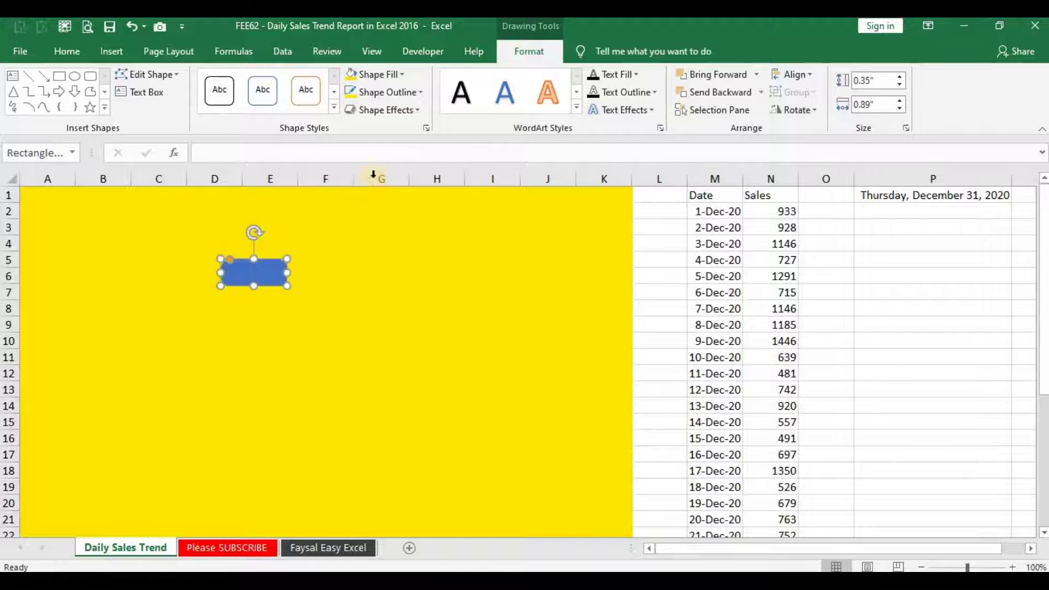
- Make the small rounded rectangle black with a black outline and copy it to rows 14–15
click(367, 79)
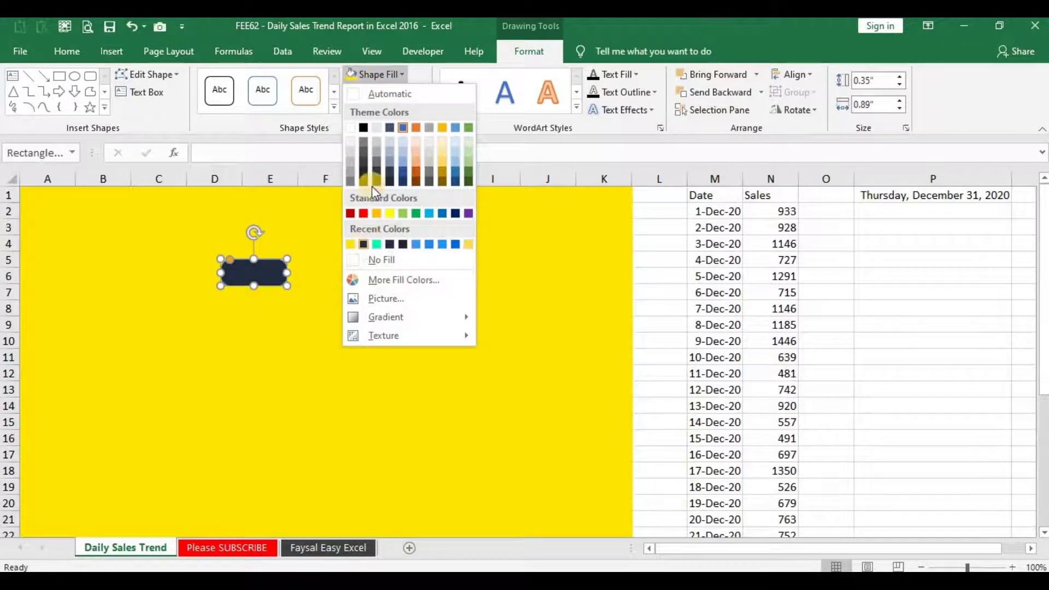
click(362, 126)
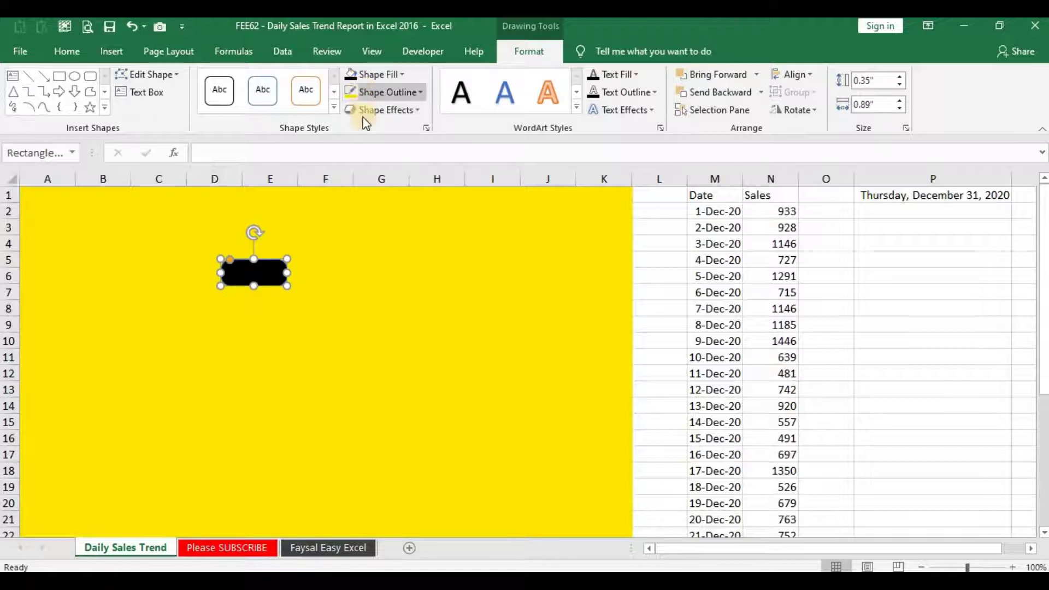
click(363, 92)
click(363, 145)
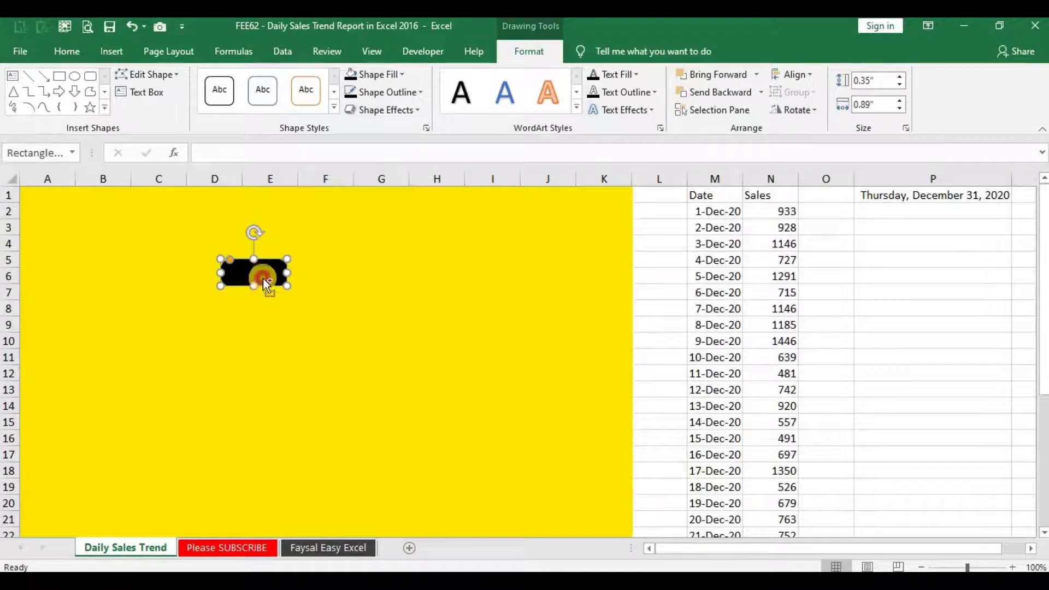
drag(260, 406, 260, 408)
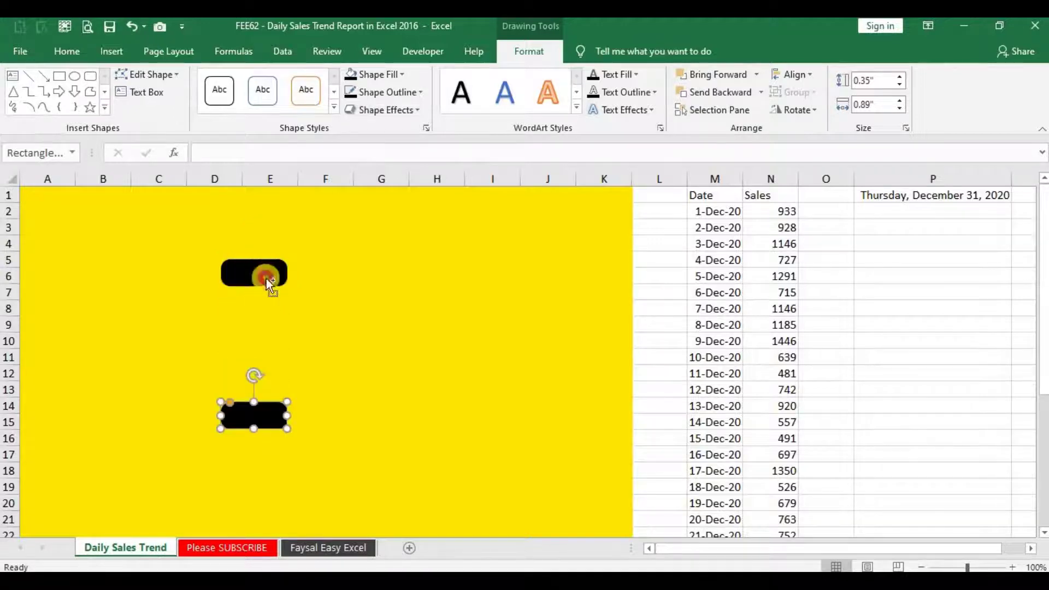
- Undo the extra duplicates, copy the lower rectangle beside itself, and nudge the pair down
ctrl+click(267, 279)
drag(267, 278, 271, 313)
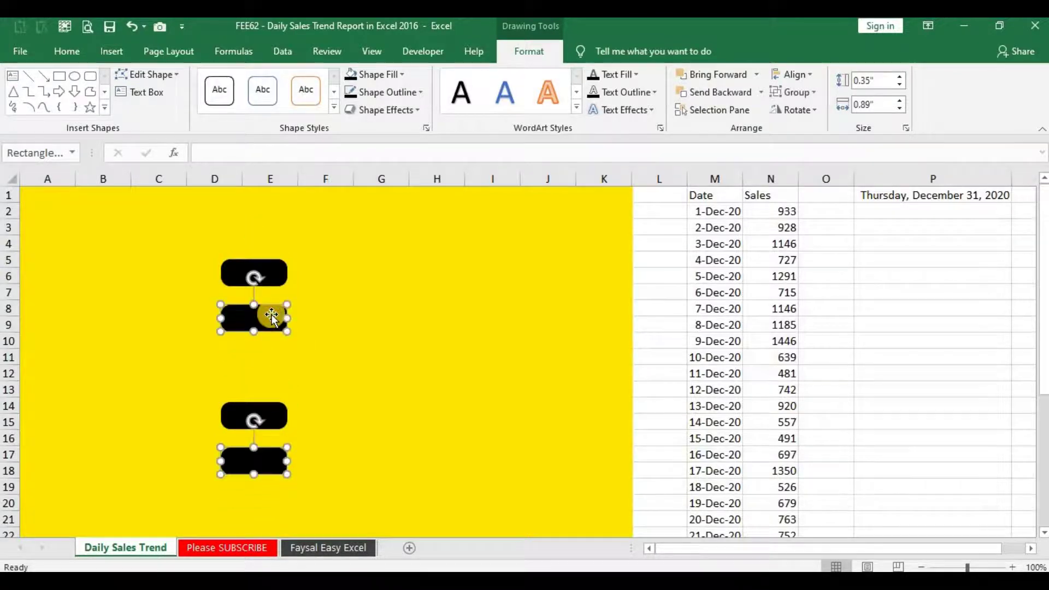
key(ctrl+z)
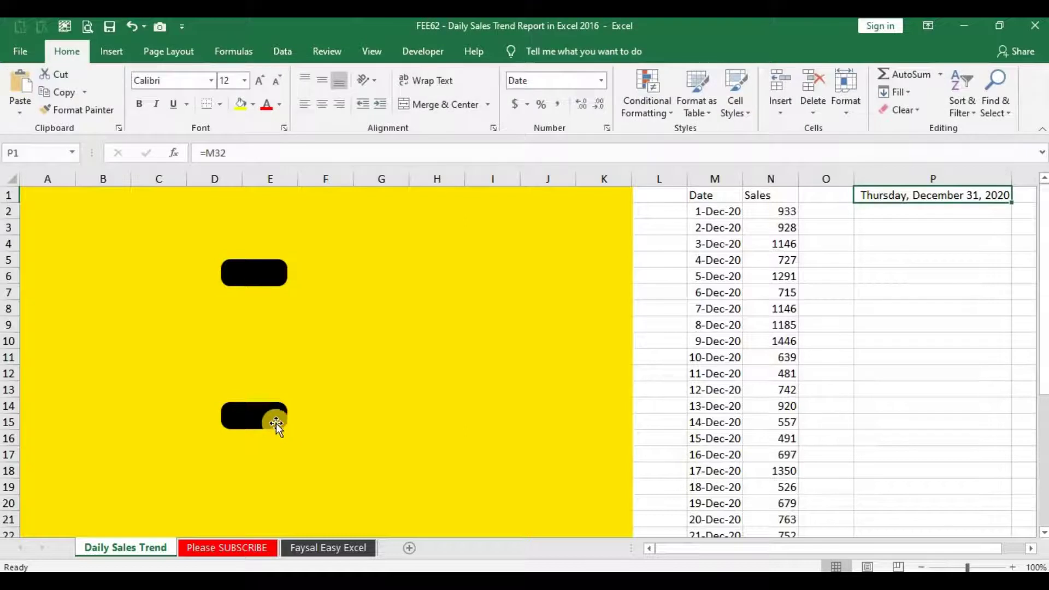
click(274, 420)
drag(273, 421, 241, 421)
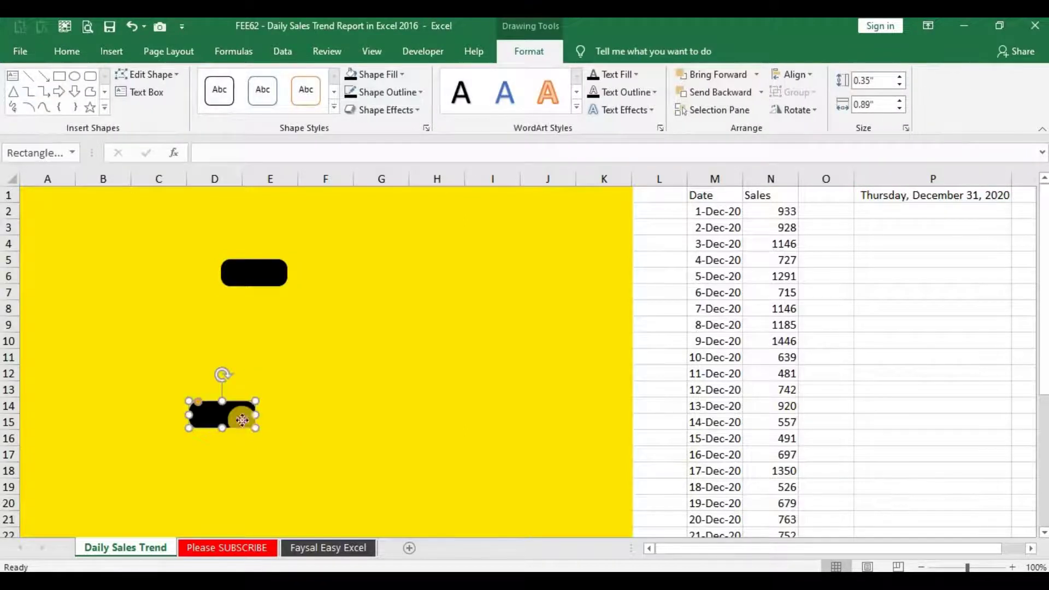
drag(307, 421, 317, 422)
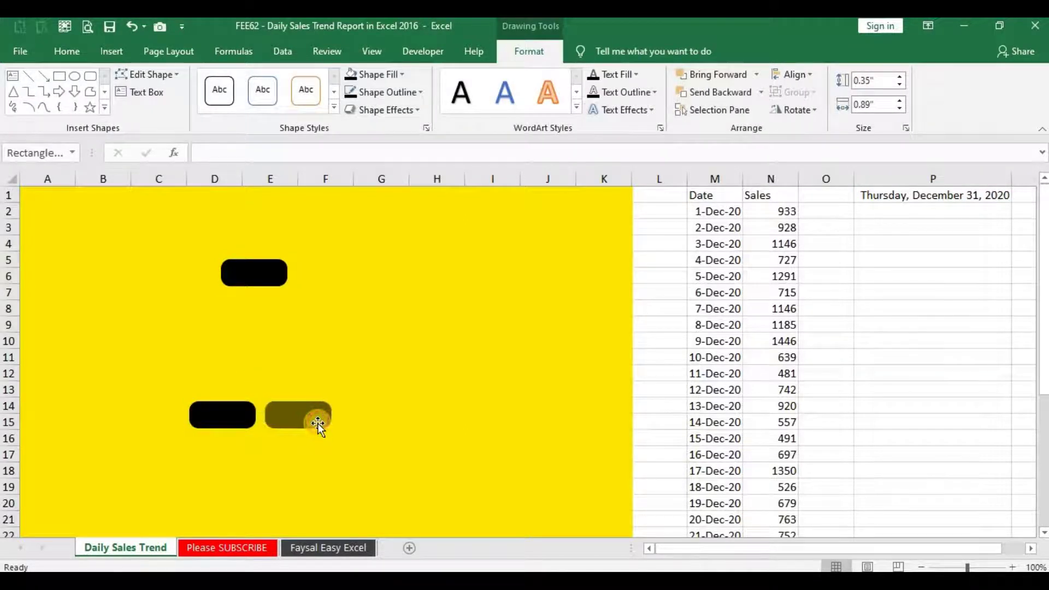
shift+click(244, 418)
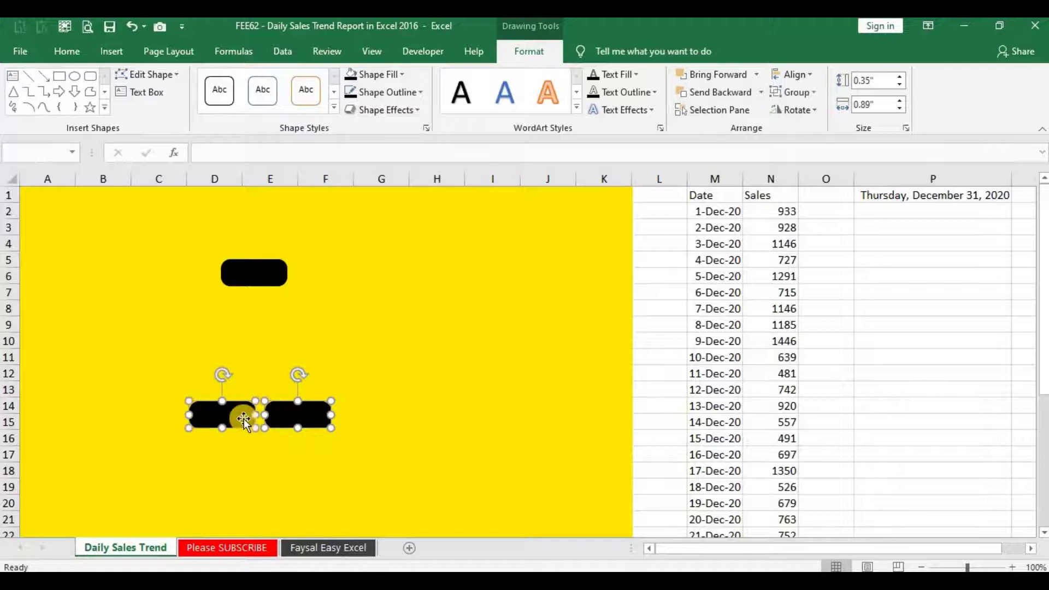
key(Down)
key(Down)
key(Down)
key(Down)
key(Down)
key(Down)
key(Down)
key(Down)
key(Down)
key(Down)
key(Down)
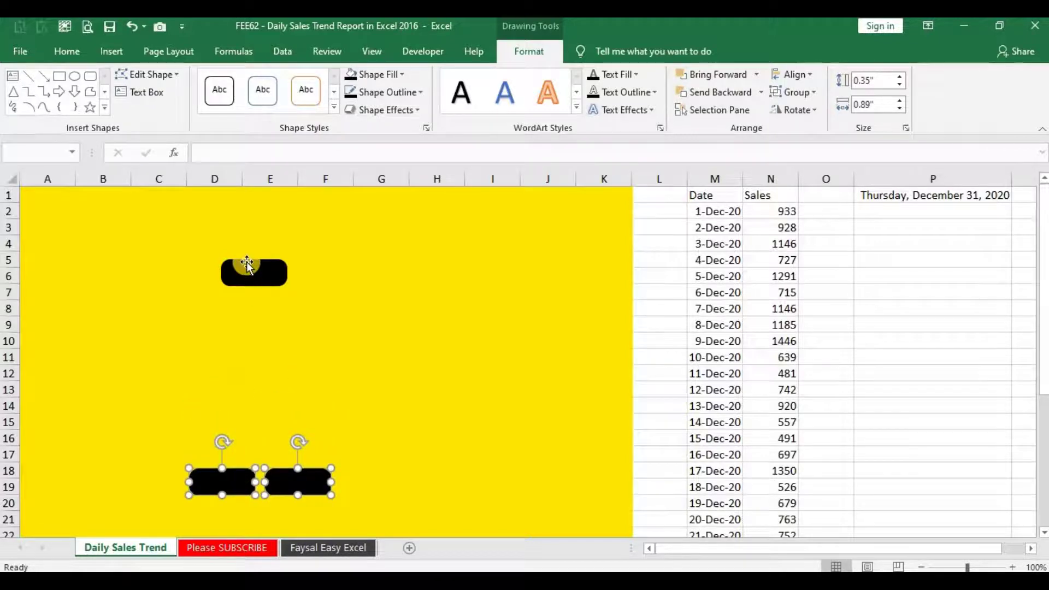
- Keep the top rectangle near rows 8–9 and move the lower pair down to rows 21–22
click(247, 267)
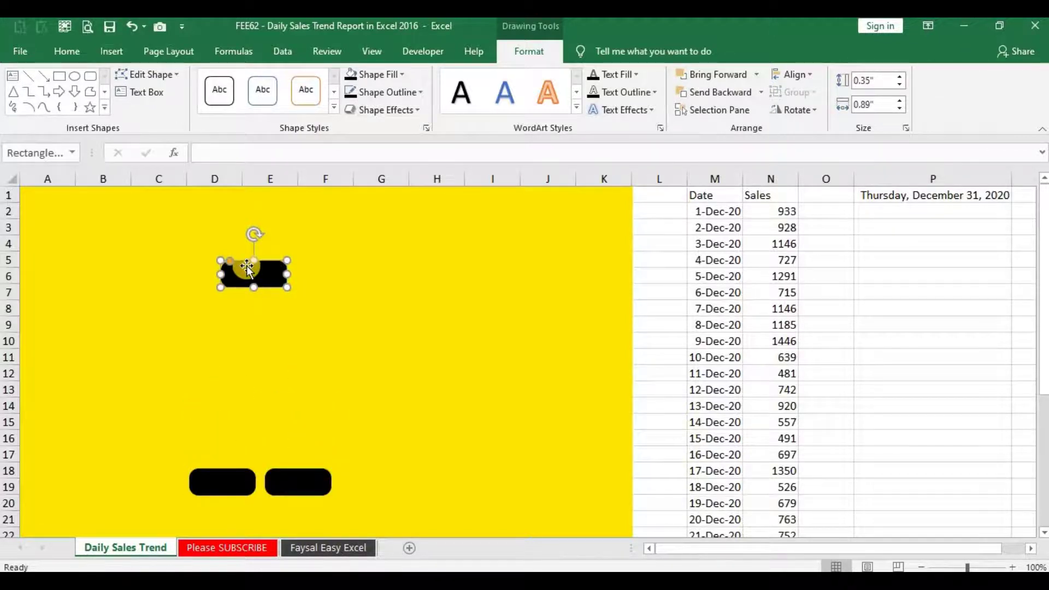
key(Down)
key(Down)
key(Down)
key(Down)
key(Down)
key(Down)
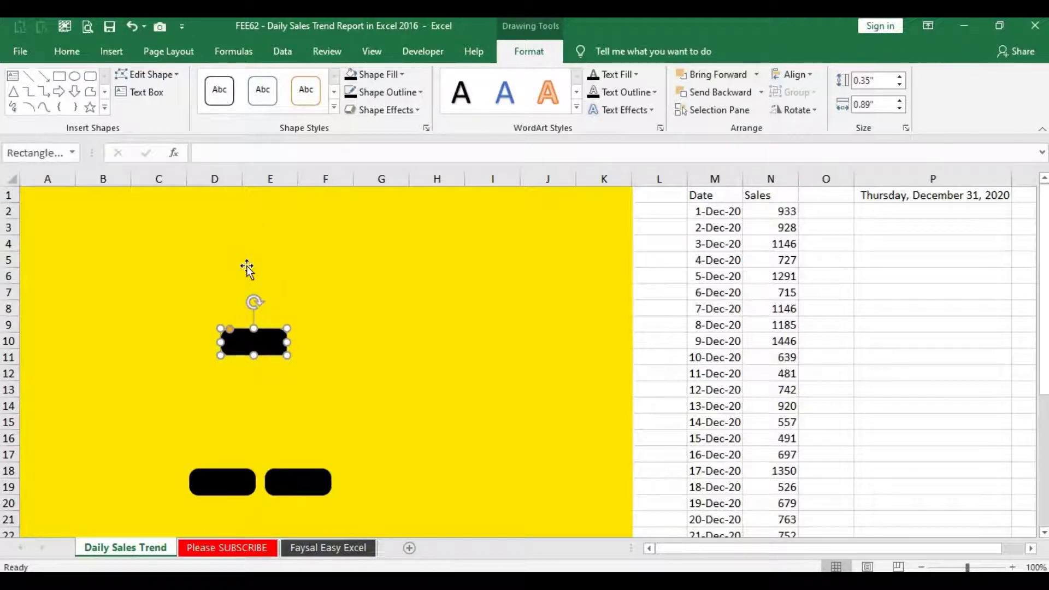
key(Up)
key(Up)
key(Up)
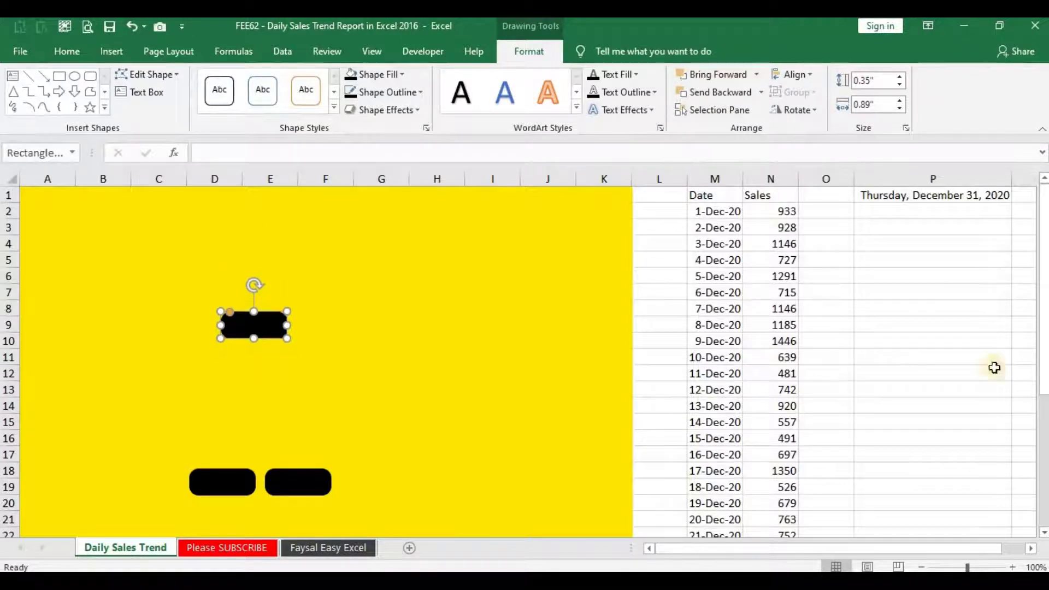
mouse_move(1043, 382)
mouse_down()
mouse_move(830, 402)
mouse_move(330, 355)
mouse_up()
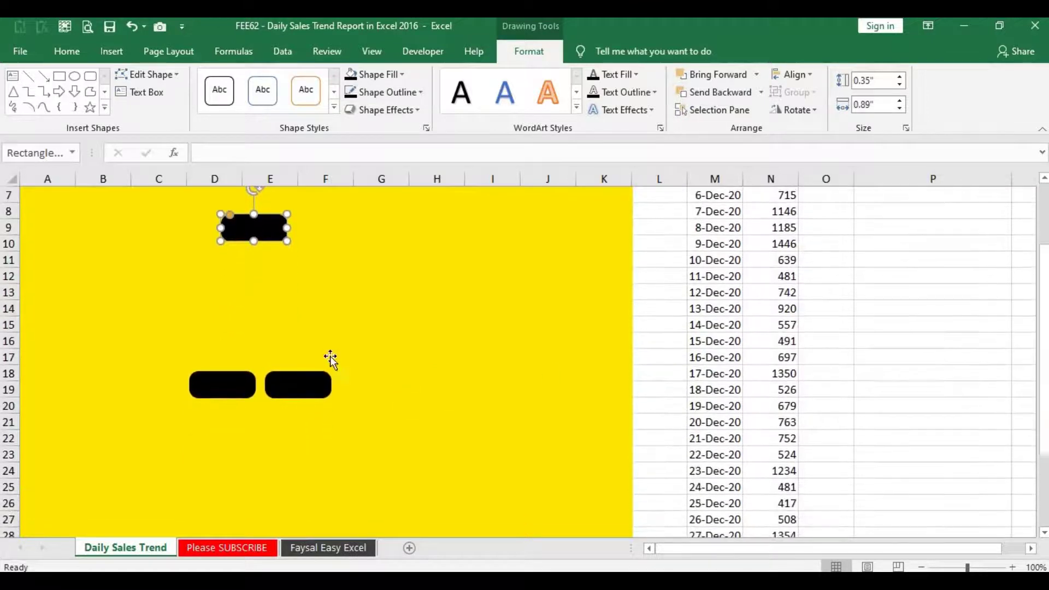
click(234, 381)
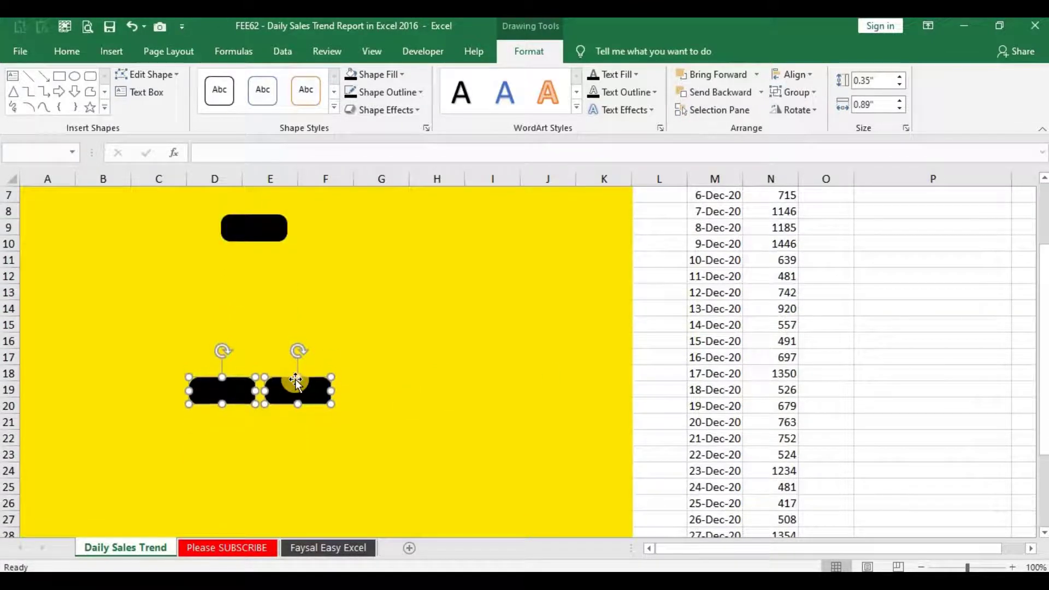
drag(295, 381, 295, 426)
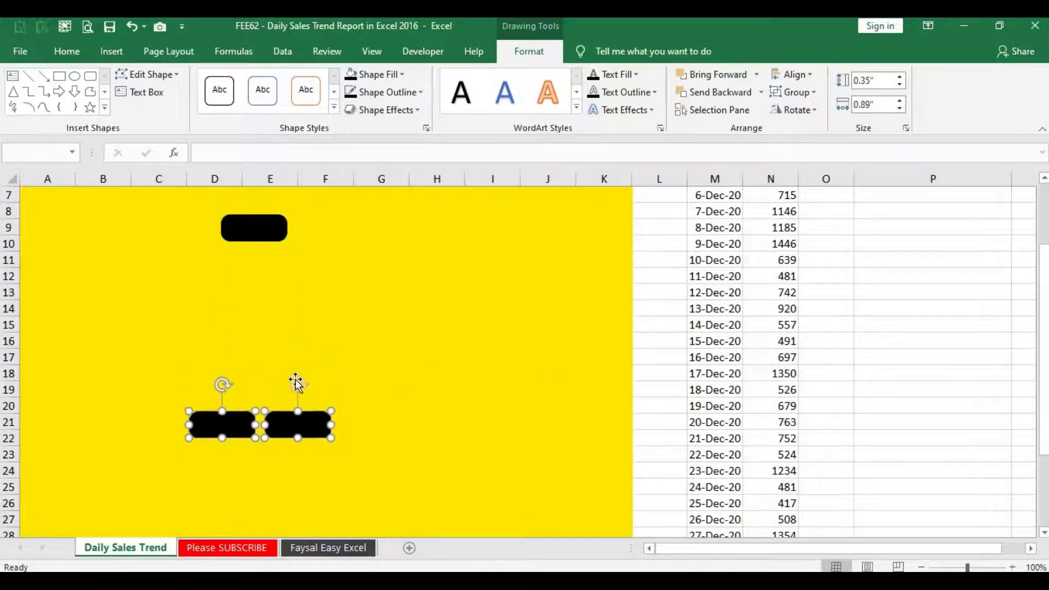
- Draw a large blue rounded rectangle across the yellow area and move the two black bars below it
click(111, 52)
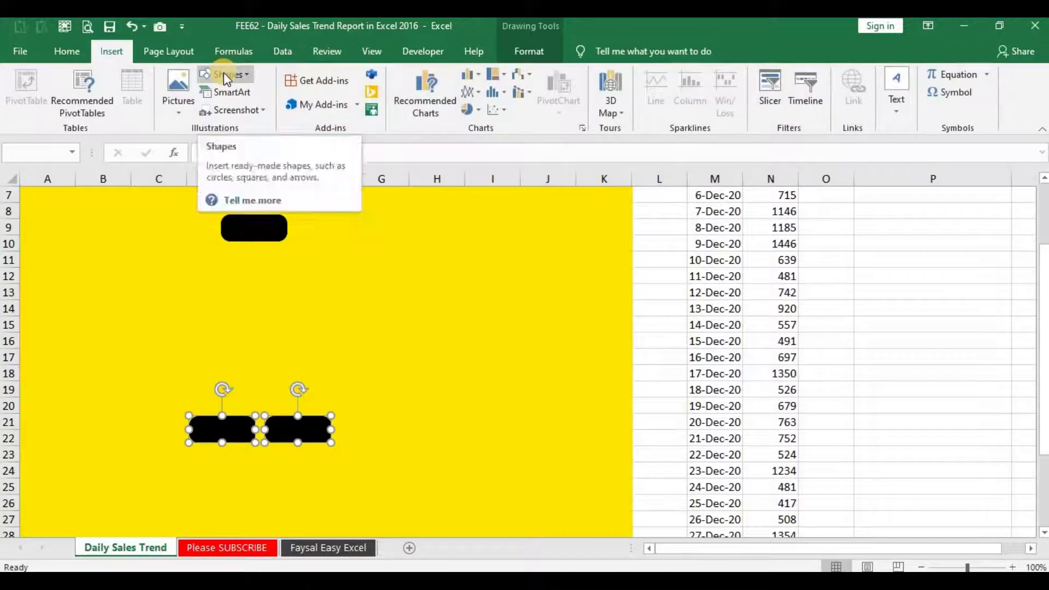
click(224, 72)
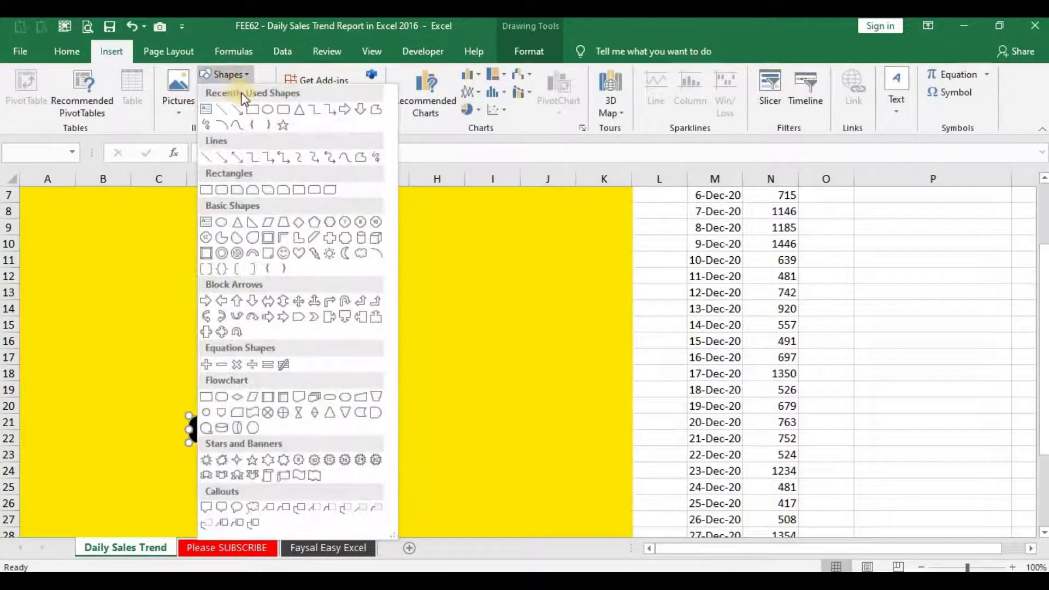
click(282, 110)
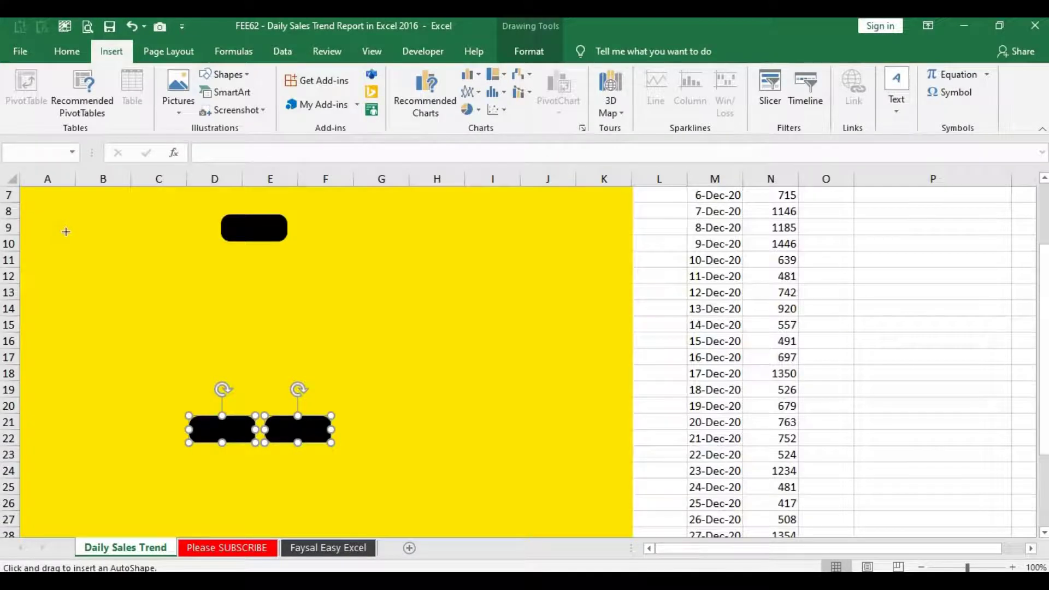
drag(70, 228, 580, 433)
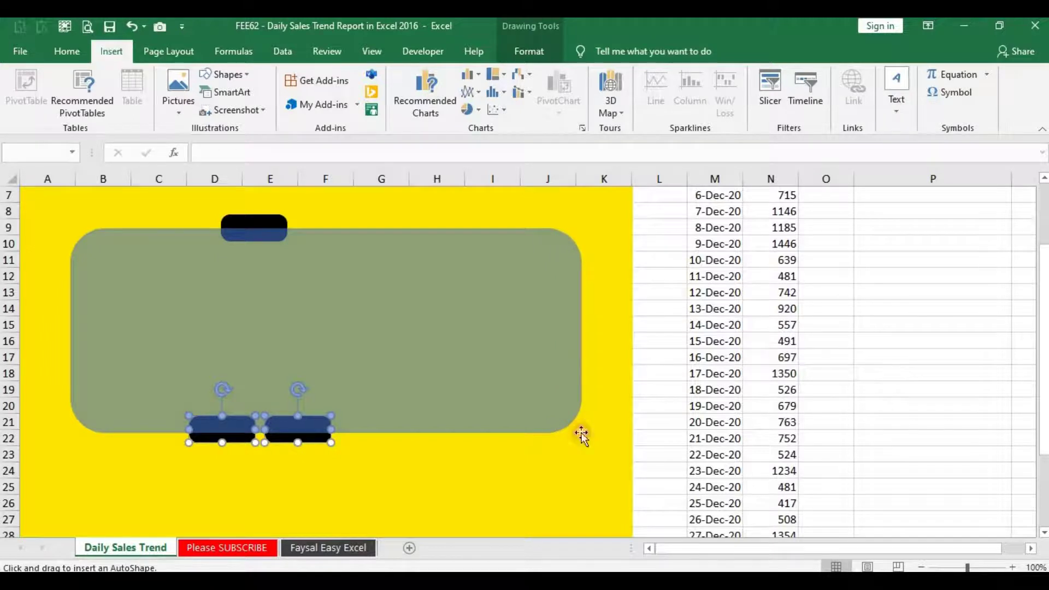
drag(581, 435, 581, 435)
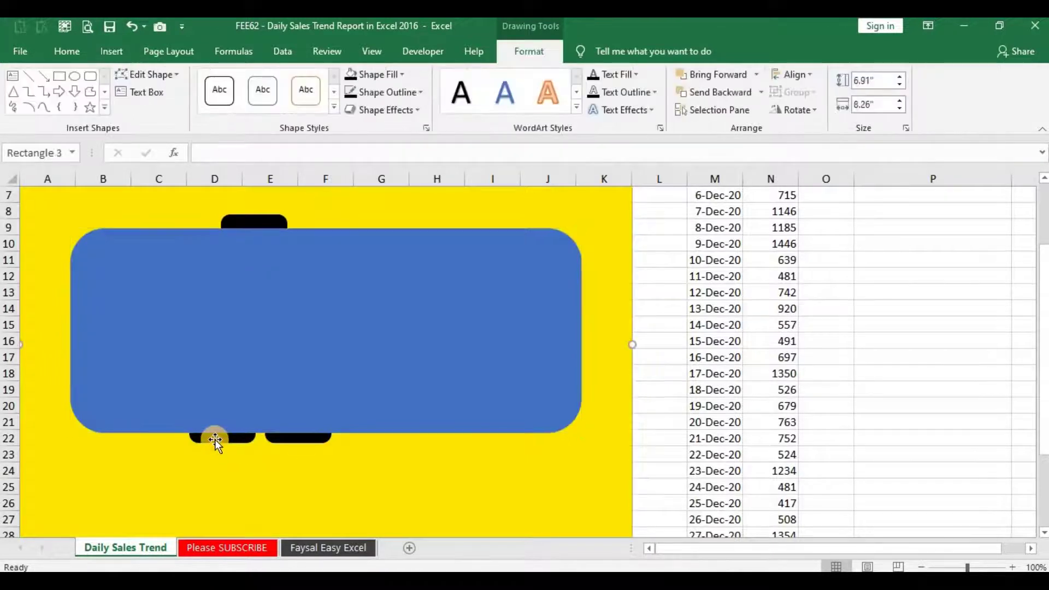
click(214, 439)
ctrl+click(297, 438)
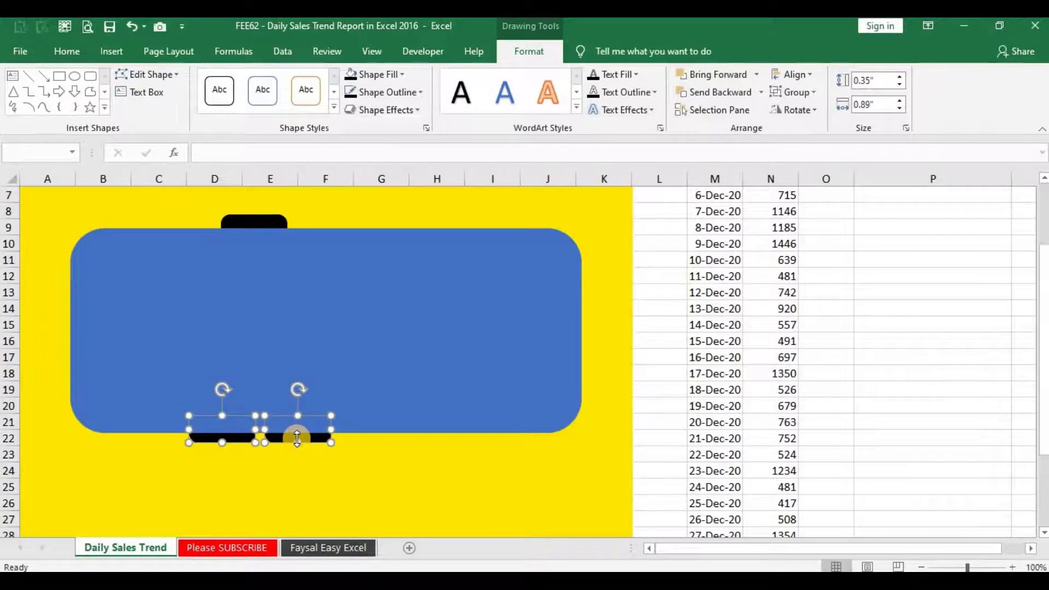
key(Down)
key(Down)
key(Down)
- Resize the large rectangle to 2.99" by 6.89" and widen the small black tab above it
click(281, 373)
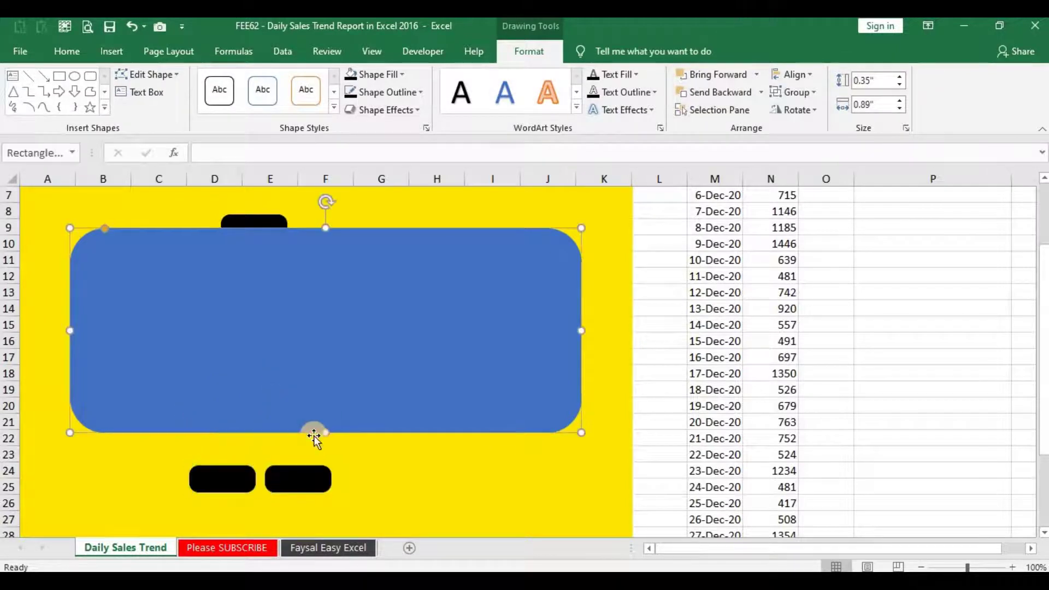
drag(327, 446, 328, 449)
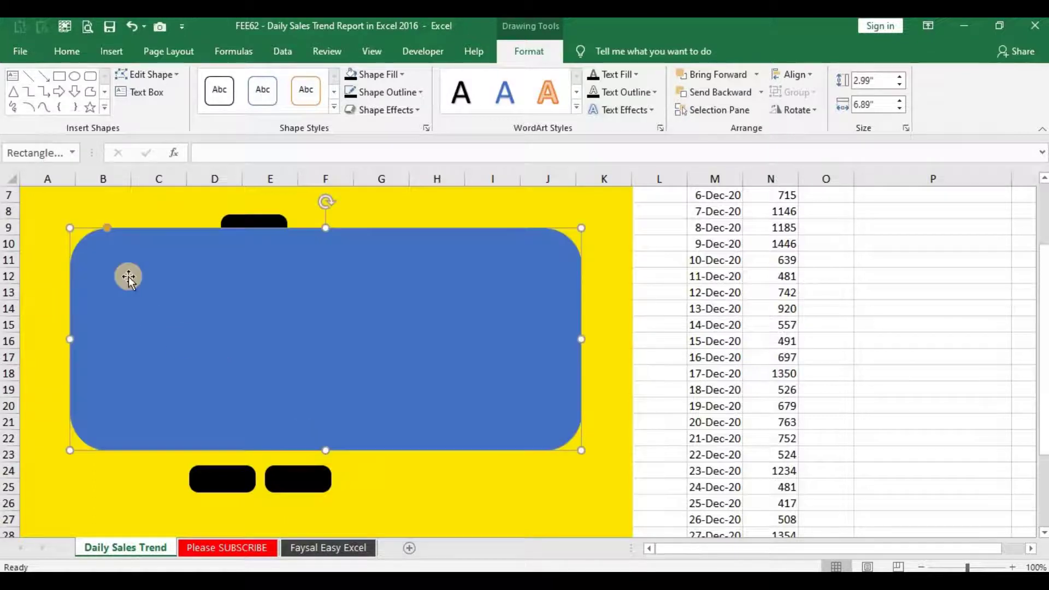
drag(97, 229, 95, 228)
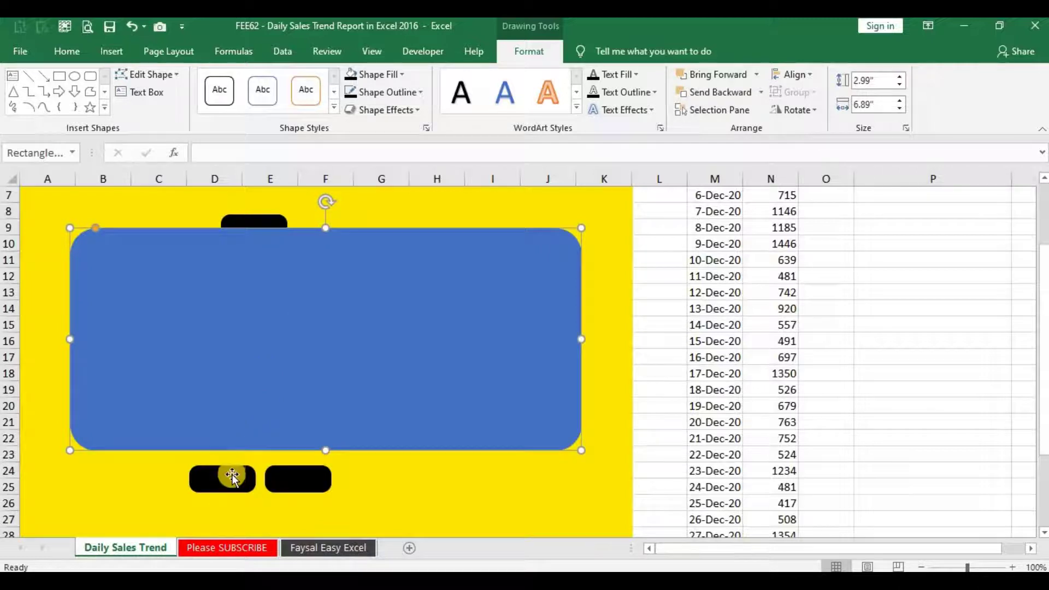
click(232, 479)
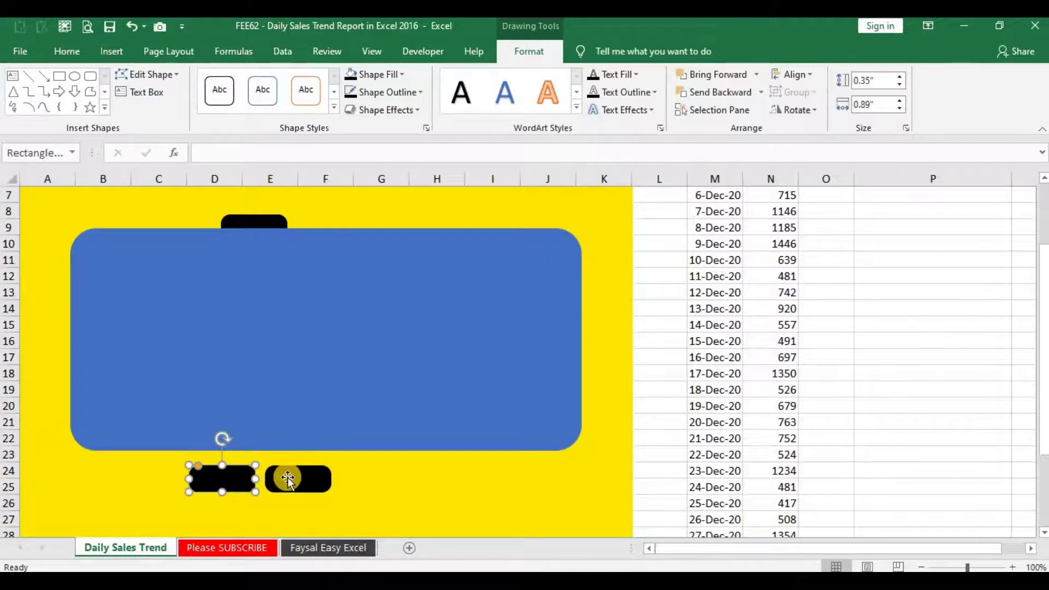
shift+click(287, 476)
click(245, 221)
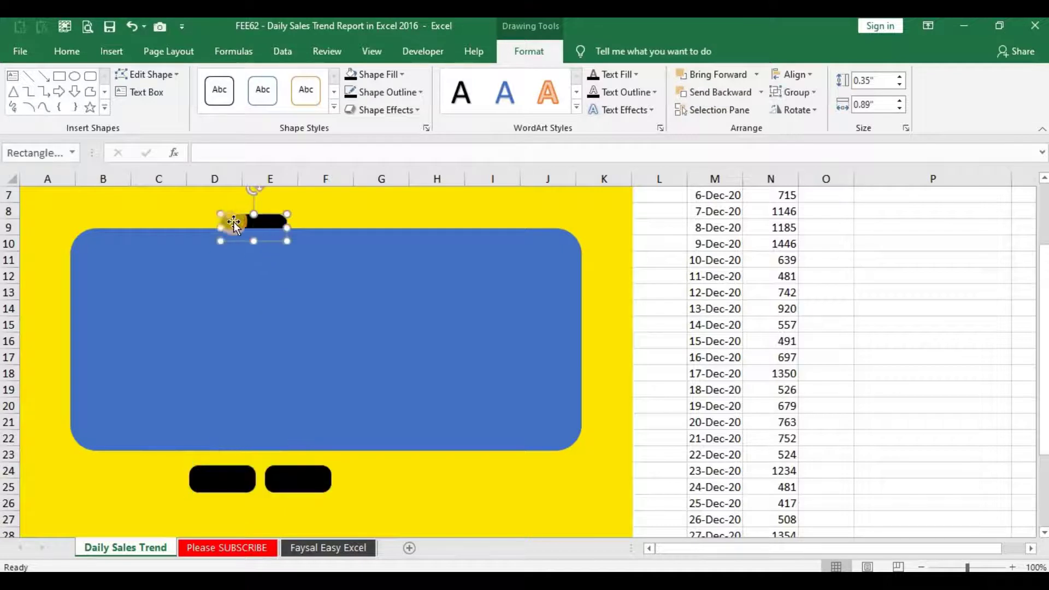
drag(221, 227, 159, 226)
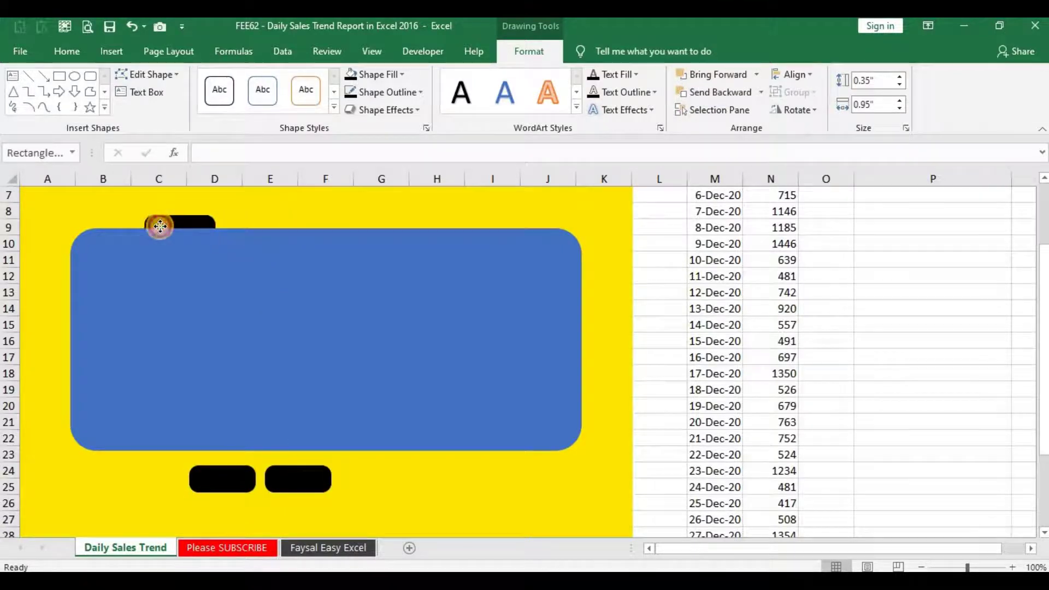
drag(159, 226, 158, 228)
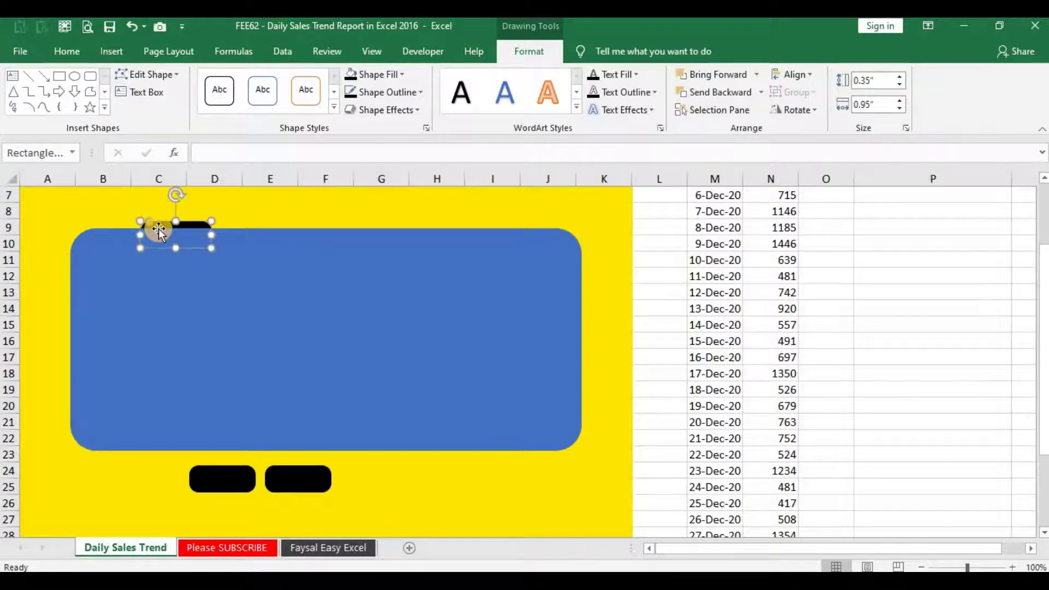
key(Down)
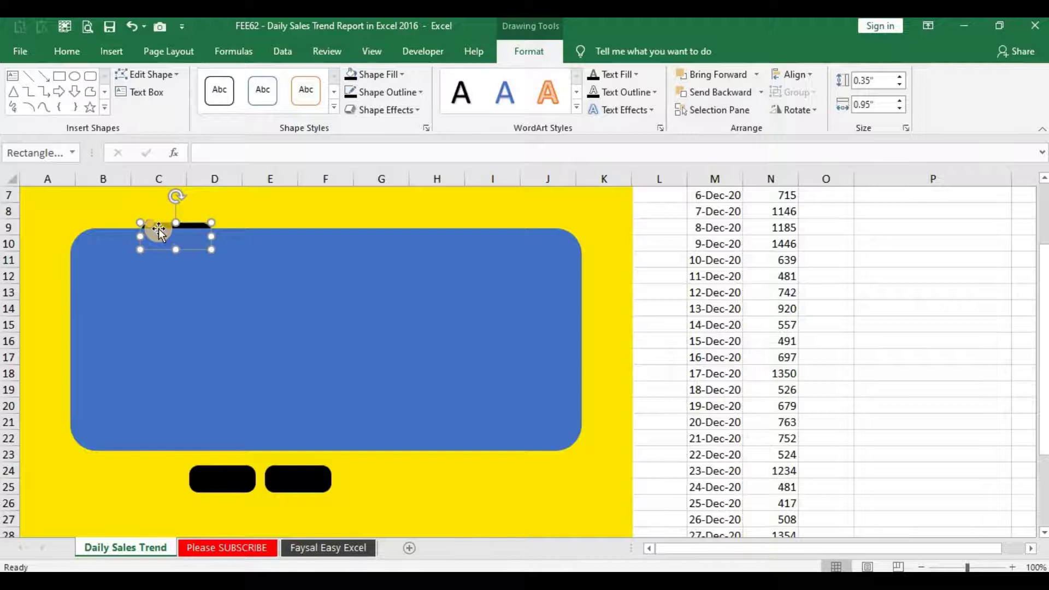
click(324, 247)
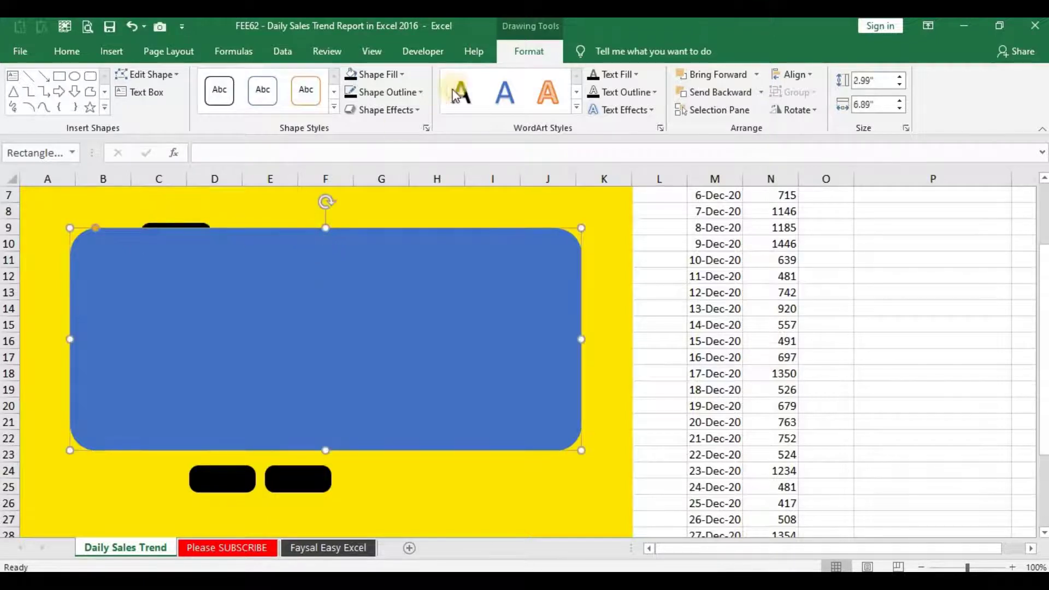
- Fill the large rounded rectangle black to form the phone body
click(350, 75)
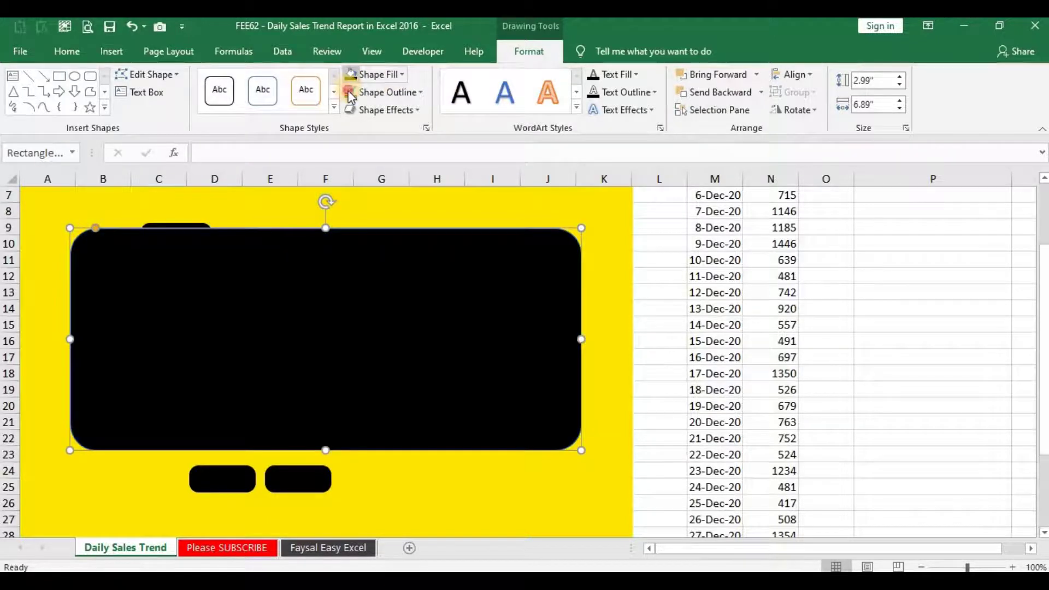
click(365, 94)
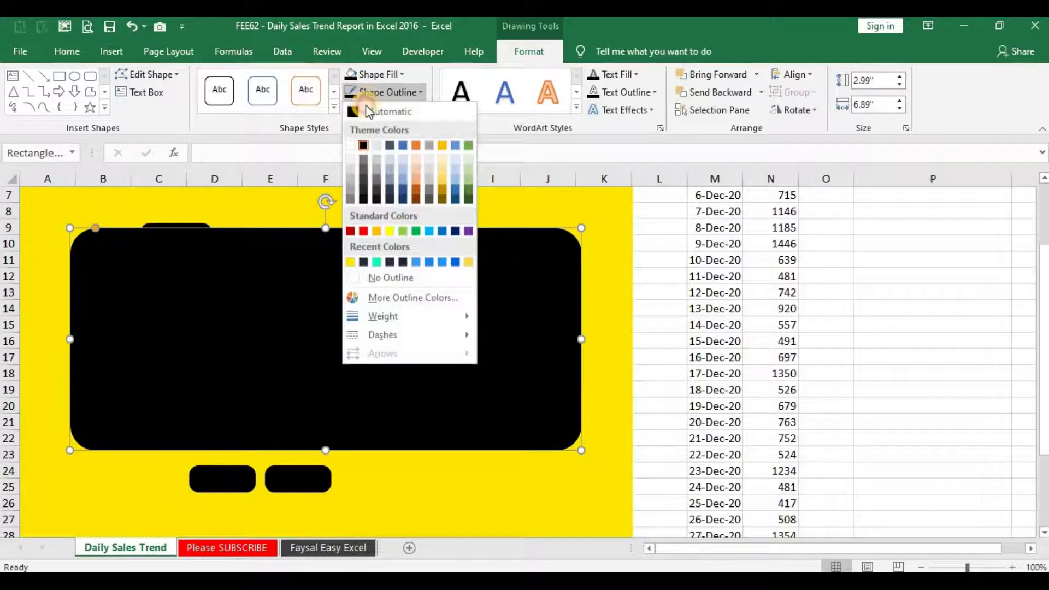
click(368, 111)
click(656, 240)
click(494, 322)
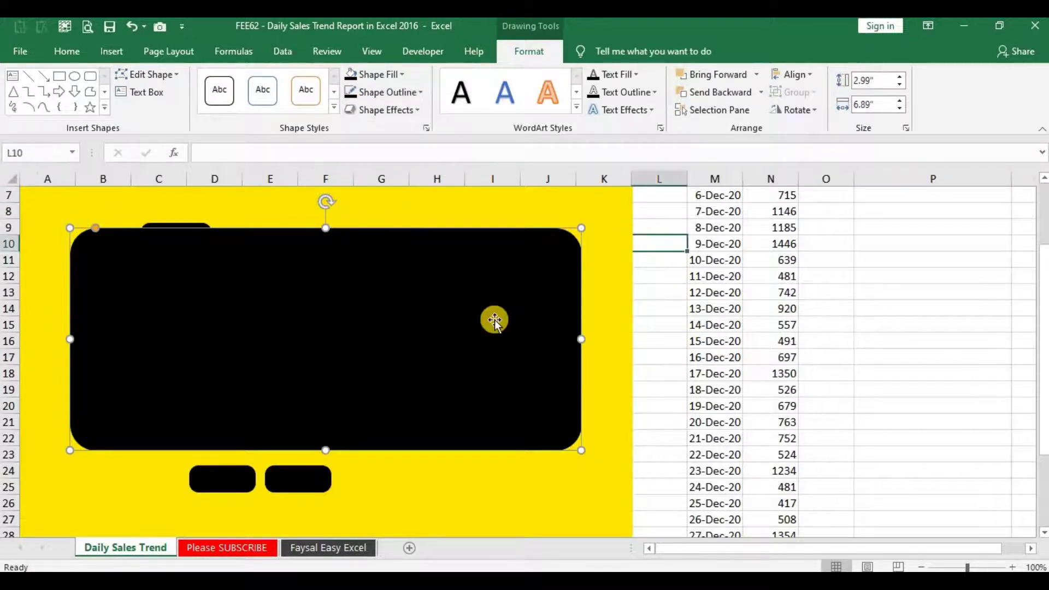
key(Escape)
- Move both small buttons up and left onto the phone's bottom edge
click(236, 481)
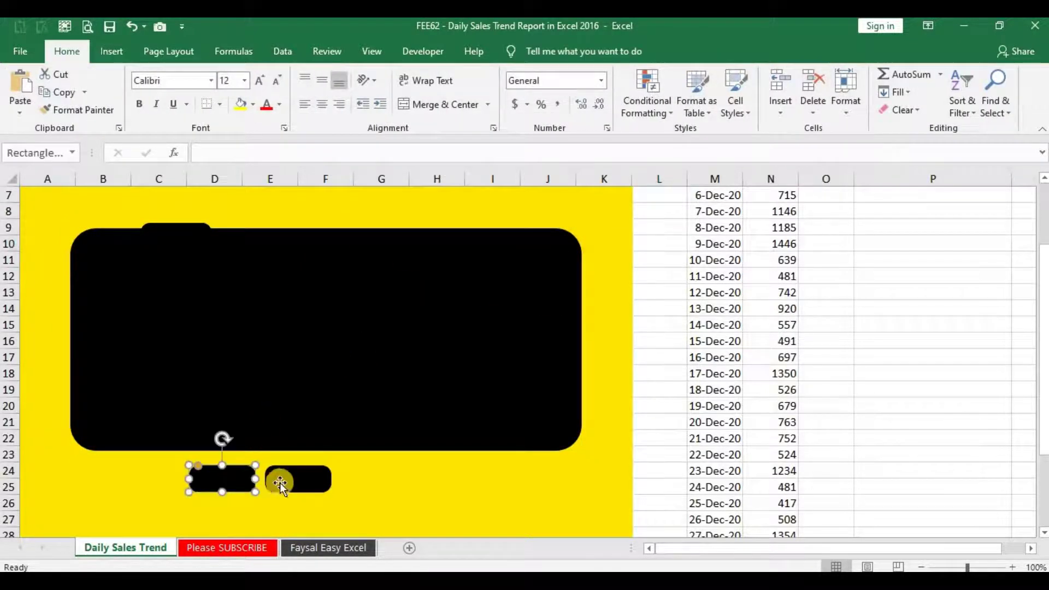
ctrl+click(295, 480)
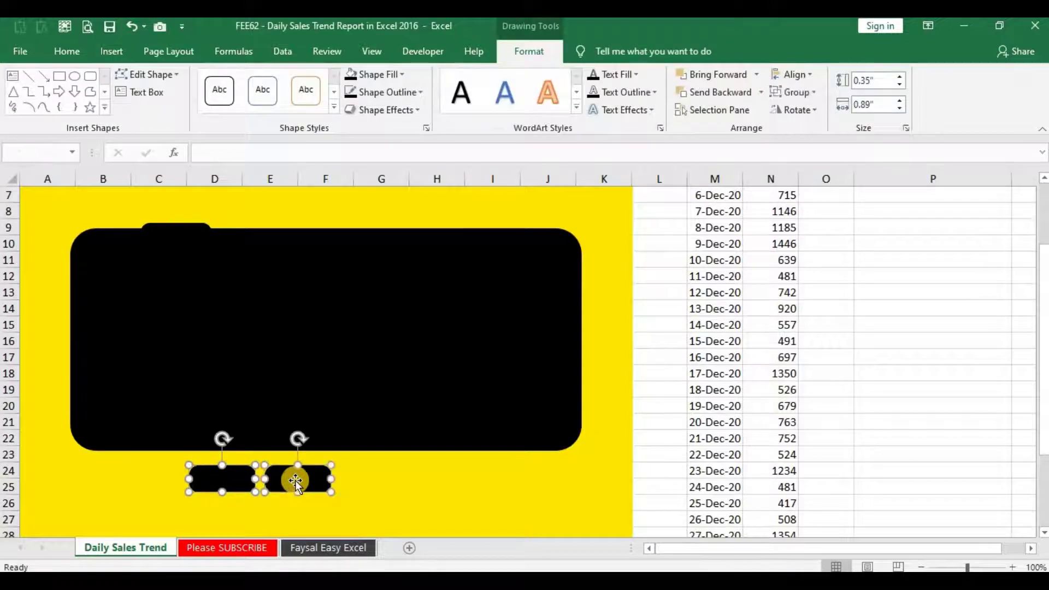
key(Up)
key(Up)
key(Up)
key(Up)
key(Up)
key(Up)
key(Up)
key(Up)
key(Left)
key(Left)
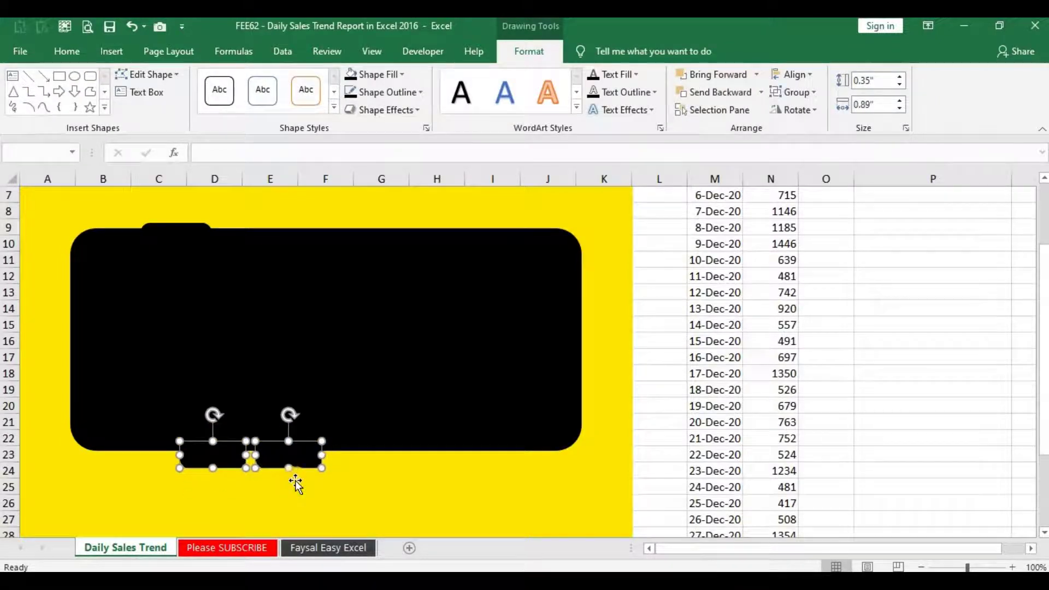
key(Left)
key(Left)
key(Left)
key(Left)
key(Left)
key(Left)
key(Left)
key(Left)
key(Up)
key(Up)
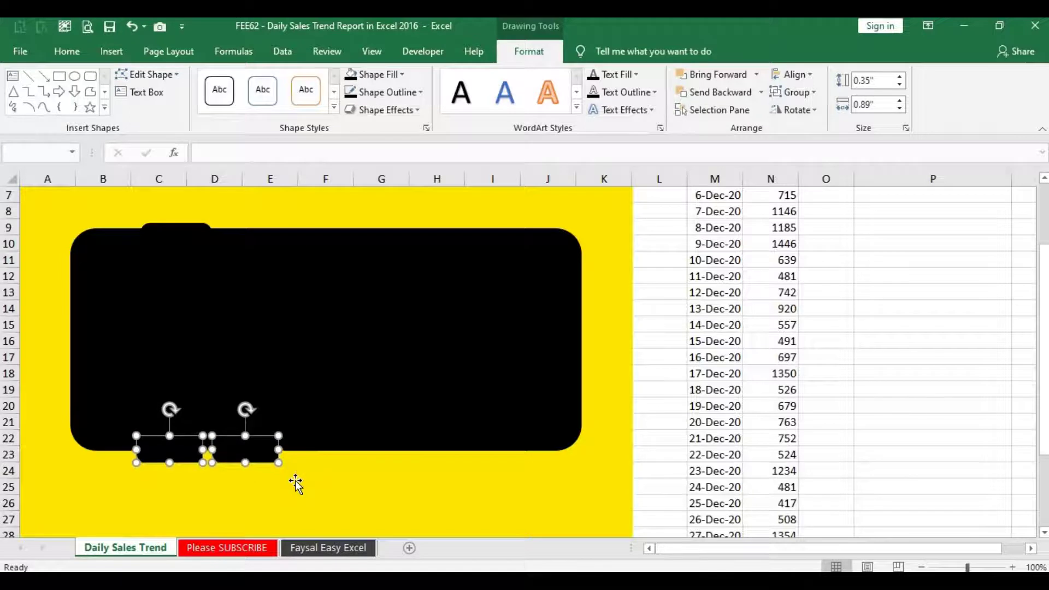
key(Up)
key(Up)
click(306, 418)
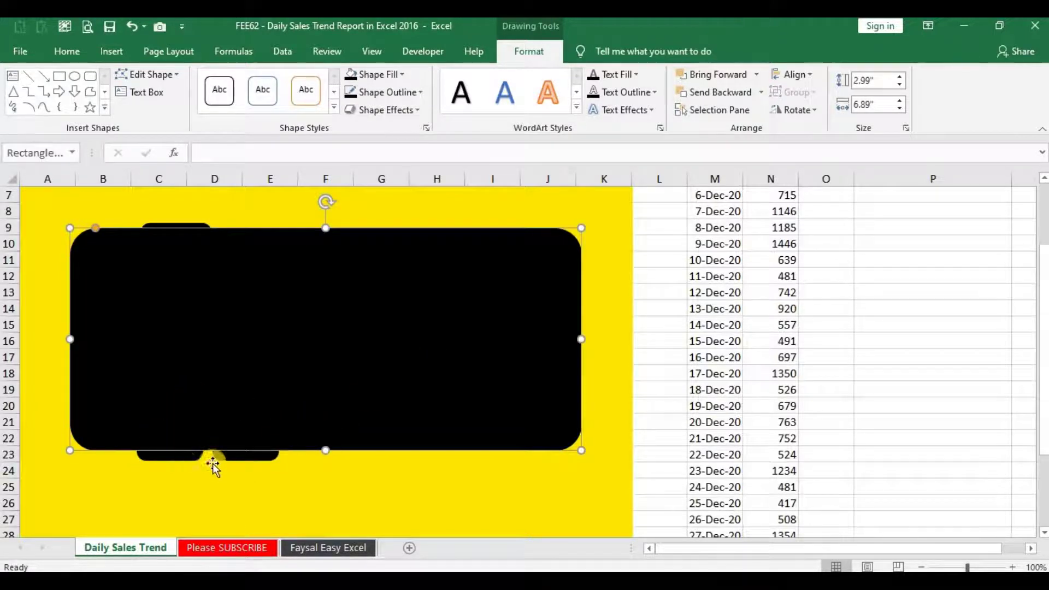
click(179, 456)
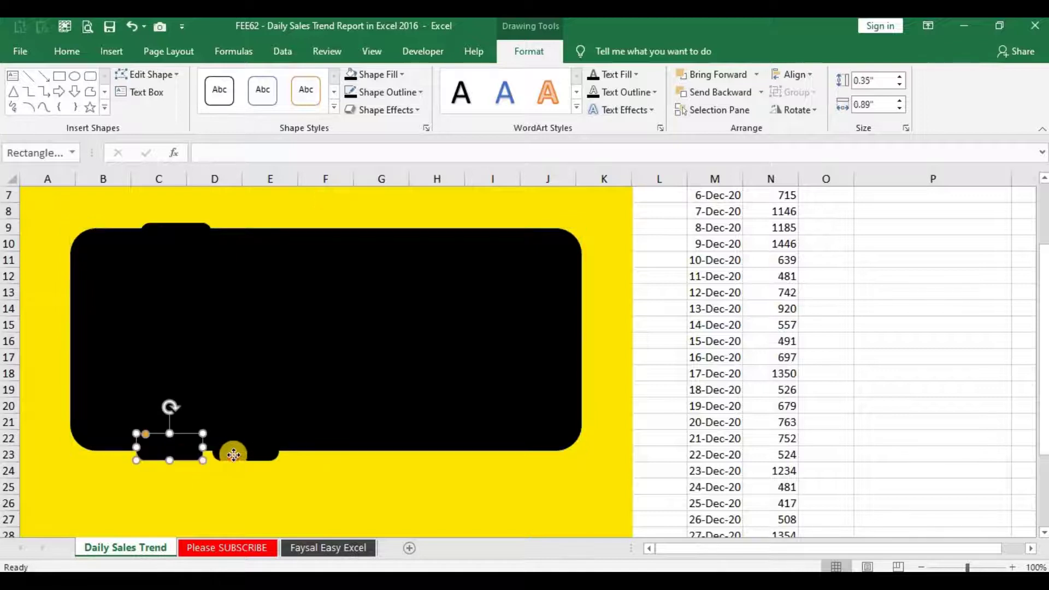
shift+click(234, 454)
key(Up)
key(Up)
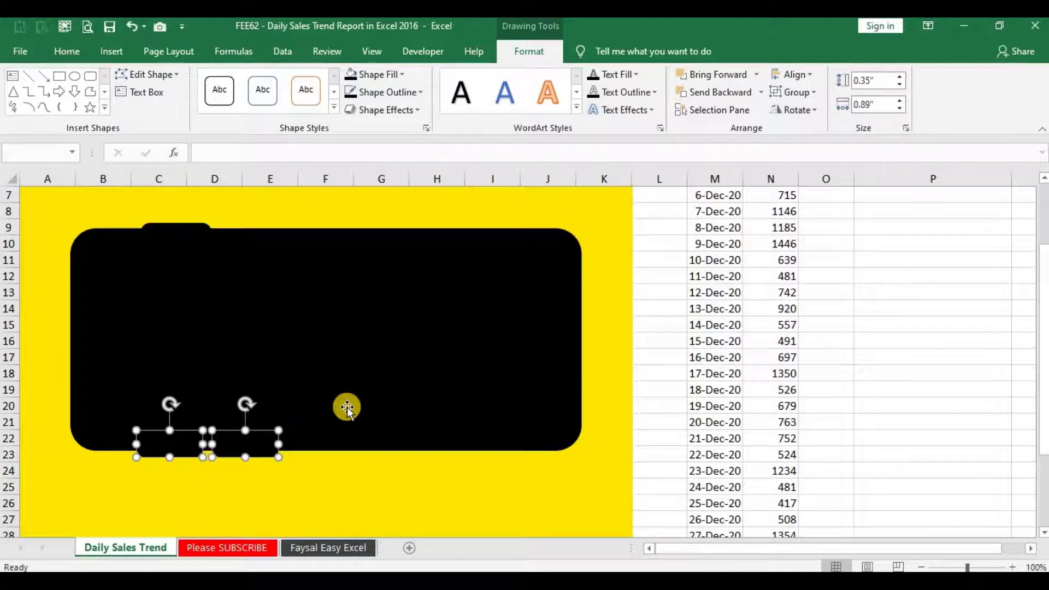
click(346, 407)
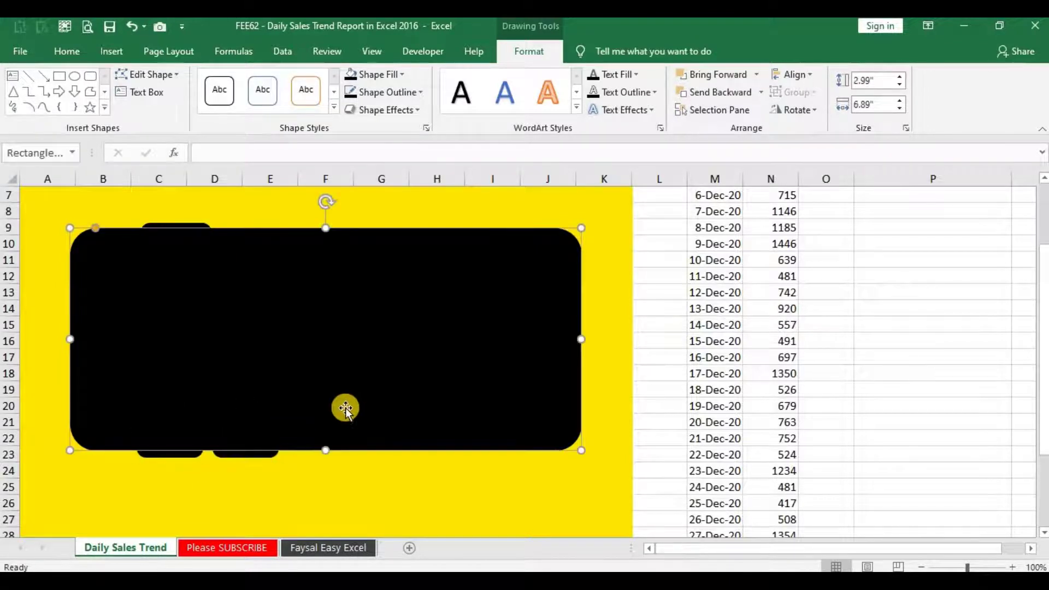
click(655, 416)
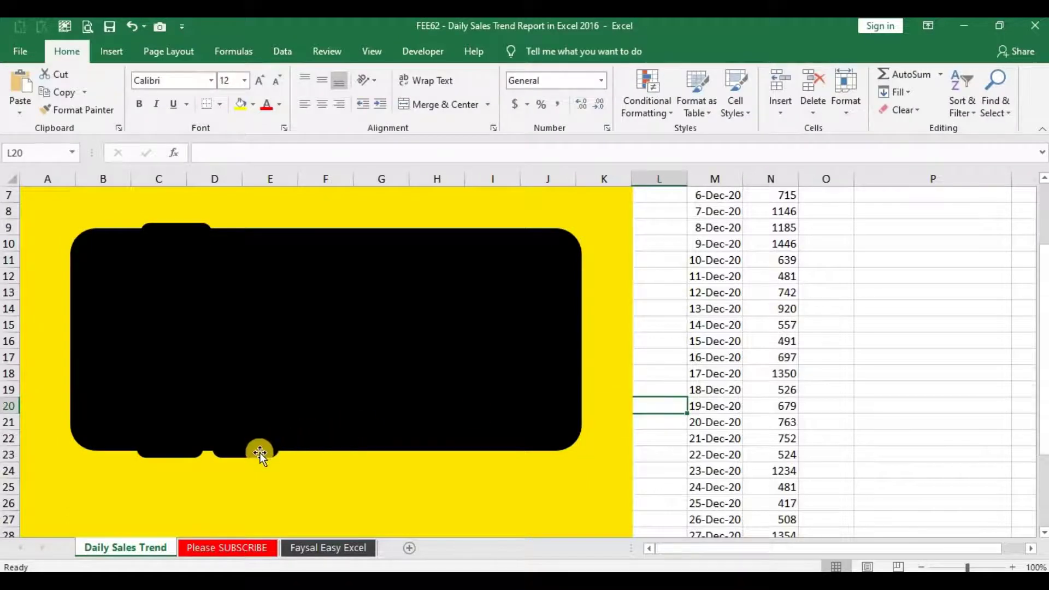
- Move the right bottom button left so it sits beside the other one
click(260, 455)
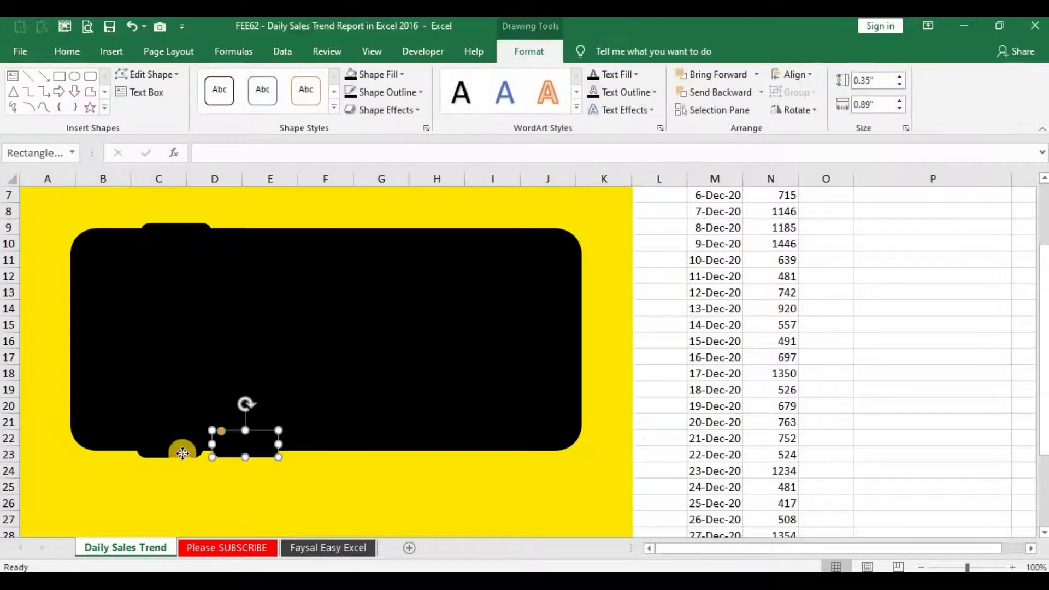
shift+click(182, 453)
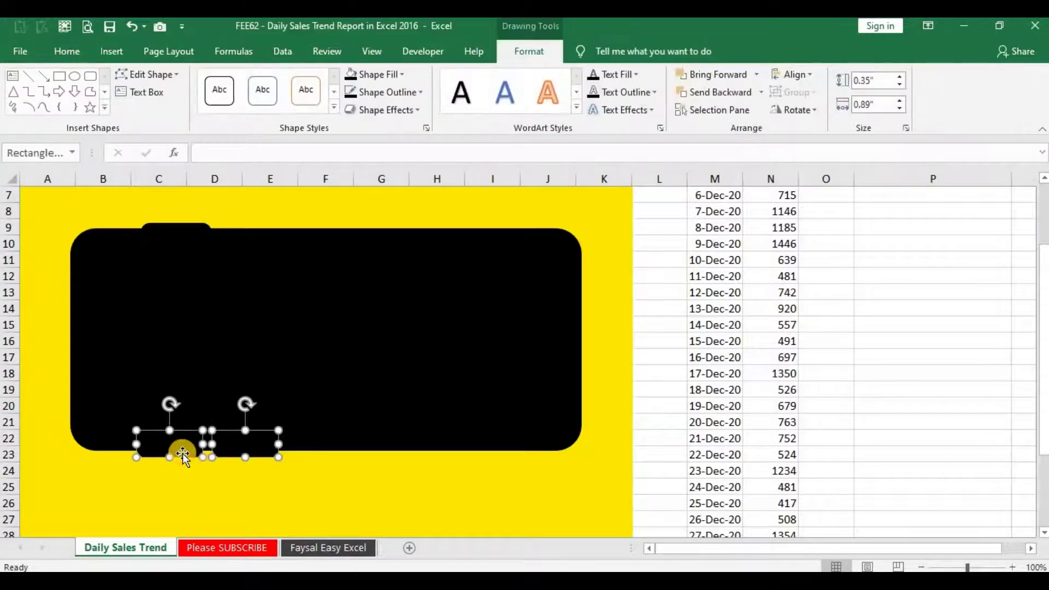
click(168, 226)
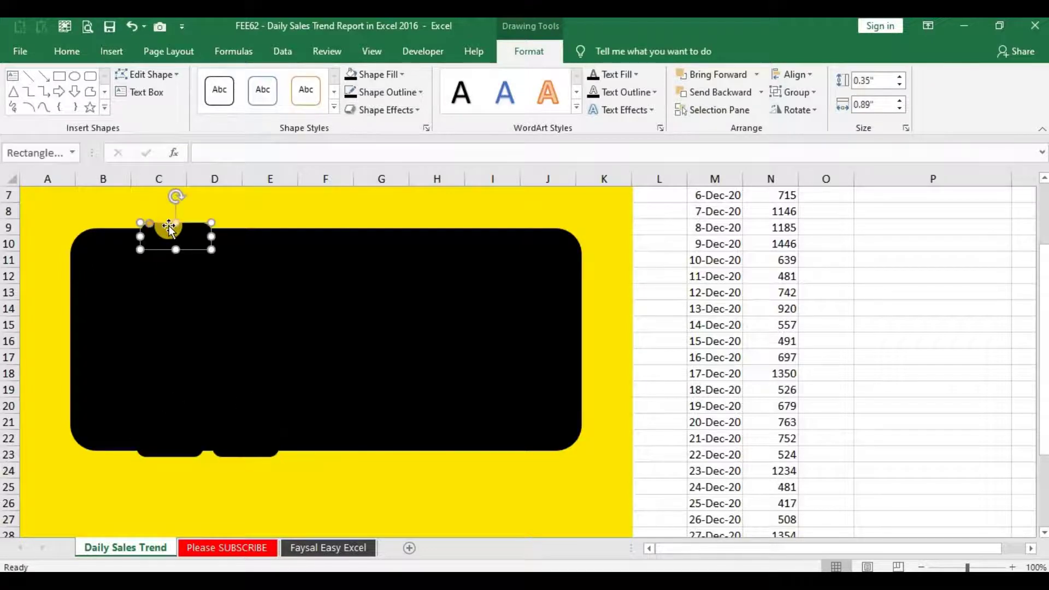
click(802, 389)
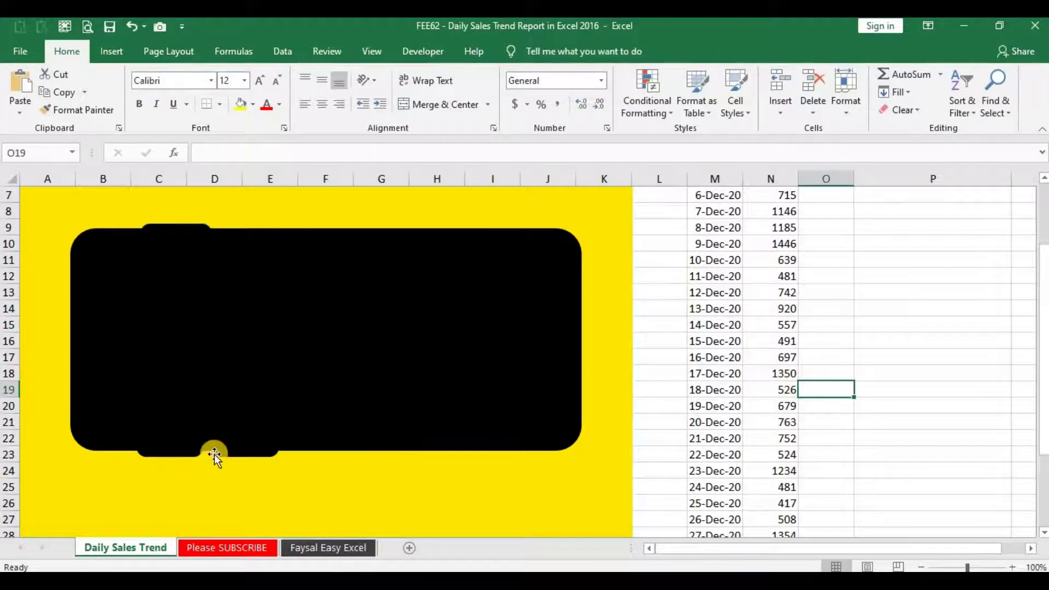
click(241, 454)
key(Left)
key(Left)
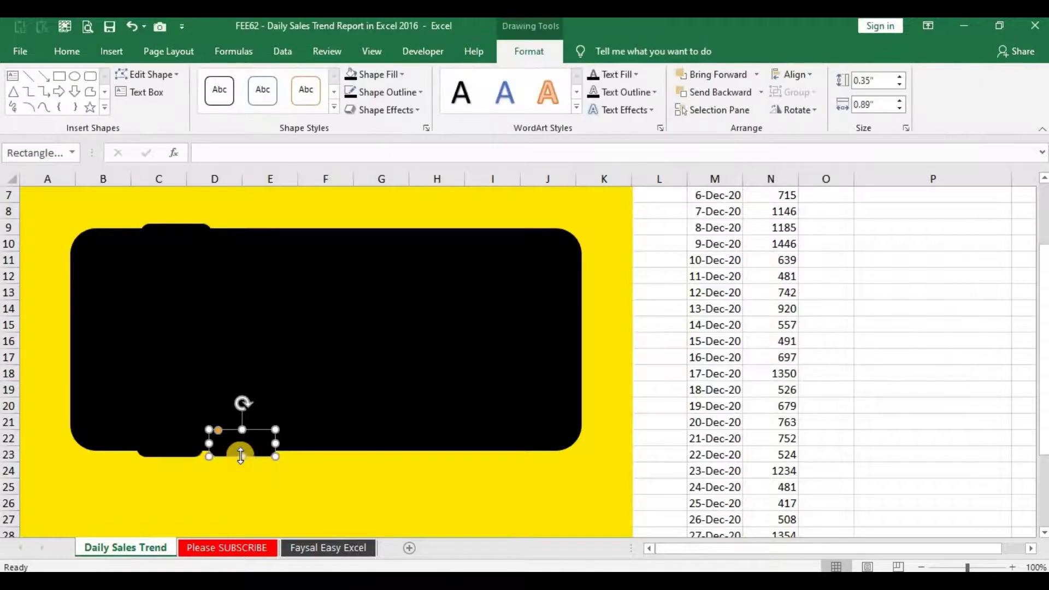
key(Left)
key(Left)
key(Left)
key(Left)
key(Left)
key(Left)
key(Left)
key(Left)
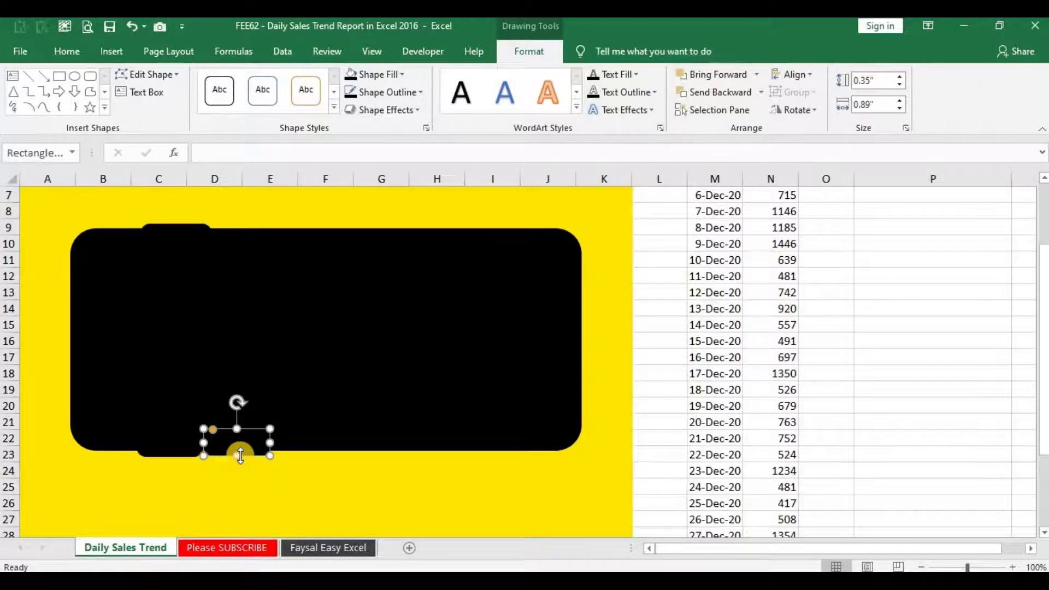
drag(240, 456, 173, 455)
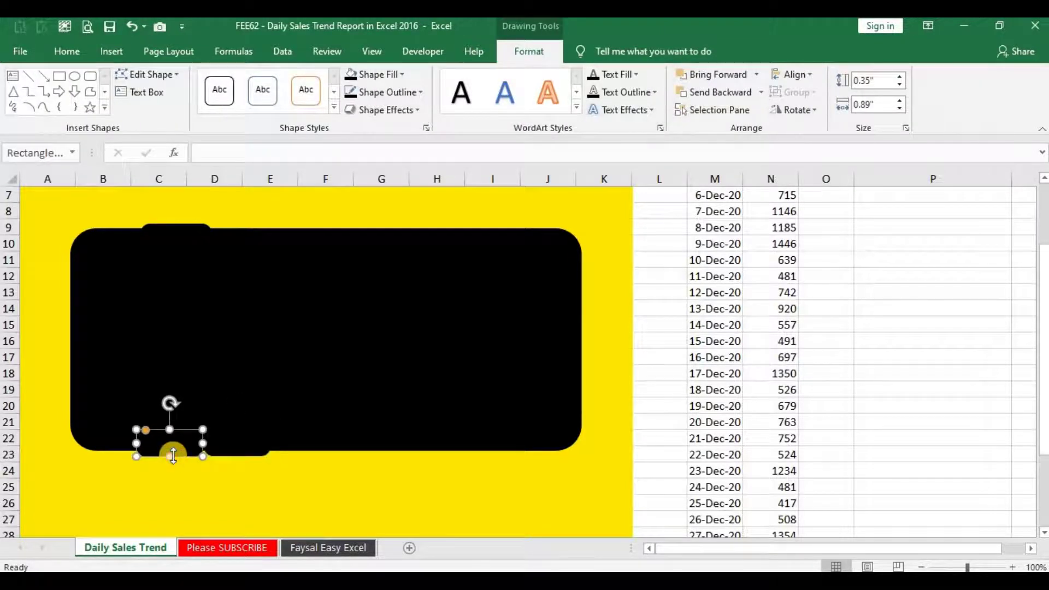
click(667, 422)
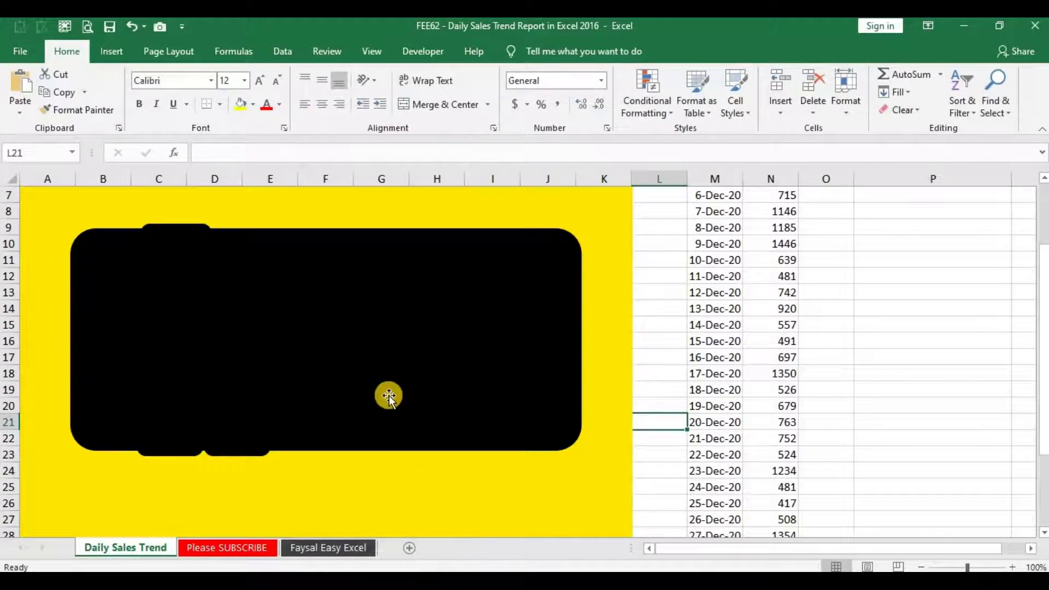
- Draw a 6.26" straight line inside the phone's top edge and set its weight to 3 pt
click(121, 52)
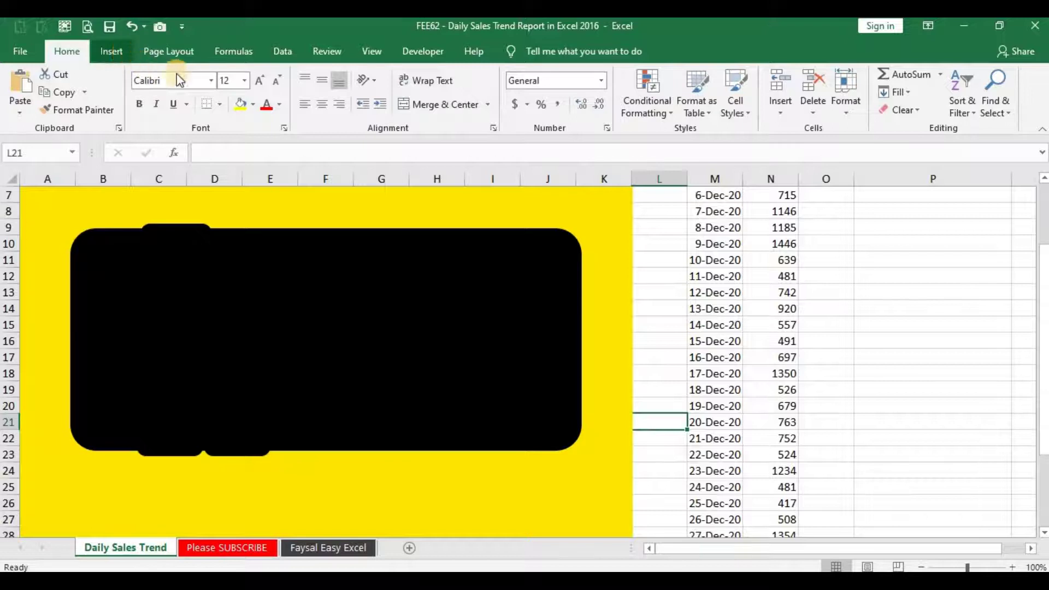
click(225, 74)
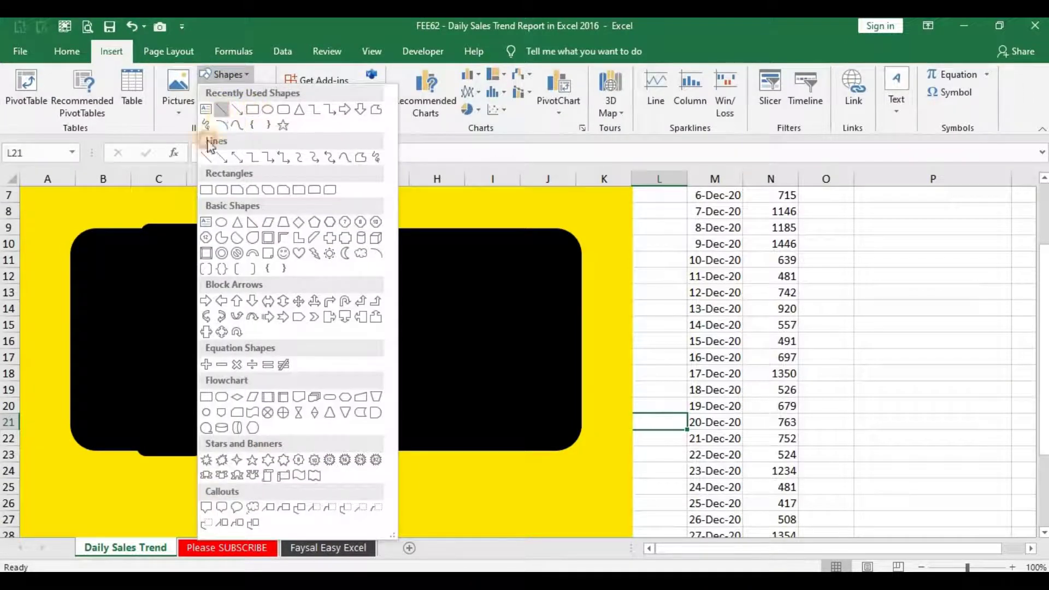
click(207, 125)
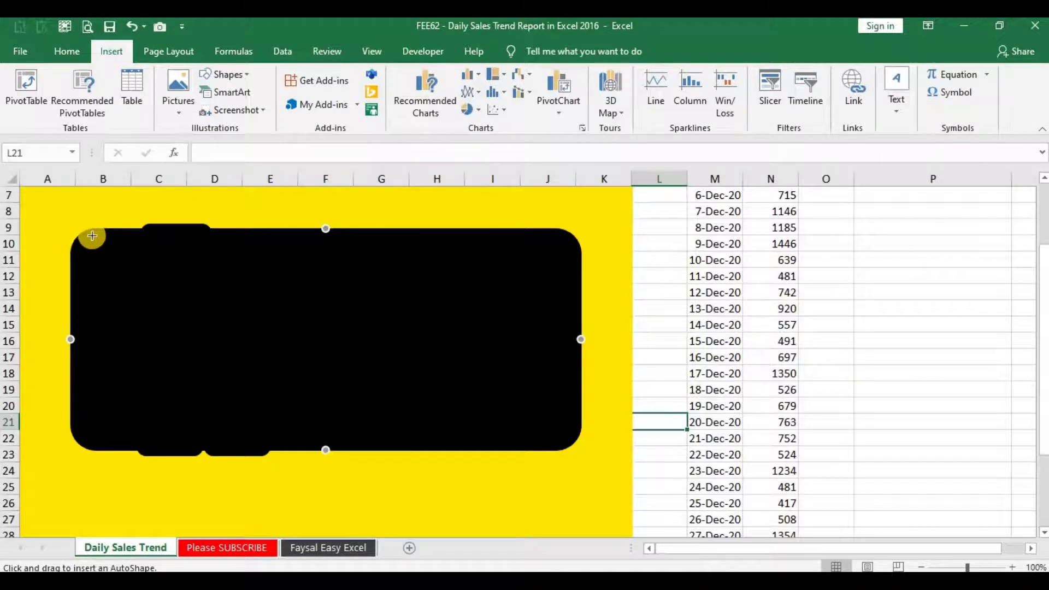
drag(92, 236, 560, 244)
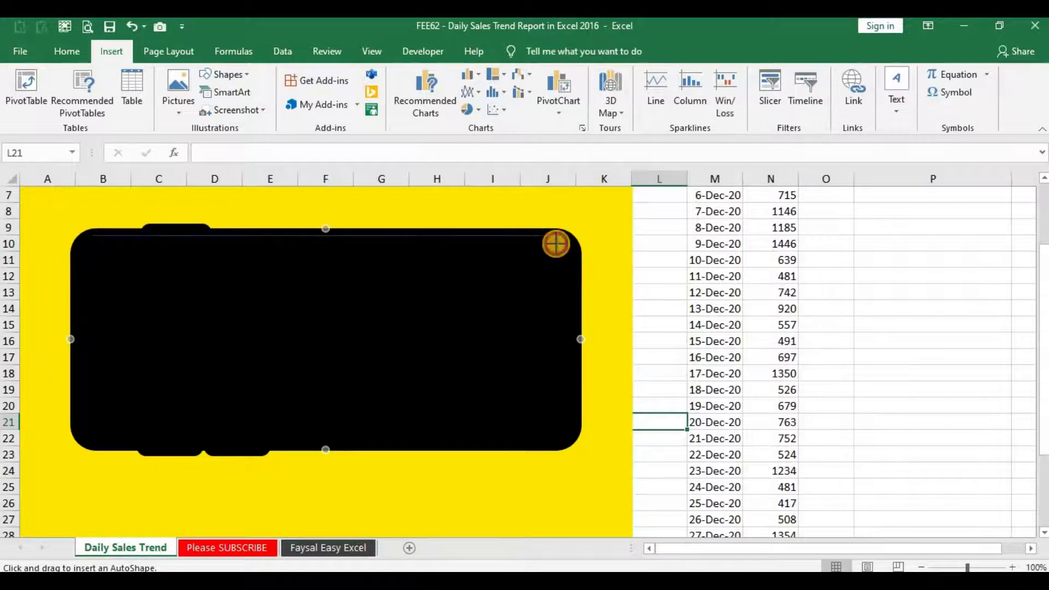
drag(560, 244, 556, 240)
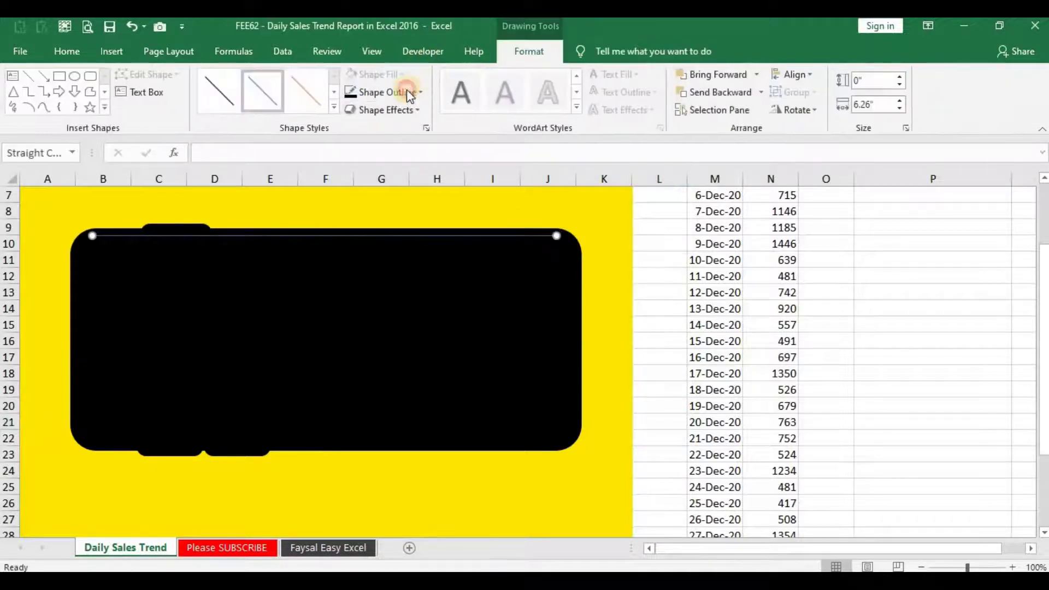
click(406, 90)
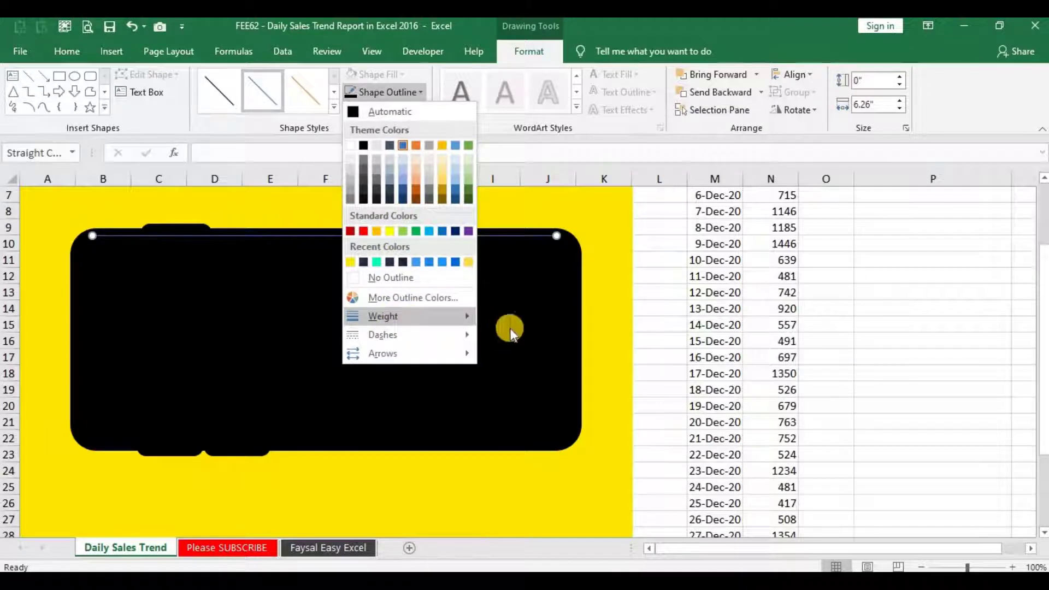
mouse_move(382, 316)
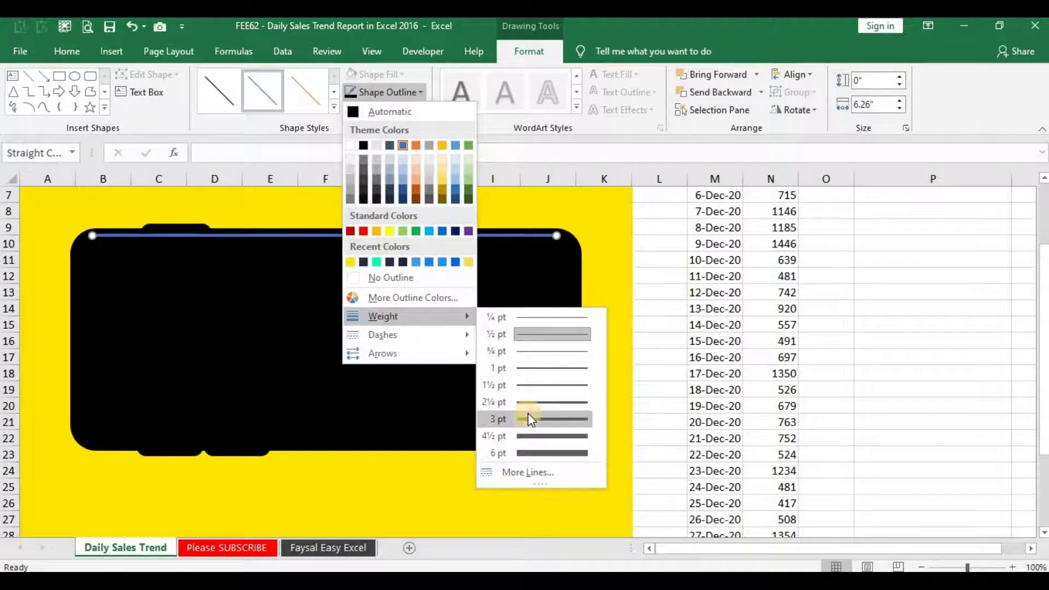
click(527, 418)
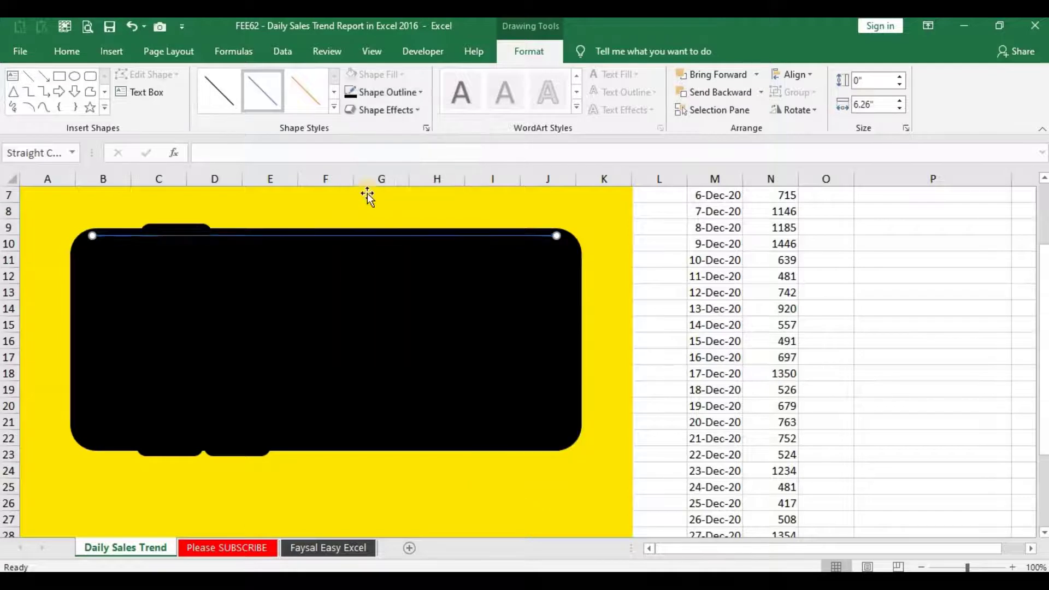
- Colour the top line dark grey and copy it down to the phone's inside bottom edge
click(369, 94)
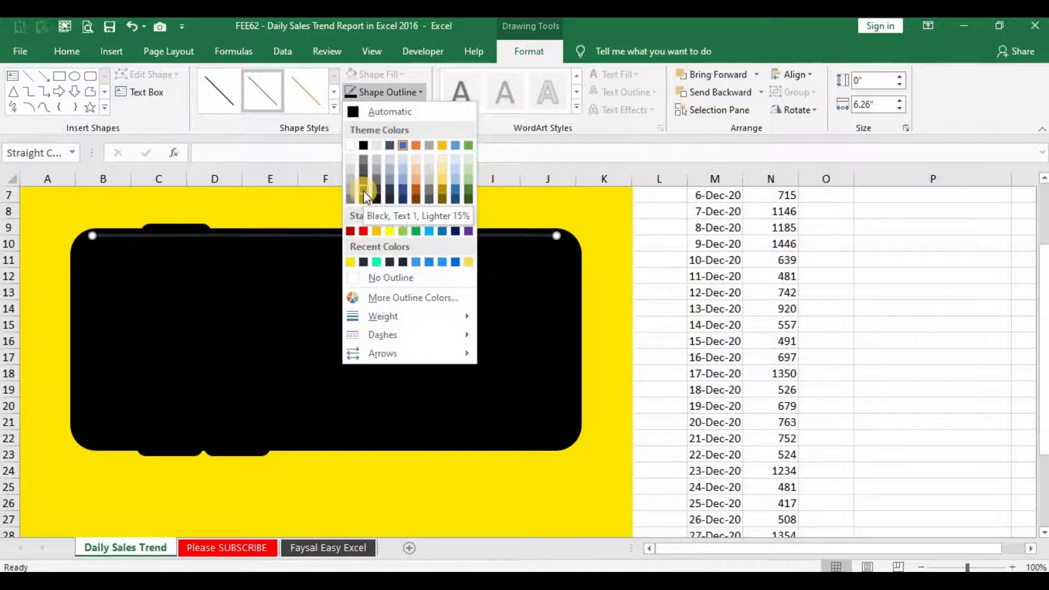
click(316, 236)
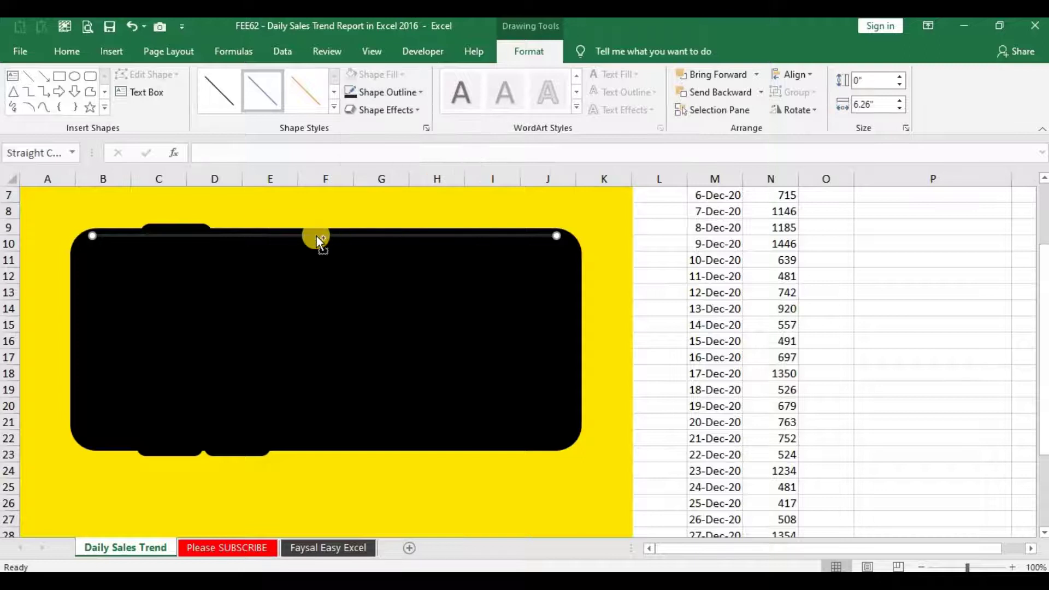
drag(317, 236, 317, 444)
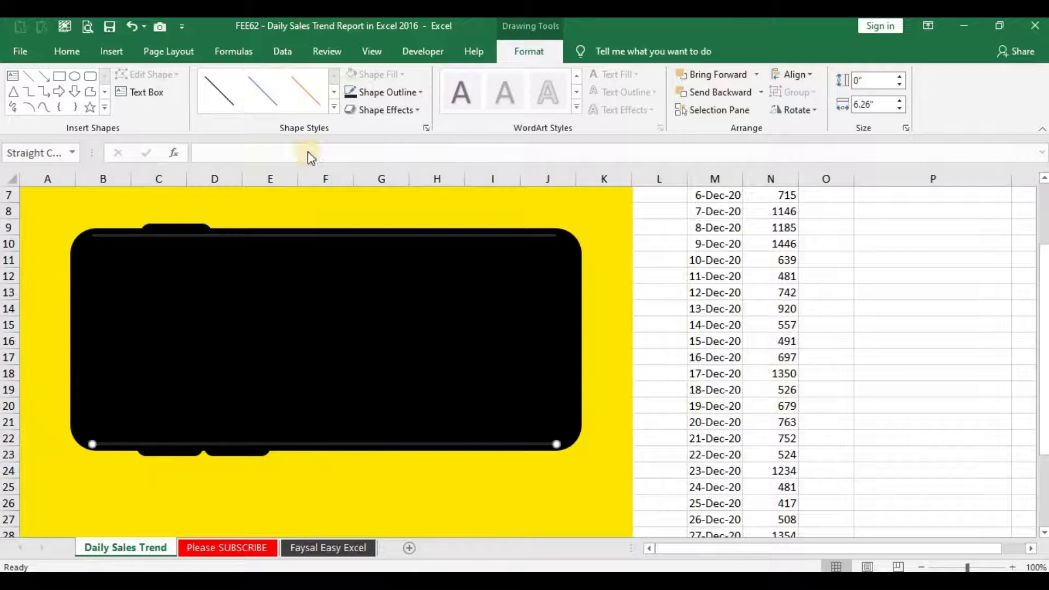
- Recolour the copied bottom line dark grey and recheck the top line's colour
click(377, 97)
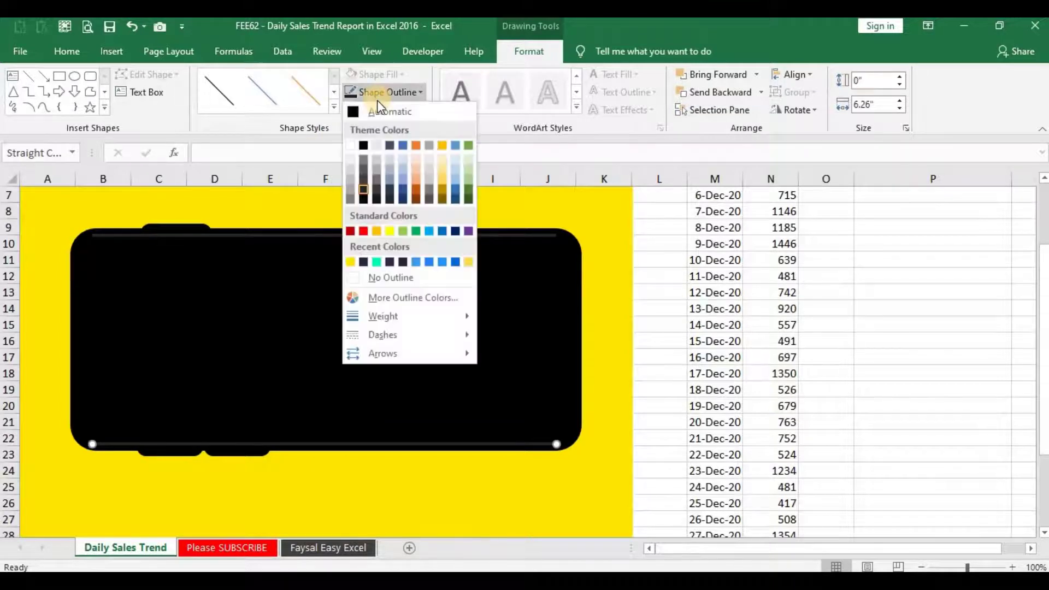
click(365, 175)
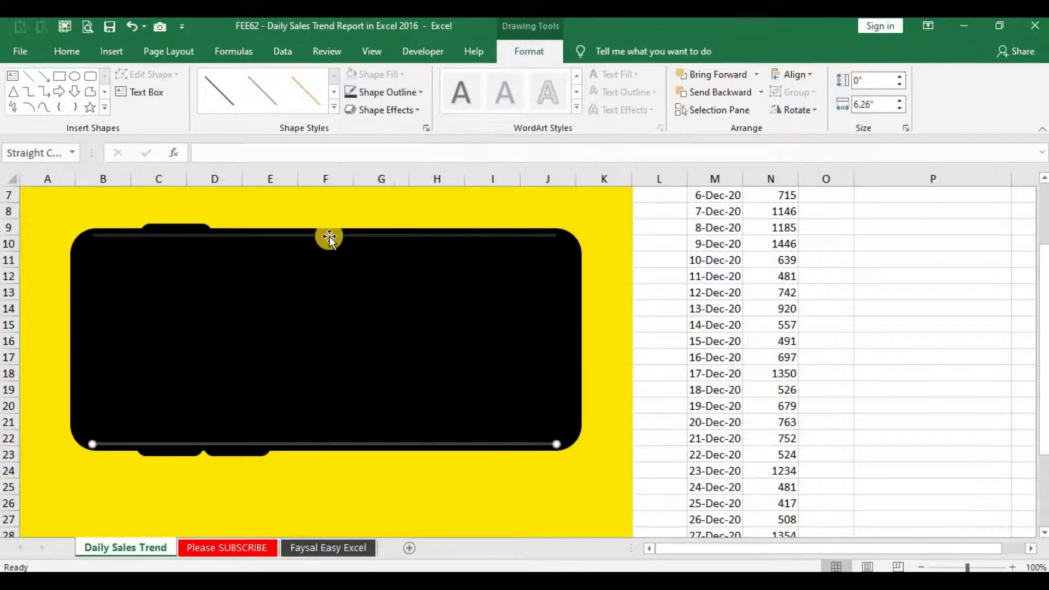
click(329, 236)
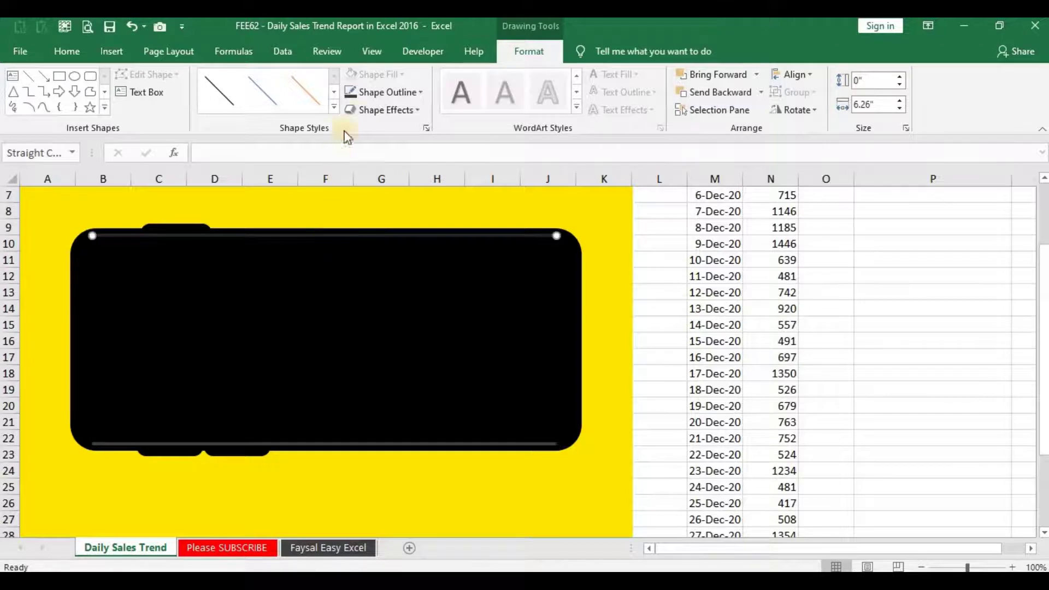
click(383, 92)
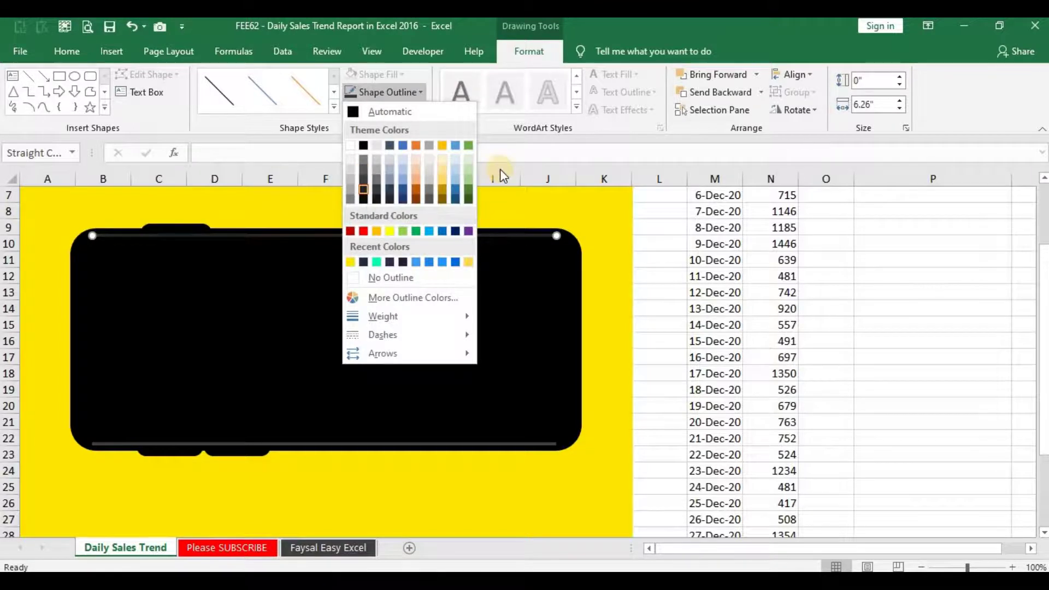
click(677, 252)
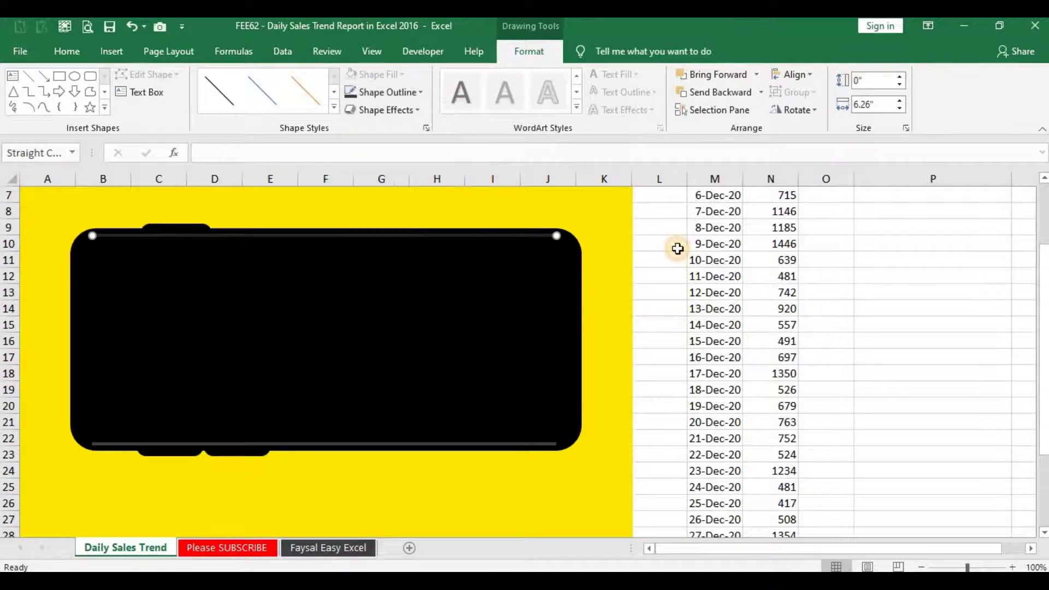
click(738, 290)
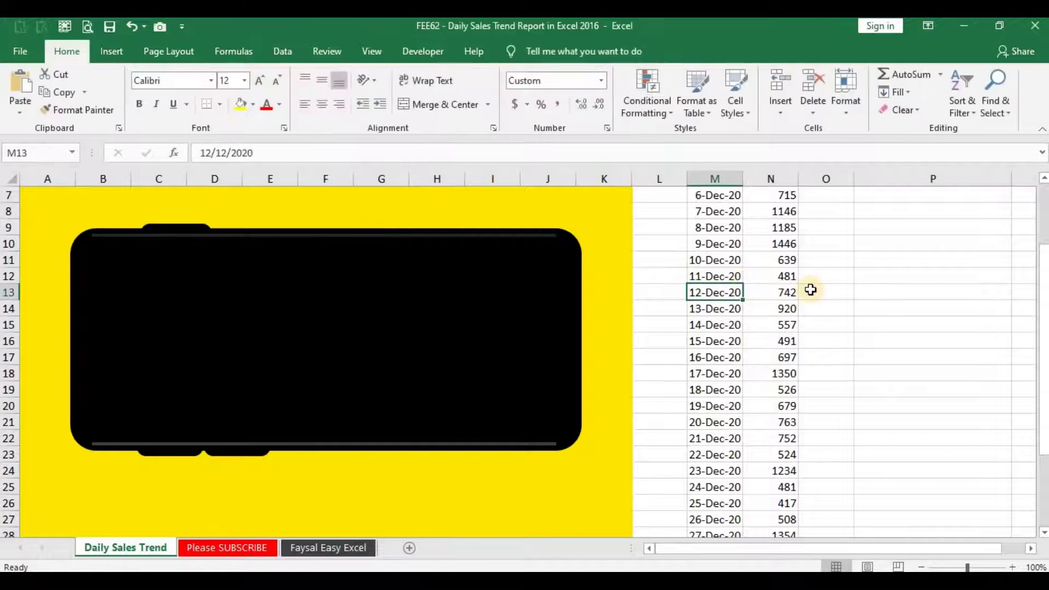
- Recolour the bottom line Black, Text 1, Lighter 15% and deselect it
click(398, 444)
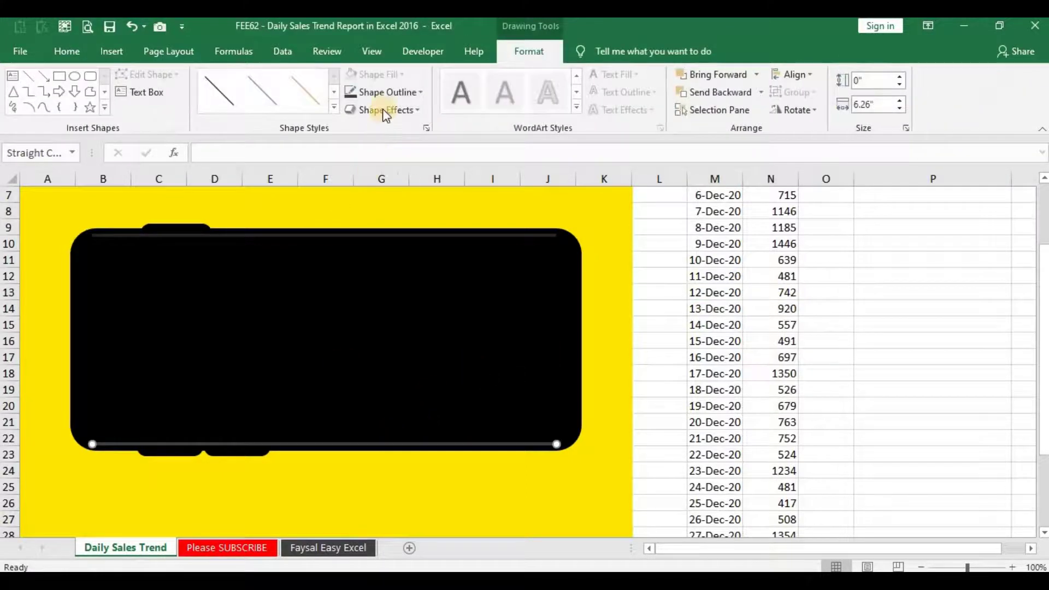
click(382, 93)
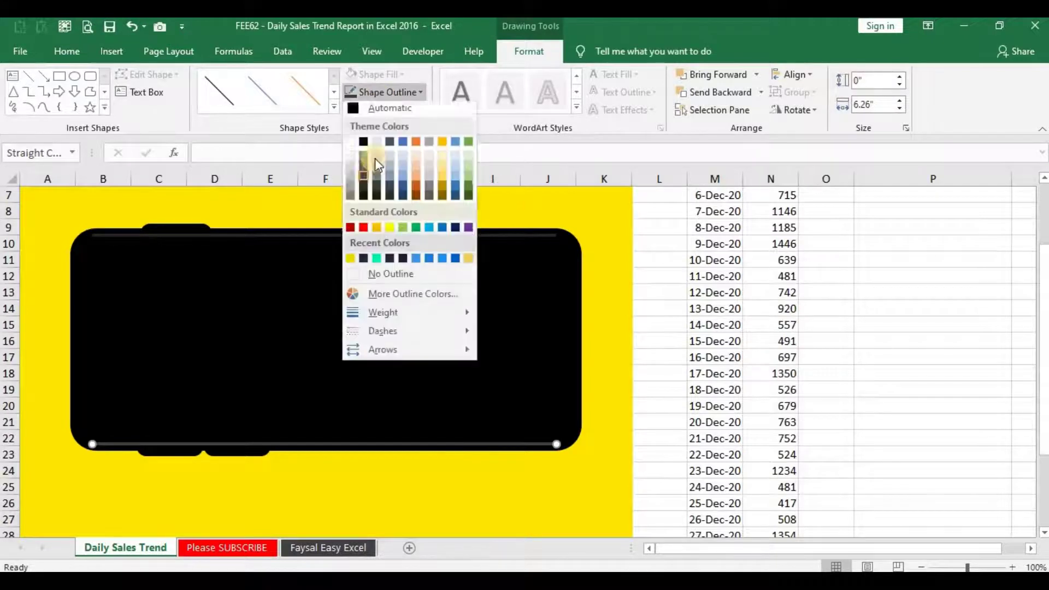
click(365, 188)
click(747, 360)
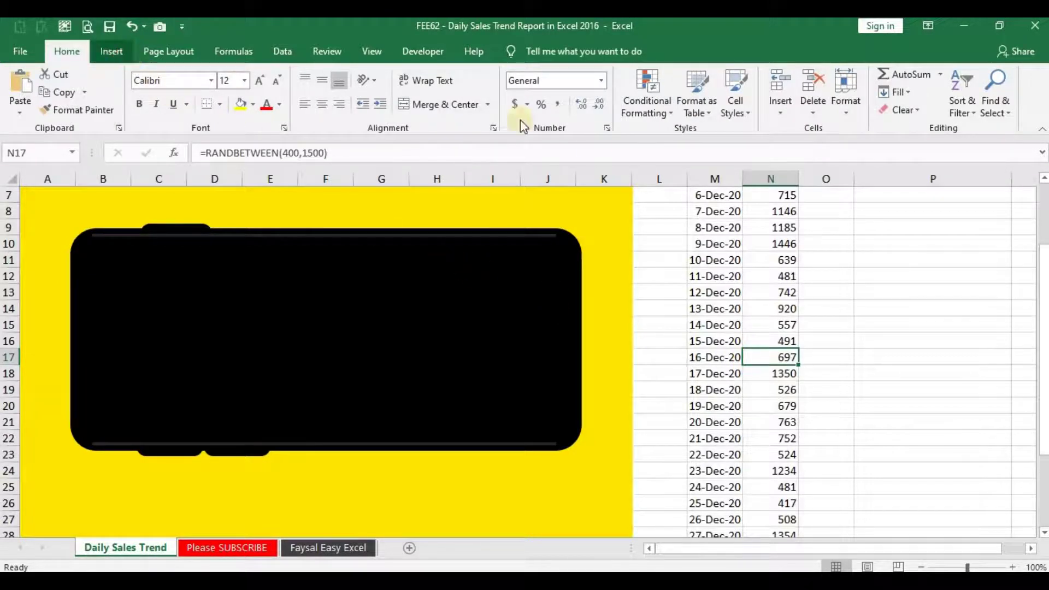
click(700, 232)
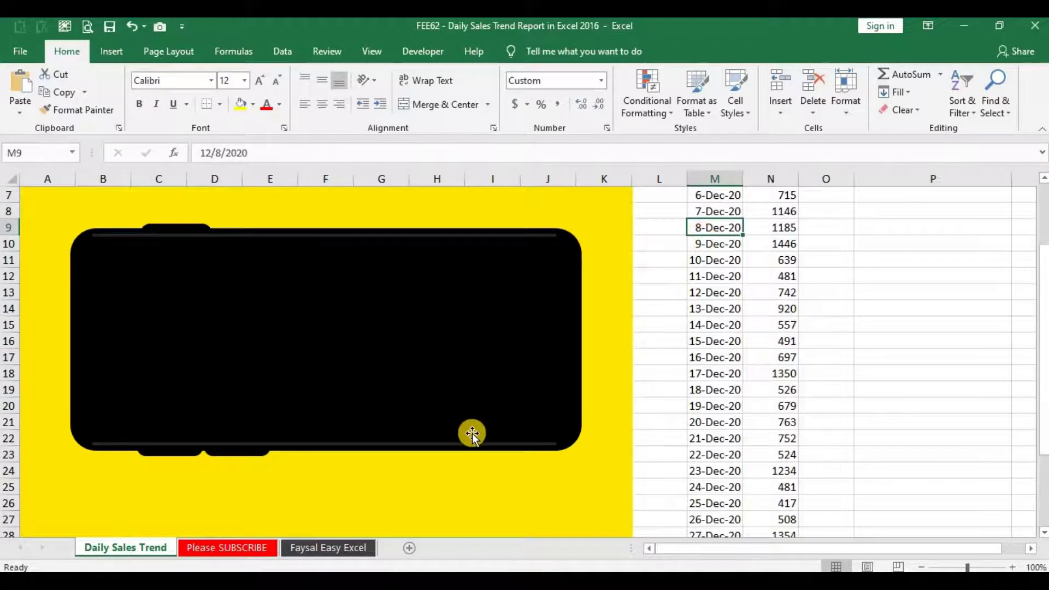
- Insert a clustered column chart from the Date and Sales data range
click(724, 352)
key(ctrl+Up)
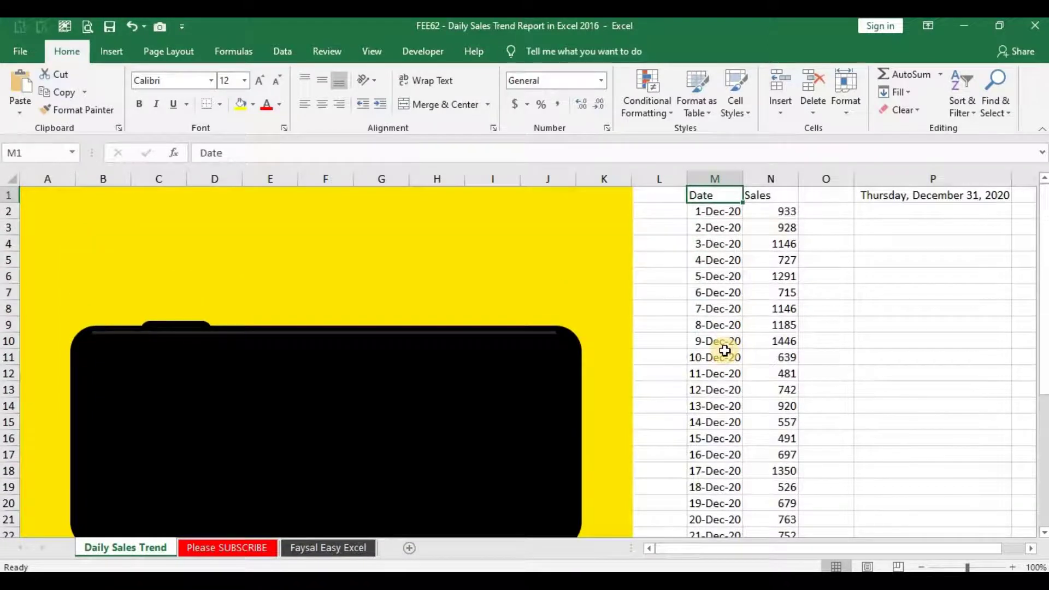
key(ctrl+shift+Right)
key(ctrl+shift+Down)
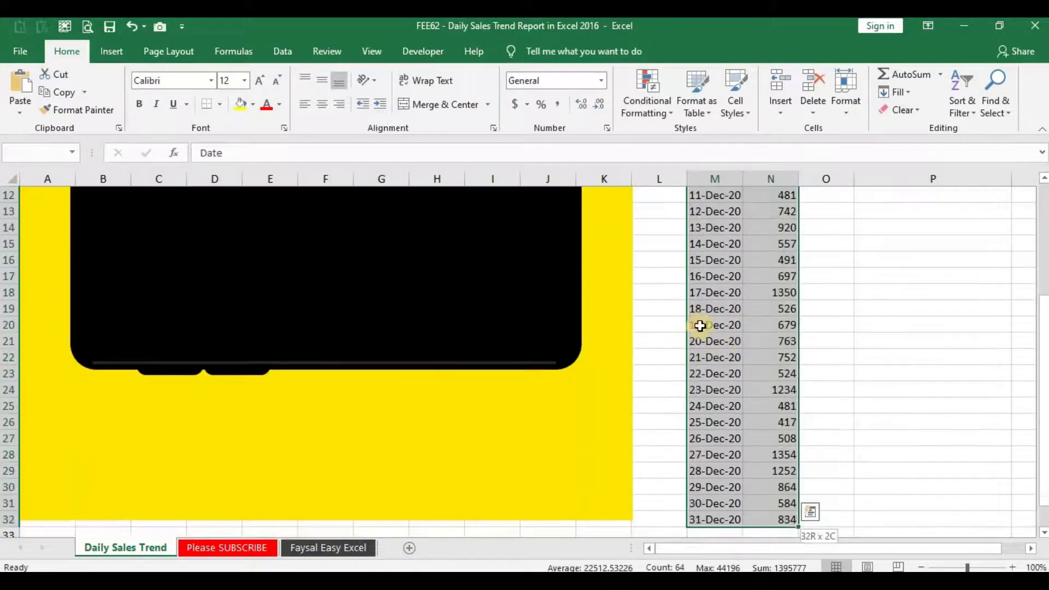
click(112, 51)
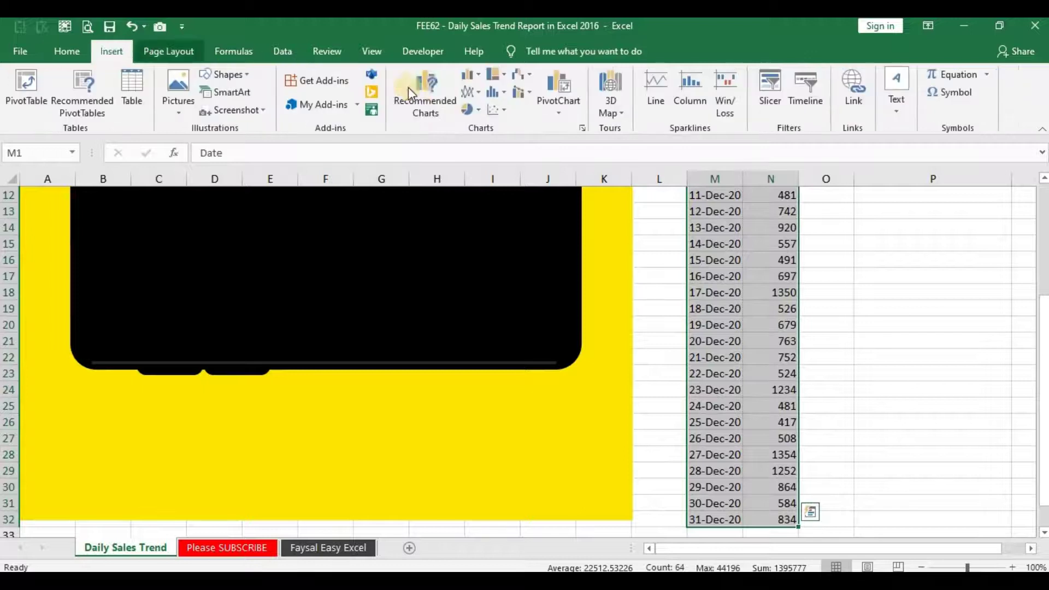
click(470, 75)
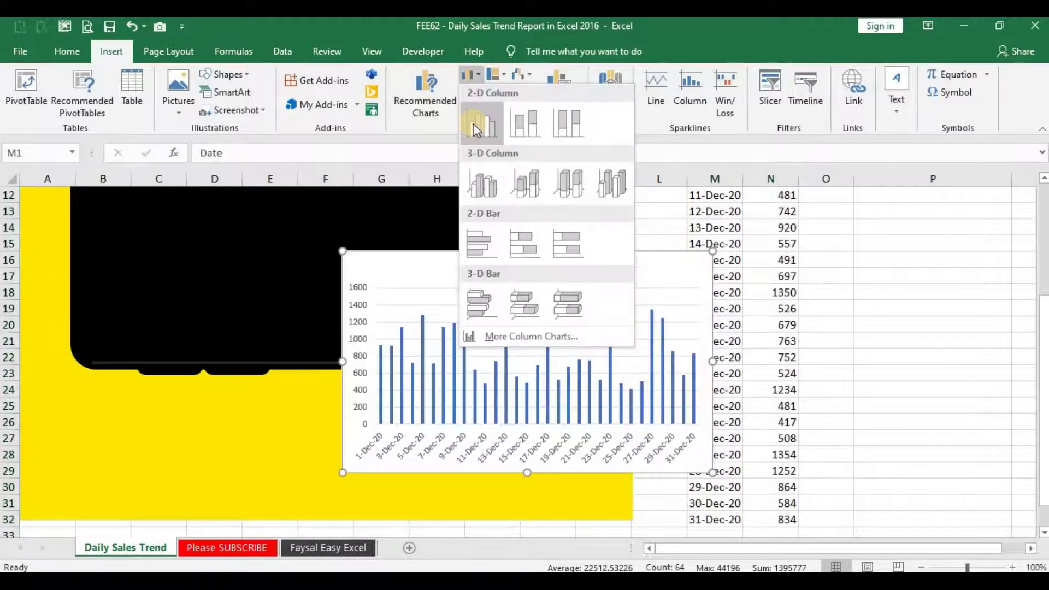
click(476, 127)
- Move the chart onto the black phone shape, delete its title, and widen it rightward
drag(1045, 344, 1043, 252)
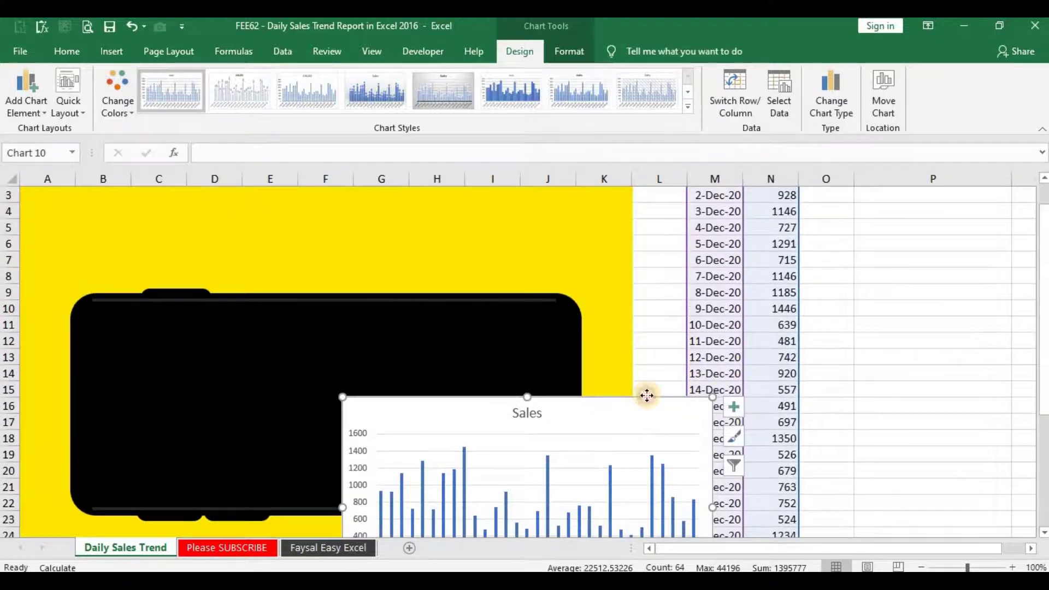
drag(647, 395, 454, 269)
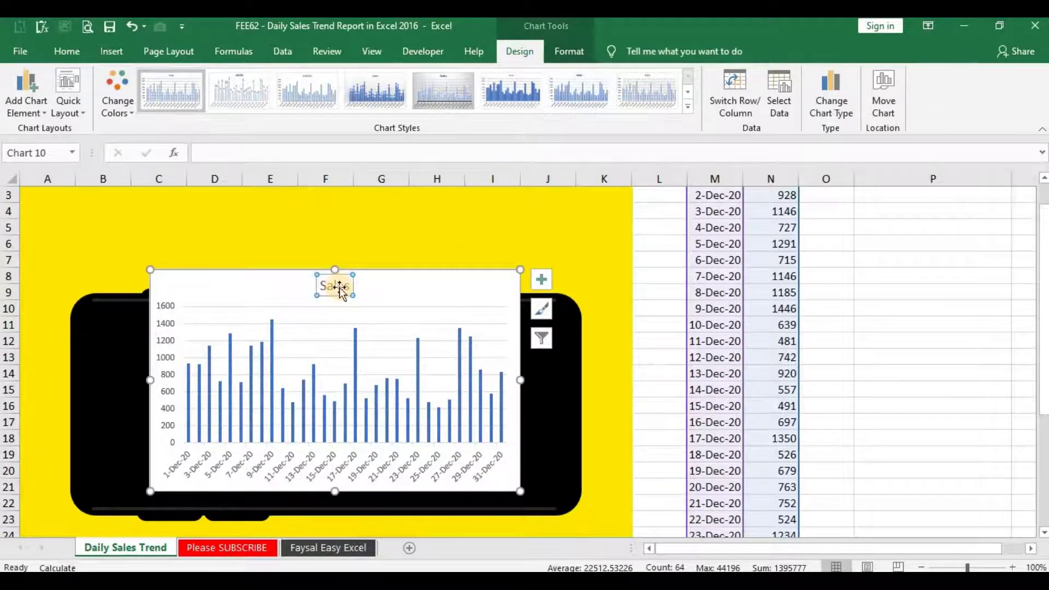
key(Delete)
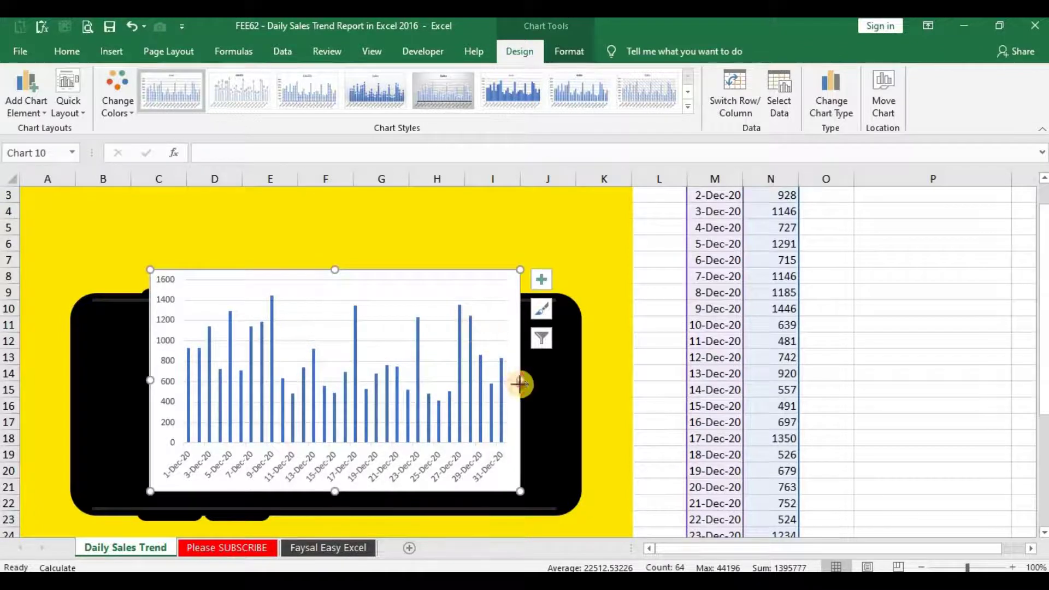
drag(520, 384, 653, 385)
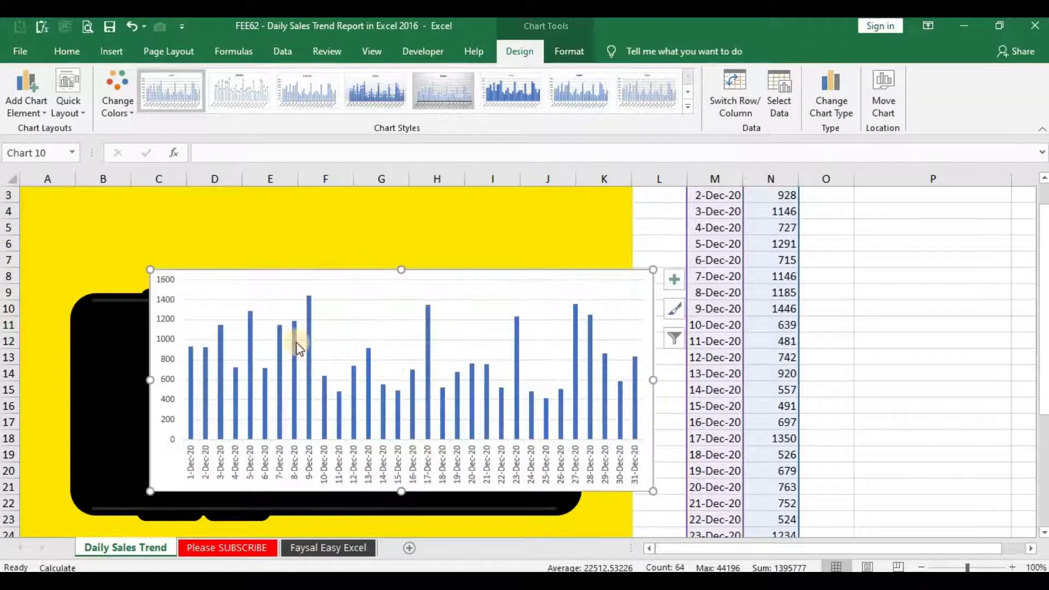
- Fix the vertical axis bounds at 0 to 1500 and shift the chart left over the phone
click(159, 301)
right_click(159, 302)
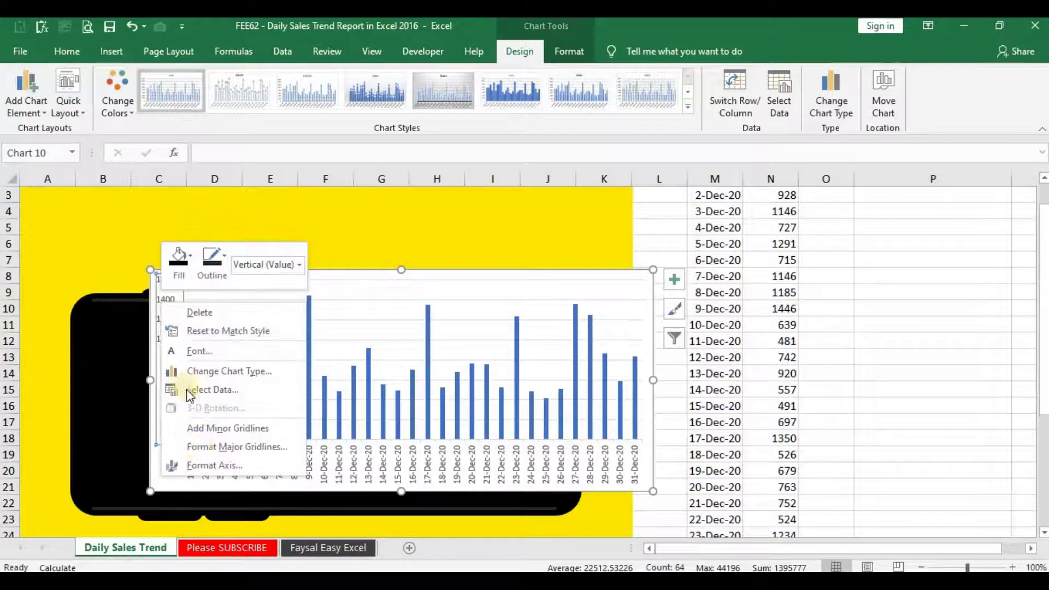
click(199, 465)
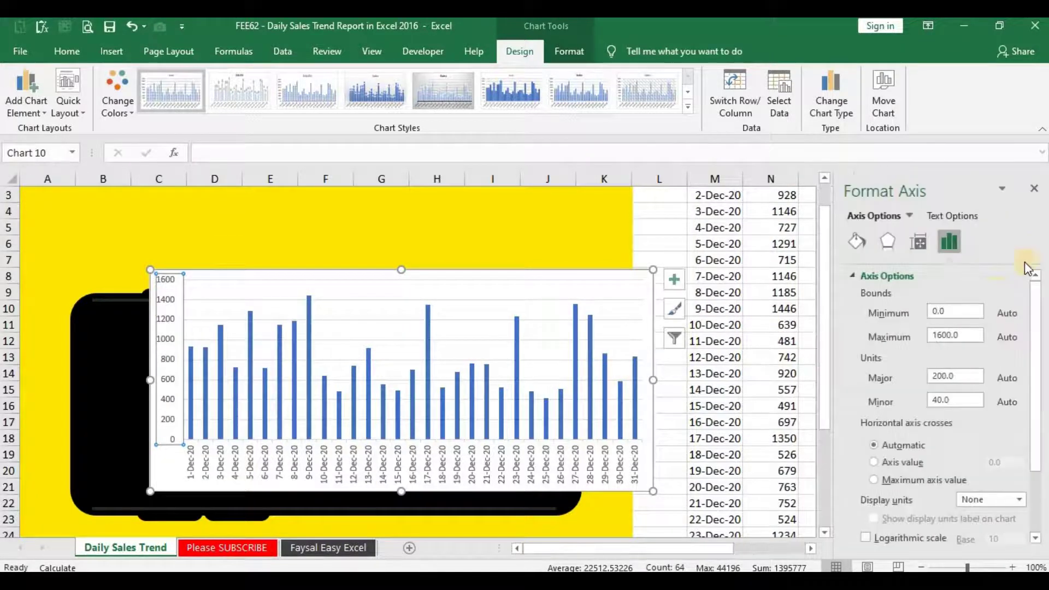
click(959, 316)
text(0)
click(974, 336)
text(1500)
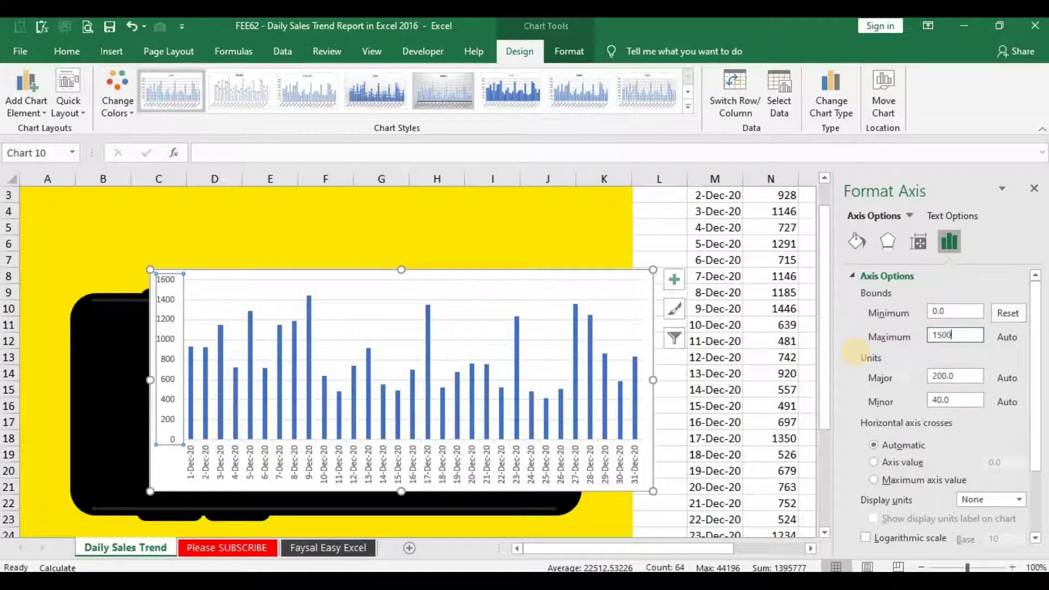
key(Return)
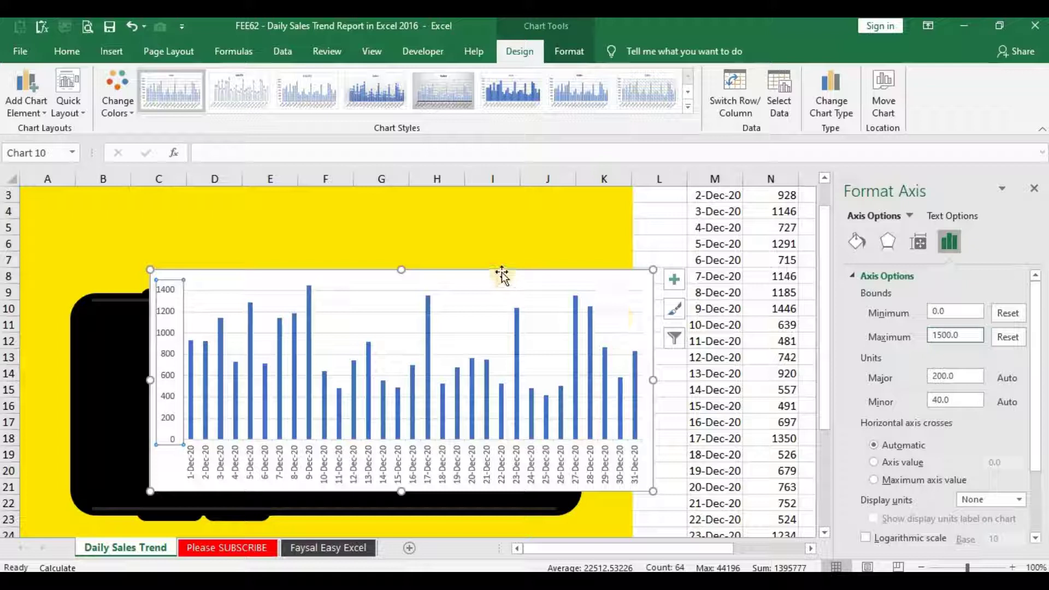
drag(502, 271, 424, 286)
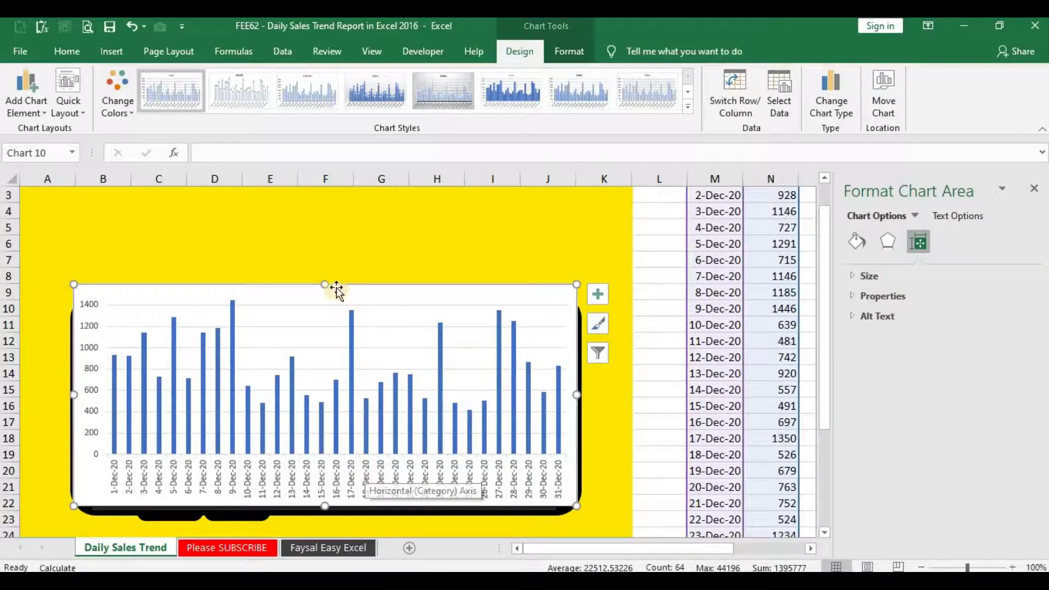
- Shorten the chart from its top edge and settle it inside the phone frame
drag(323, 284, 324, 319)
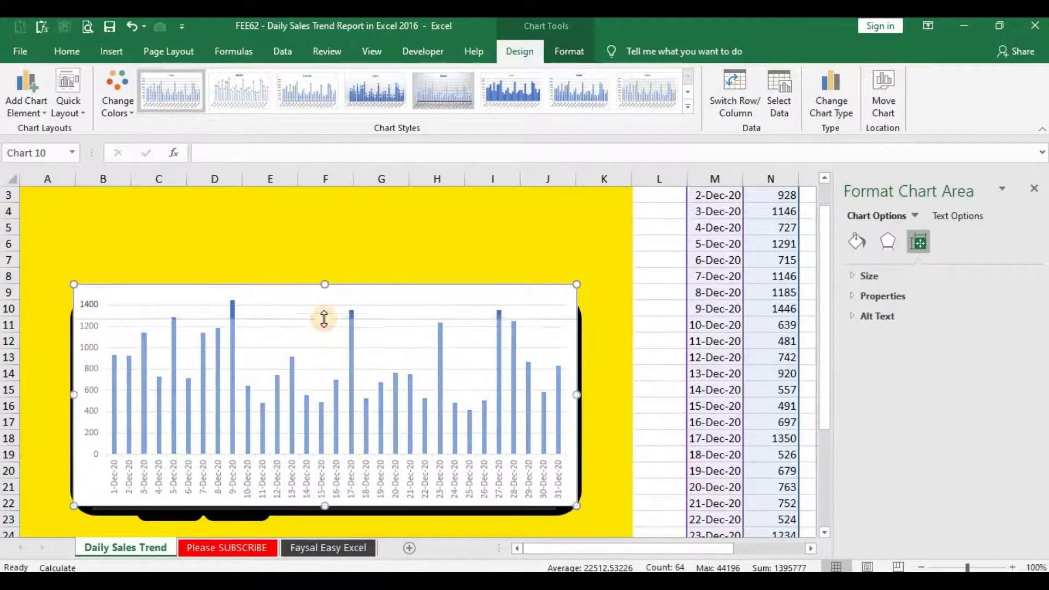
drag(323, 313, 323, 313)
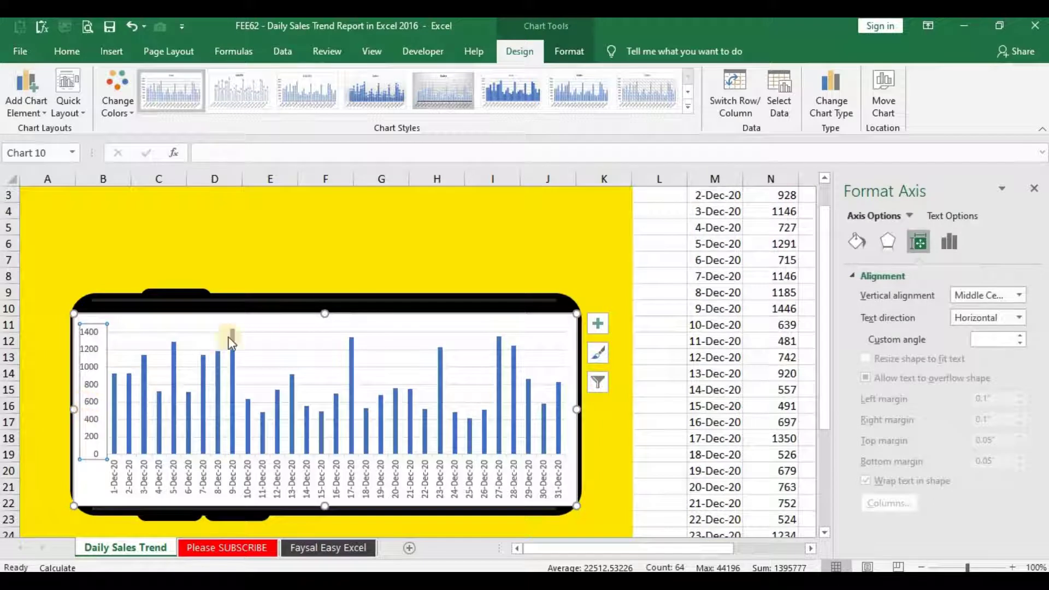
click(581, 50)
click(441, 77)
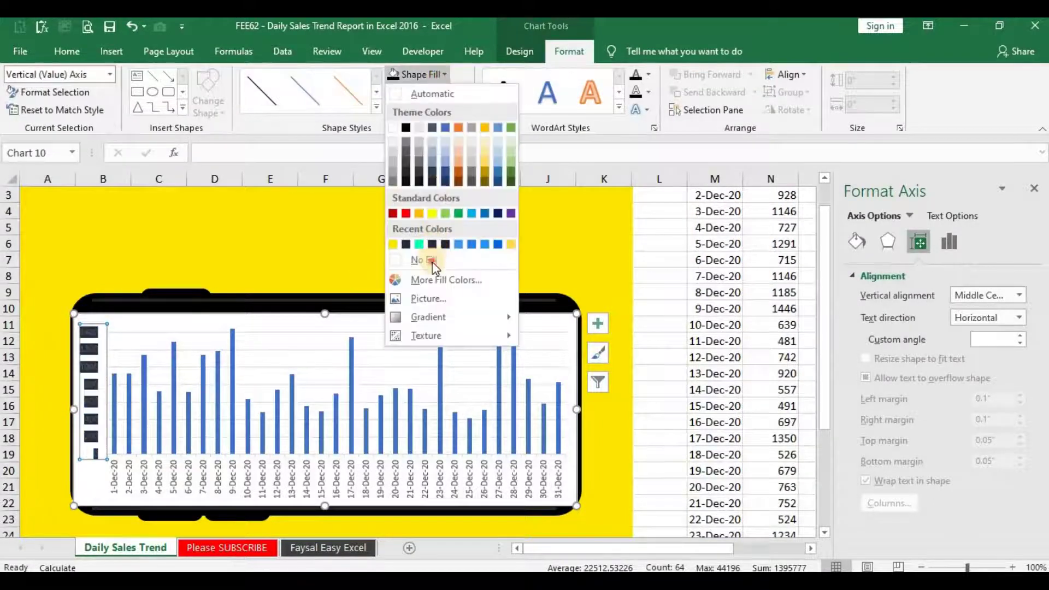
- Fill the chart area black with no outline and make the gridlines dark grey
click(417, 315)
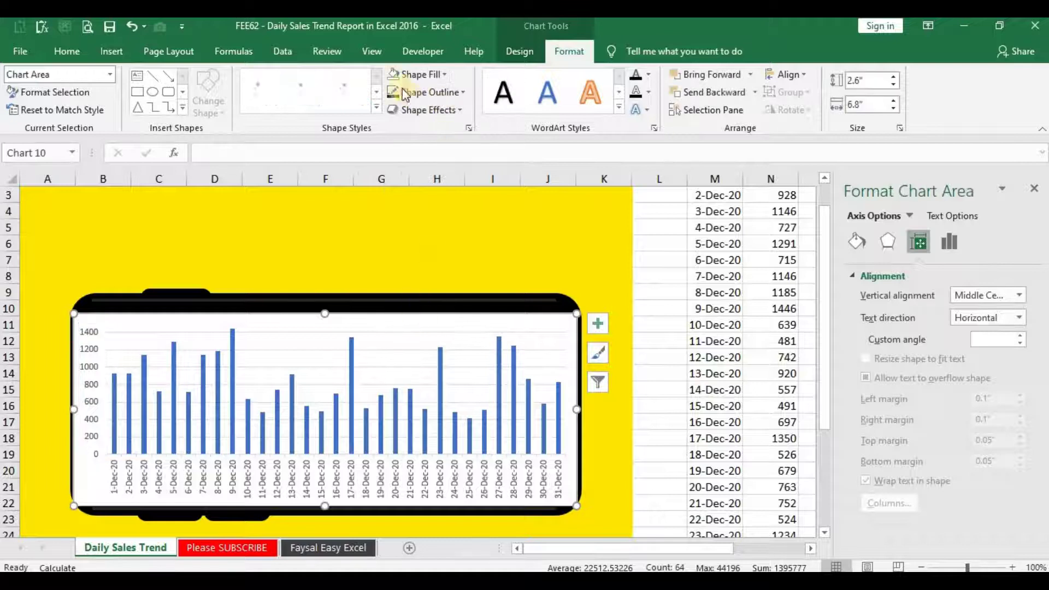
click(393, 77)
click(424, 93)
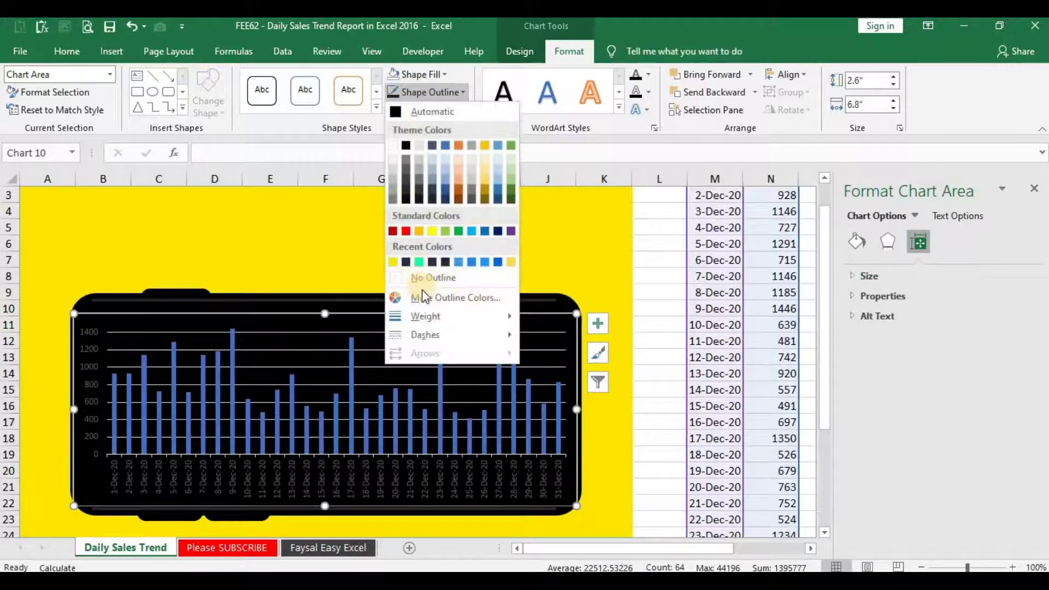
click(434, 276)
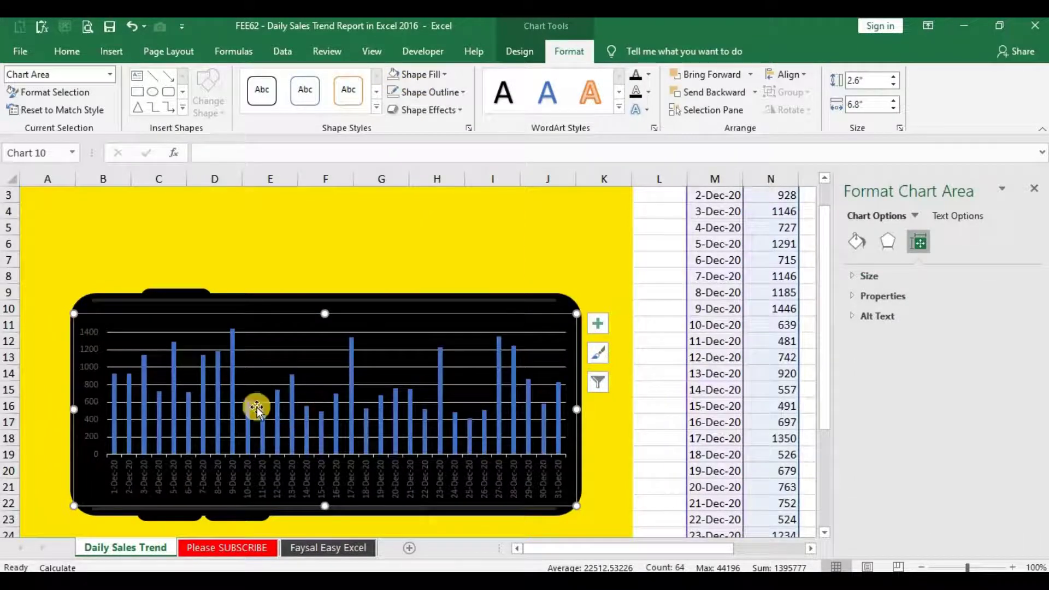
click(247, 348)
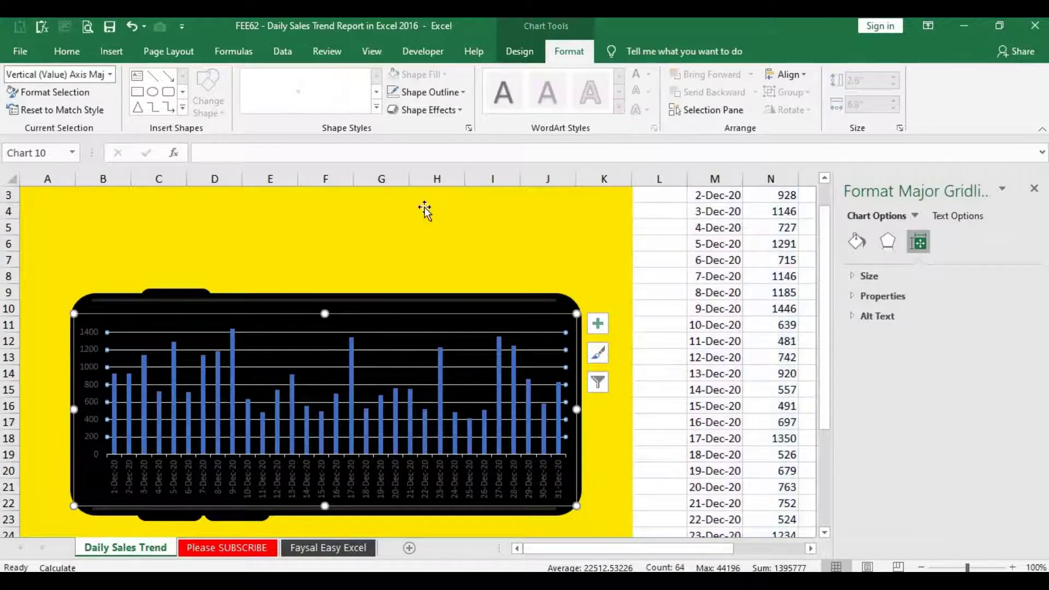
click(429, 93)
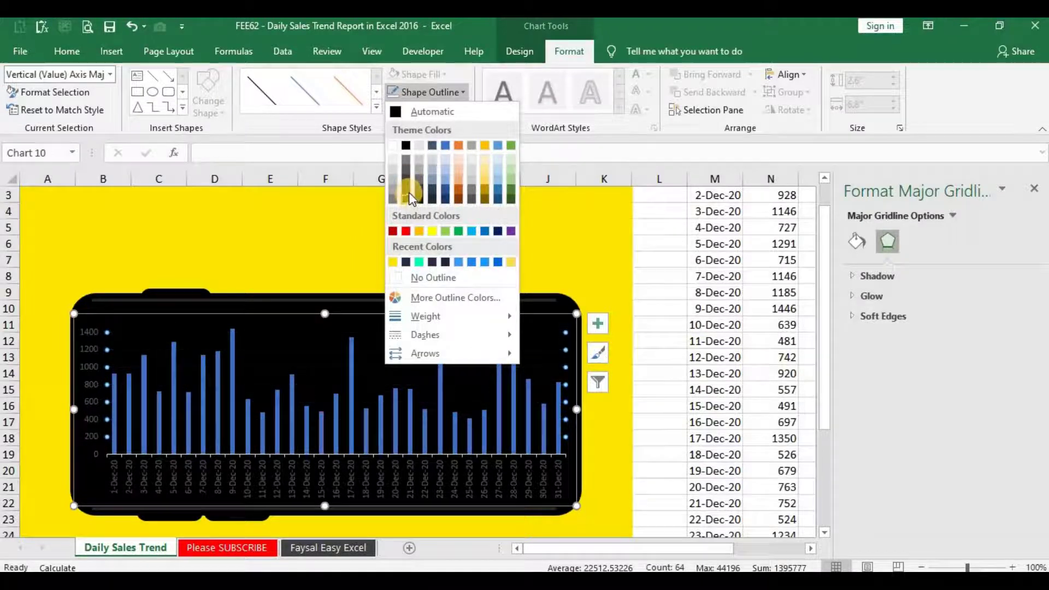
click(409, 188)
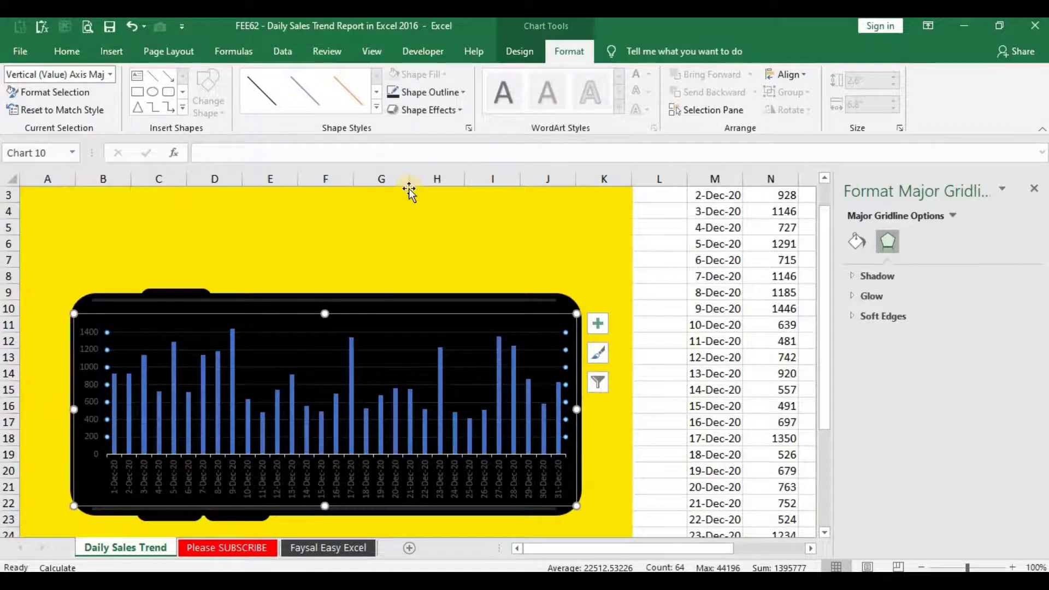
- Colour the Sales bars yellow
click(89, 349)
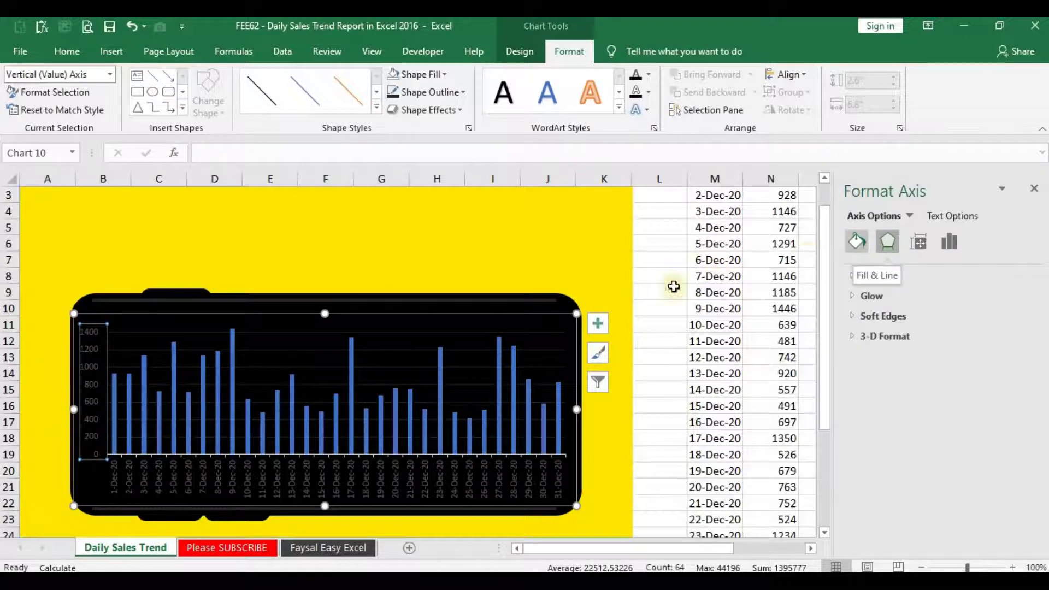
click(351, 418)
click(415, 74)
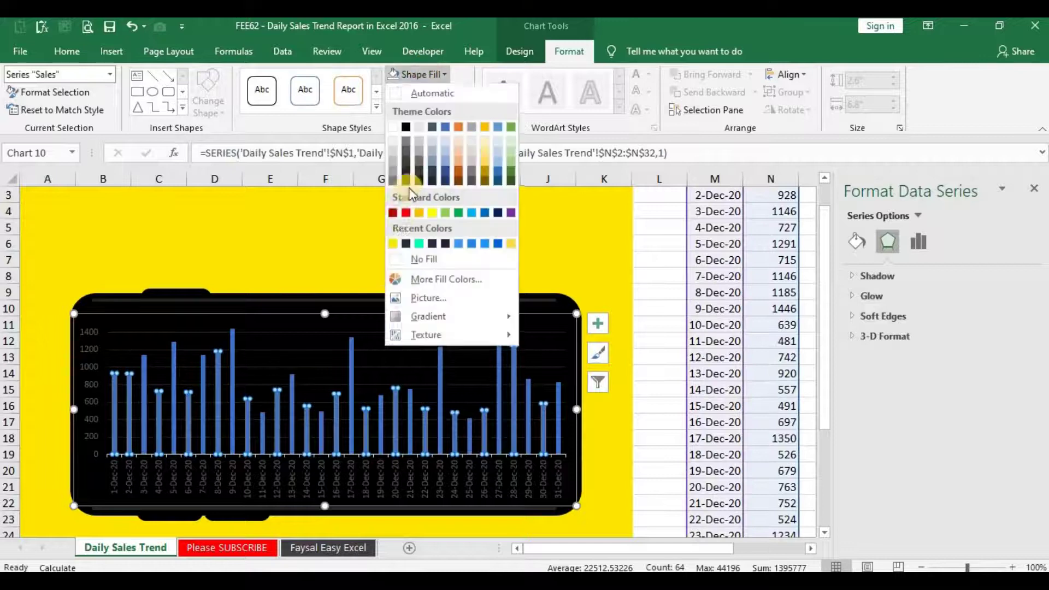
click(392, 243)
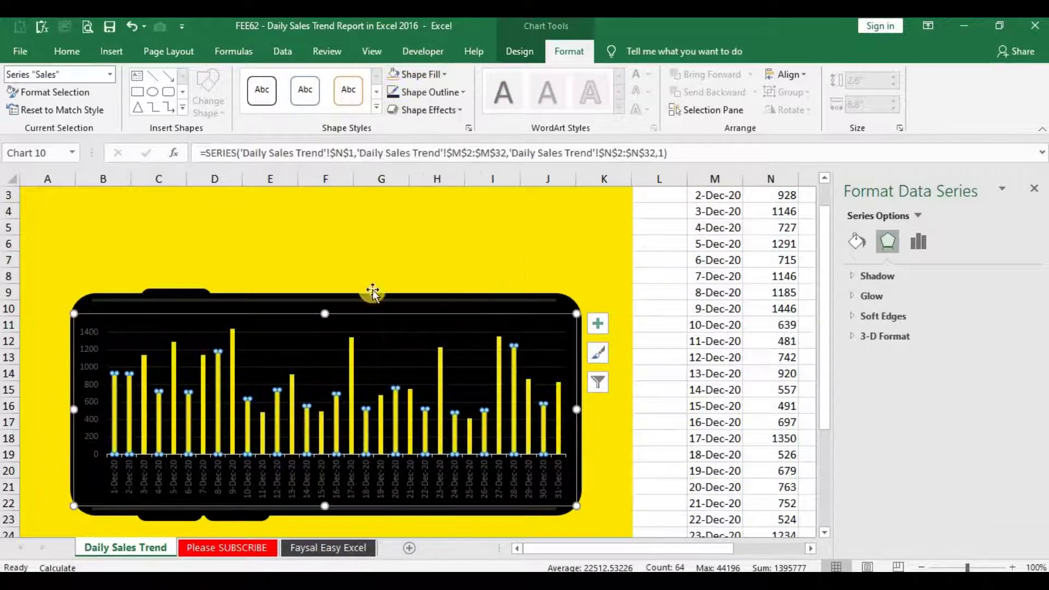
click(313, 480)
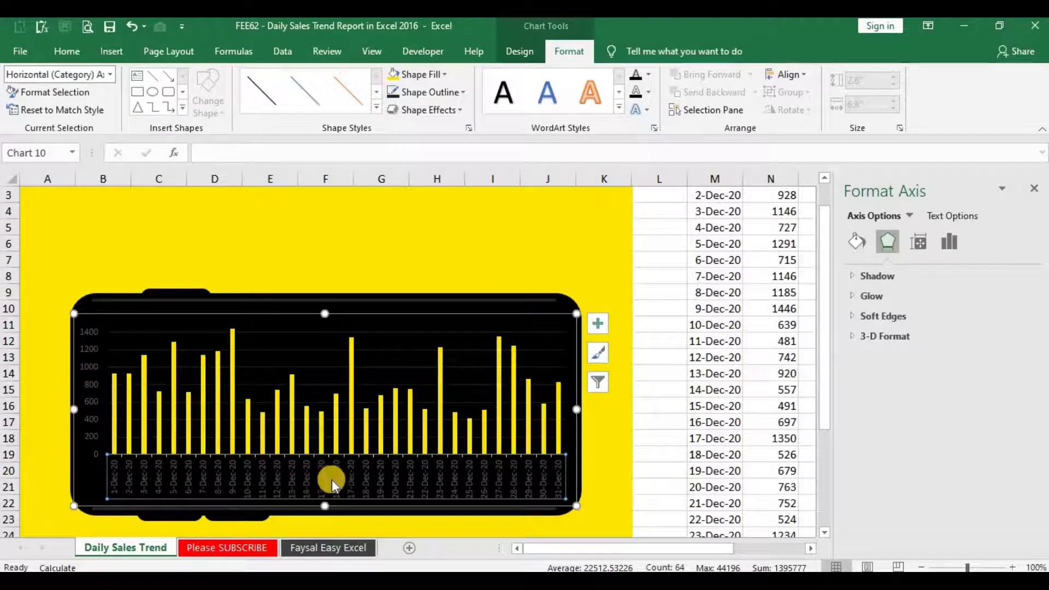
- Set the date axis major unit to 2 days
click(950, 239)
click(909, 274)
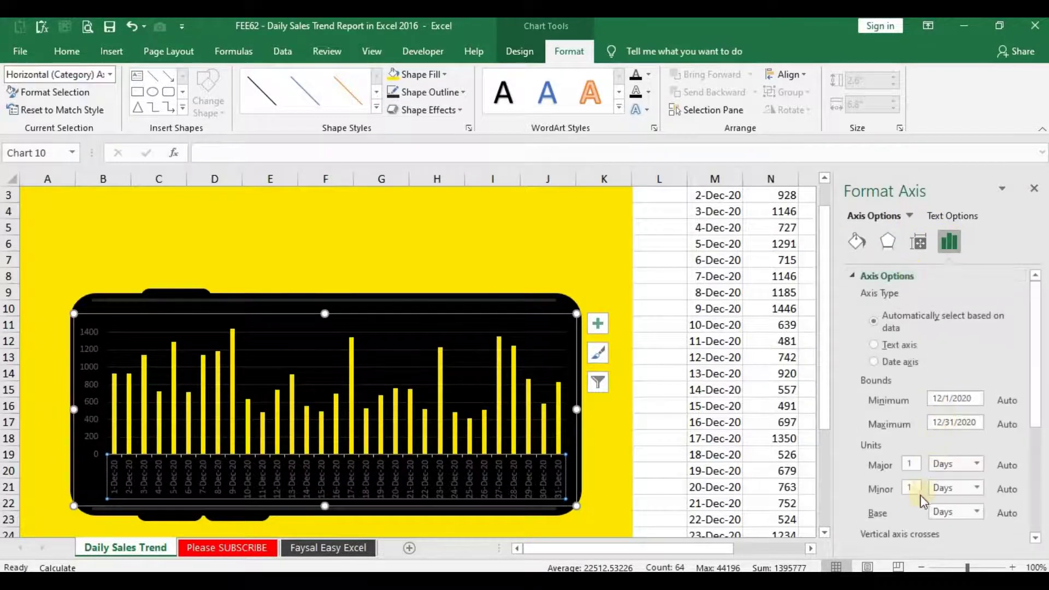
click(911, 464)
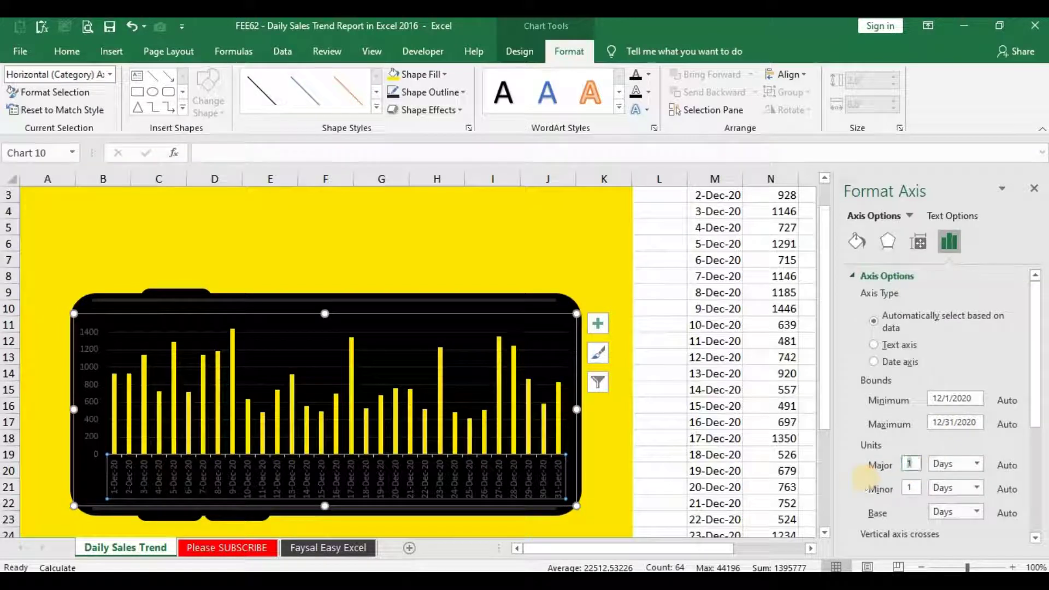
text(2)
key(Return)
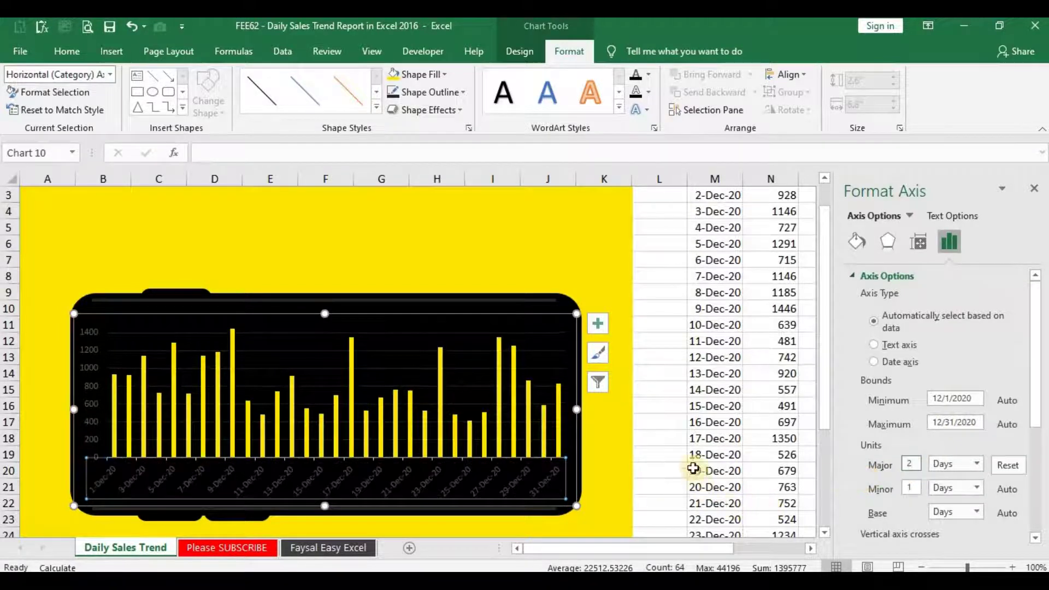
click(1034, 480)
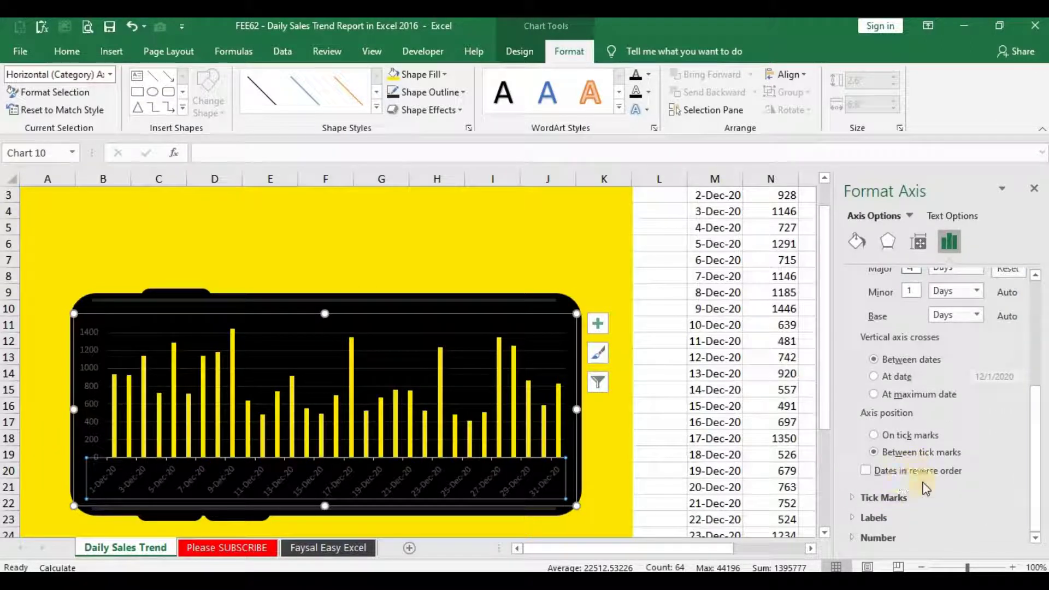
click(894, 536)
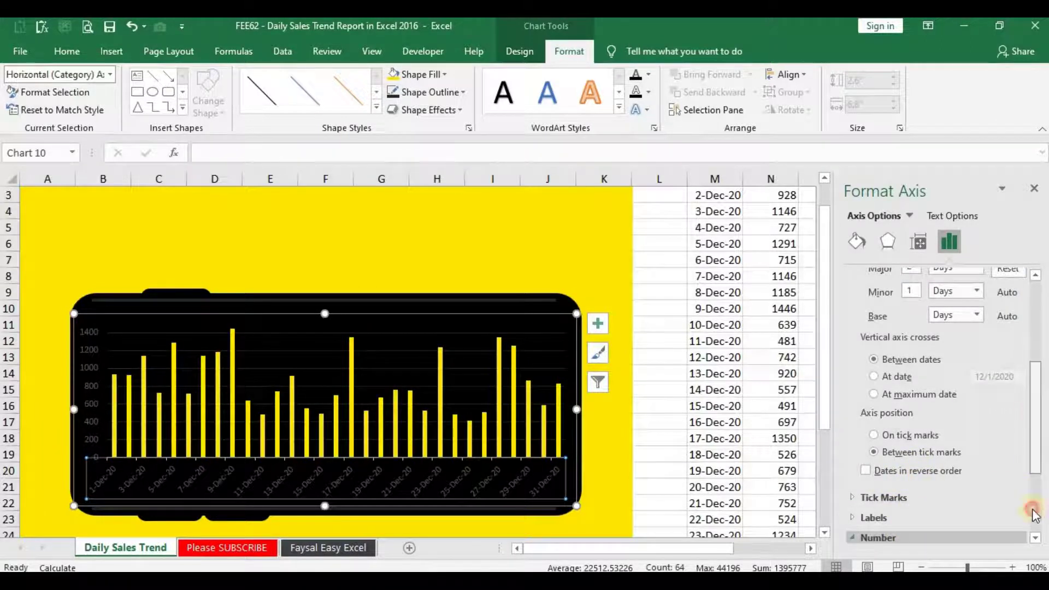
click(1034, 513)
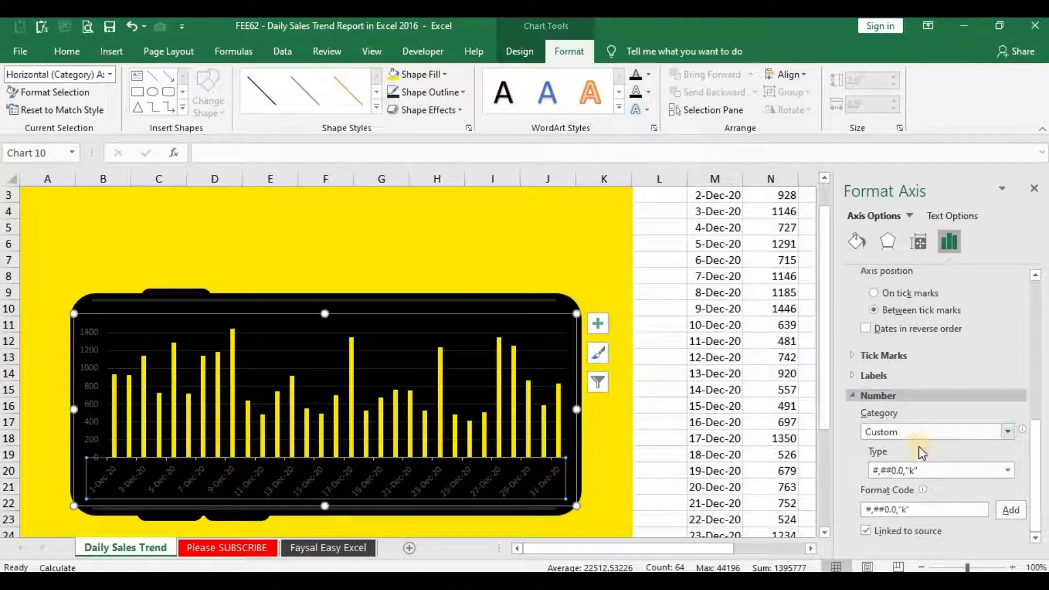
- Rotate the date axis labels 270° so they run vertically
click(954, 215)
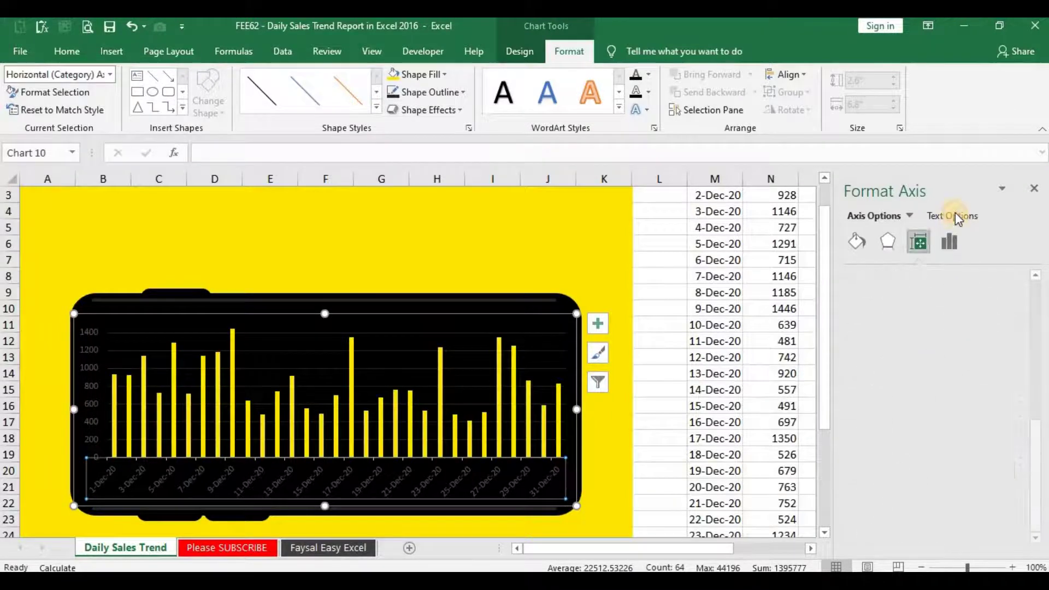
click(919, 241)
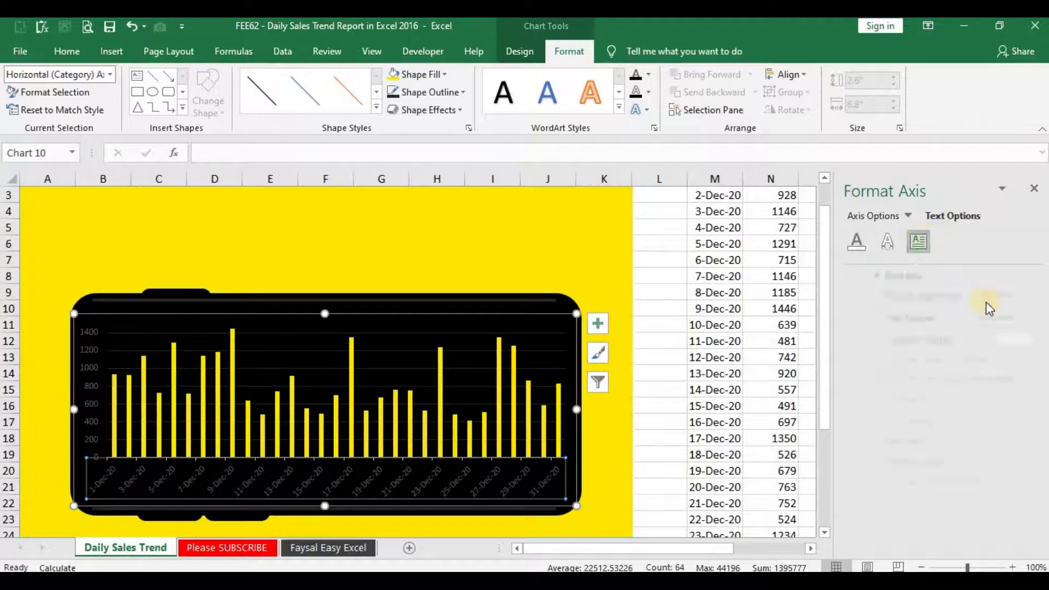
click(1019, 317)
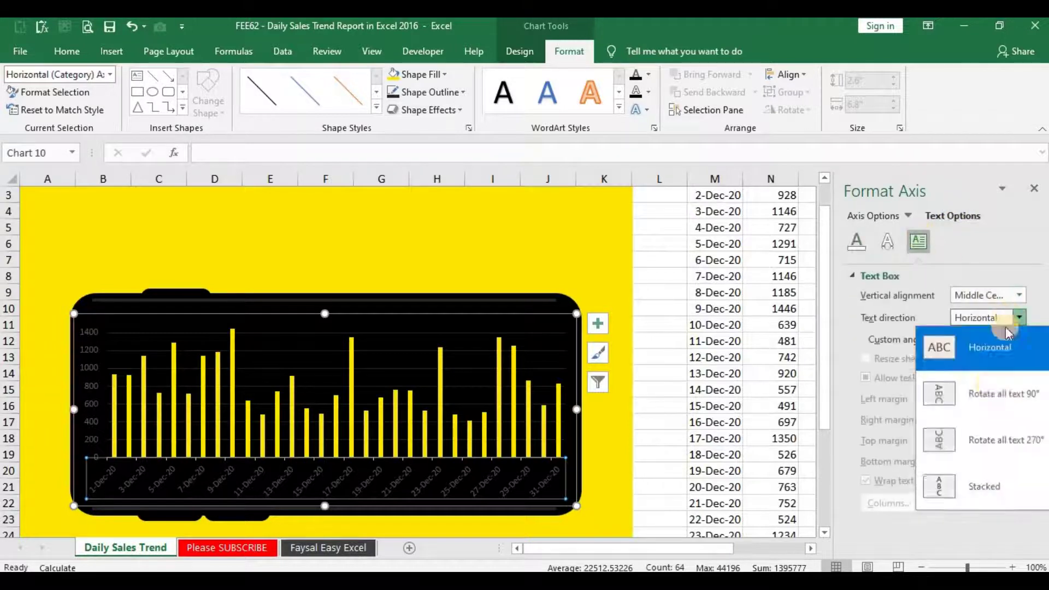
click(952, 432)
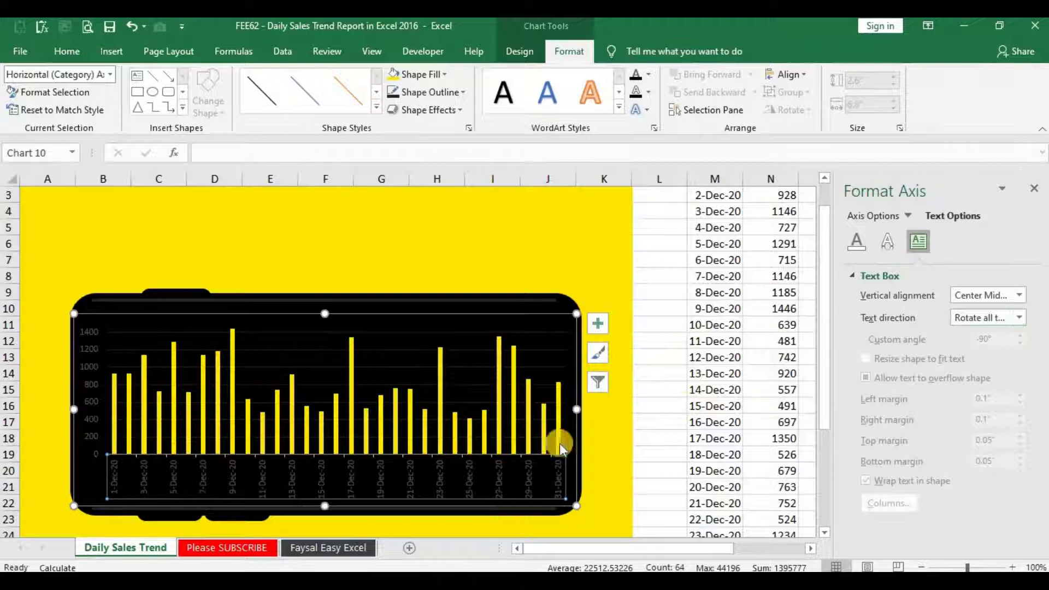
- Format the axis labels as Date type 14-Mar, showing dates like 1-Dec
click(882, 217)
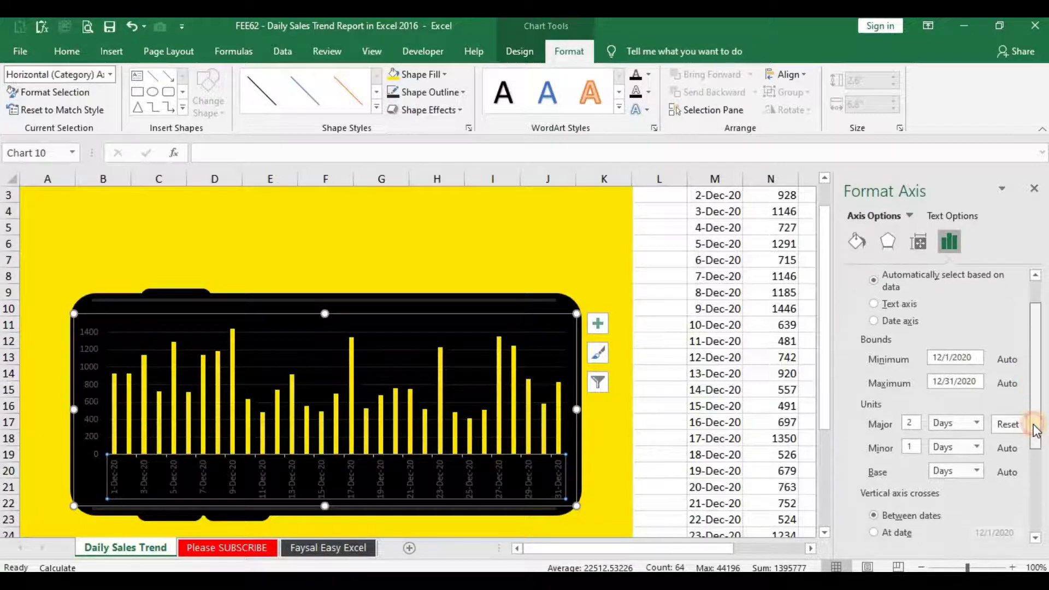
drag(1036, 423, 910, 537)
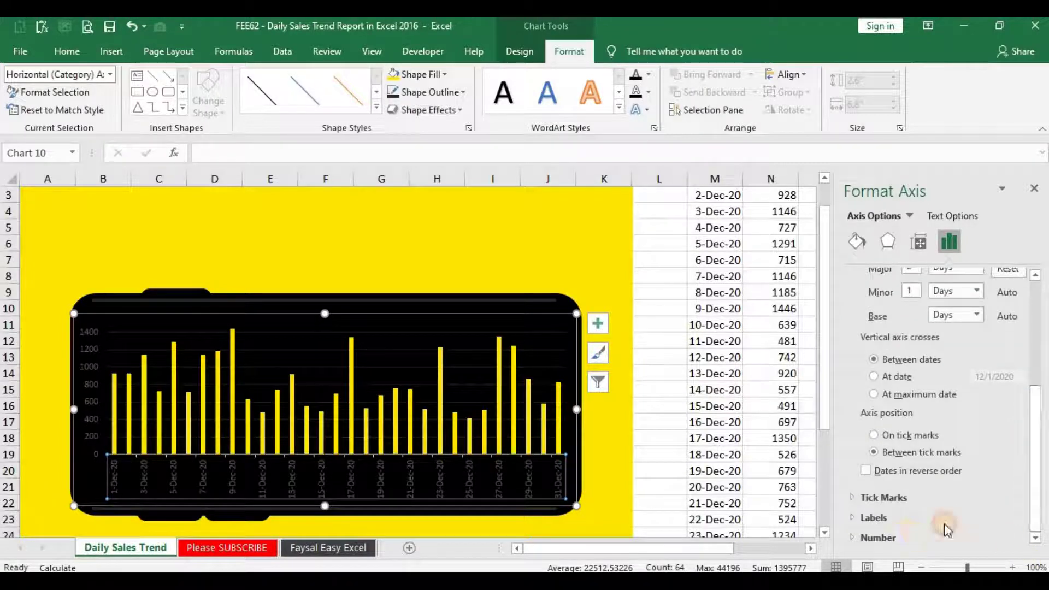
click(909, 537)
scroll(1033, 558, down, 2)
scroll(1032, 556, down, 3)
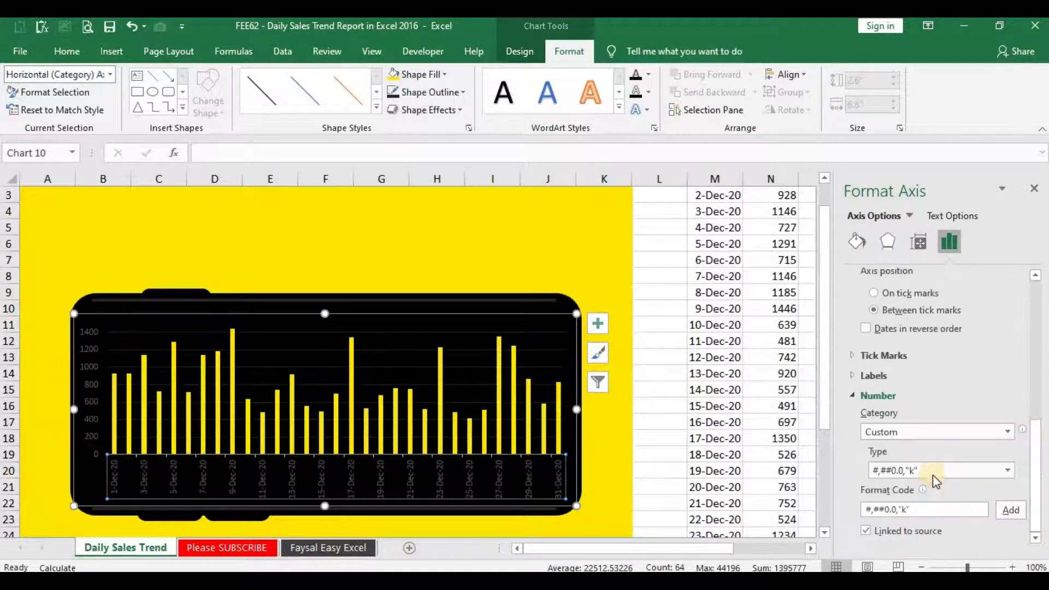
click(931, 509)
click(1011, 430)
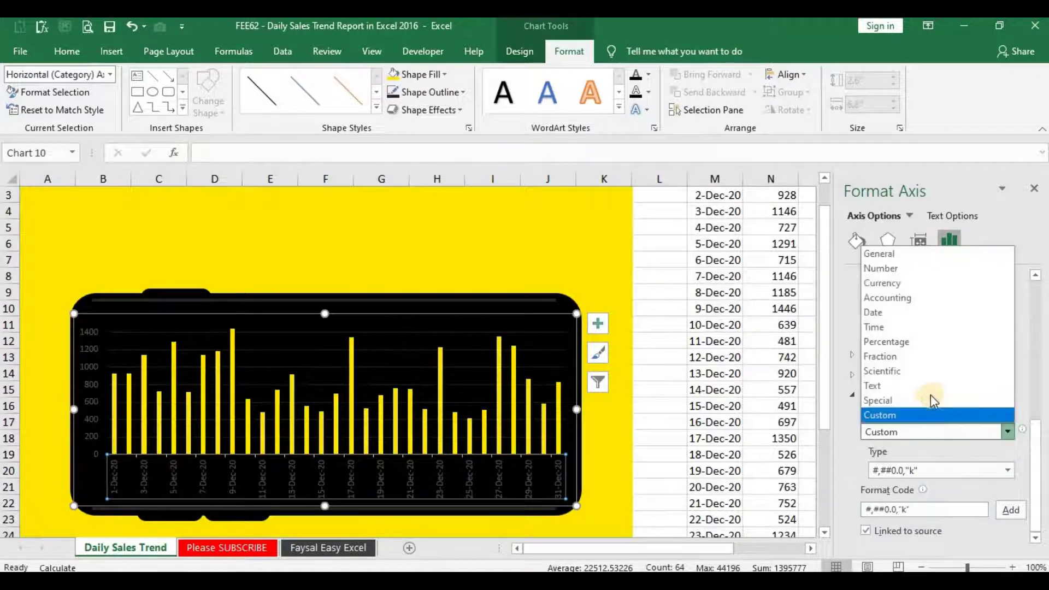
click(887, 313)
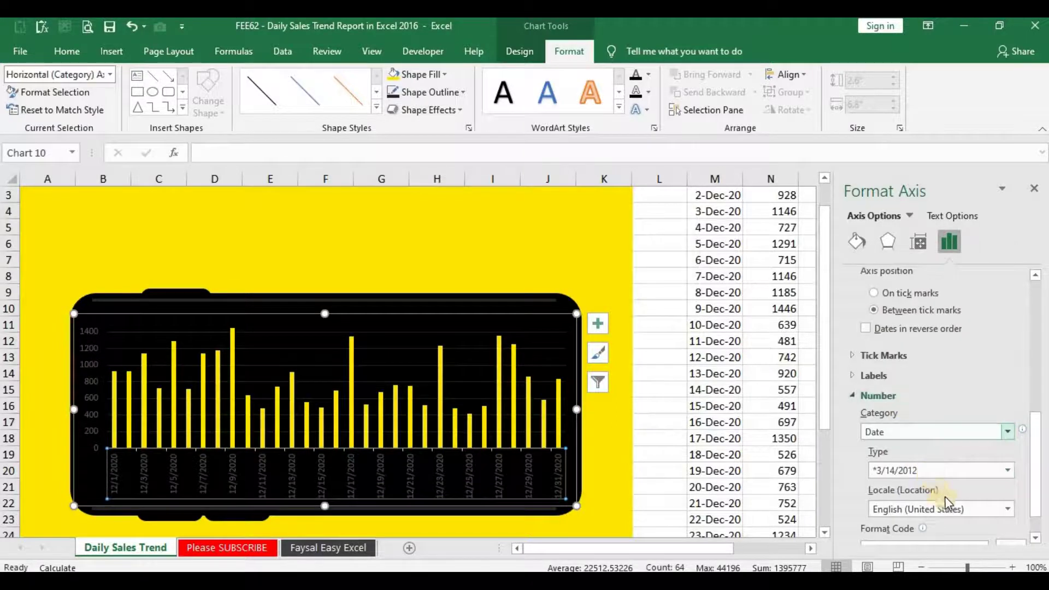
click(1005, 470)
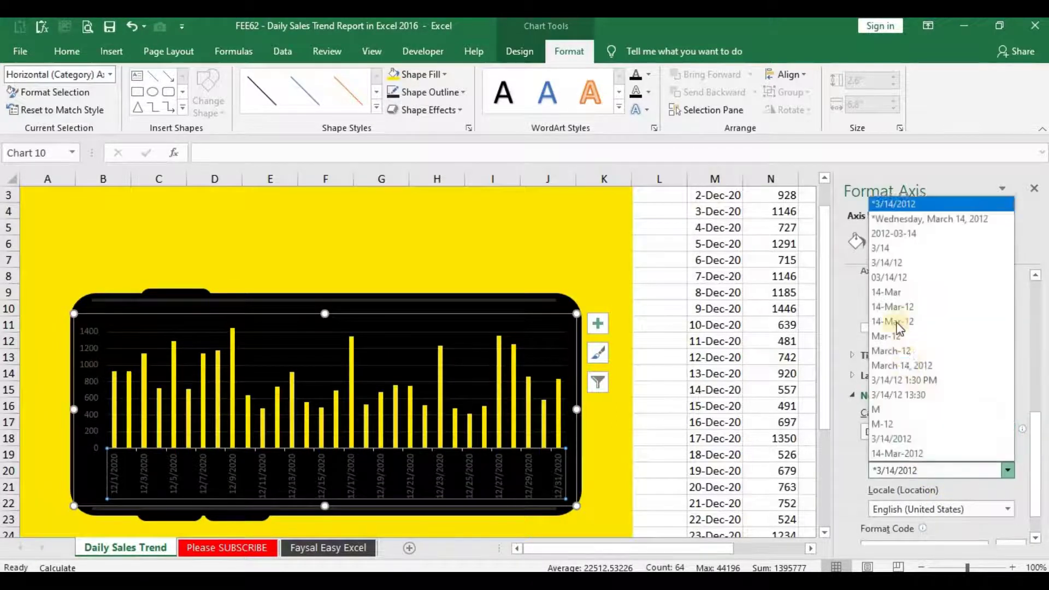
click(896, 292)
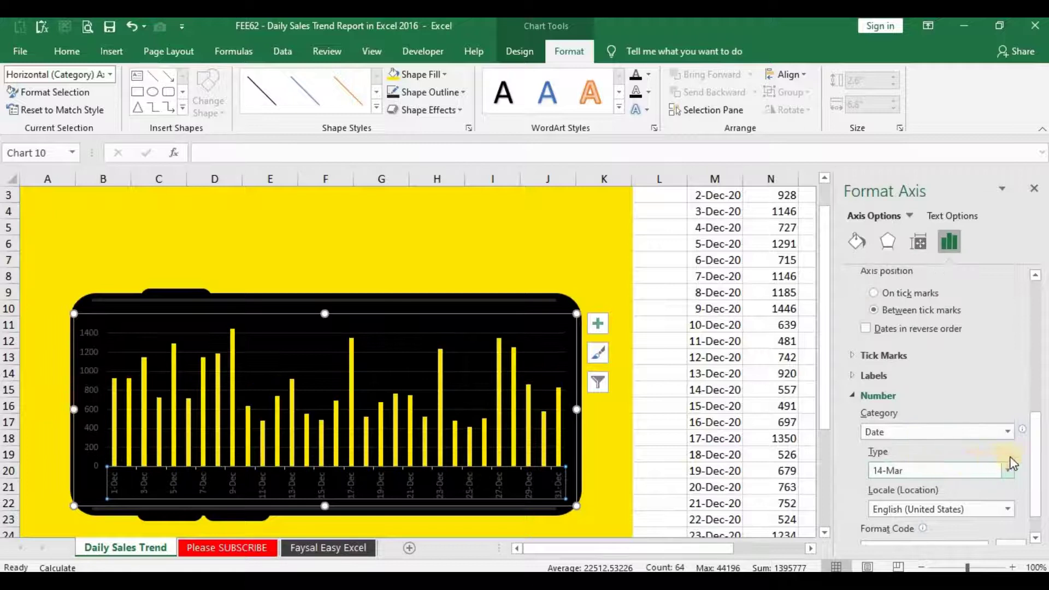
mouse_move(1036, 476)
mouse_down()
mouse_move(1037, 492)
mouse_move(1032, 445)
mouse_up()
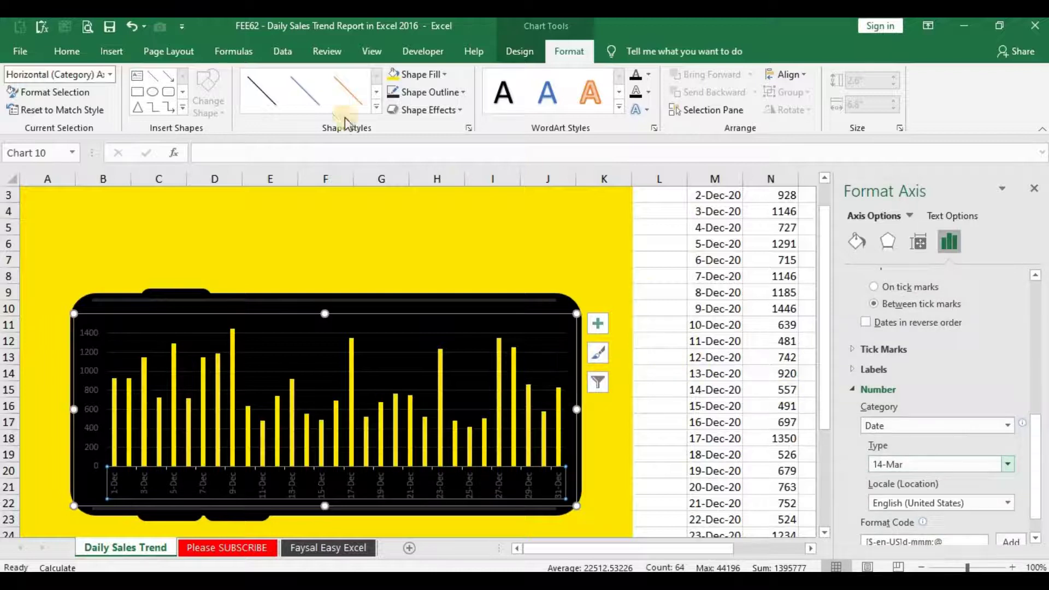
- Decrease the axis label font size by one step
click(68, 51)
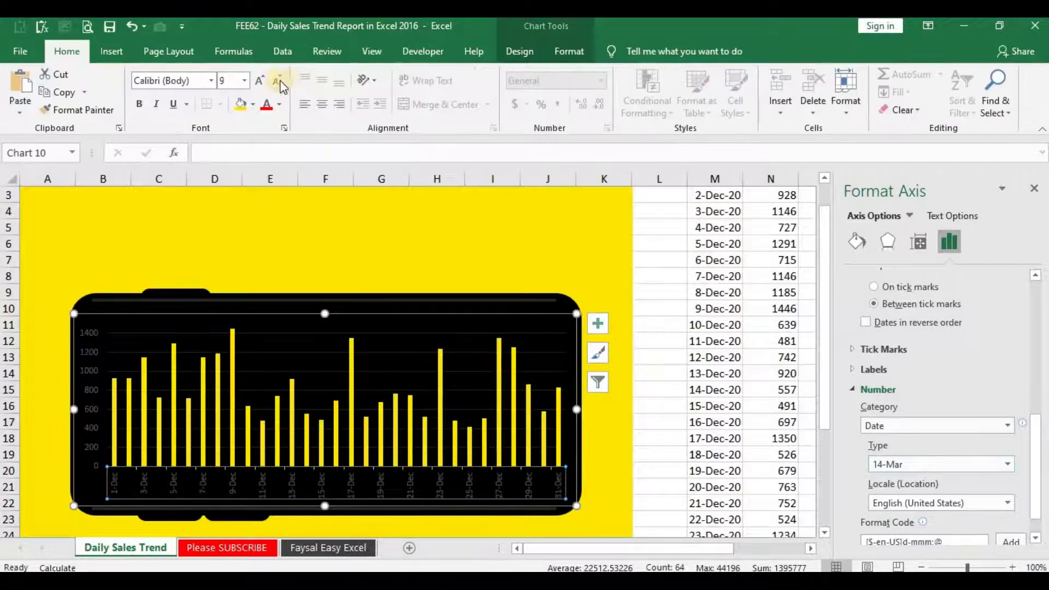
click(278, 82)
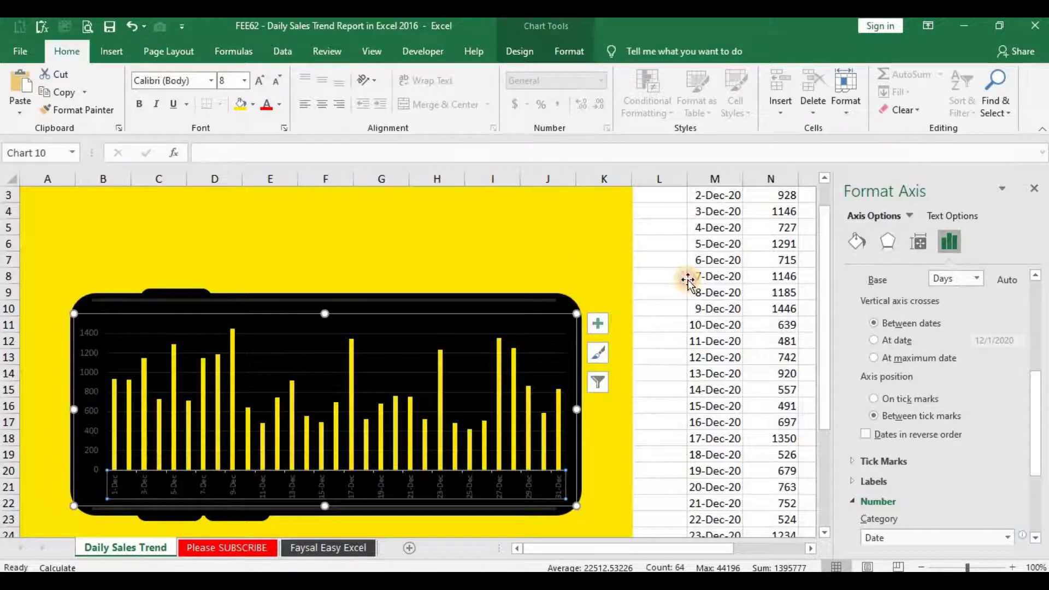
key(Escape)
- Set the bar series gap width to 150% and series overlap to 0%
click(231, 375)
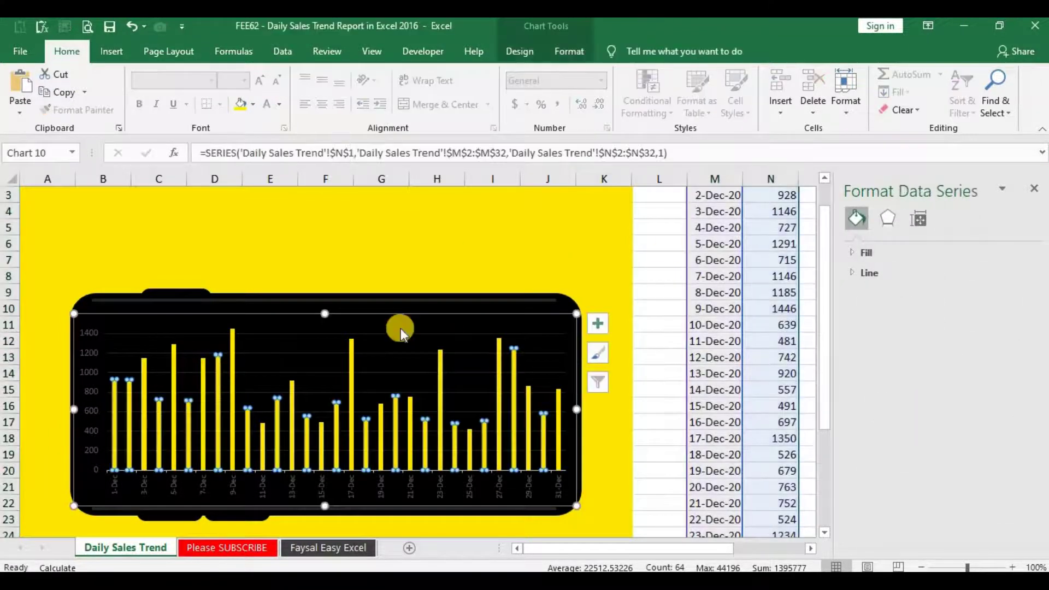
click(918, 240)
click(983, 352)
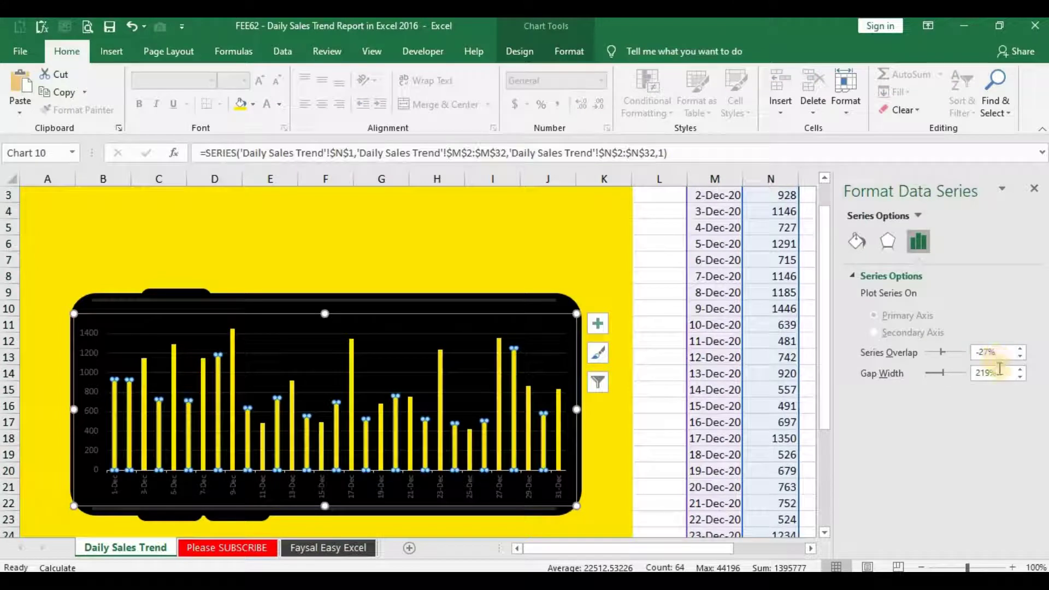
double_click(999, 370)
text(150)
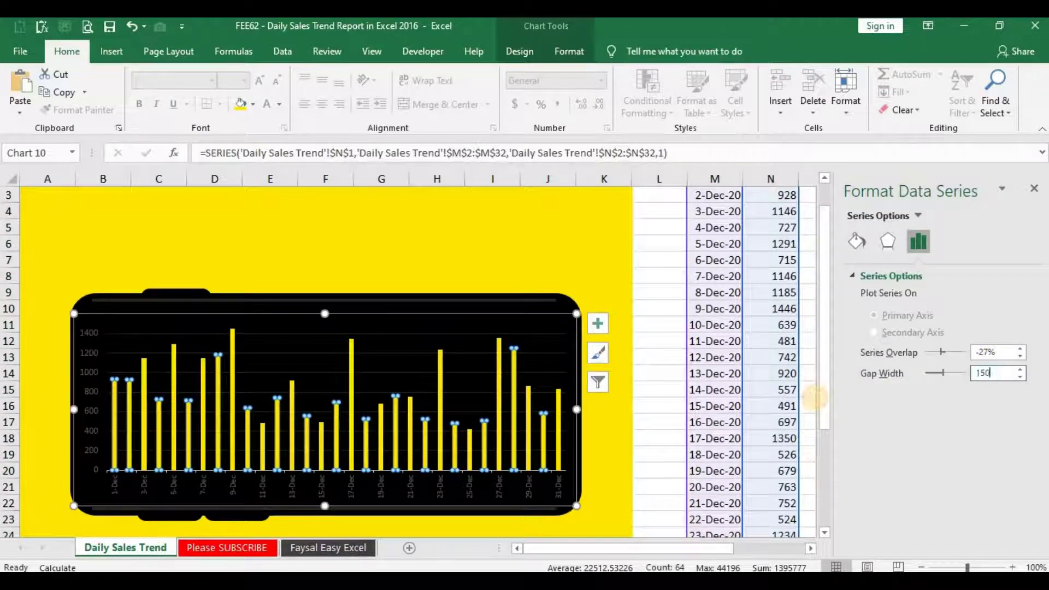
key(Return)
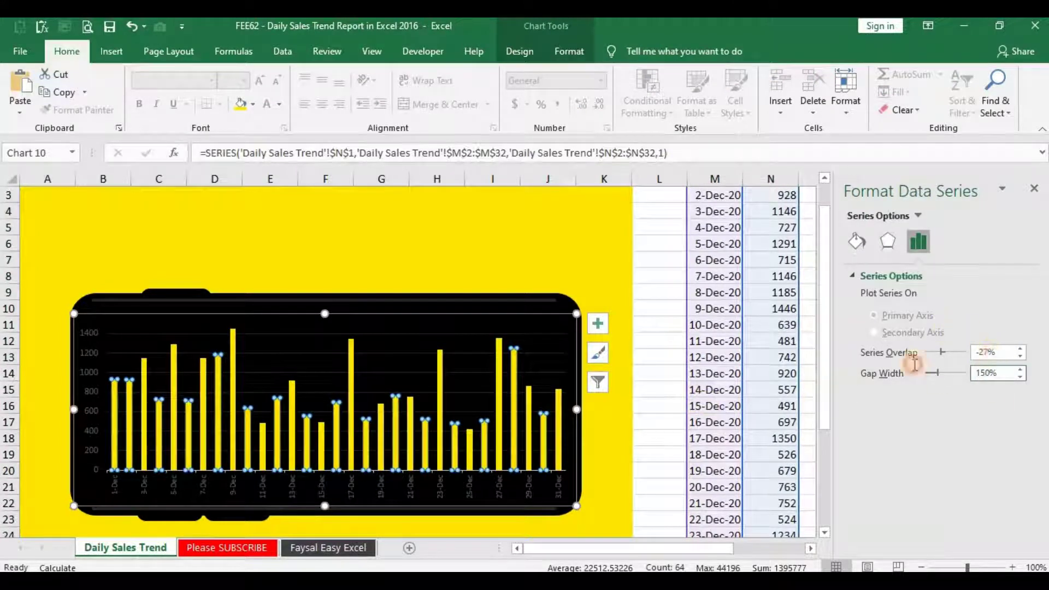
click(912, 357)
text(0)
key(Return)
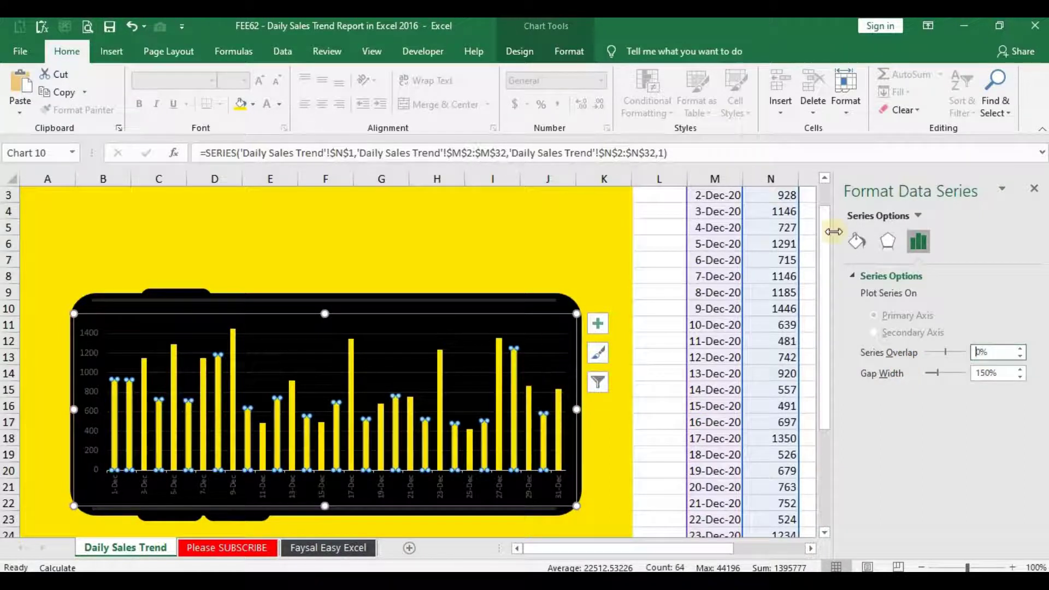
- Review the bar and date axis settings, then click out of the chart
click(880, 245)
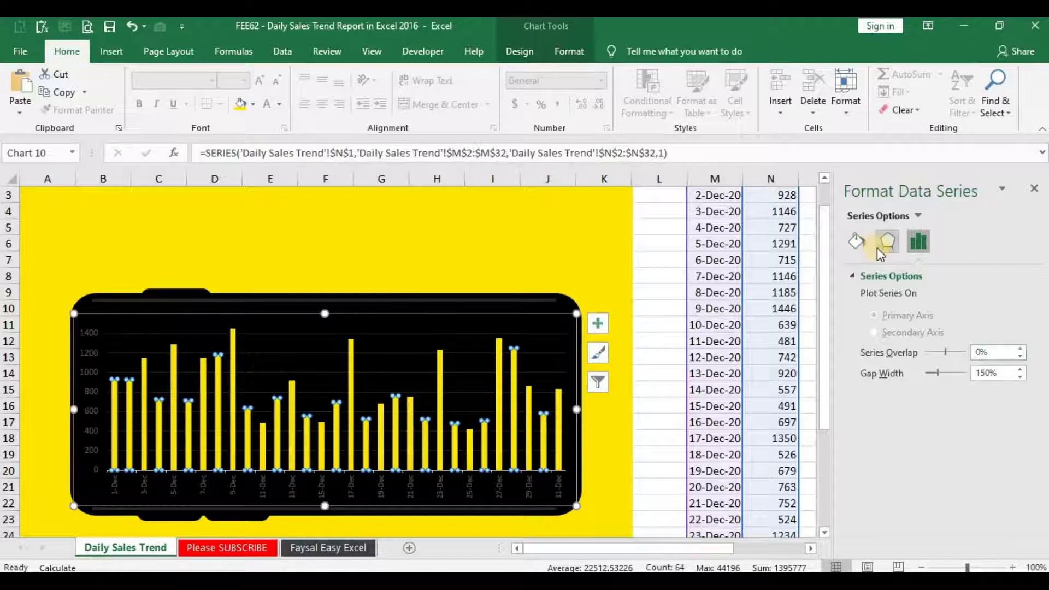
click(857, 244)
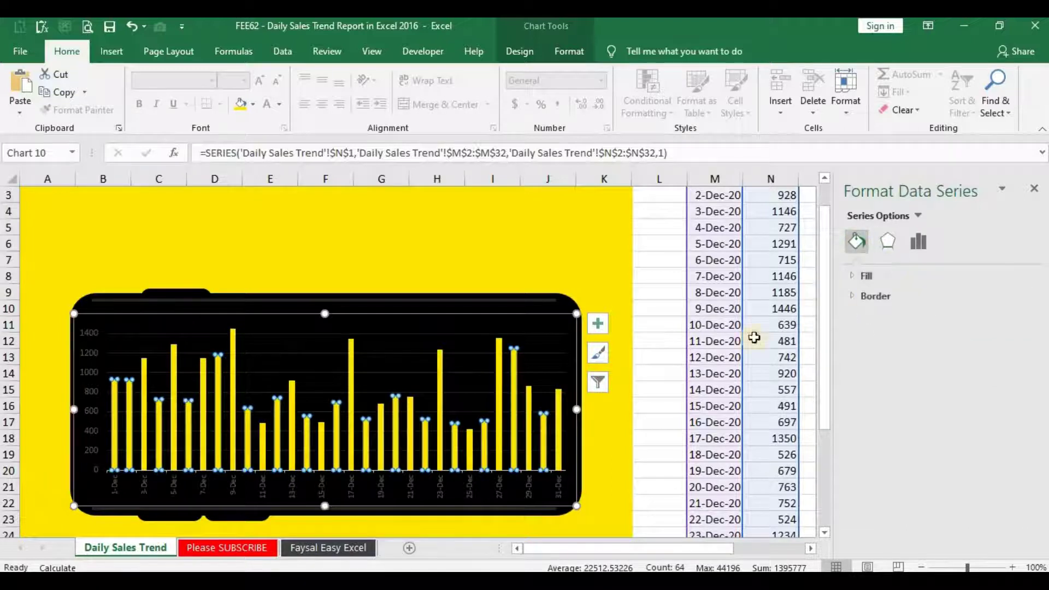
click(351, 384)
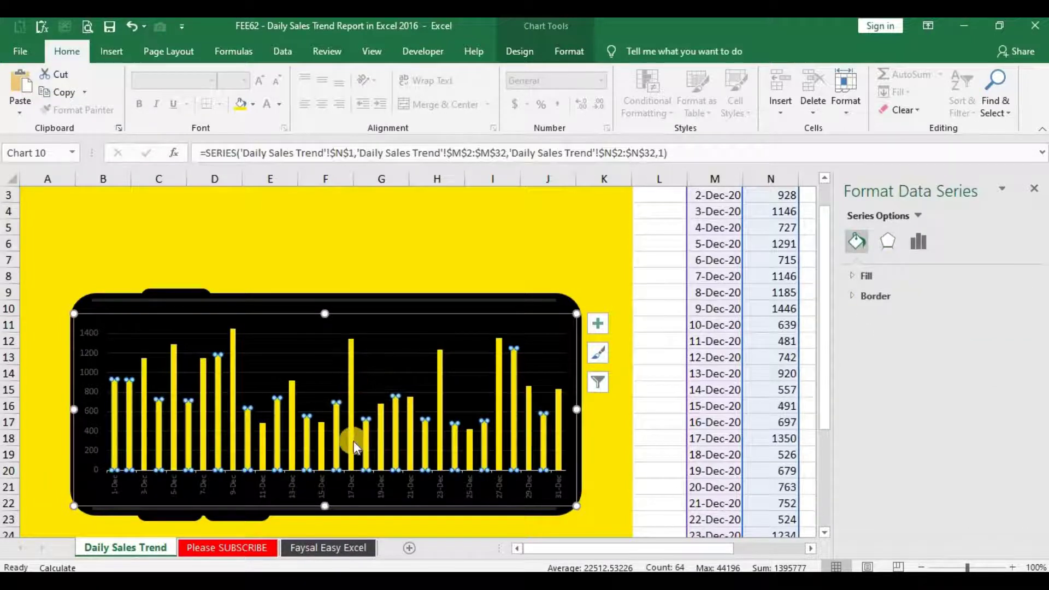
click(355, 476)
click(951, 241)
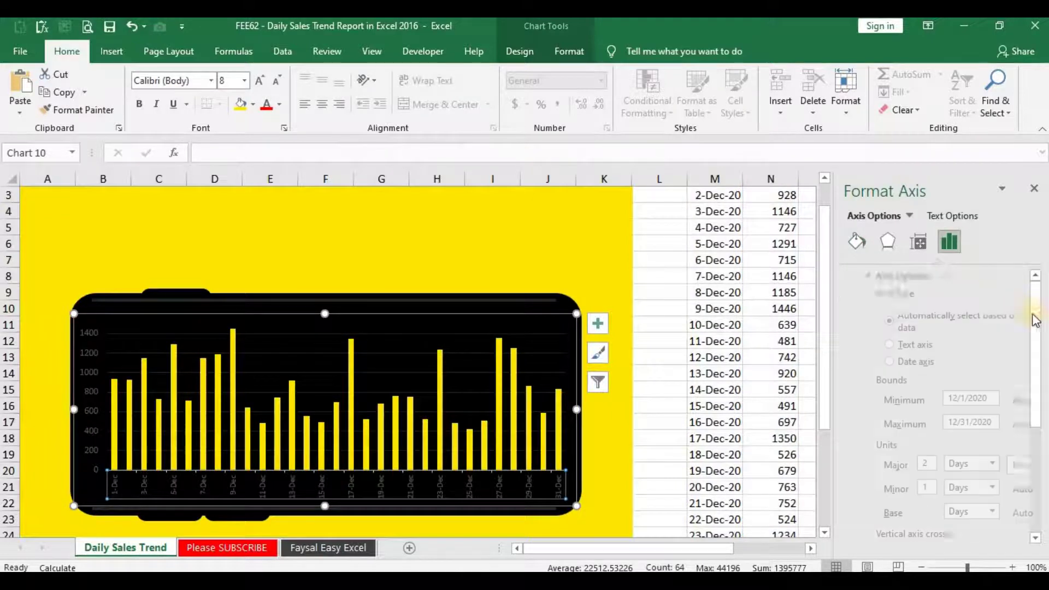
drag(1030, 427, 1030, 524)
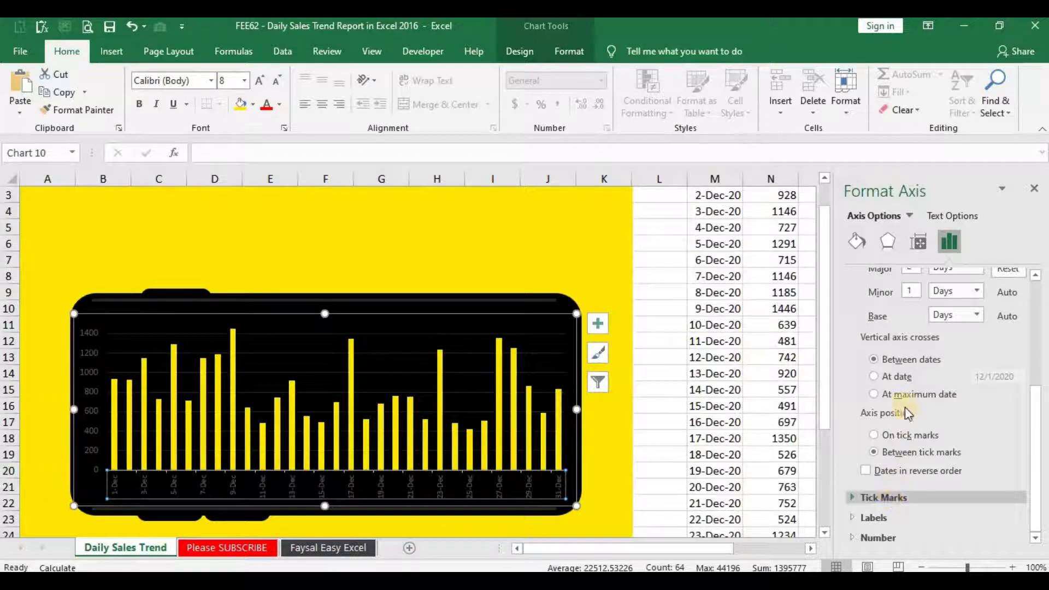
click(685, 428)
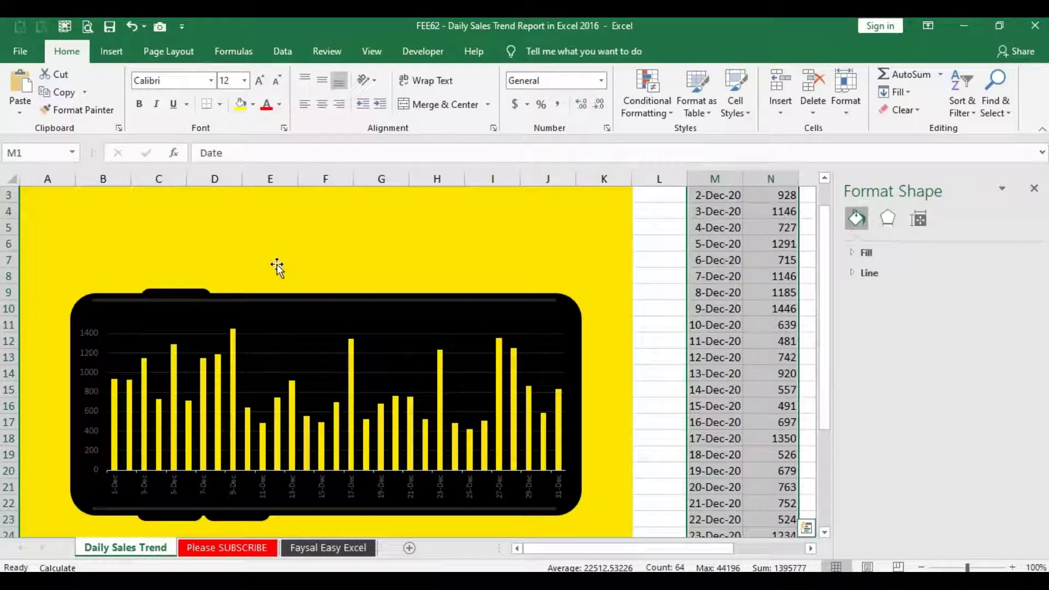
drag(250, 241, 306, 346)
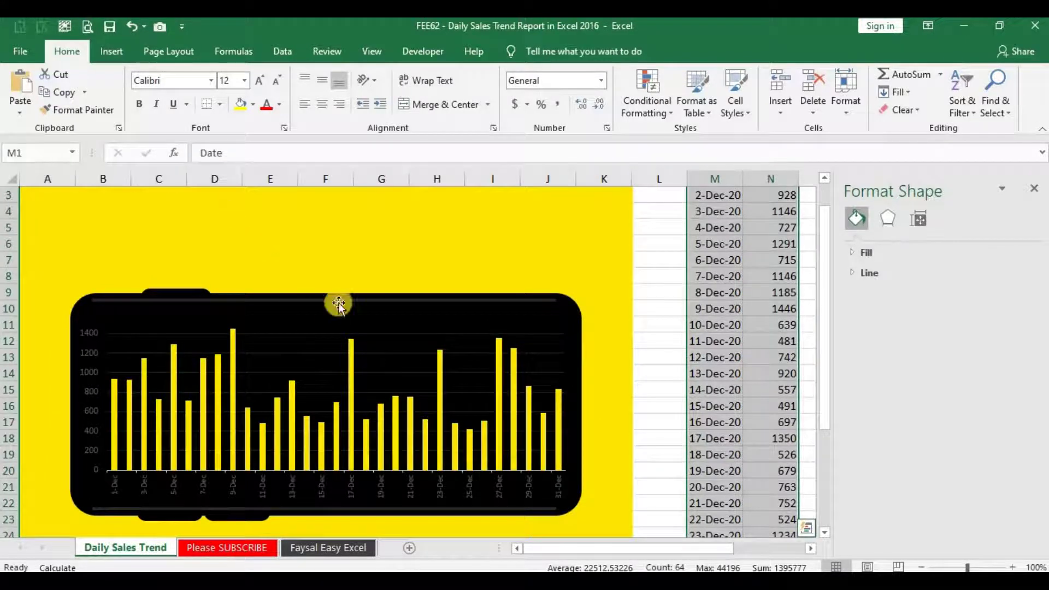
- Add data labels above every bar of the Sales series
click(306, 347)
click(290, 333)
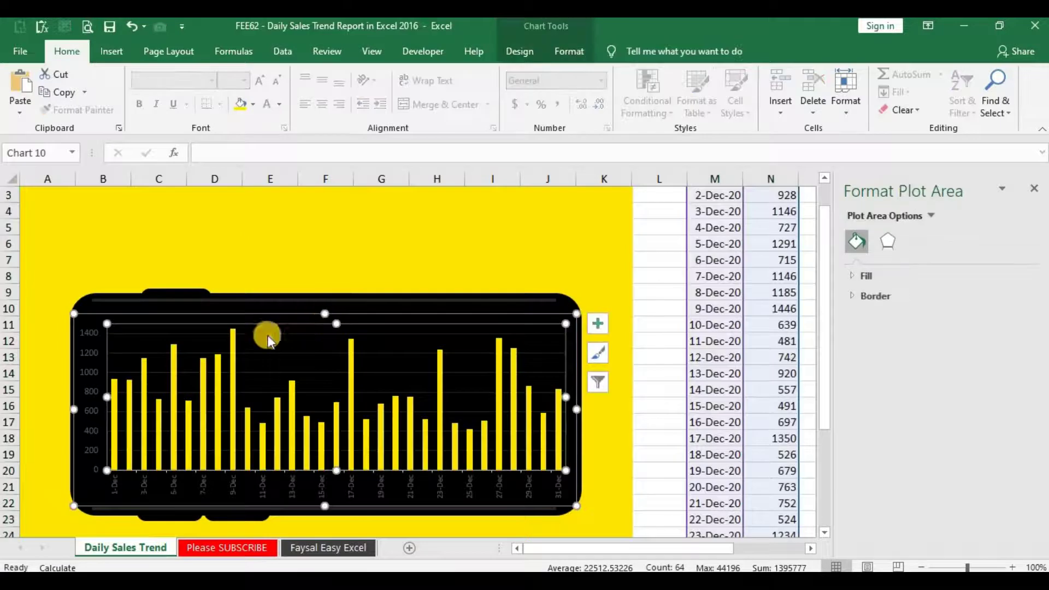
click(232, 341)
right_click(232, 342)
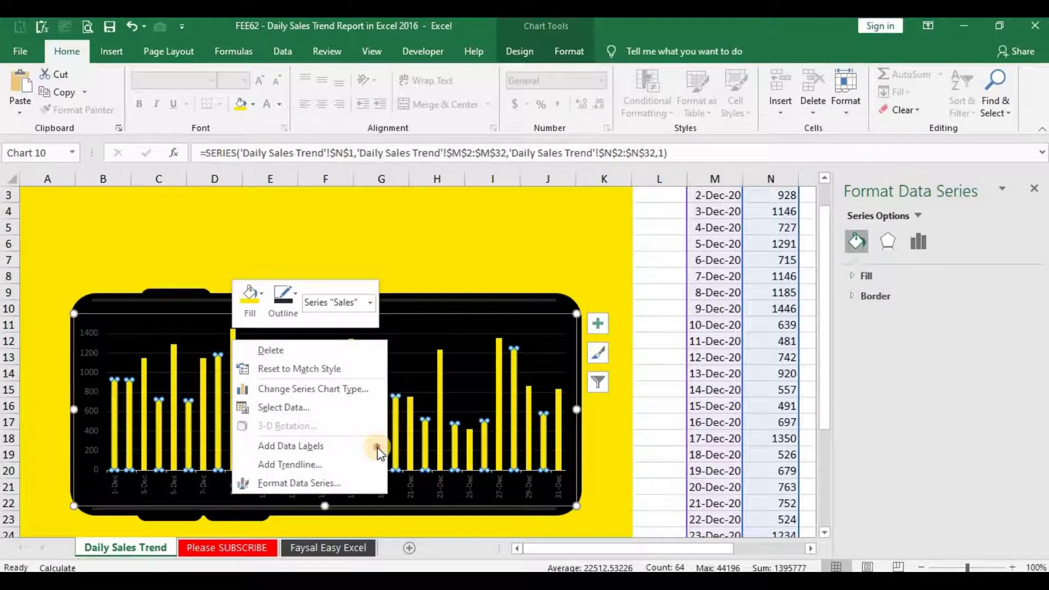
click(415, 445)
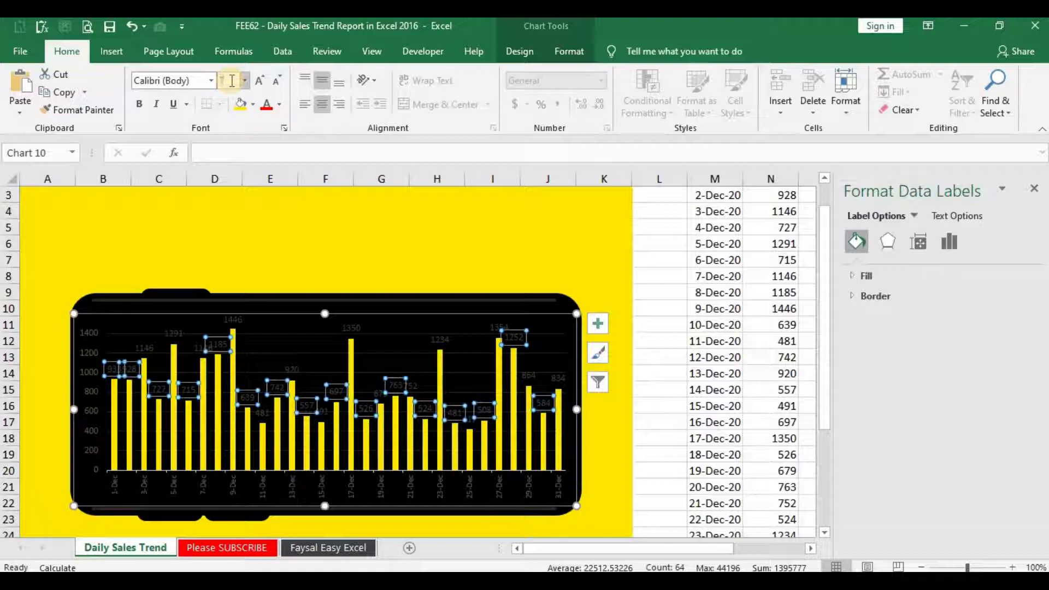
- Set the data labels' font size to 7
text(7)
key(Return)
click(278, 104)
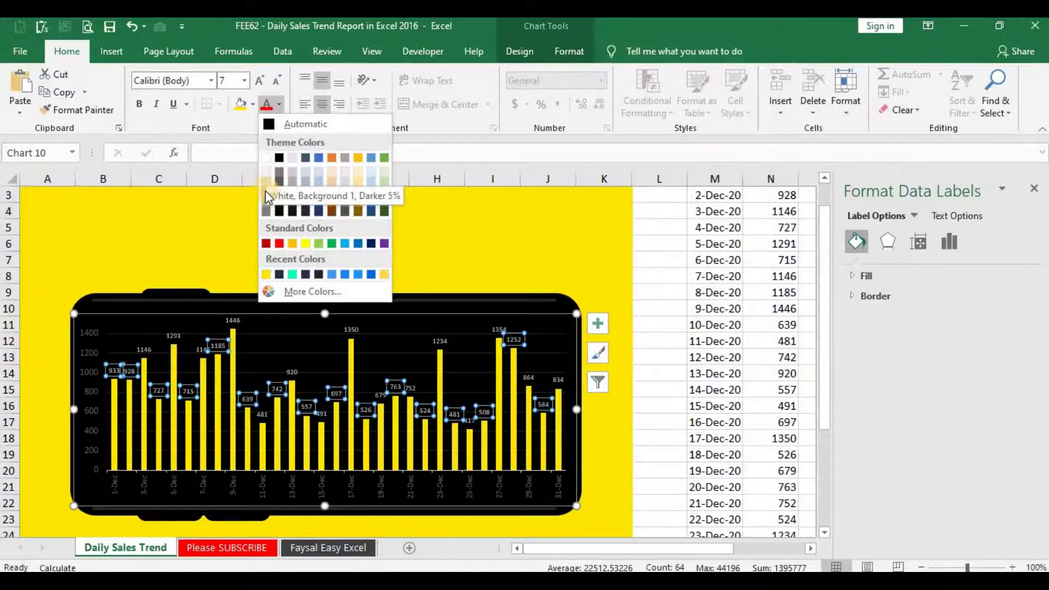
key(Escape)
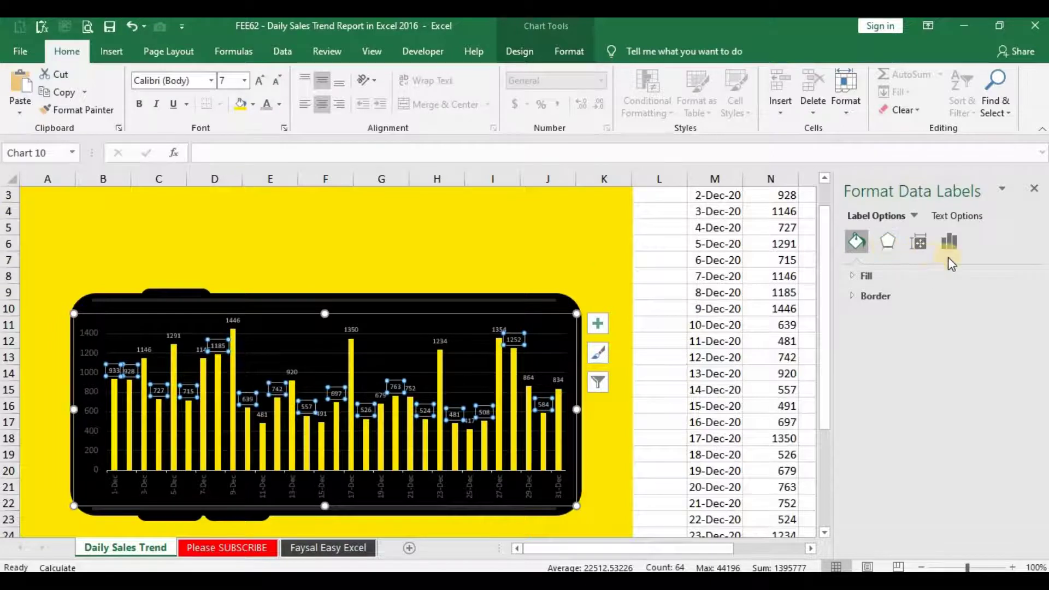
- Go to the Number settings under Label Options in the Format Data Labels pane, leaving the category at General
click(883, 274)
click(880, 273)
click(893, 238)
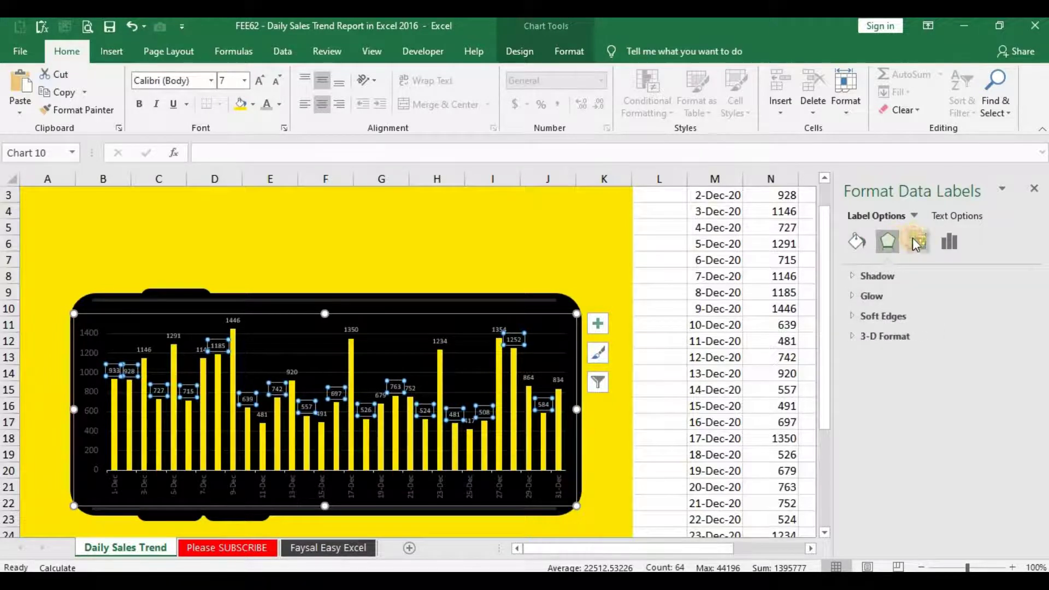
click(916, 243)
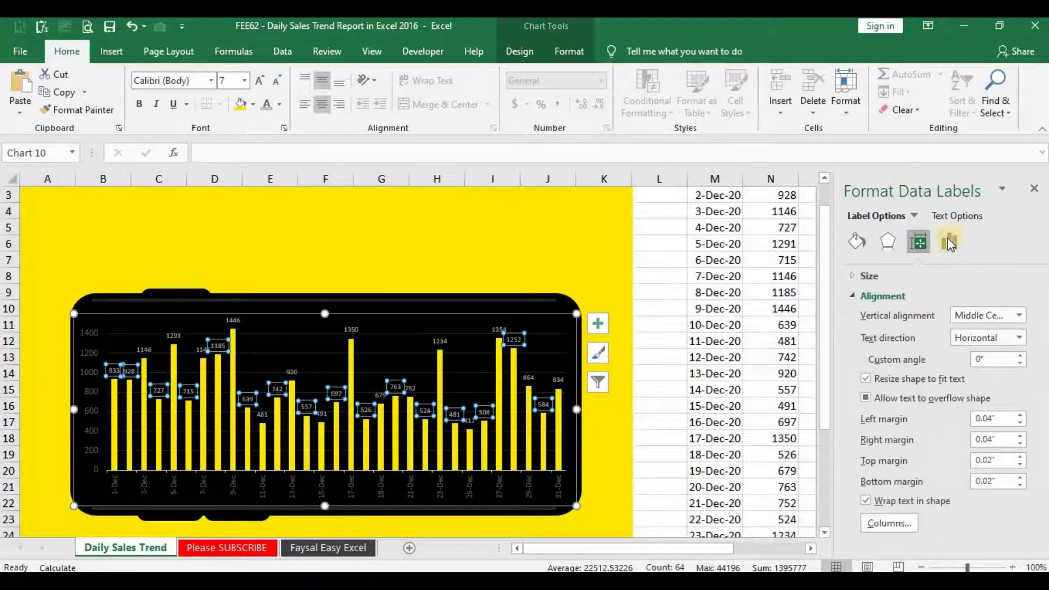
click(949, 245)
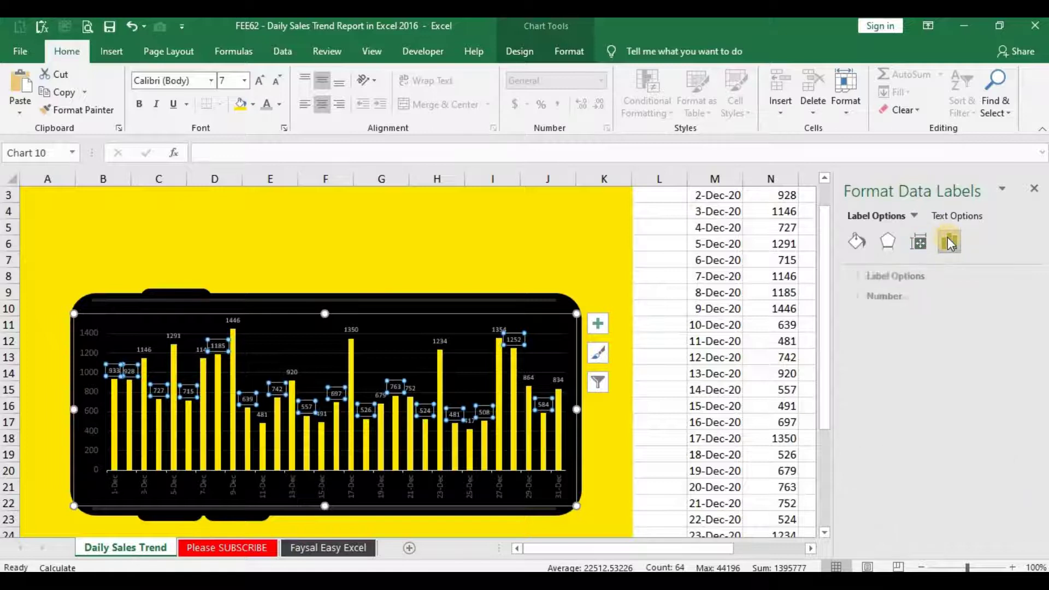
click(949, 242)
click(1005, 297)
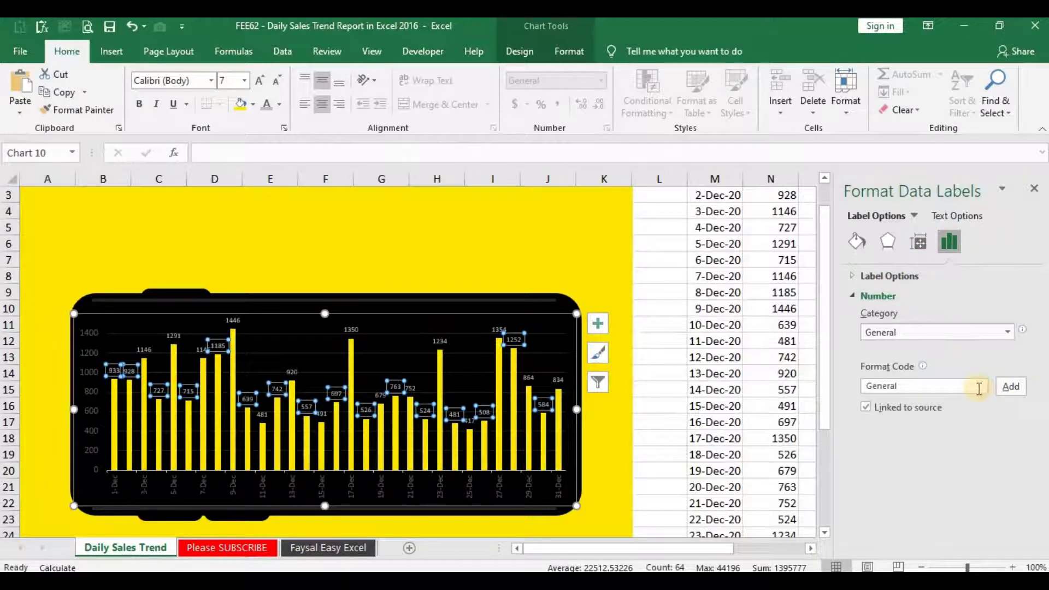
click(939, 332)
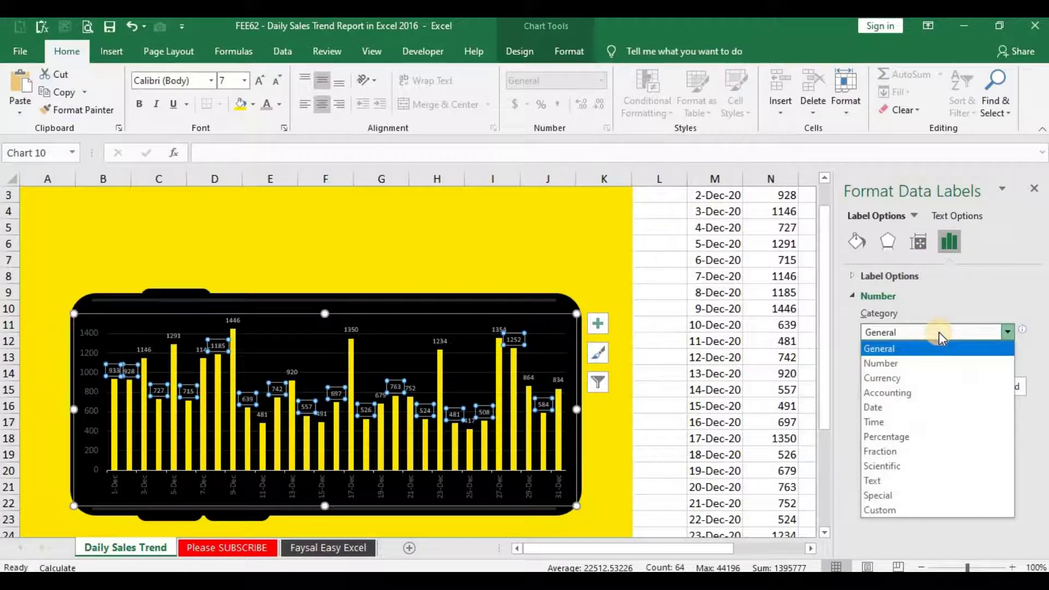
click(928, 393)
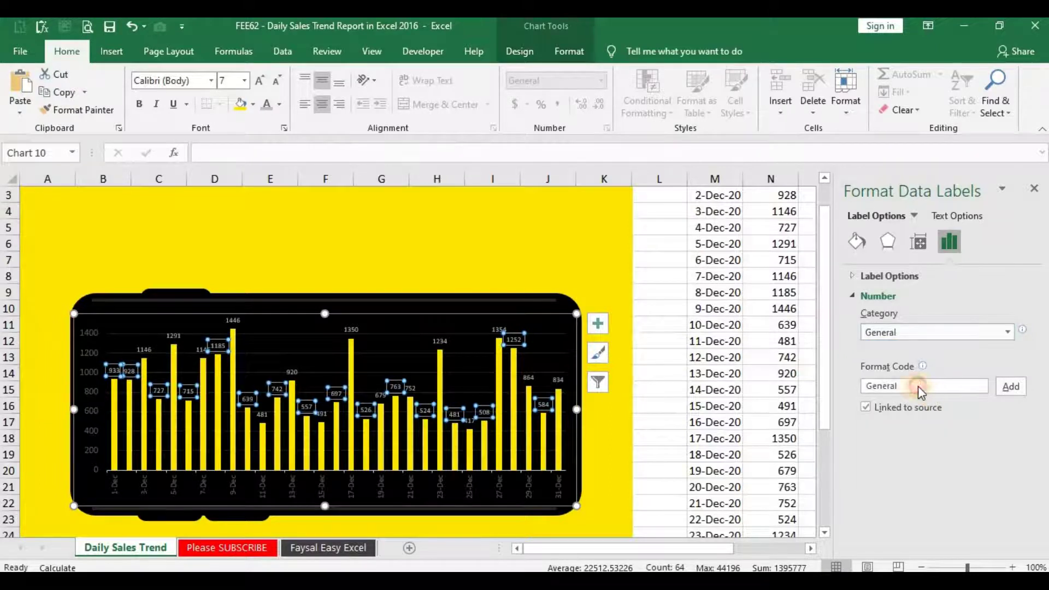
- Replace the label format code with #,##0.0,"k" and add it so bars read like 1.4k
drag(918, 386, 836, 391)
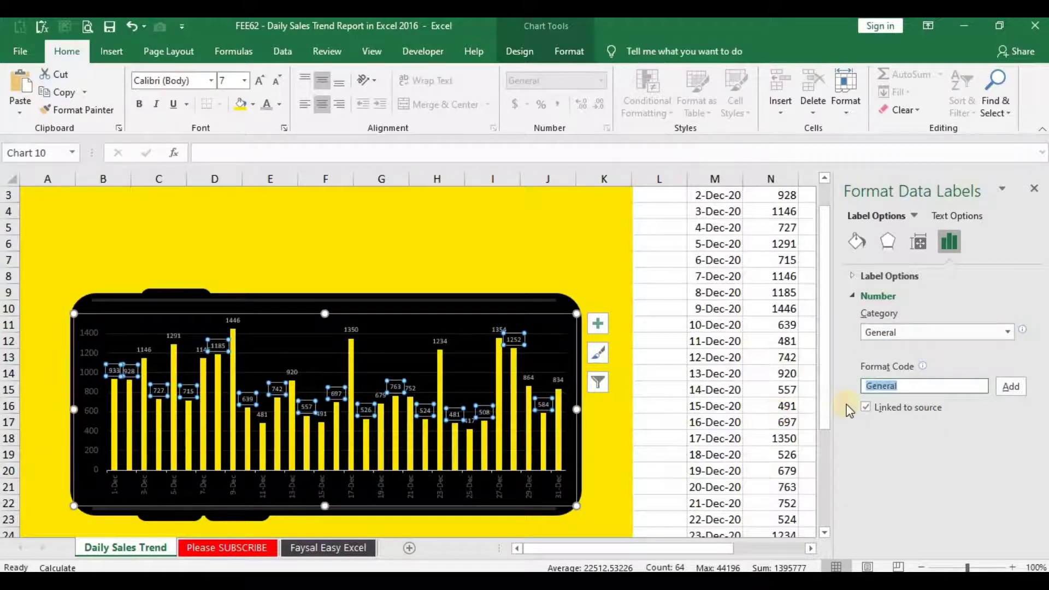
text(#,##0)
text(.0,"k)
click(1009, 388)
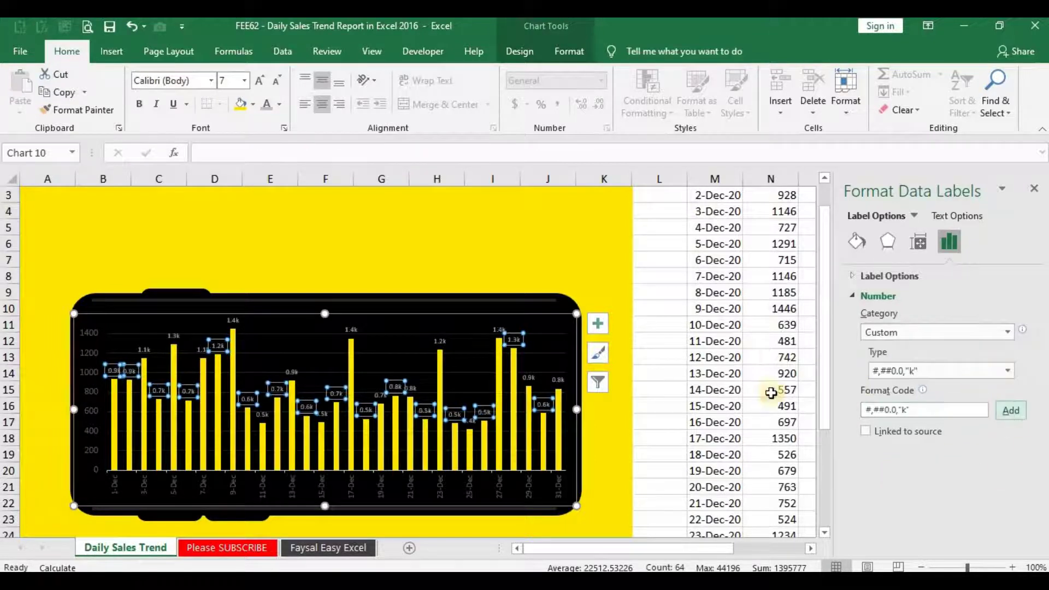
click(655, 342)
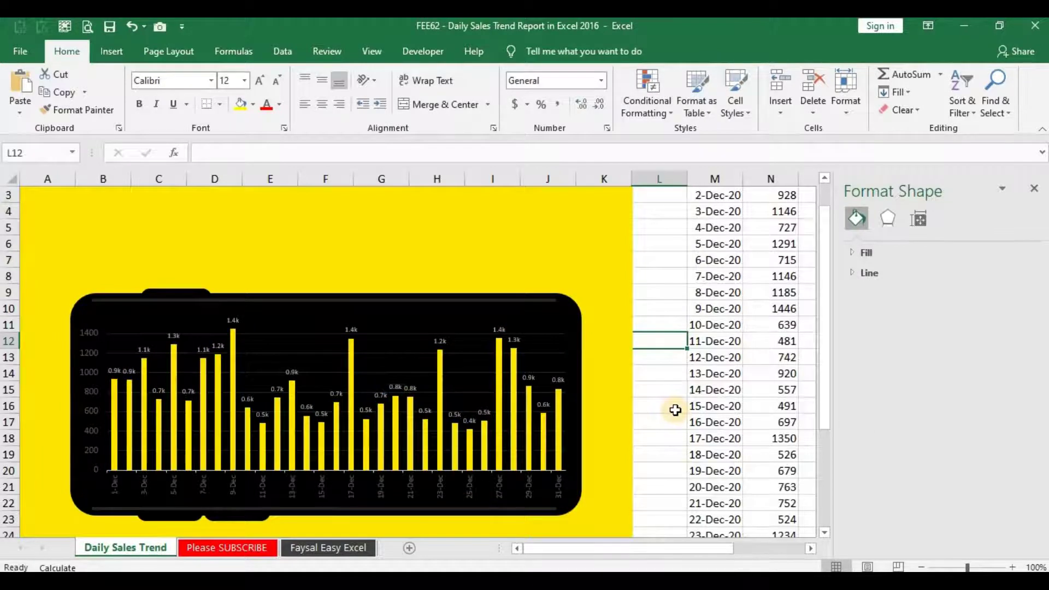
- Recalculate with F9 three times to refresh the random sales figures
key(F9)
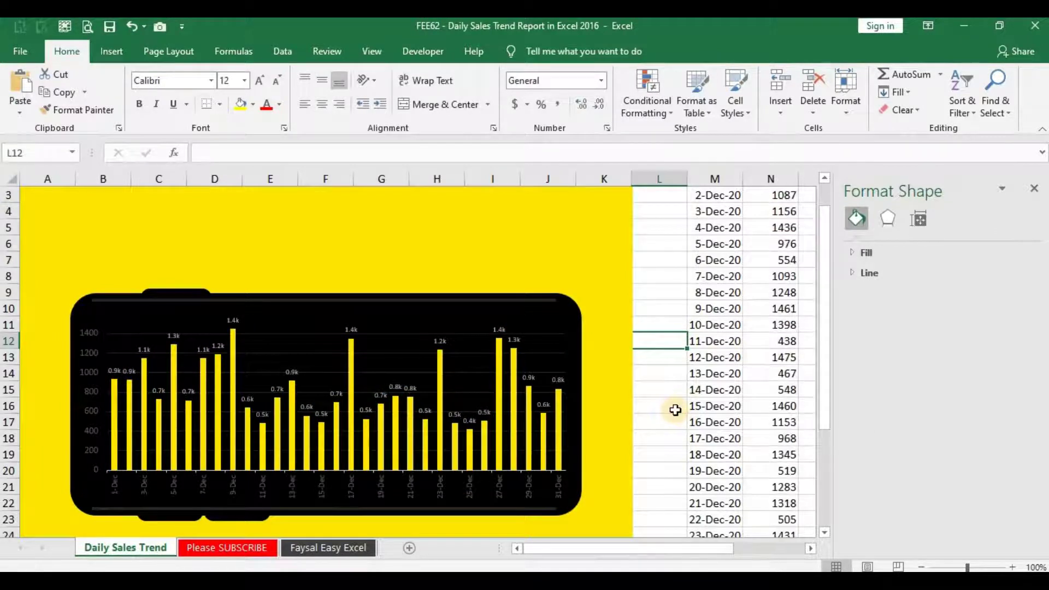
key(F9)
key(F9)
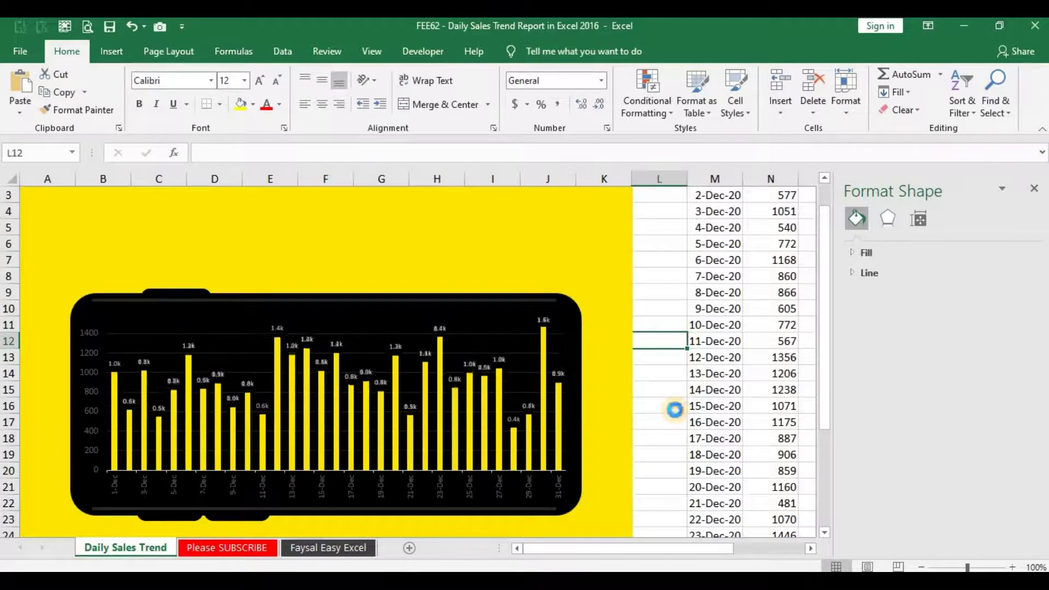
key(F9)
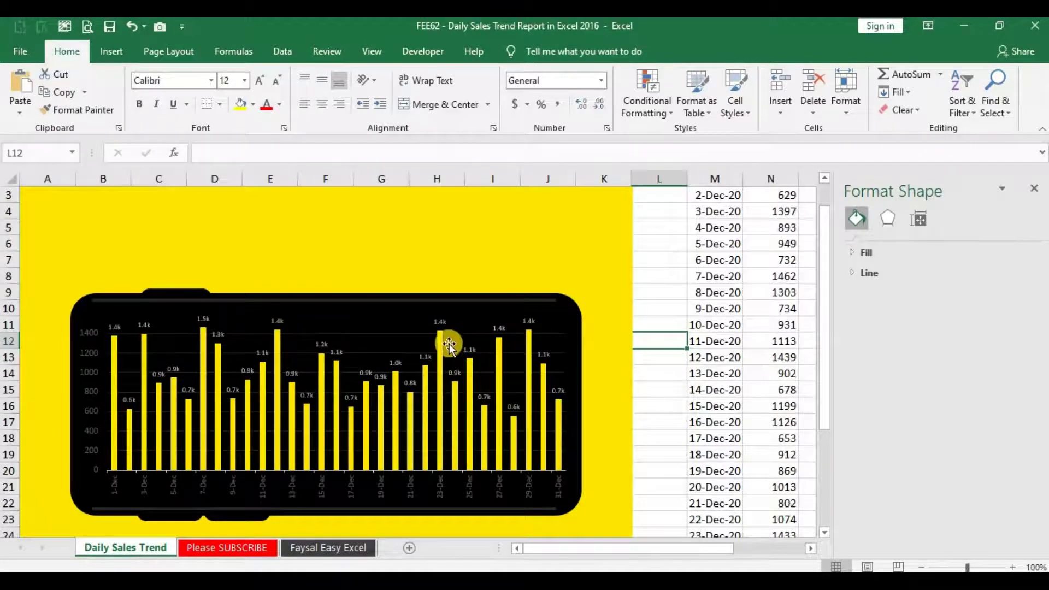
- Lower the top edge of the chart's plot area to free space at the phone's top
click(361, 323)
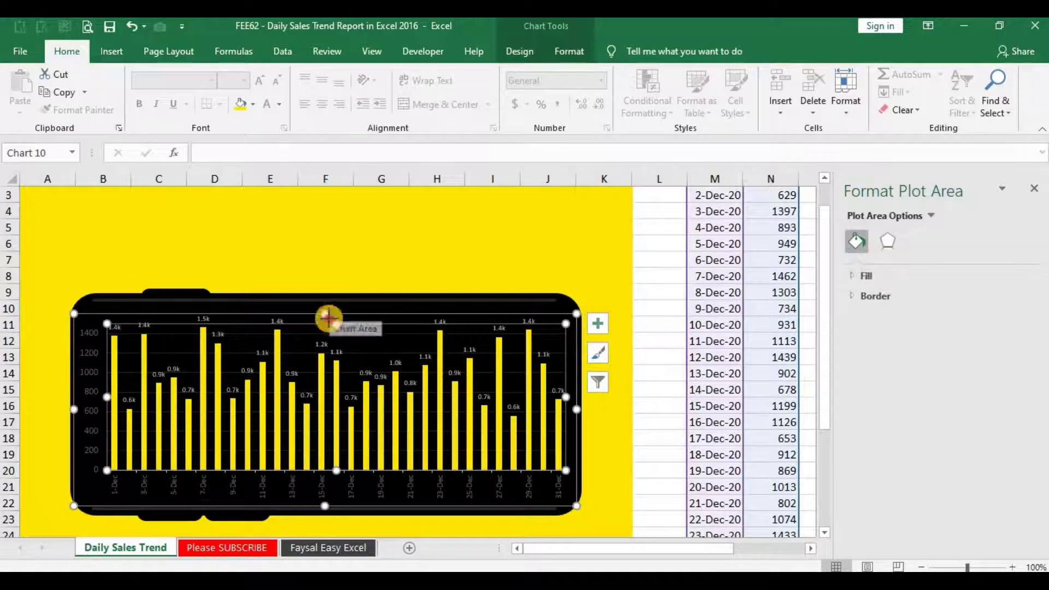
drag(329, 312, 327, 327)
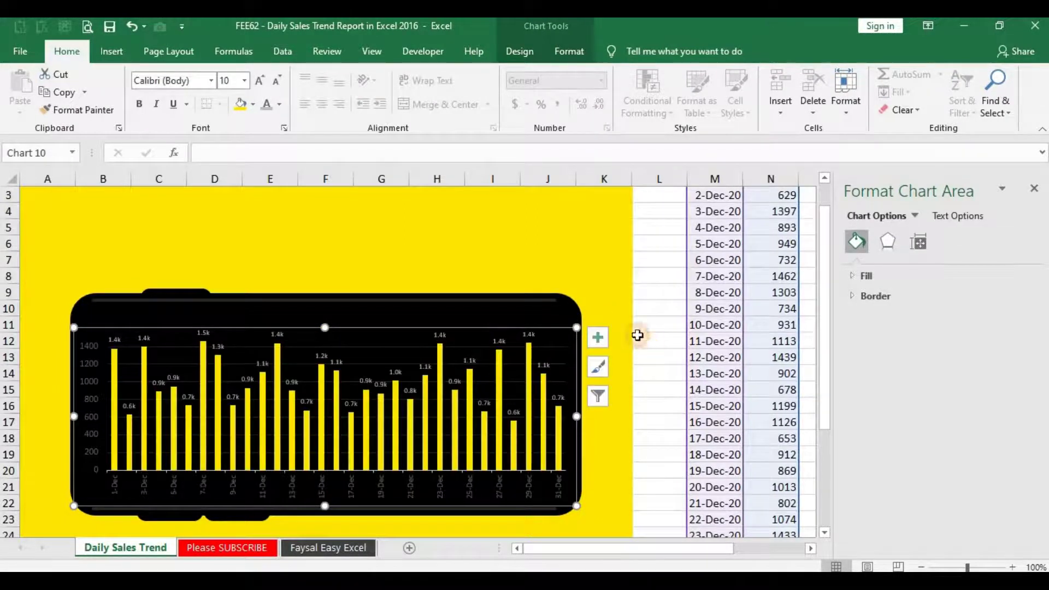
click(648, 344)
- Insert a text box reading 11:43 and move it onto the chart's top-left corner
click(111, 50)
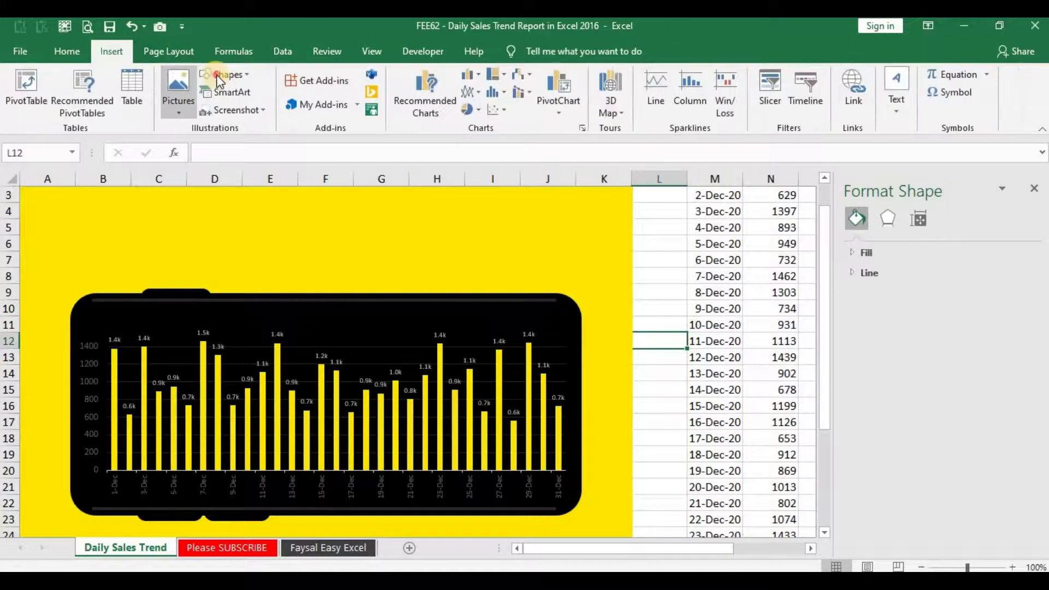
click(219, 77)
click(206, 109)
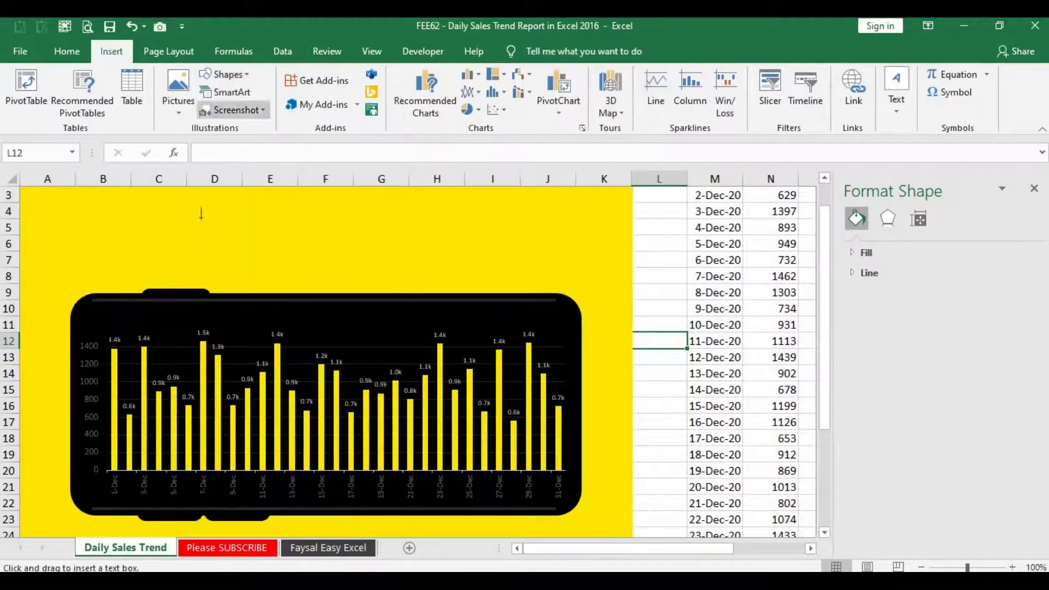
mouse_move(201, 219)
mouse_down()
mouse_move(266, 235)
mouse_move(235, 248)
mouse_up()
text(11:43)
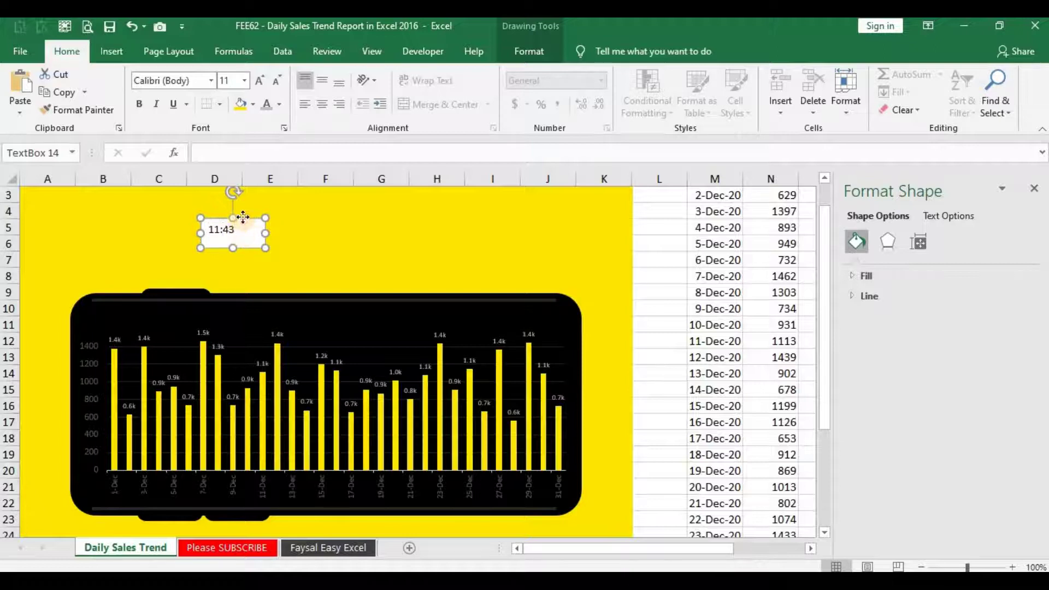
drag(240, 220, 120, 304)
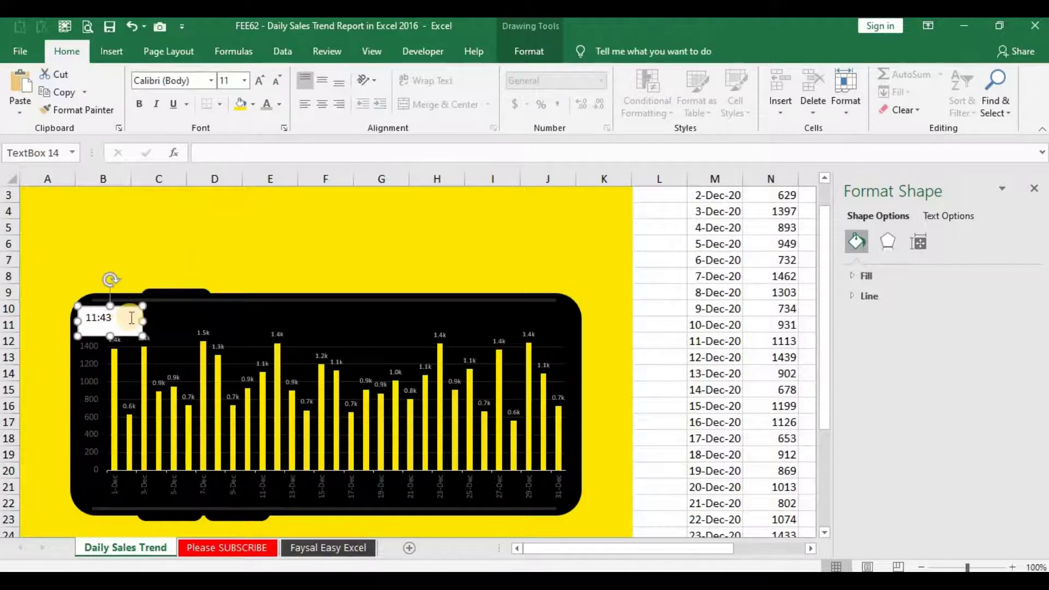
ctrl+scroll(131, 317, up, 5)
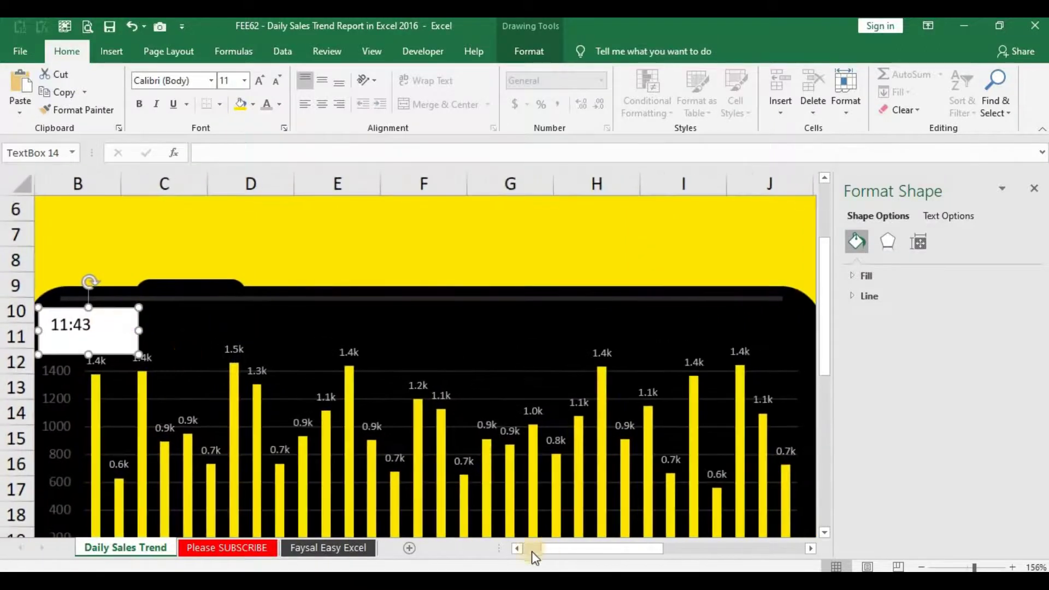
click(517, 548)
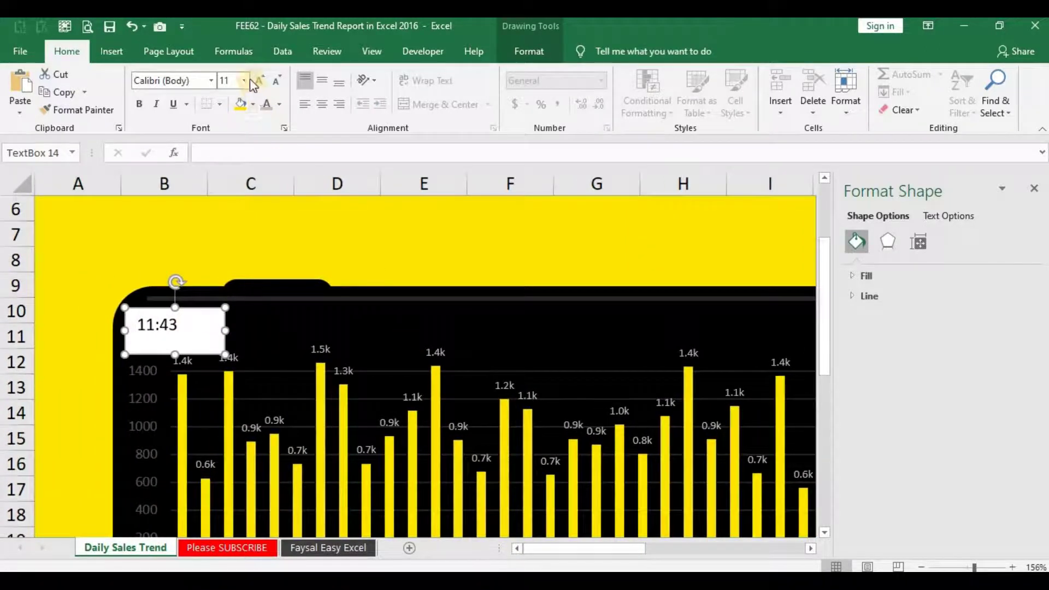
- Keep the 11:43 text at size 10.5 and make it white
click(276, 83)
click(275, 84)
click(263, 83)
click(263, 83)
click(282, 105)
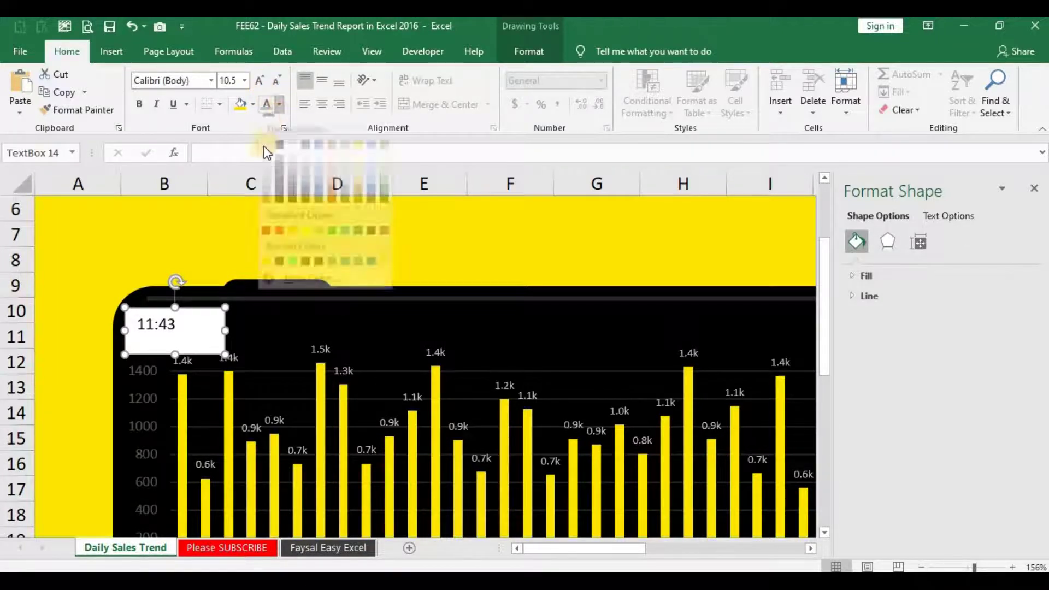
click(267, 158)
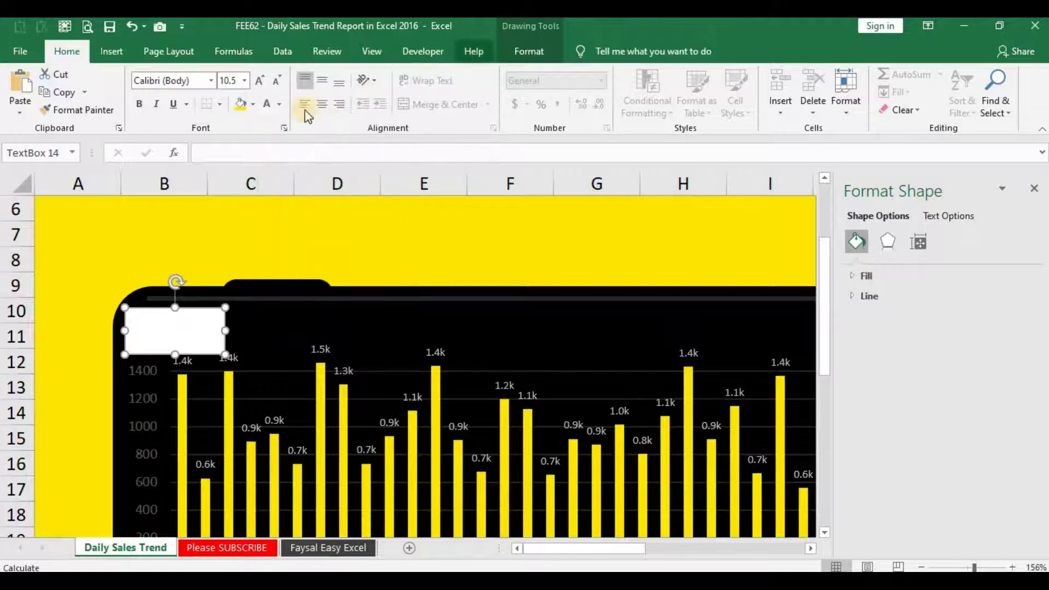
- Give the text box No Fill and No Outline, then return the sheet to 100% zoom
click(253, 104)
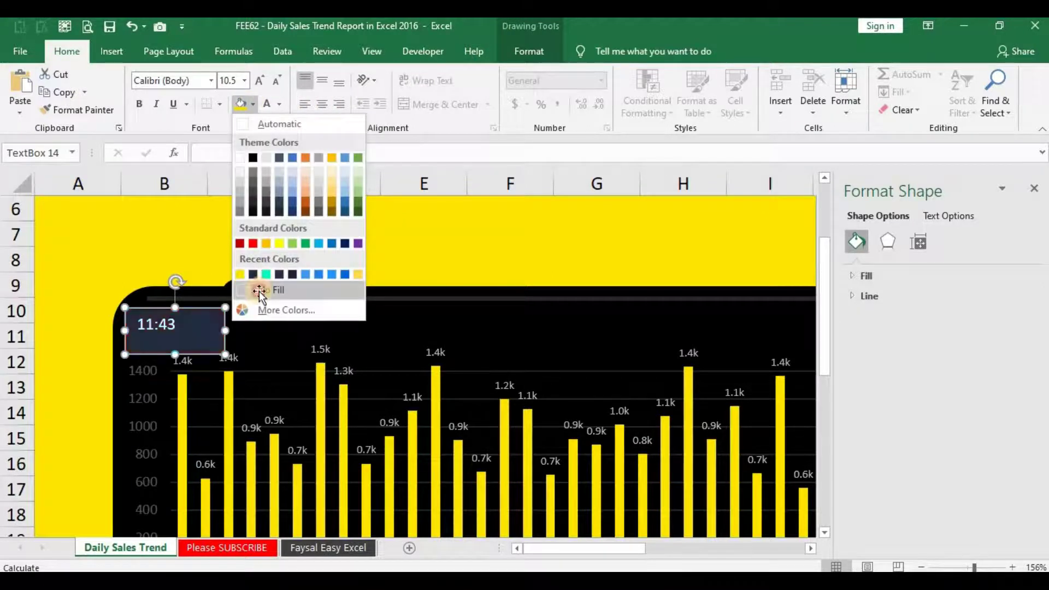
click(259, 290)
click(523, 51)
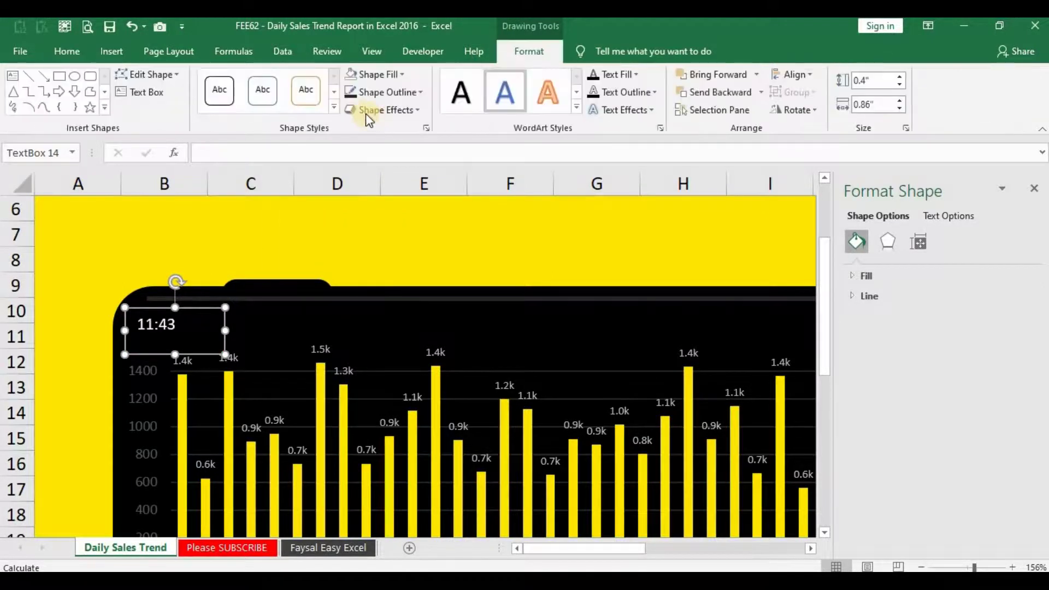
click(365, 96)
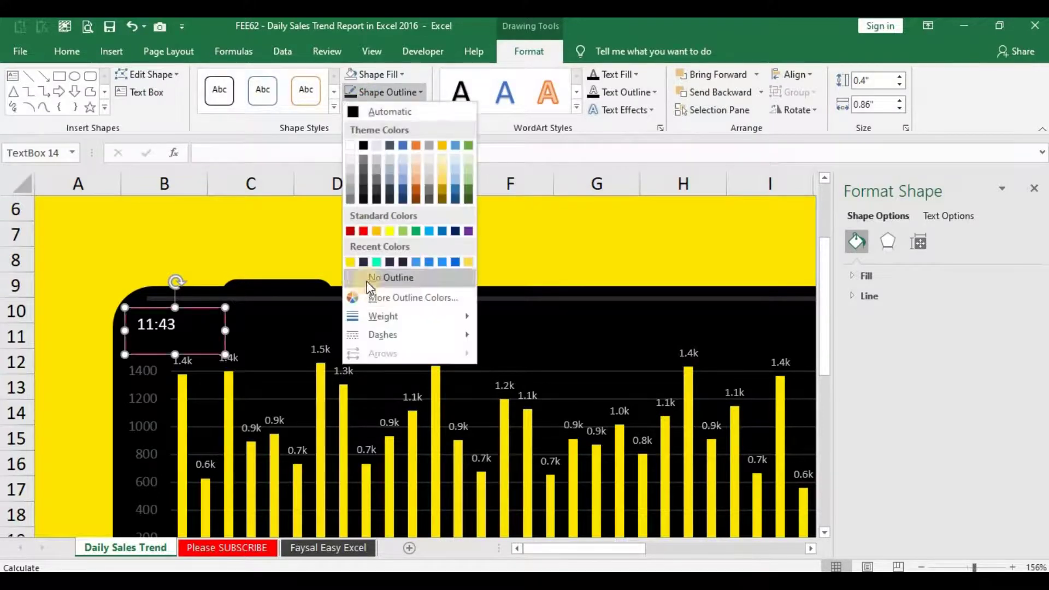
click(369, 279)
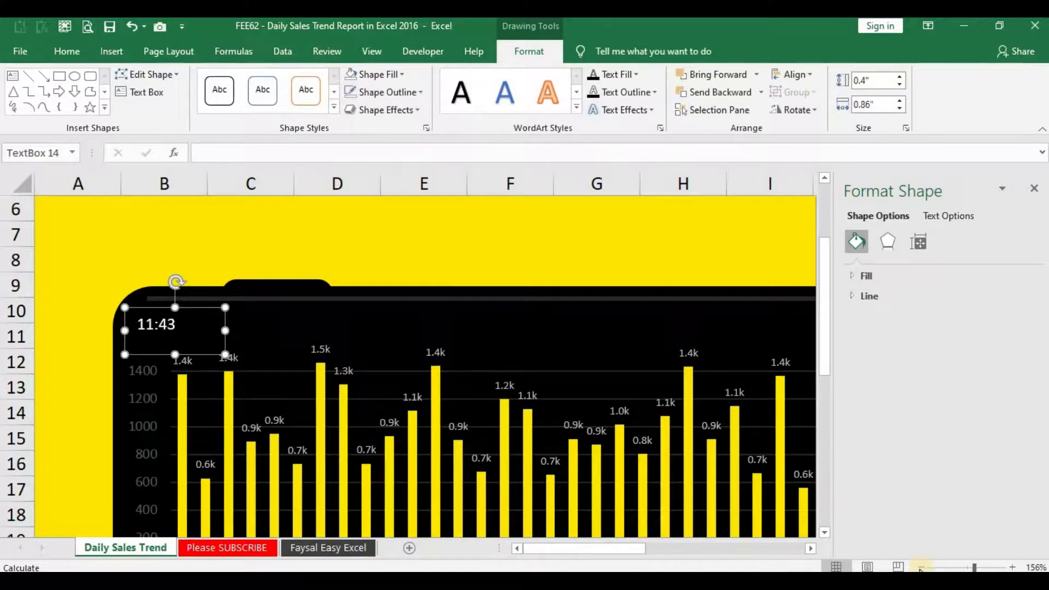
click(919, 568)
click(920, 568)
click(920, 567)
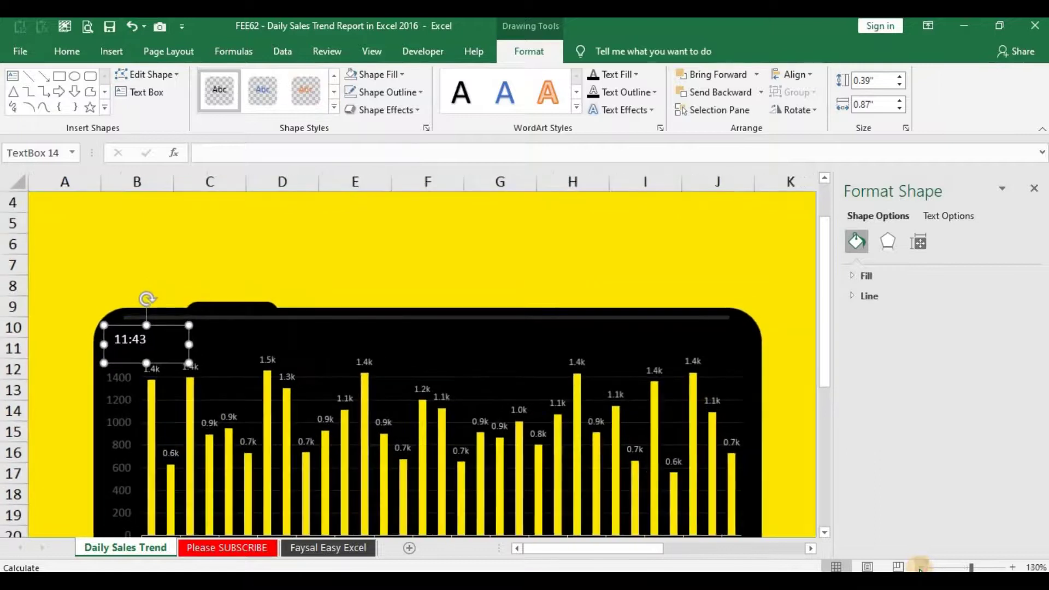
click(919, 567)
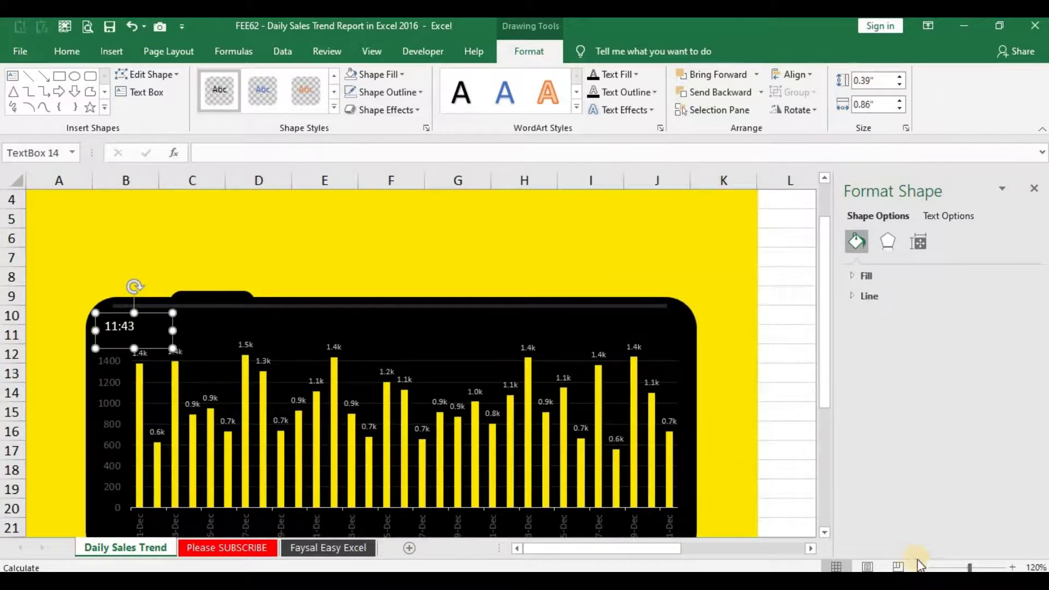
click(920, 567)
click(919, 567)
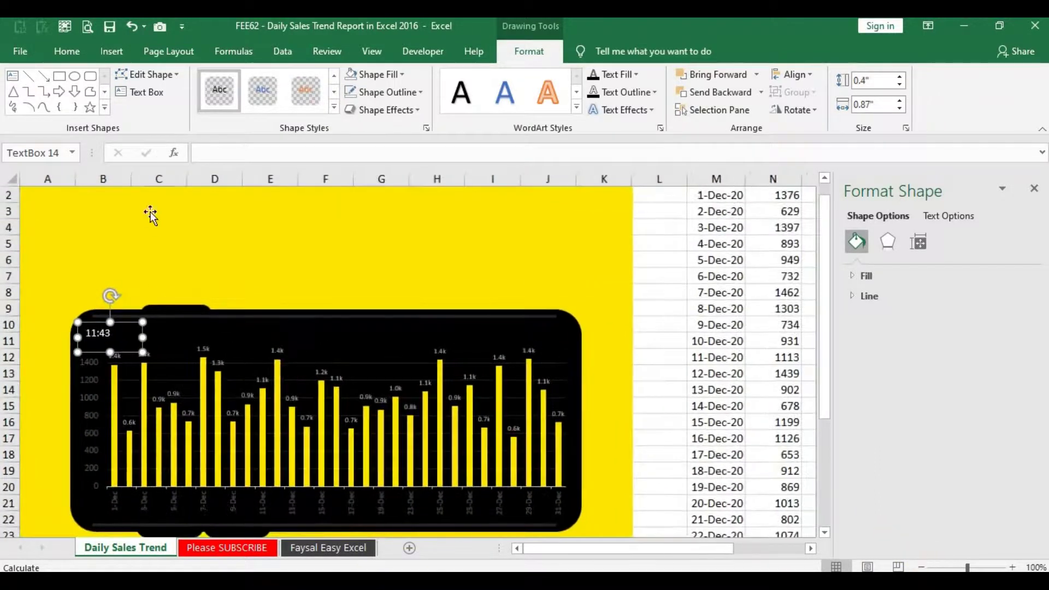
- Nudge the 11:43 clock upward and shift the chart slightly right inside the phone frame
click(66, 51)
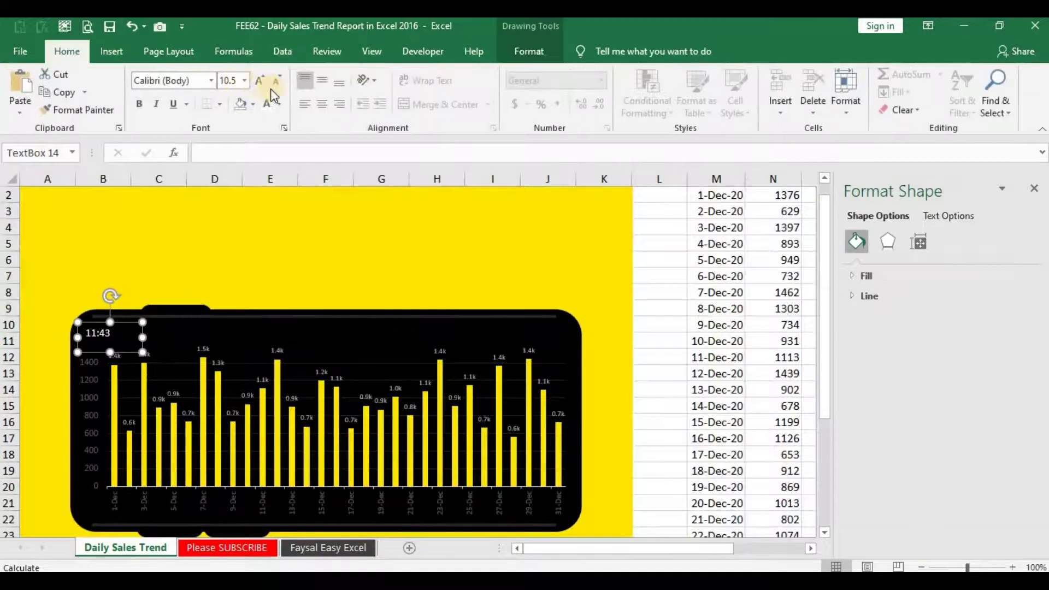
click(80, 323)
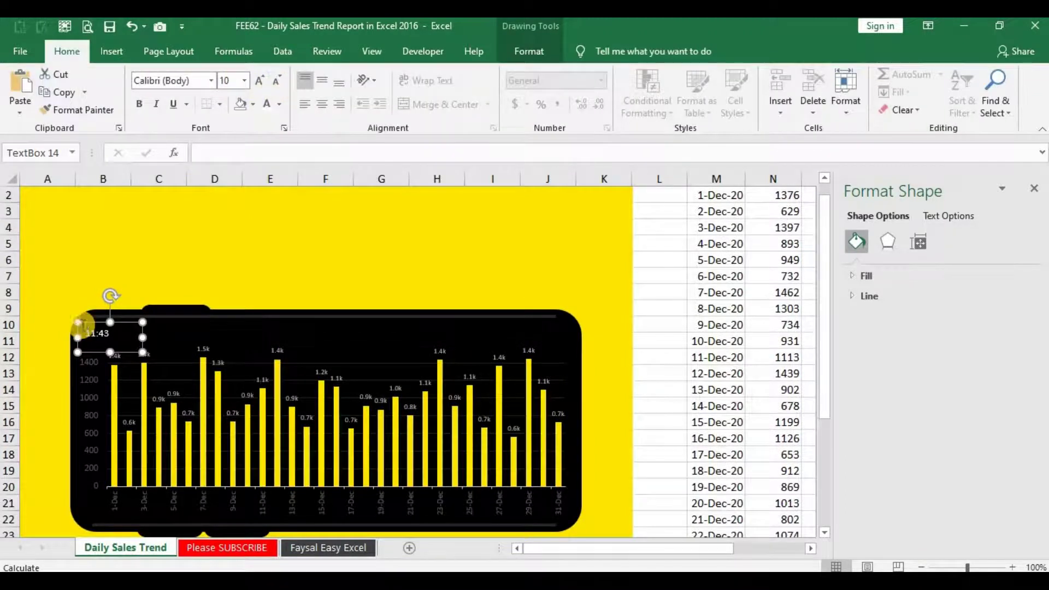
drag(80, 324, 80, 319)
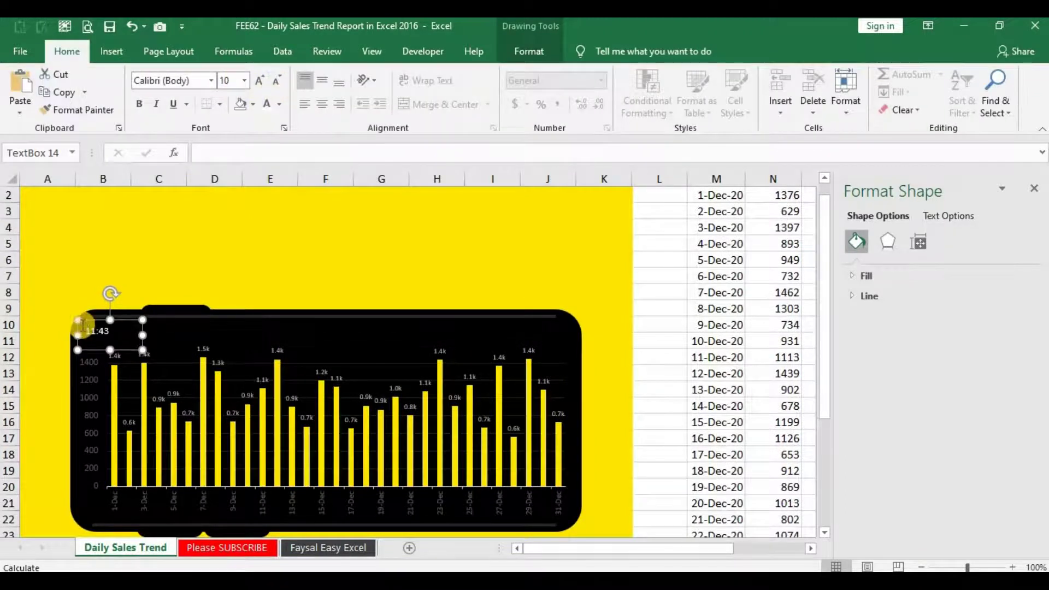
right_click(325, 254)
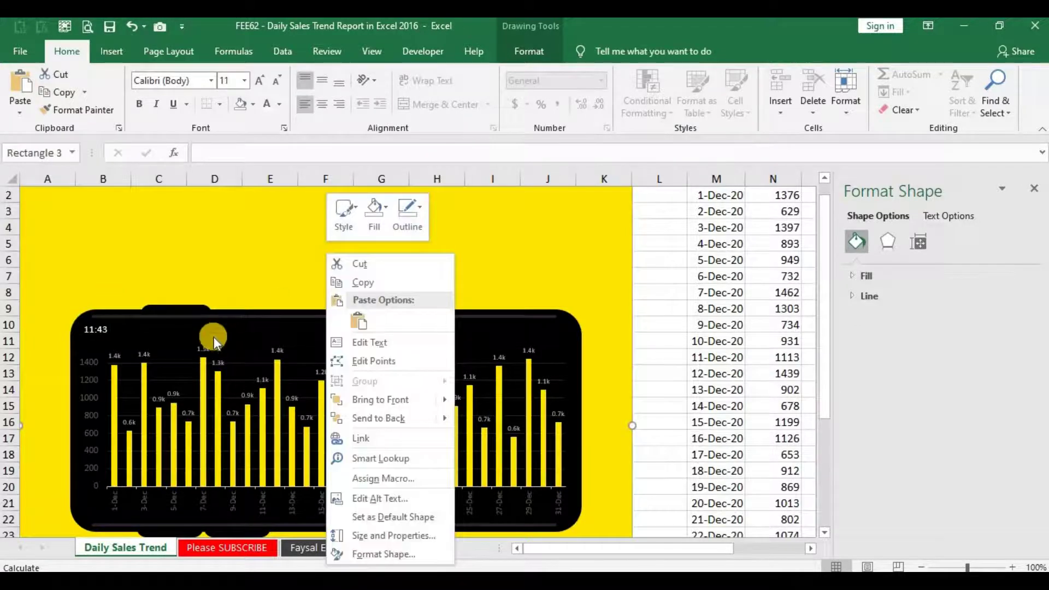
click(238, 336)
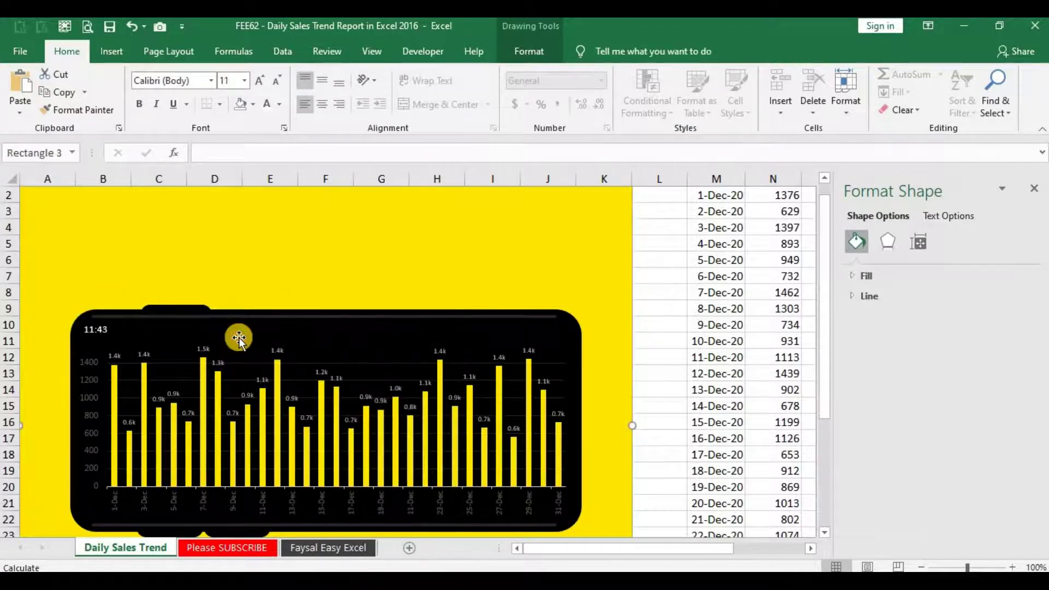
click(109, 329)
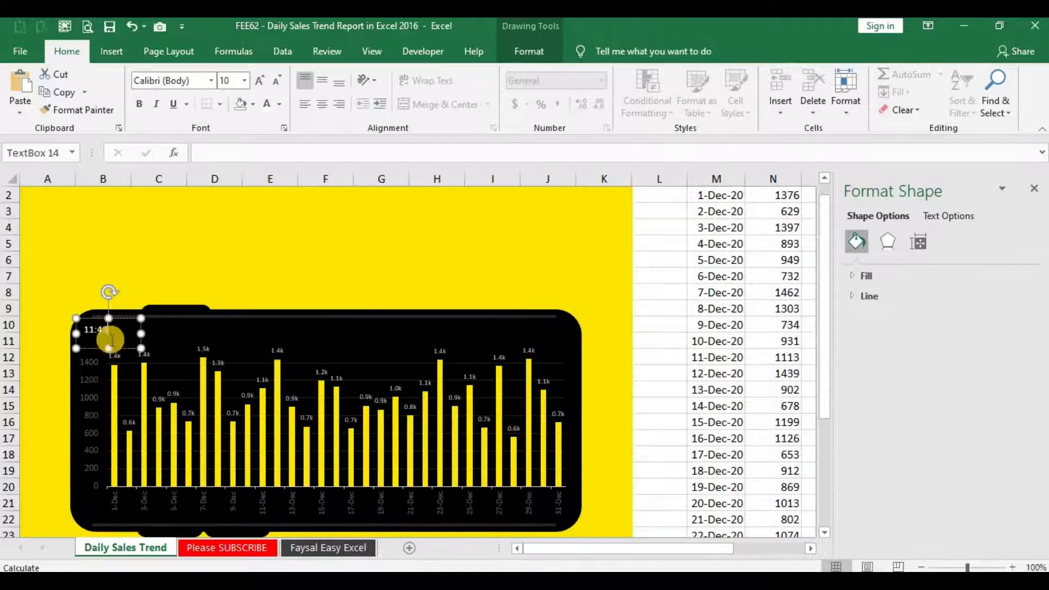
click(172, 344)
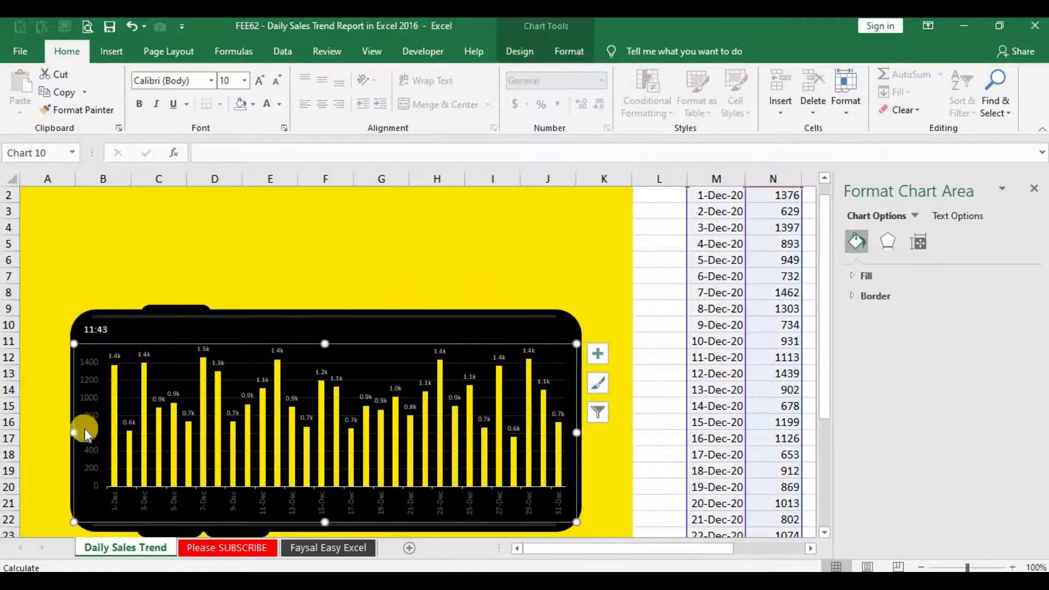
drag(76, 431, 93, 431)
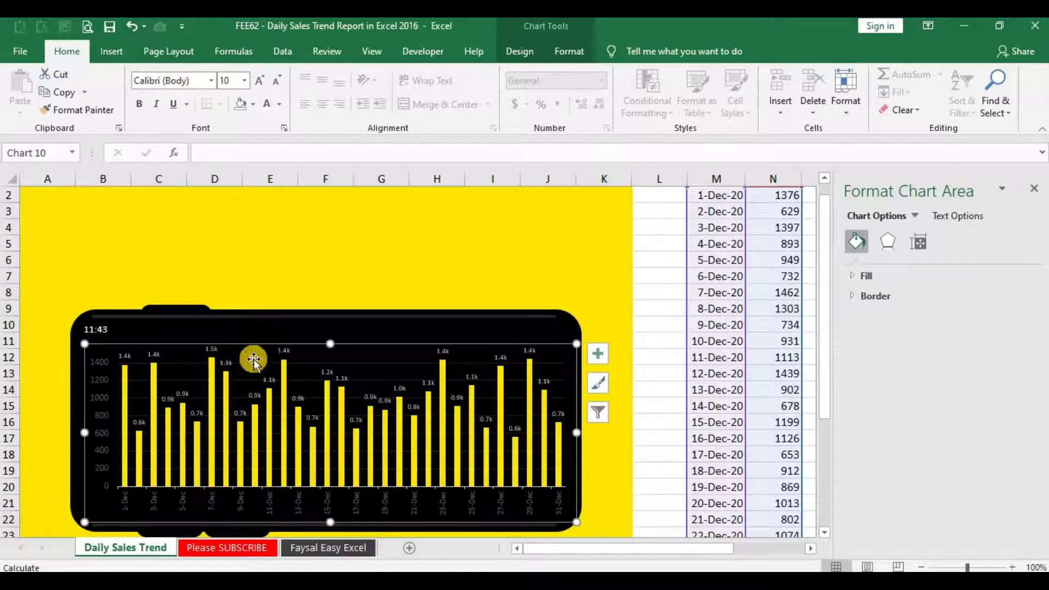
- Fine-tune the clock's position in the status bar's left corner with arrow-key nudges
click(105, 332)
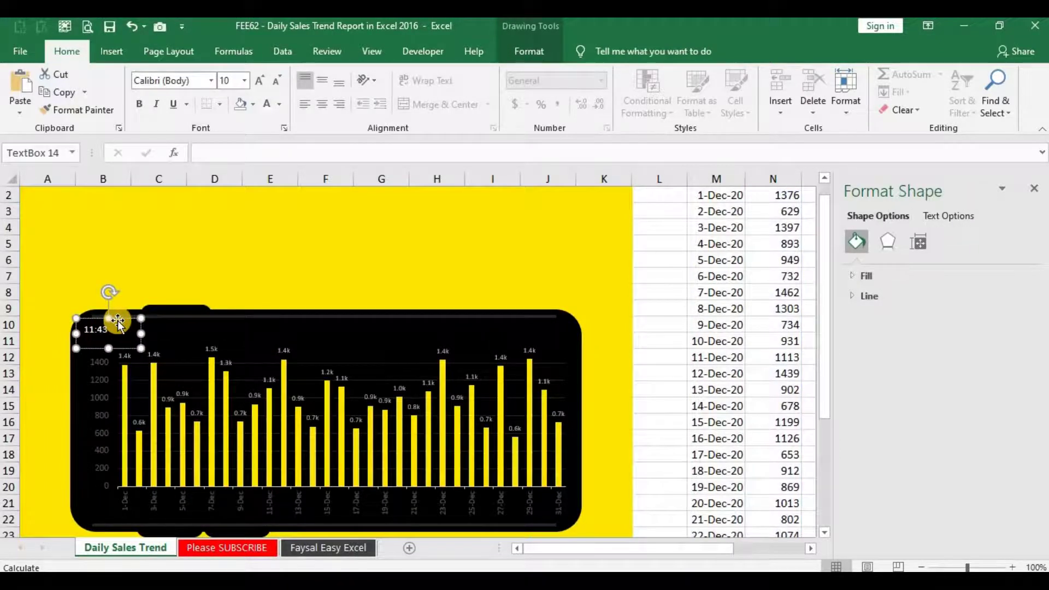
drag(118, 322, 119, 322)
key(Right)
key(Right)
key(Right)
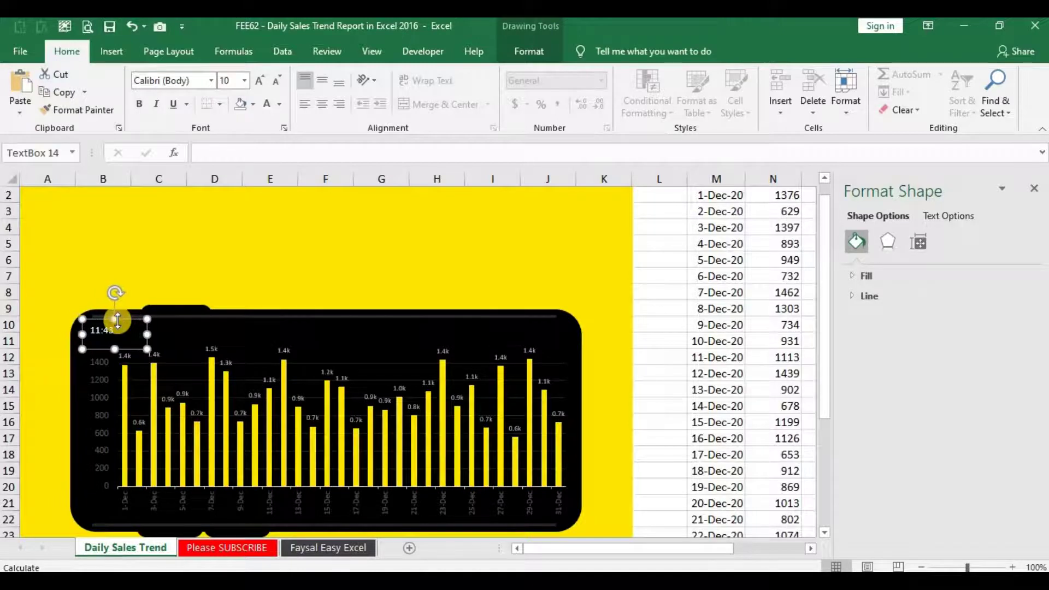
key(Right)
key(Left)
key(Left)
key(Left)
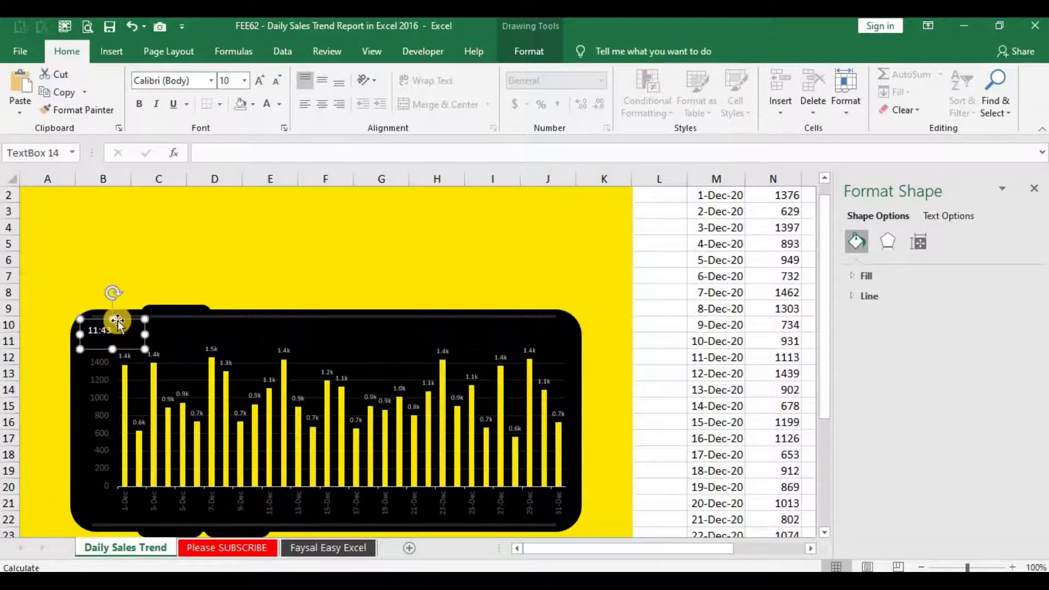
key(Left)
key(Up)
key(Up)
key(Up)
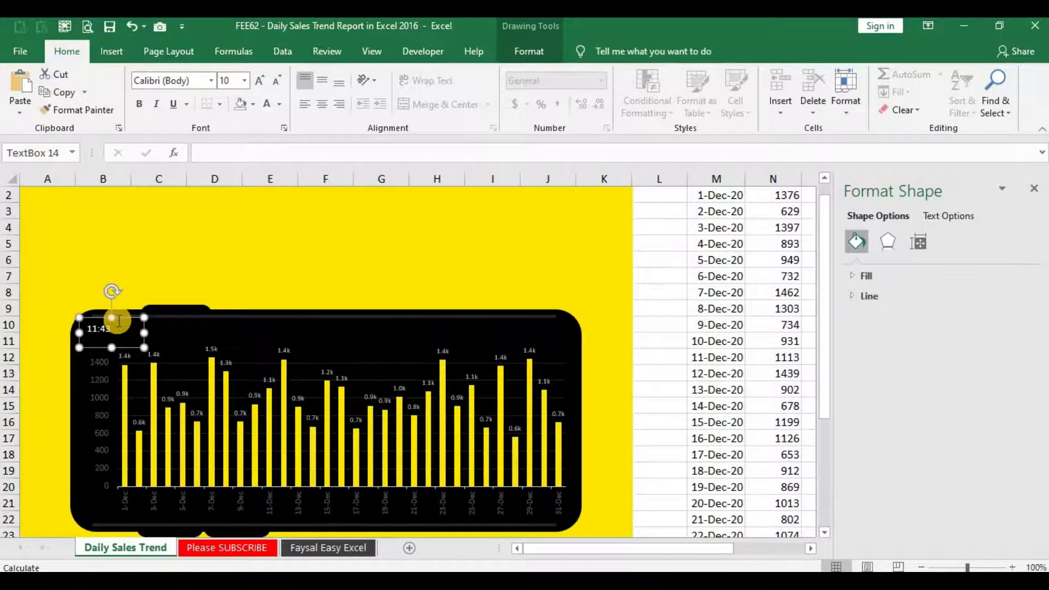
key(Up)
key(Up)
key(Up)
key(Up)
key(Down)
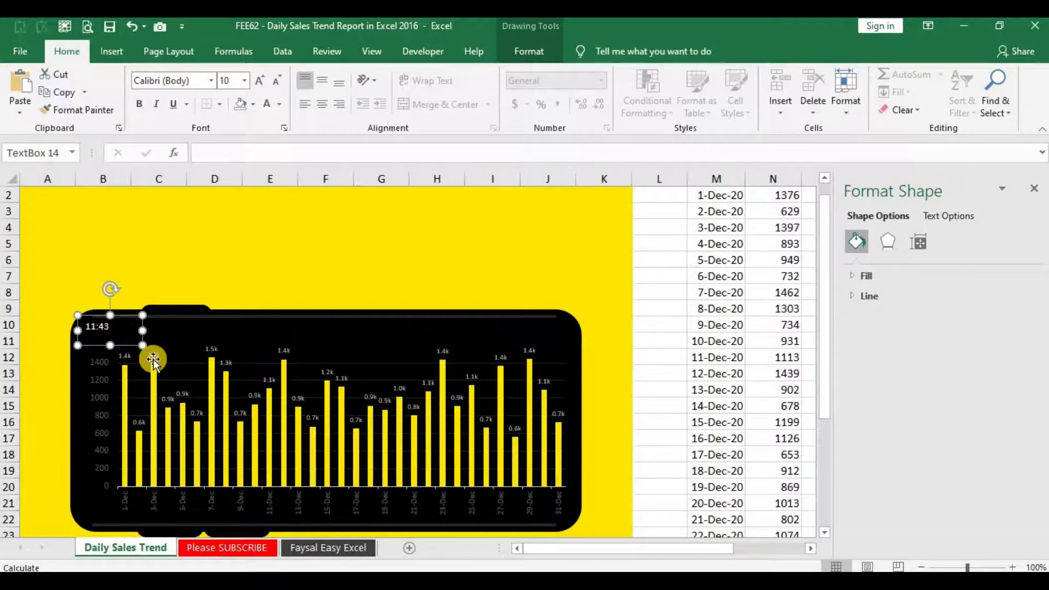
- Extend the plot area left, narrow the clock box at font size 10, and copy it to the top-right
click(148, 372)
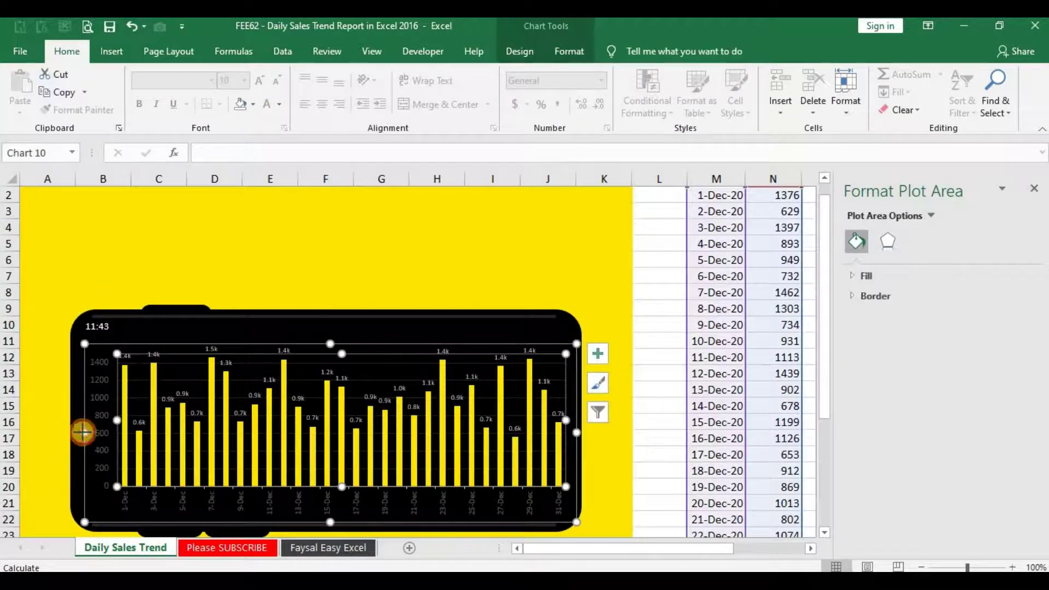
drag(82, 432, 79, 433)
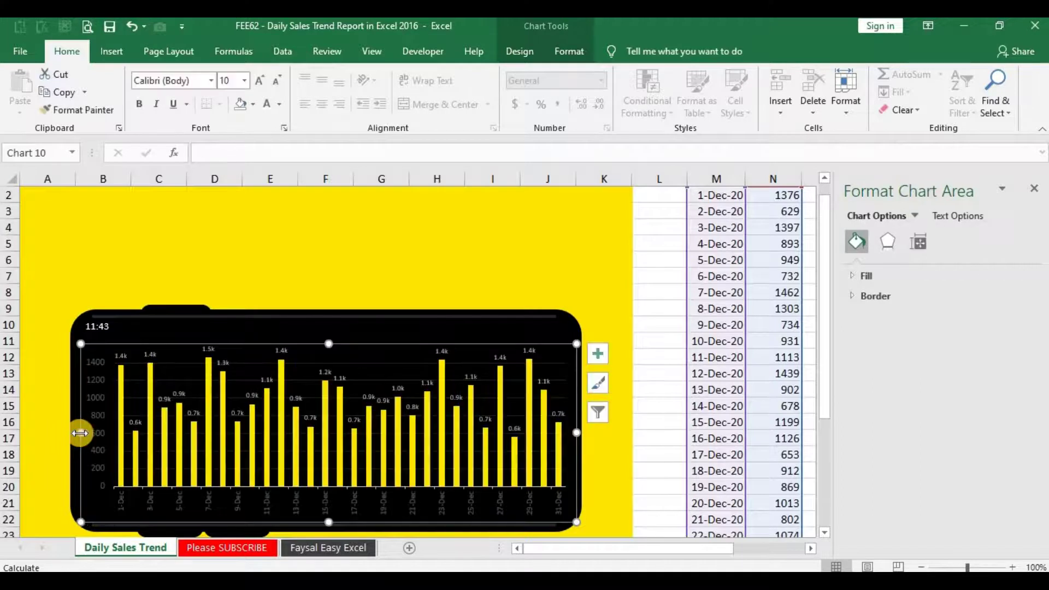
click(98, 326)
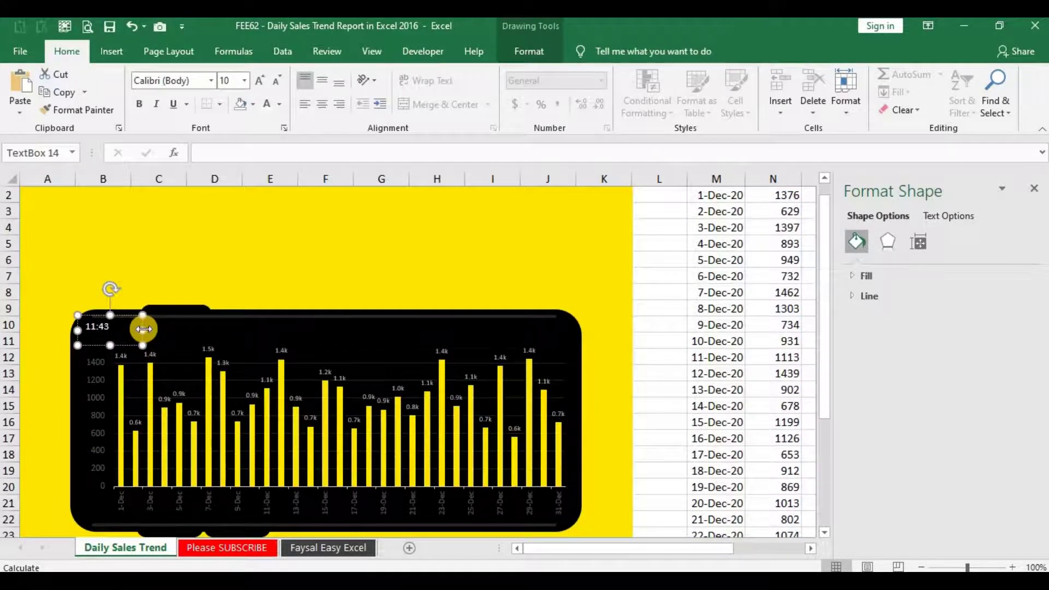
drag(143, 343, 125, 329)
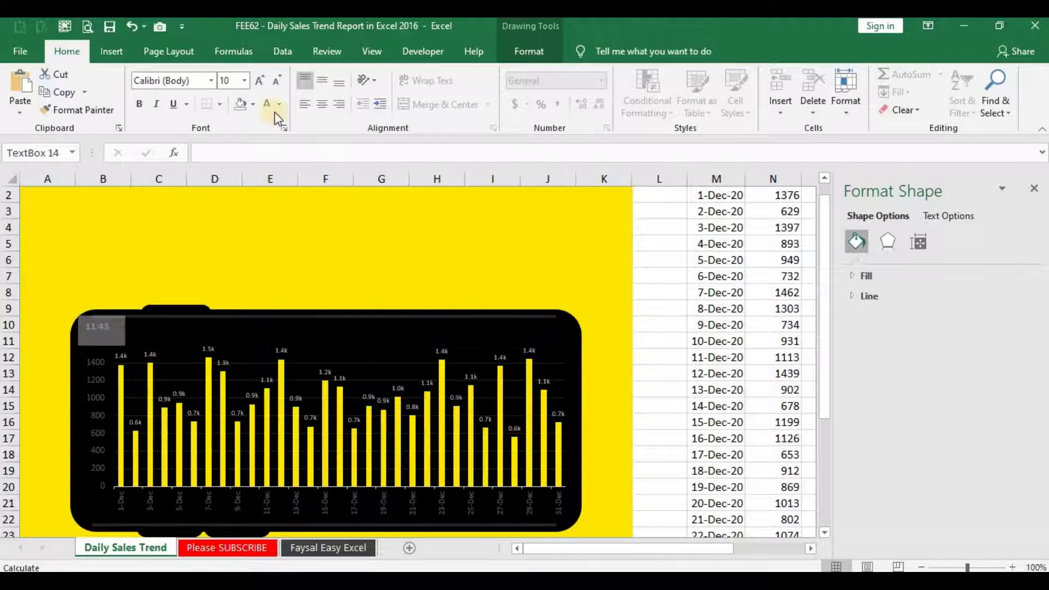
click(260, 80)
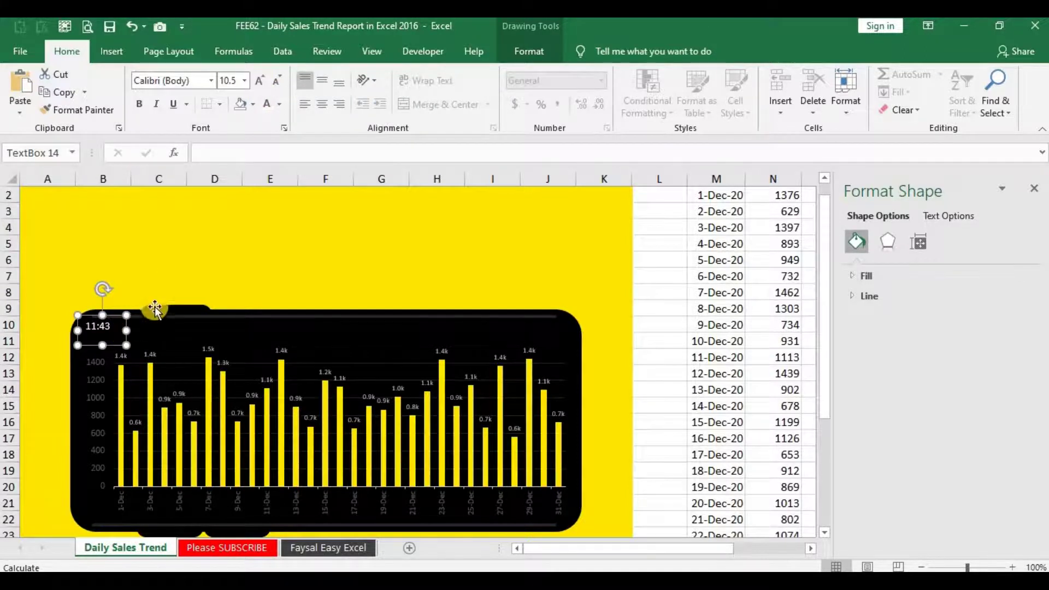
click(277, 80)
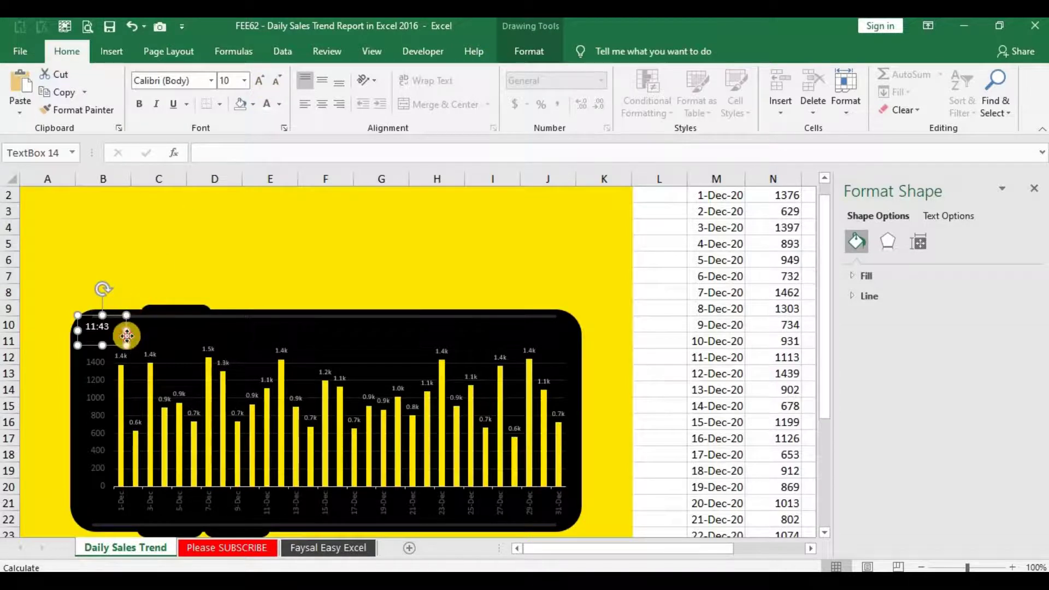
click(525, 348)
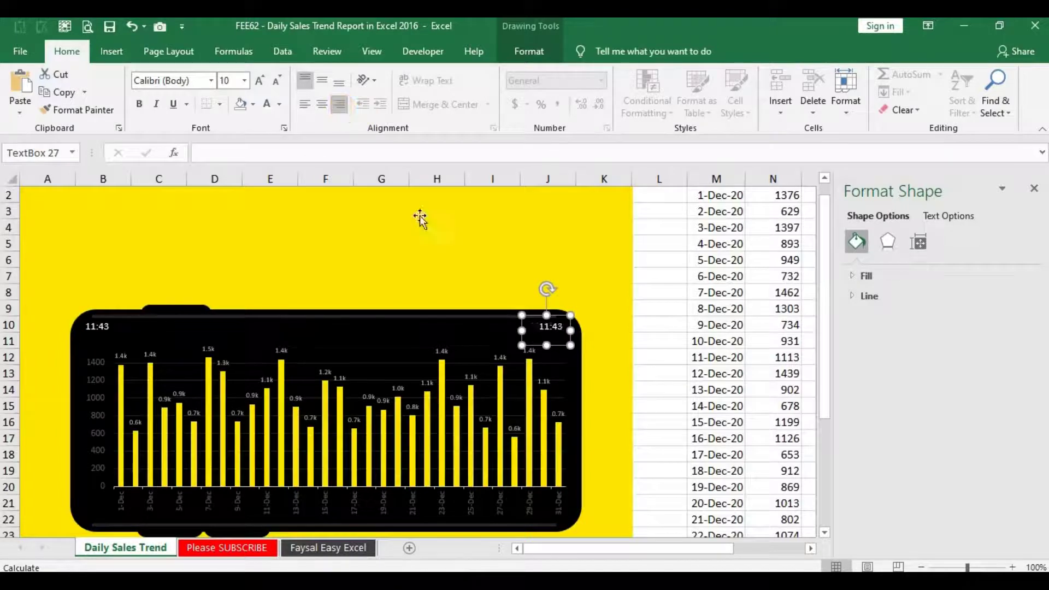
- Insert the battery icon from the Mobile Icons symbols into the copied top-right text box
click(547, 332)
click(109, 52)
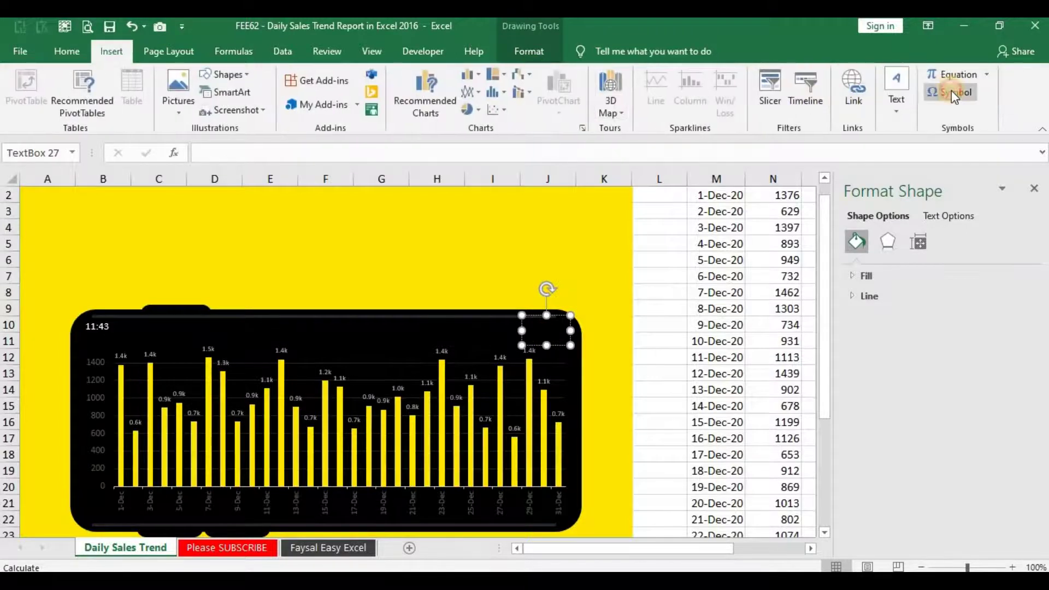
click(952, 90)
click(438, 332)
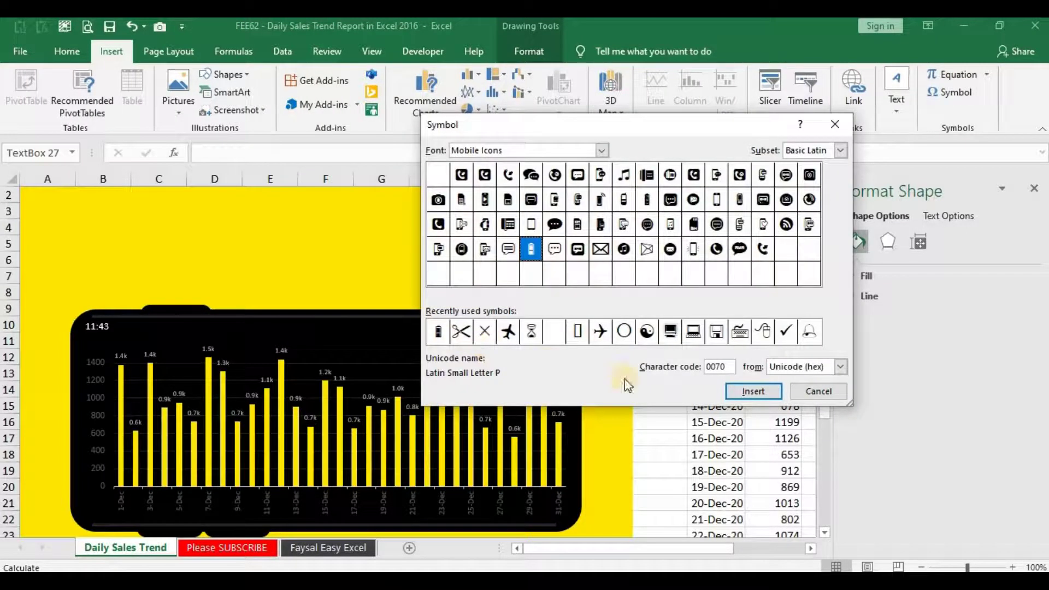
click(748, 391)
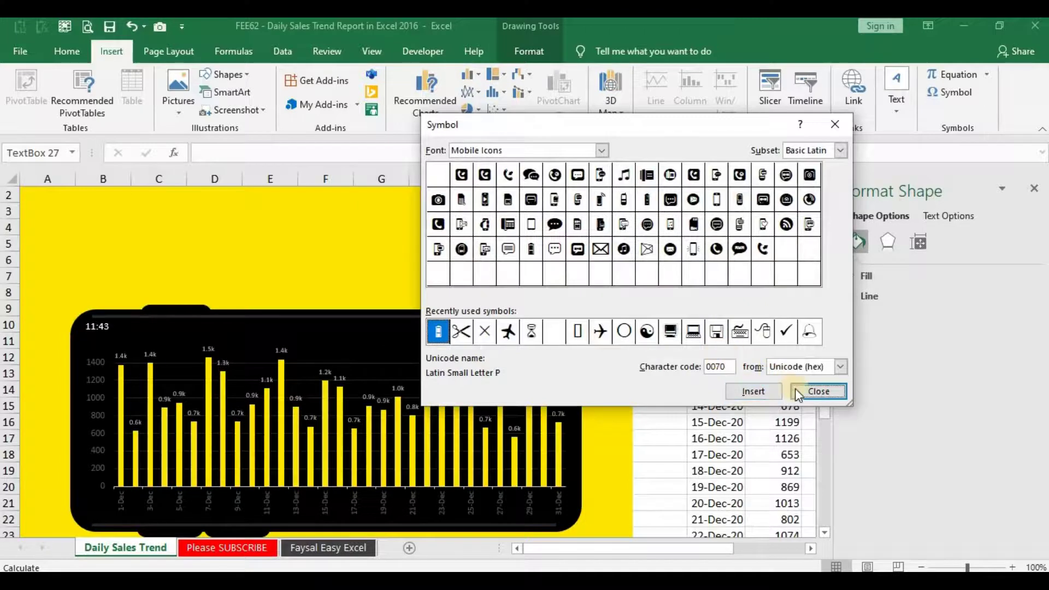
click(814, 391)
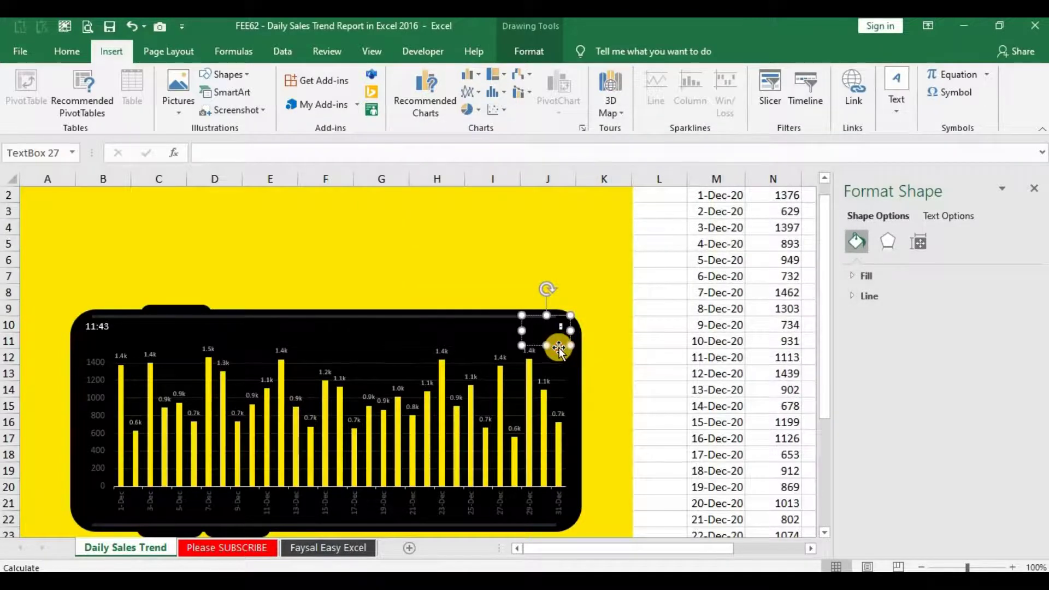
- Rotate the battery icon right 90° so it lies sideways
click(522, 49)
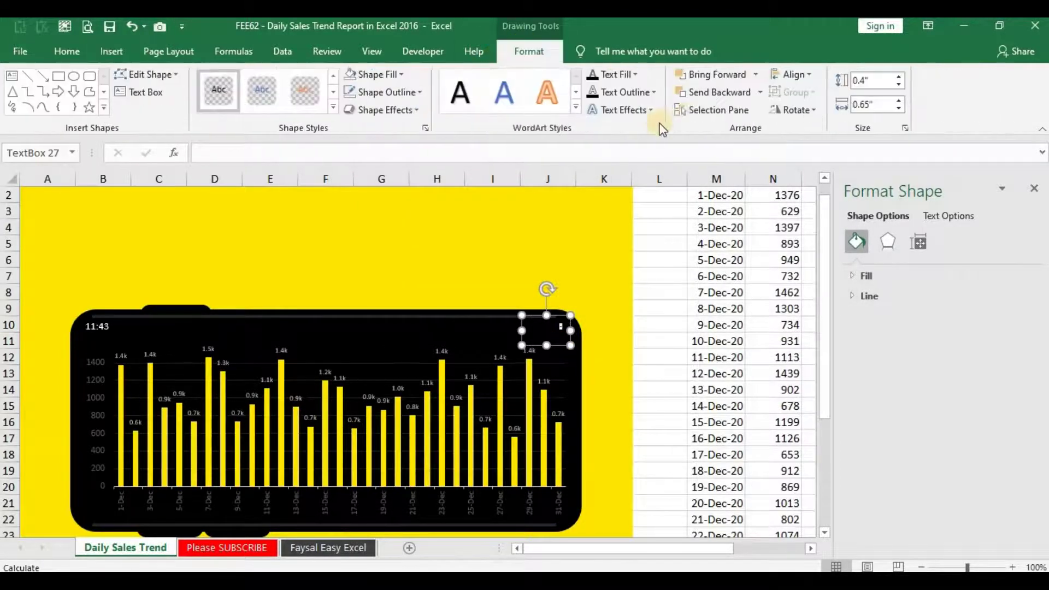
click(796, 112)
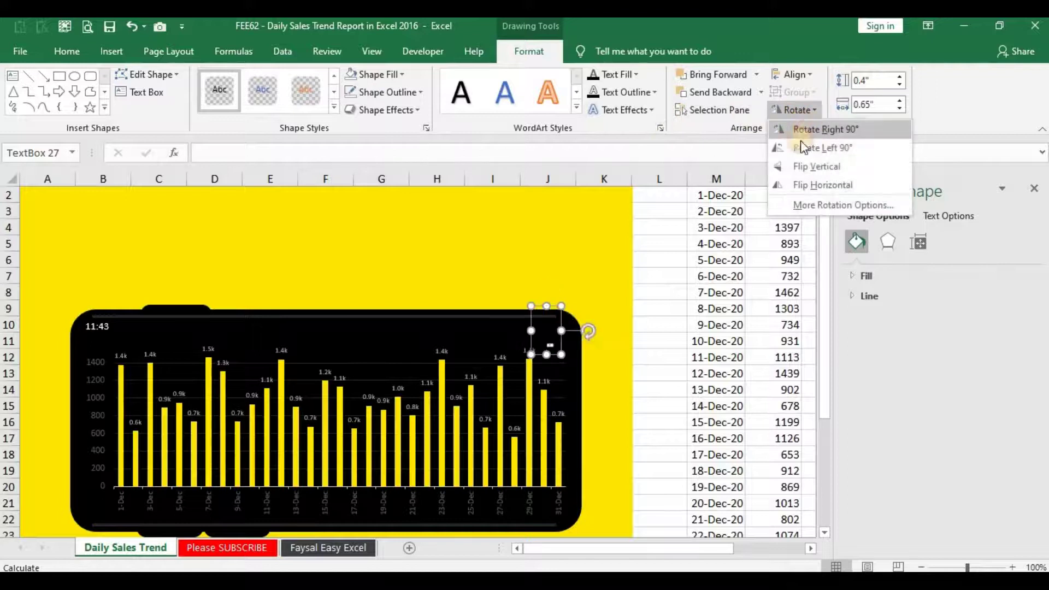
click(801, 135)
click(63, 49)
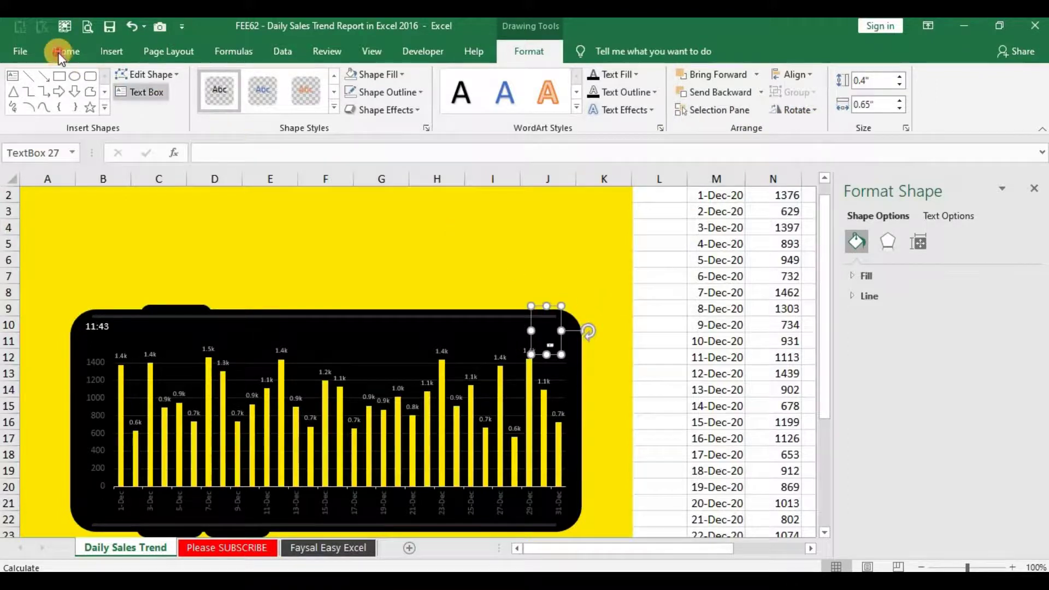
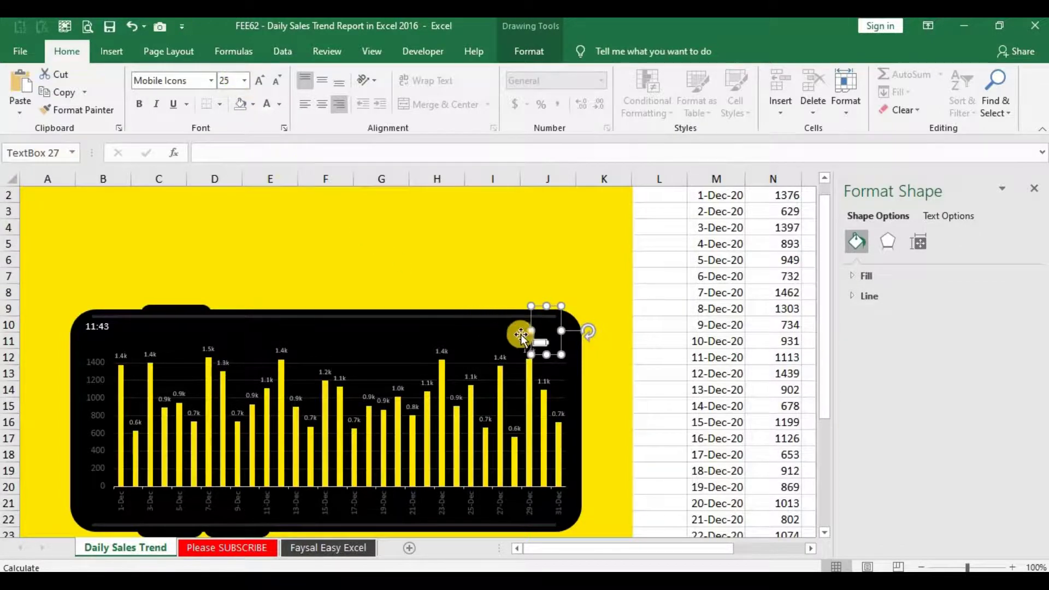
- Widen the battery icon's text box, set its size to 20 pt and nudge it into place
mouse_move(531, 331)
mouse_down()
mouse_move(521, 330)
mouse_move(540, 343)
mouse_move(540, 318)
mouse_move(573, 342)
mouse_move(562, 336)
mouse_up()
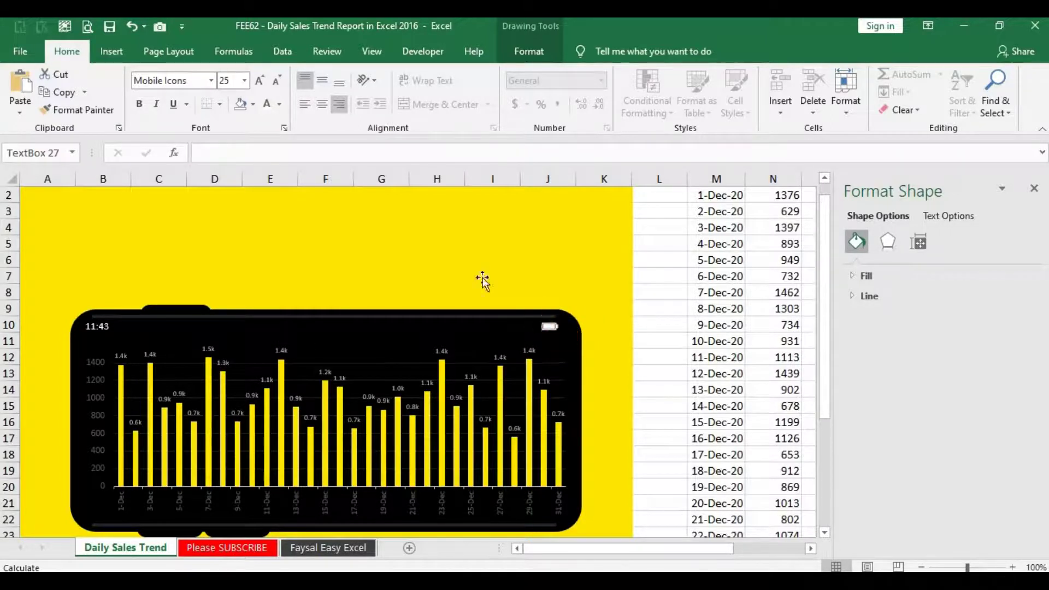
click(274, 80)
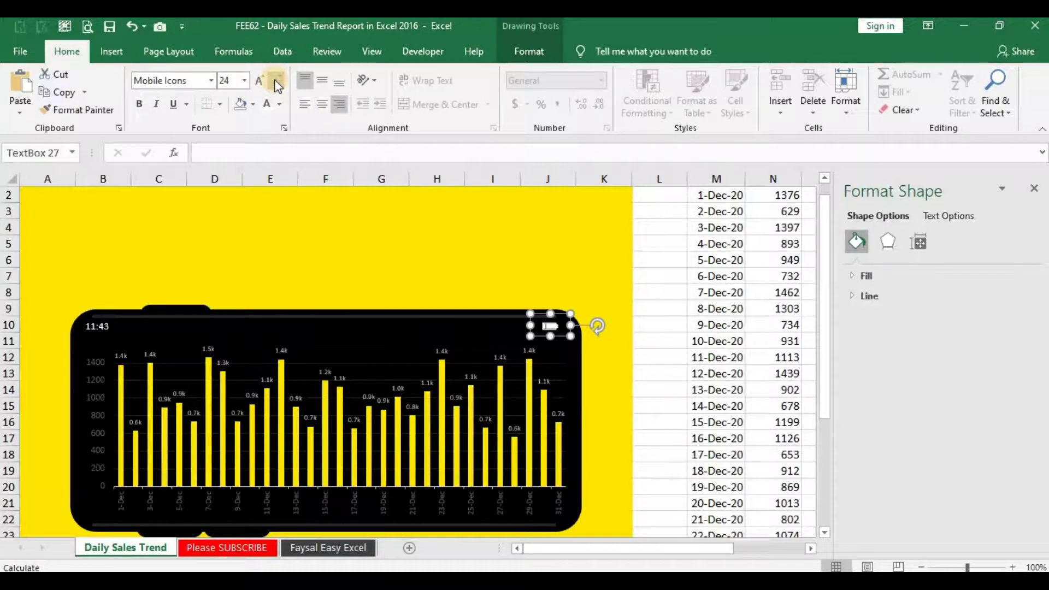
click(274, 80)
click(274, 79)
click(275, 80)
click(260, 83)
key(Up)
key(Up)
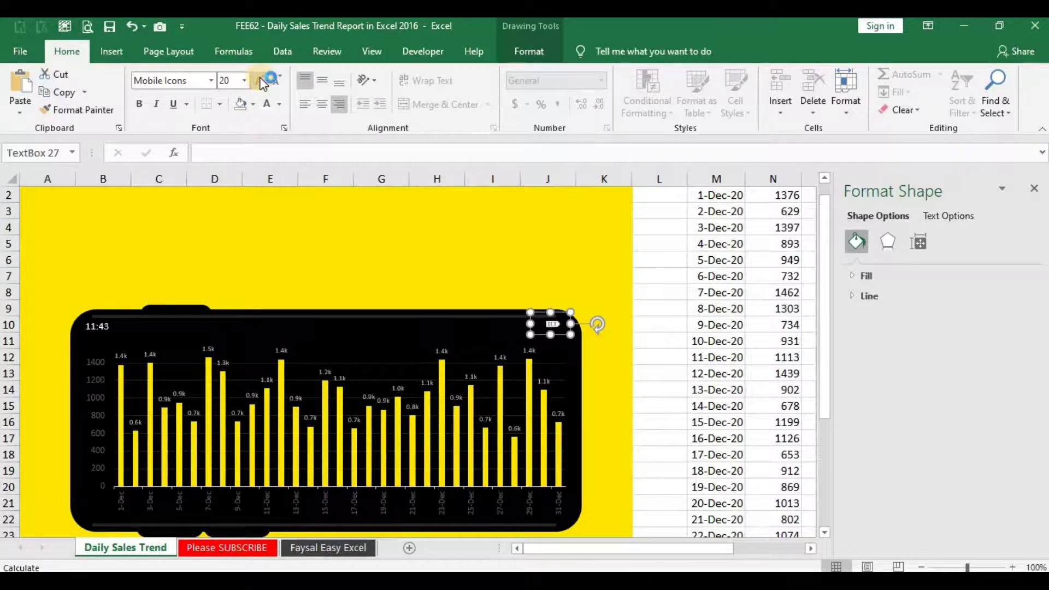
key(Down)
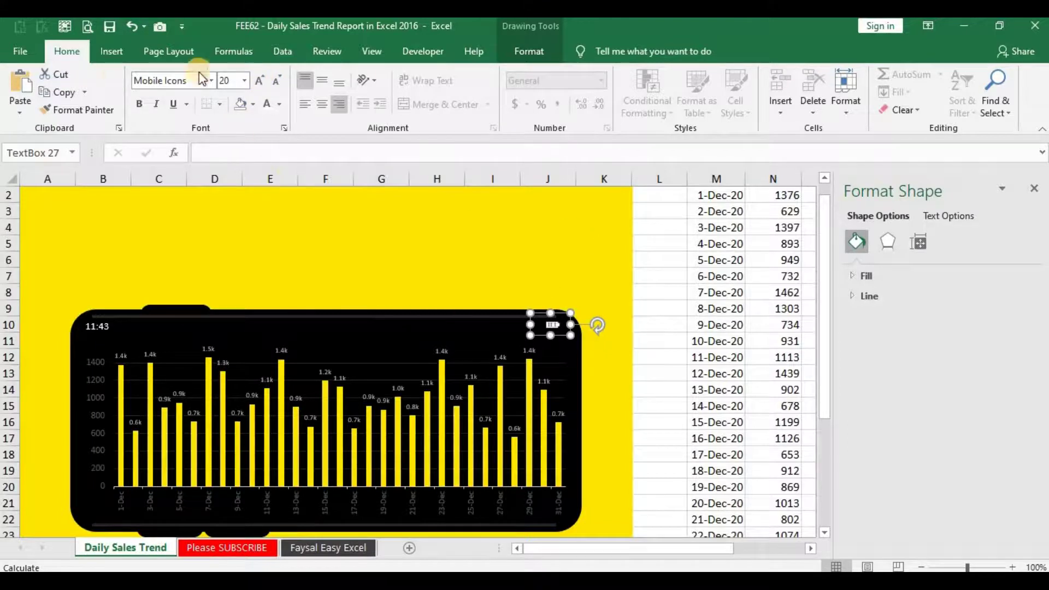
click(112, 51)
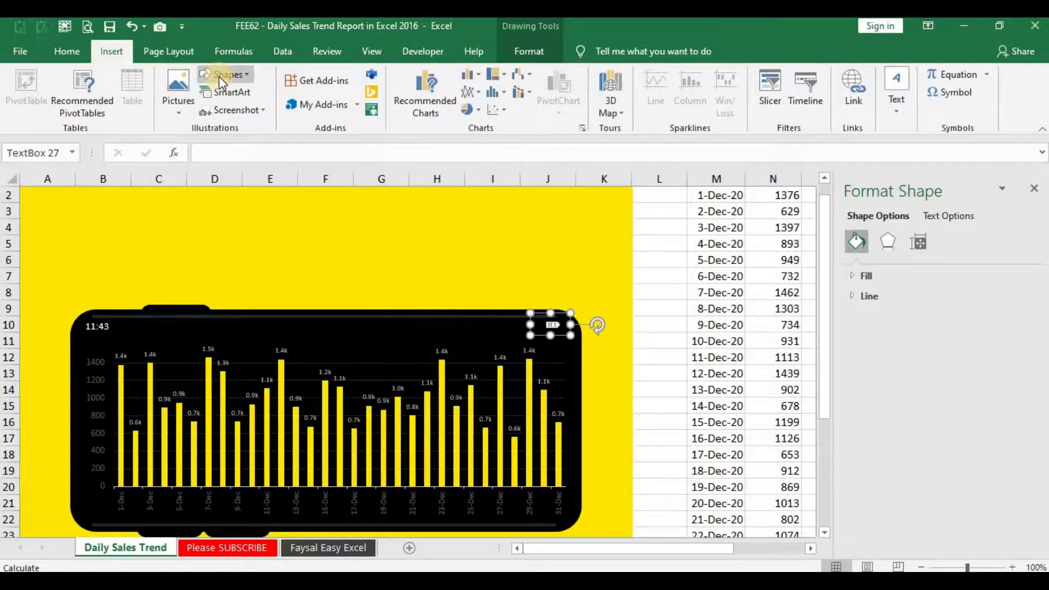
- Copy the 11:43 time label to the phone's top centre as a Daily Sales Trend label
click(115, 334)
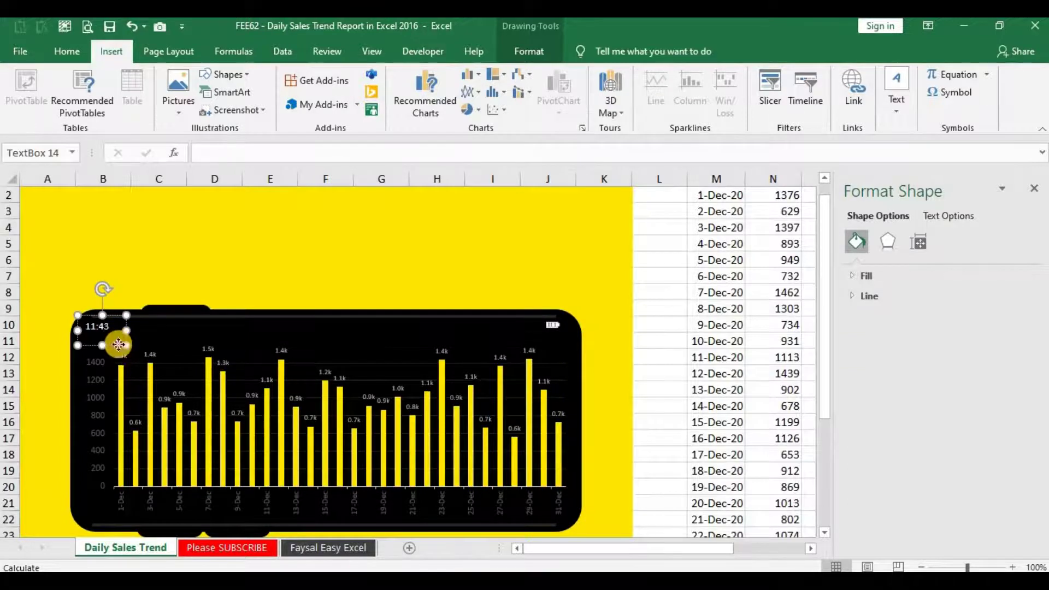
drag(118, 344, 332, 332)
text(Daily Sales Trend)
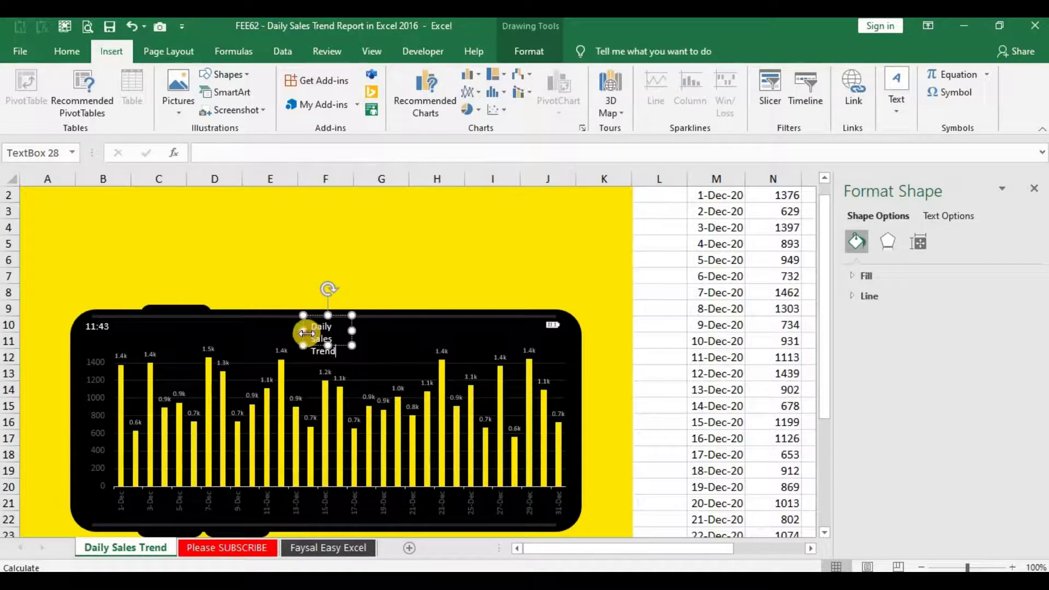
drag(304, 332, 256, 330)
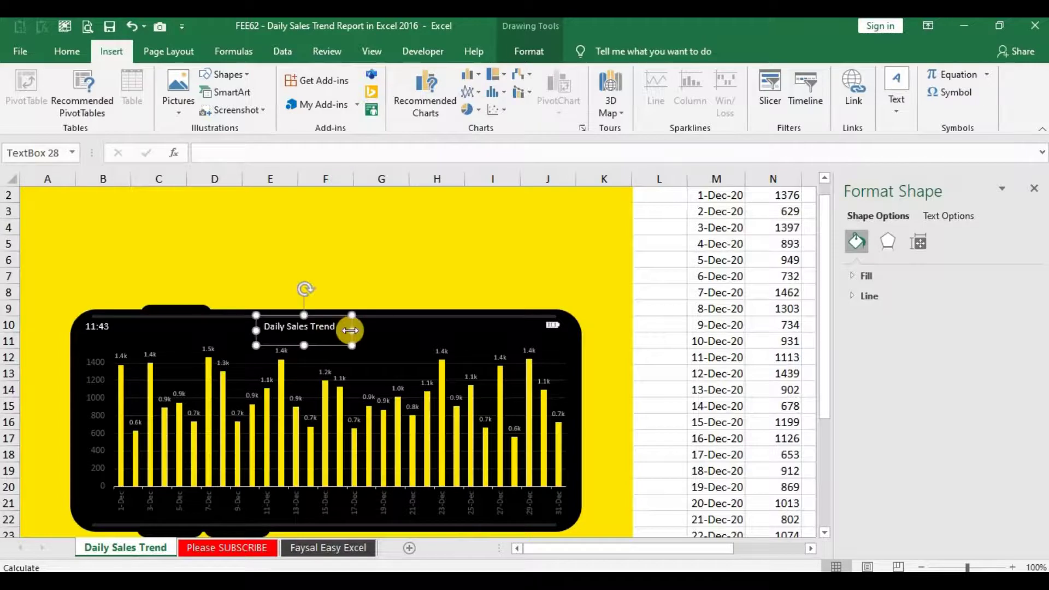
- Centre the title horizontally and vertically, enlarge it to 10.5 pt, and nudge it into position
click(67, 51)
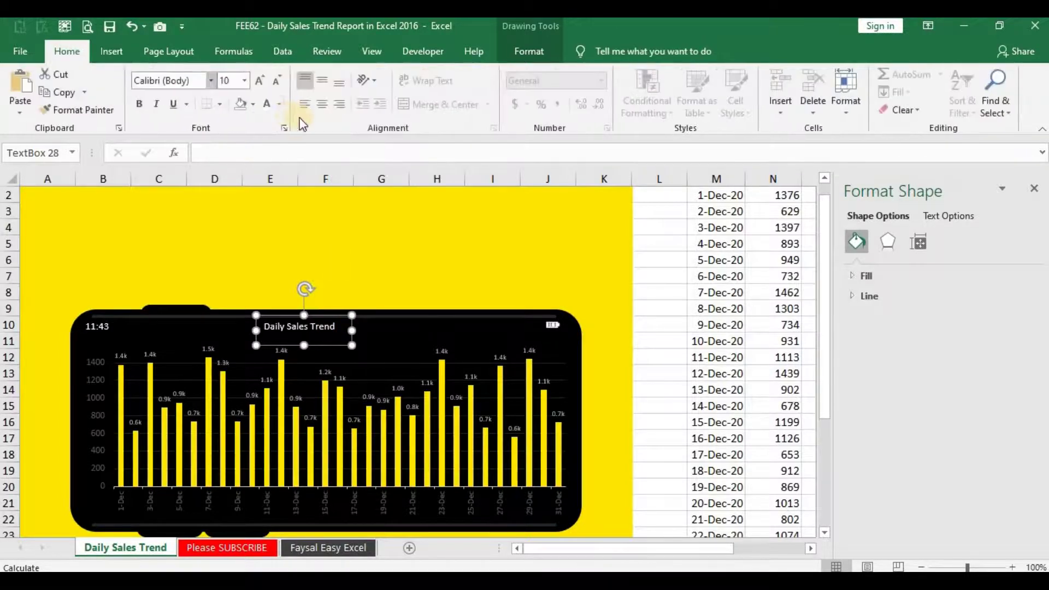
click(322, 103)
click(323, 81)
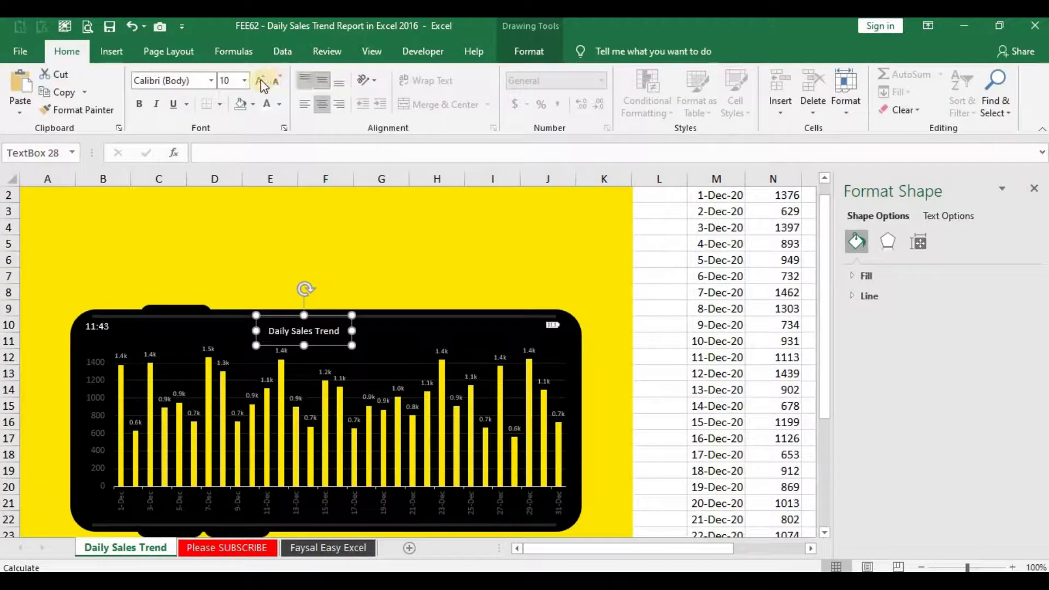
click(260, 81)
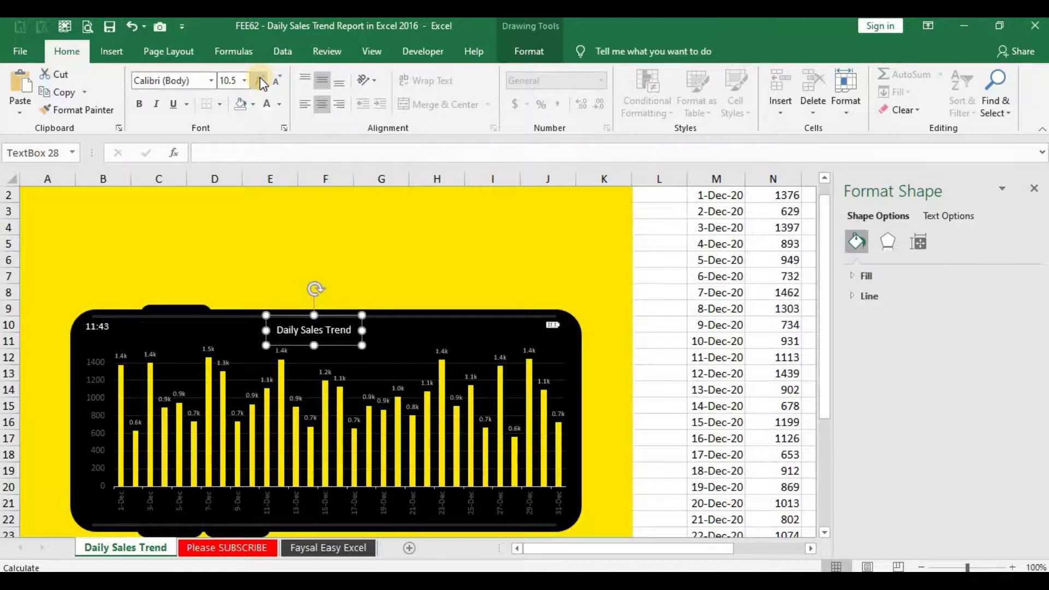
key(Right)
key(Right)
key(Right)
key(ctrl+Left)
key(ctrl+Up)
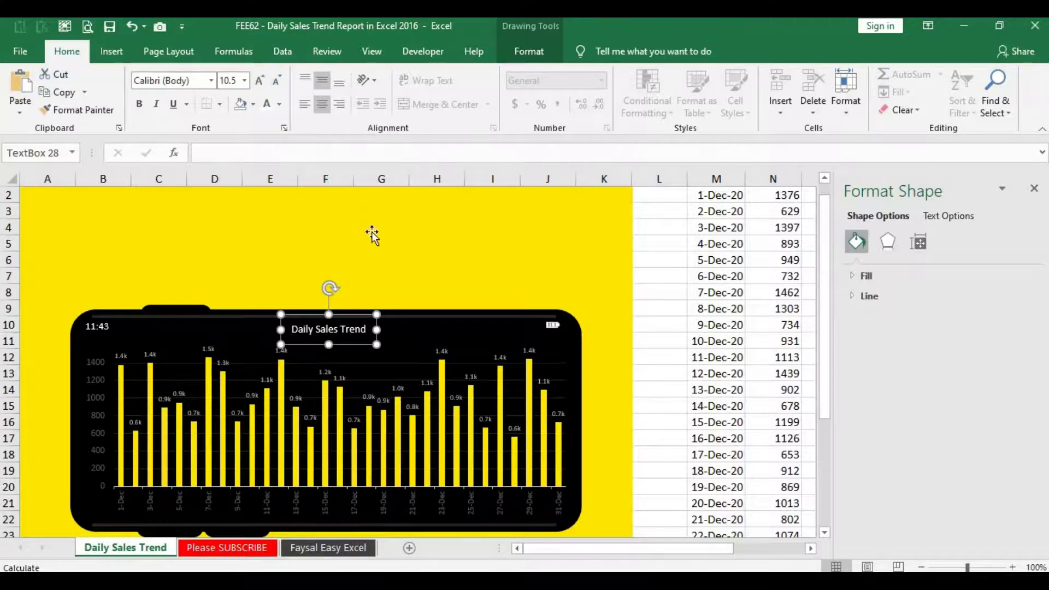
click(401, 355)
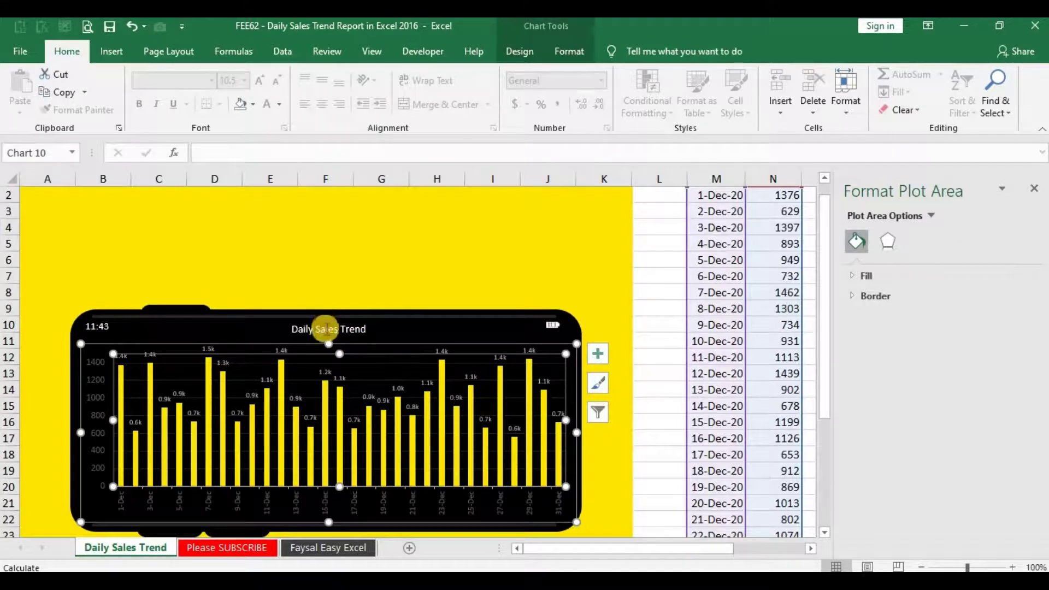
- Draw a new text box on the yellow background above the phone
click(326, 328)
click(252, 232)
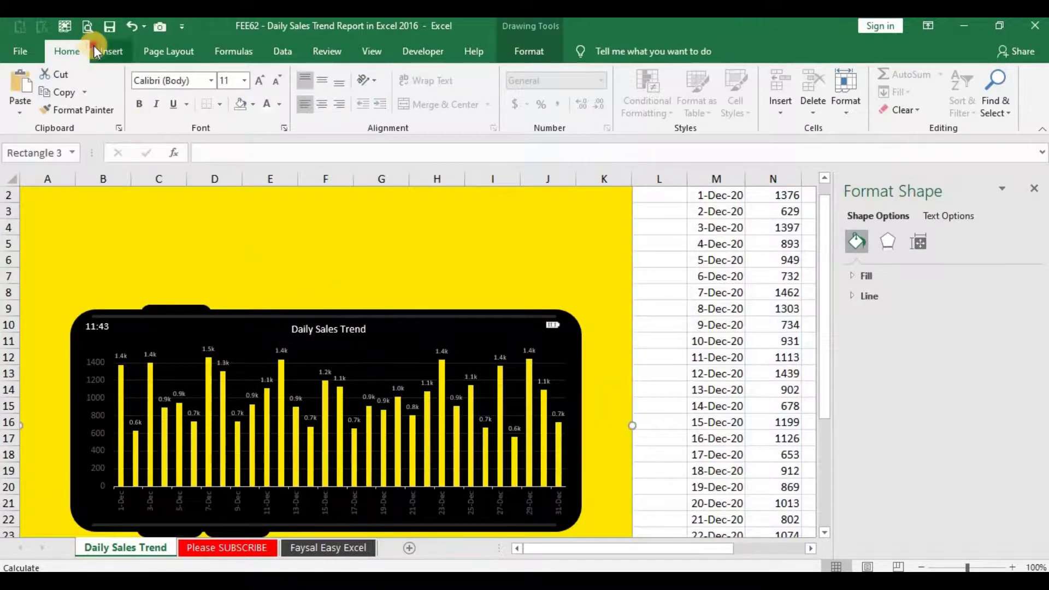
click(95, 48)
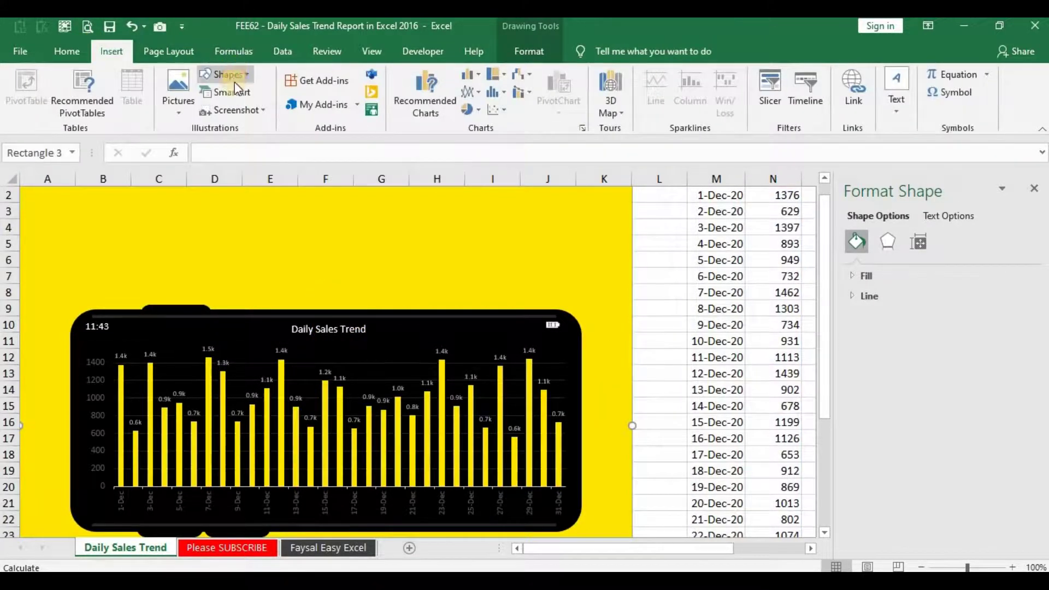
click(234, 74)
click(189, 106)
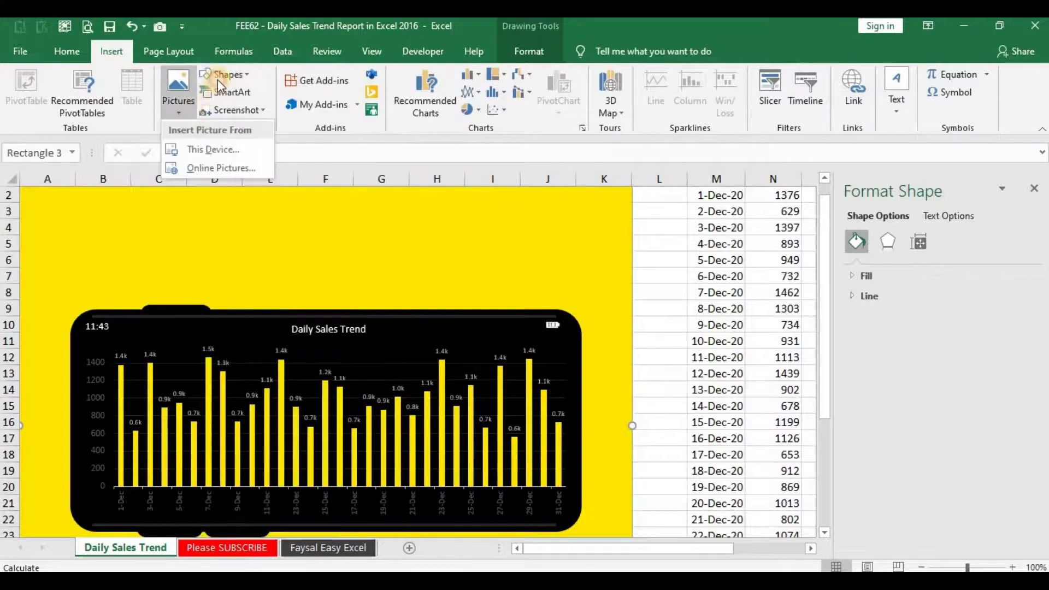
click(218, 80)
click(206, 116)
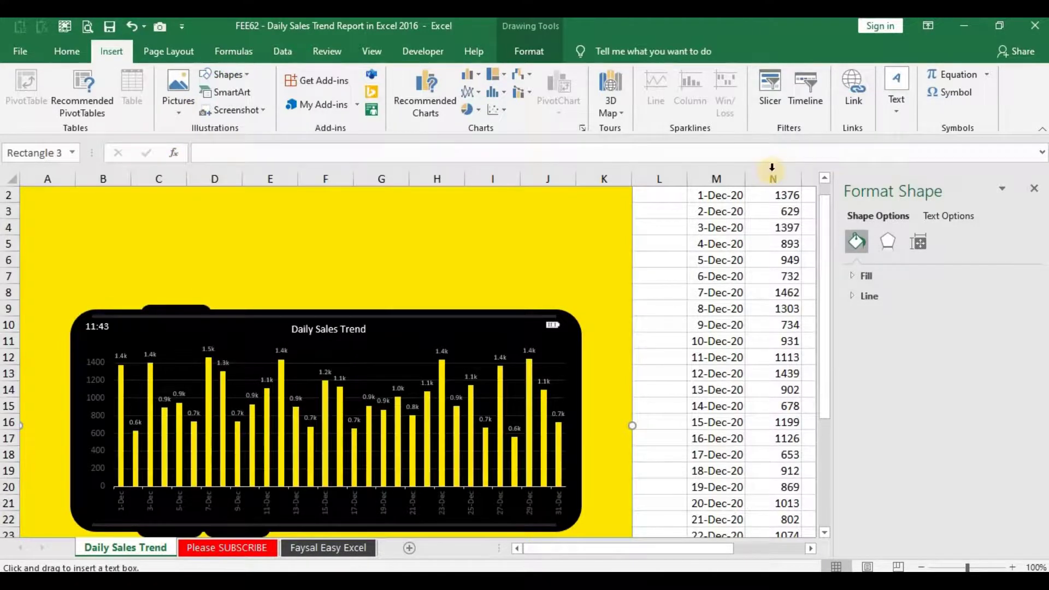
click(825, 182)
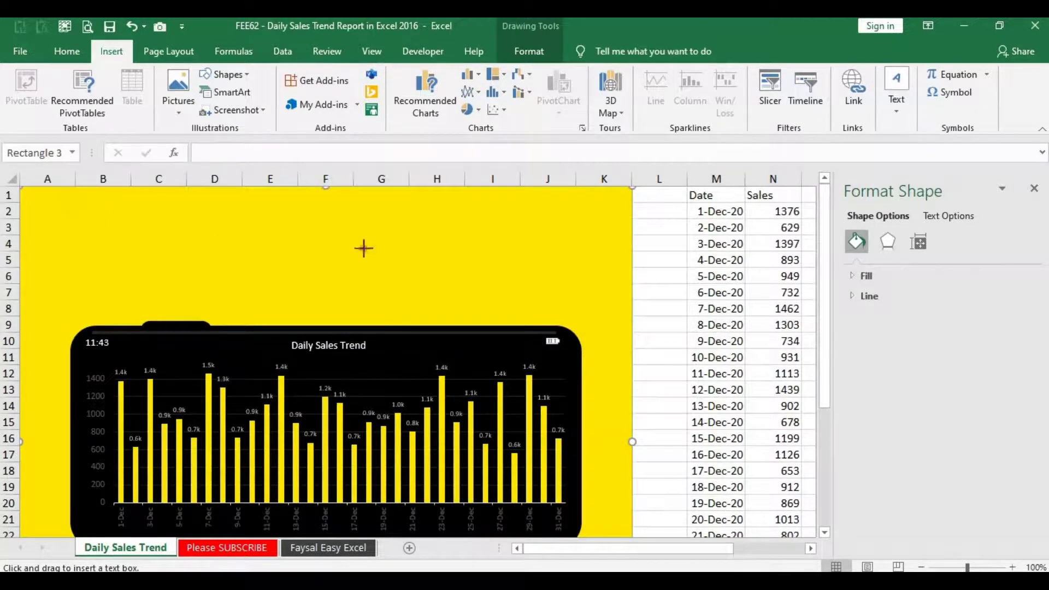
drag(364, 248, 520, 272)
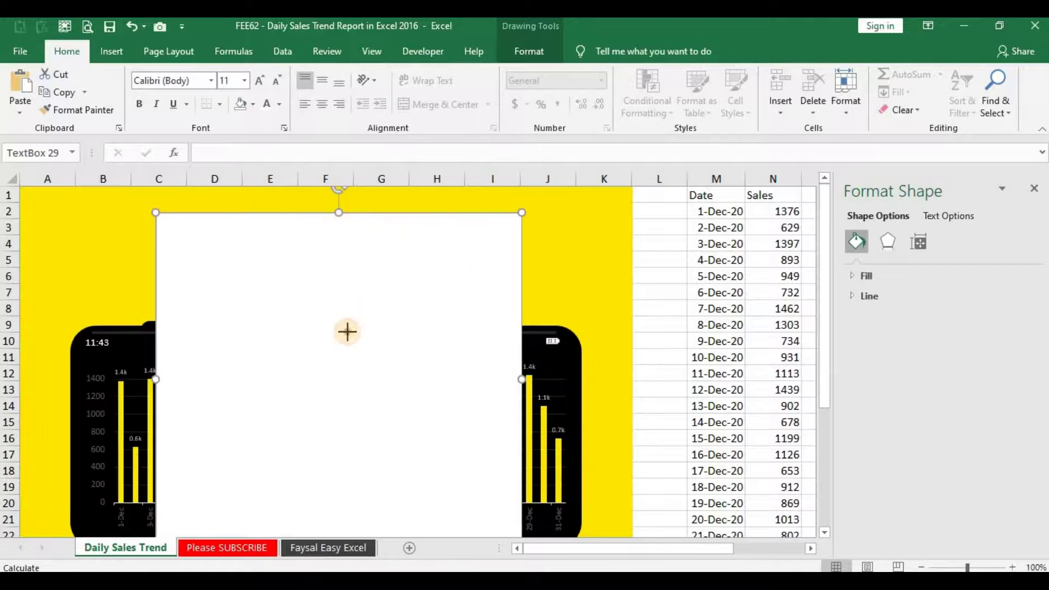
- Type DAILY SALES TREND into the box, centre it both ways, and shorten the box
drag(347, 331, 368, 404)
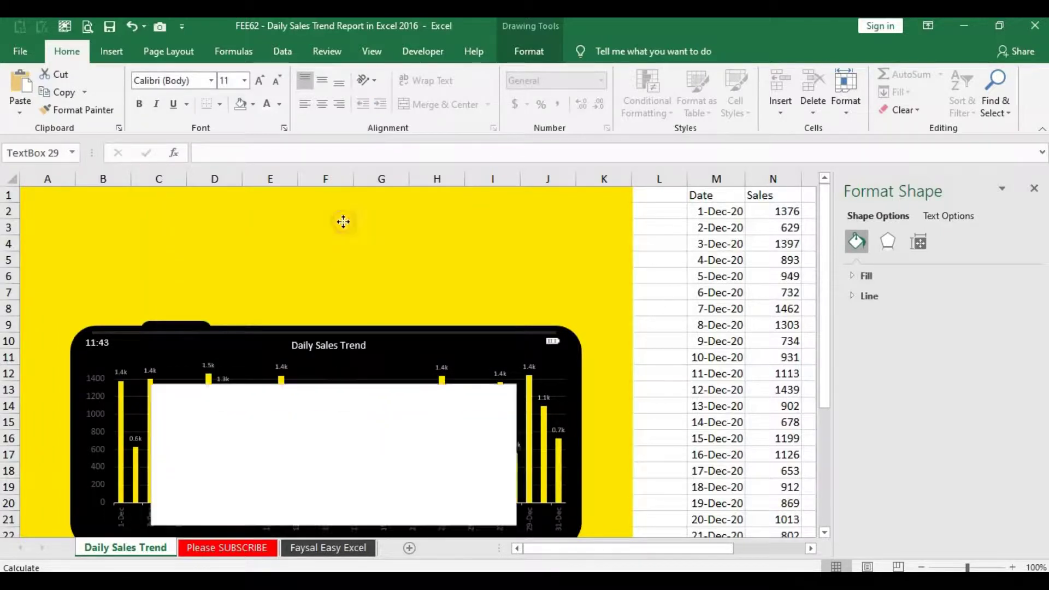
drag(343, 221, 344, 218)
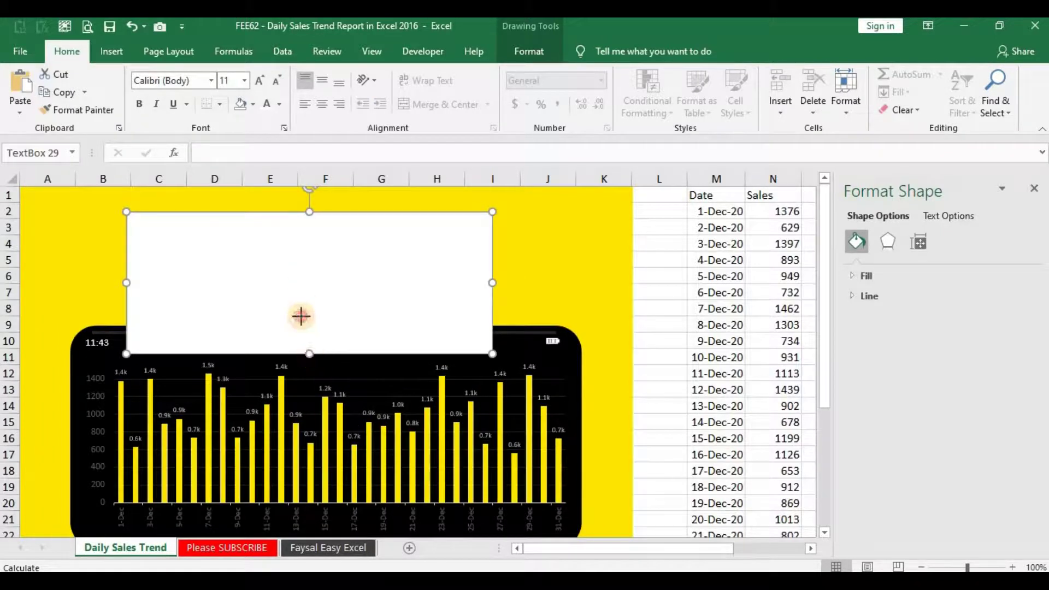
drag(301, 316, 301, 316)
text(DAILY SALES TREN)
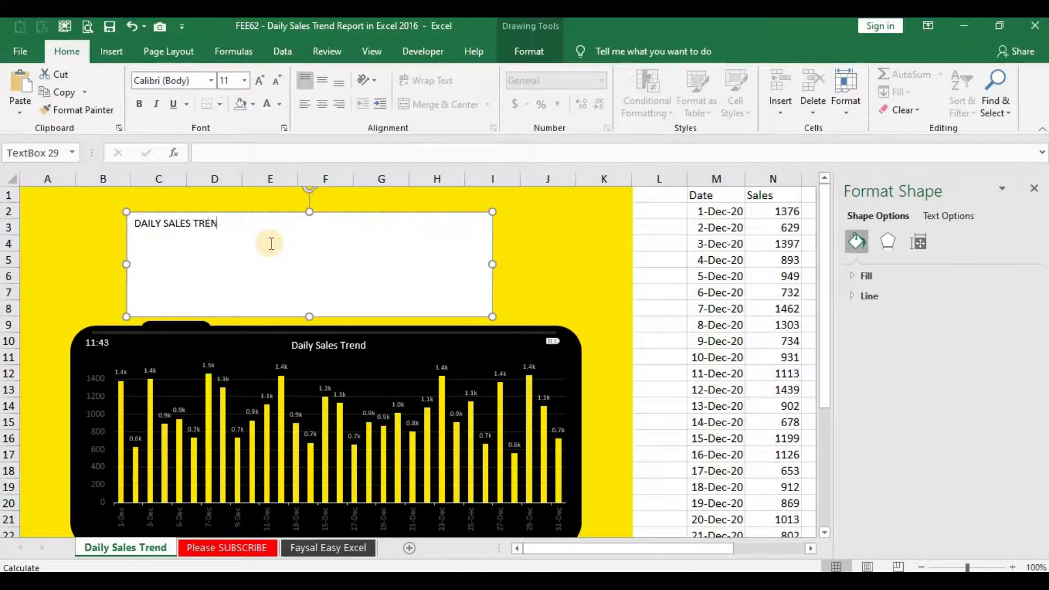
text(D)
click(322, 104)
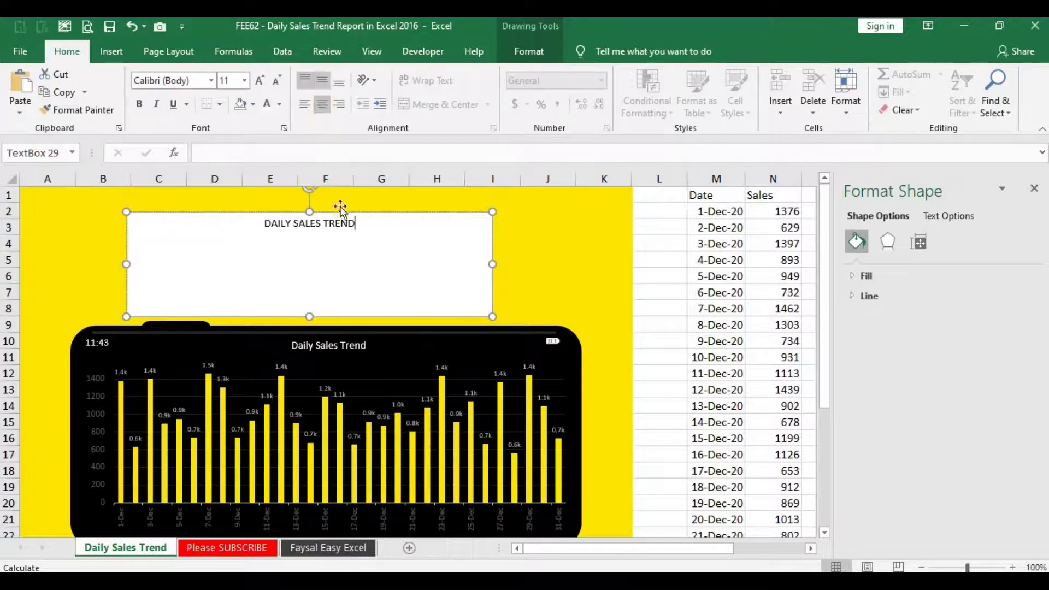
click(322, 81)
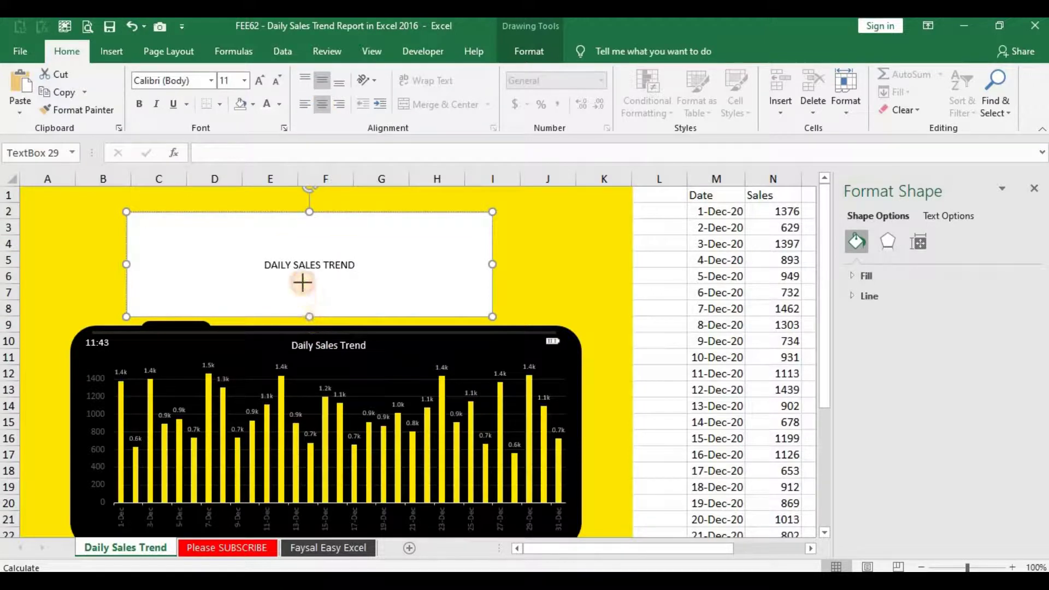
drag(310, 315, 300, 265)
text(48)
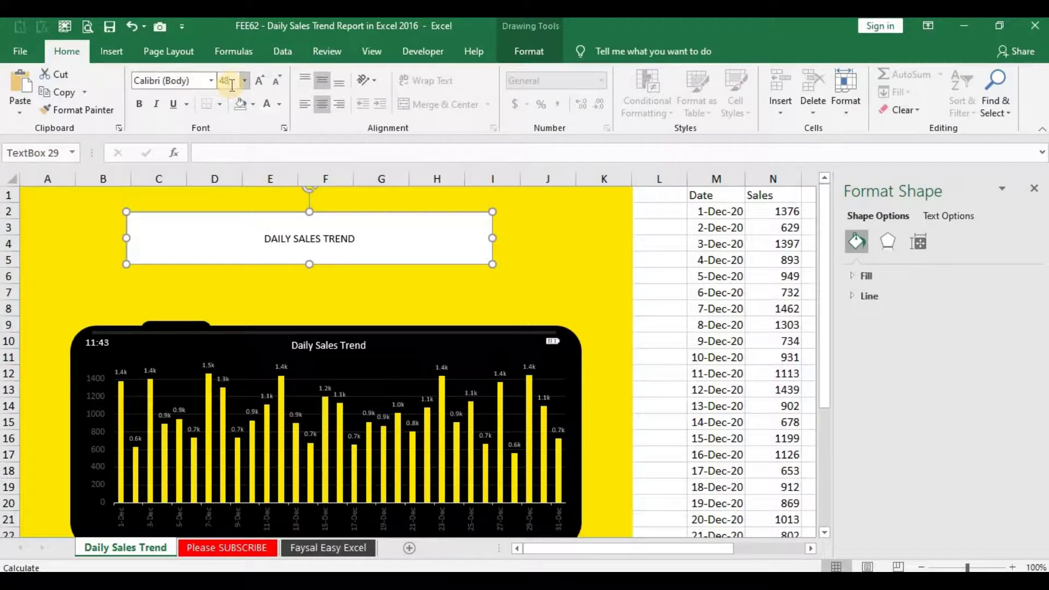
- Set the heading text to 48 pt and widen the box so it fits on one line
key(Return)
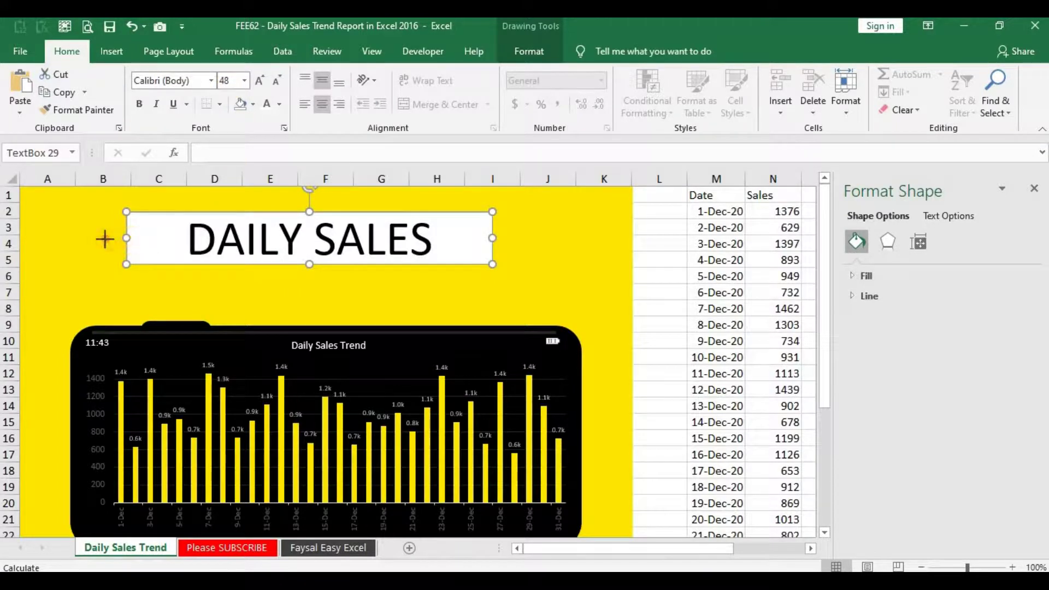
drag(104, 239, 64, 238)
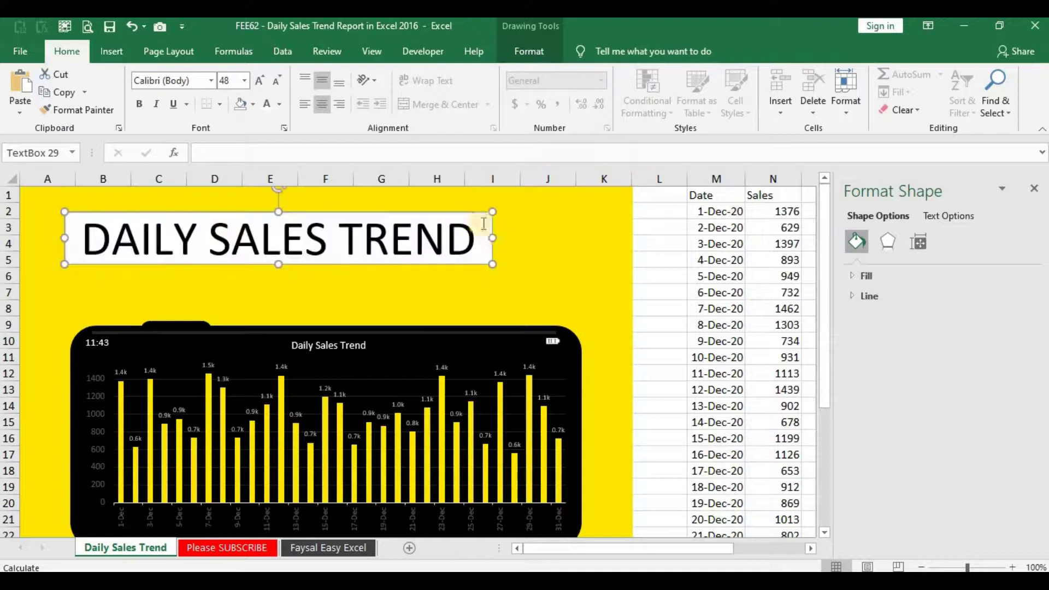
drag(513, 237, 543, 237)
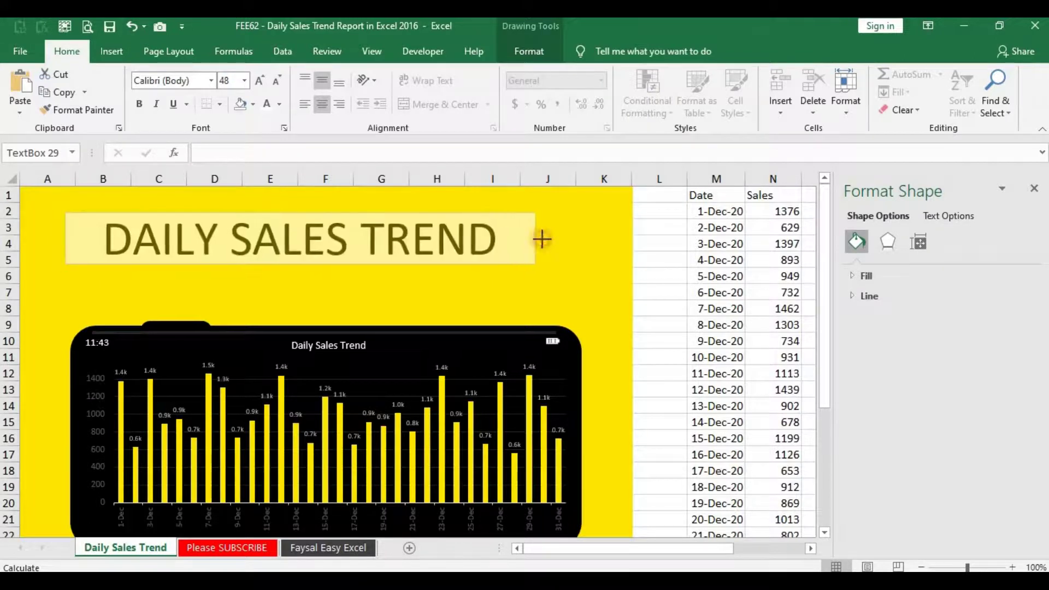
- Give the title box No Fill and No Outline, nudge it right, and duplicate it just below
click(253, 104)
click(282, 290)
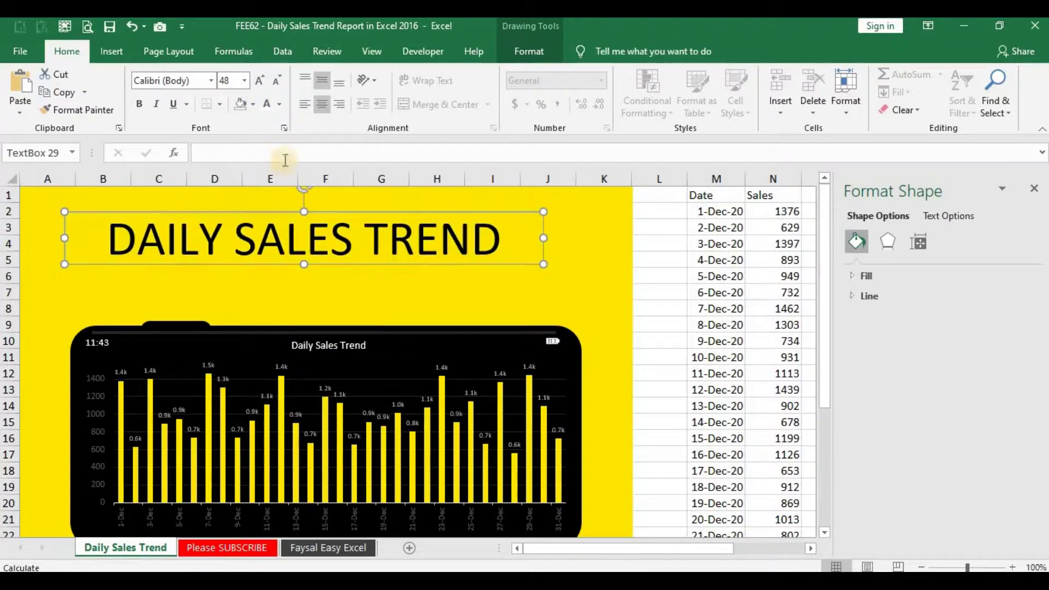
click(280, 109)
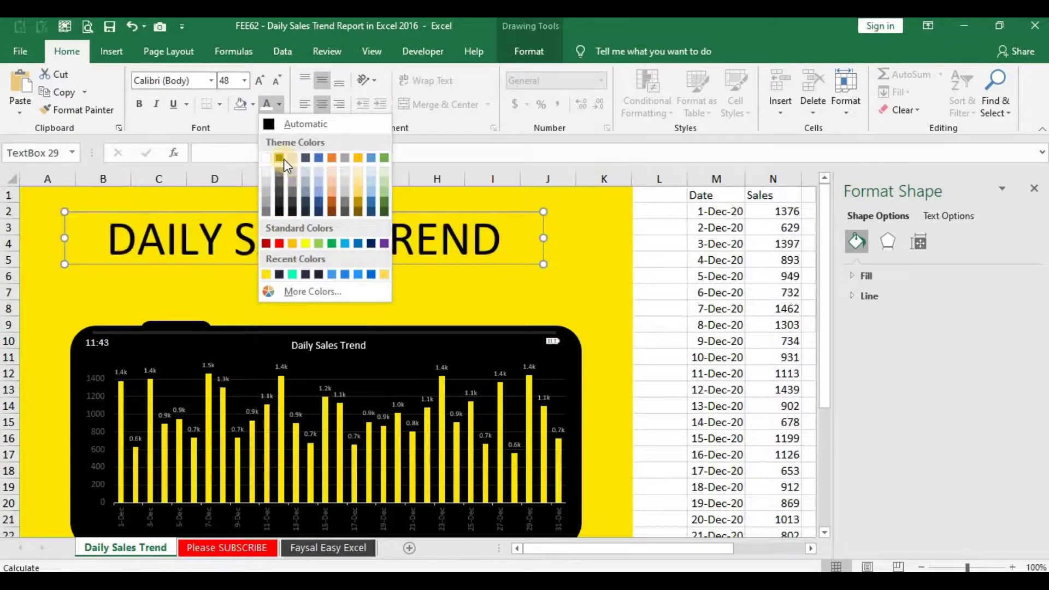
click(523, 45)
click(414, 93)
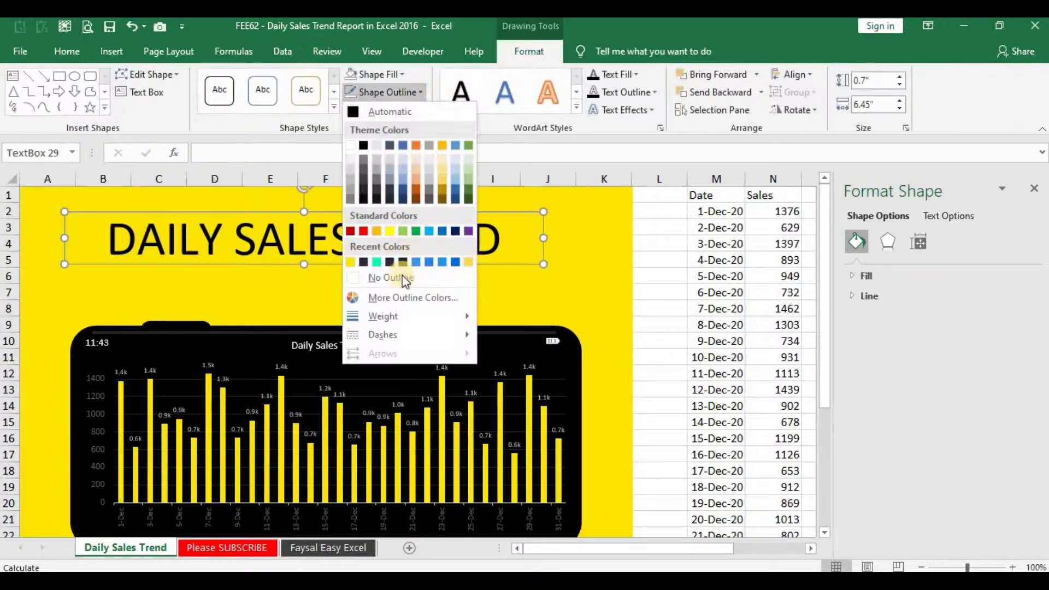
click(403, 279)
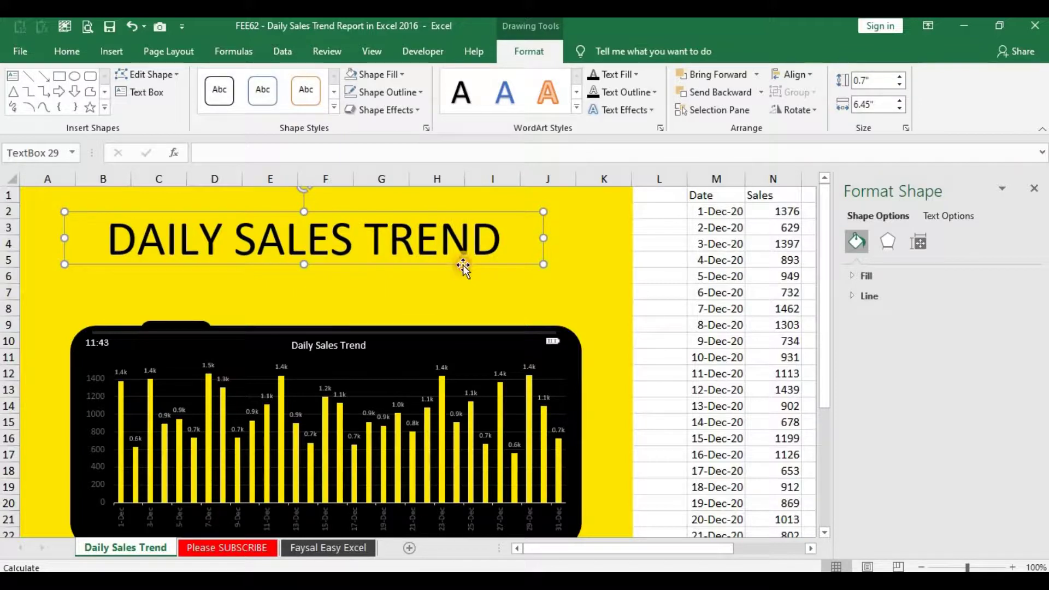
key(Right)
key(Right)
key(Right)
key(Right)
key(Right)
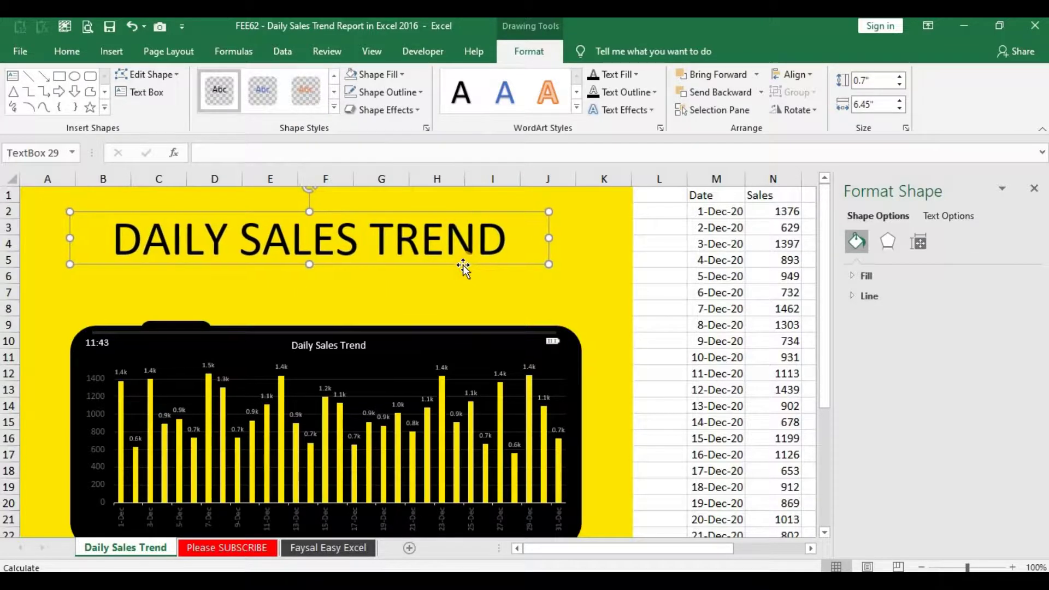
key(Right)
key(Right)
key(Right)
key(Right)
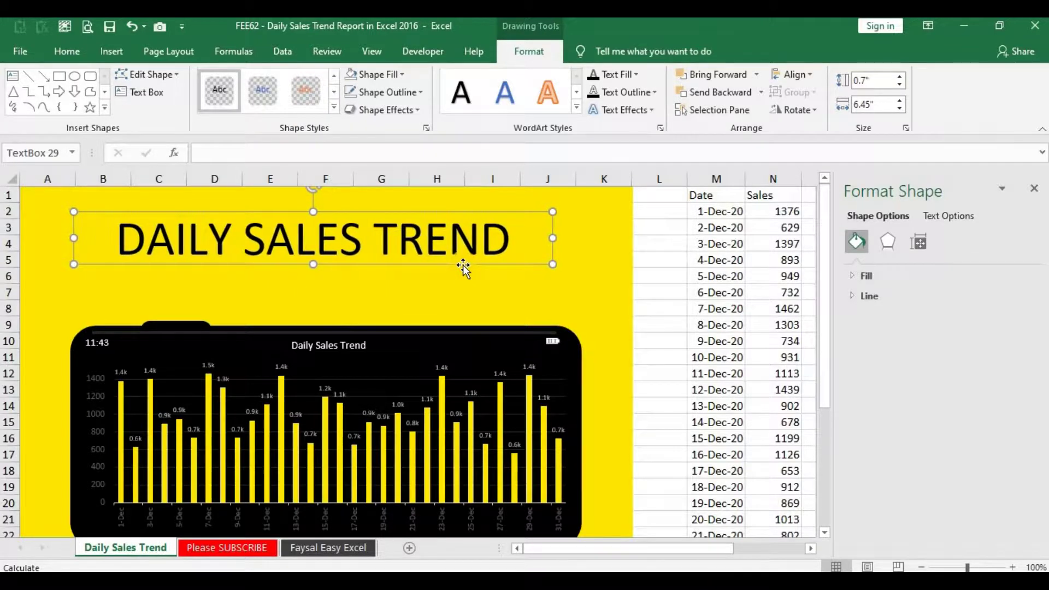
drag(470, 264, 475, 302)
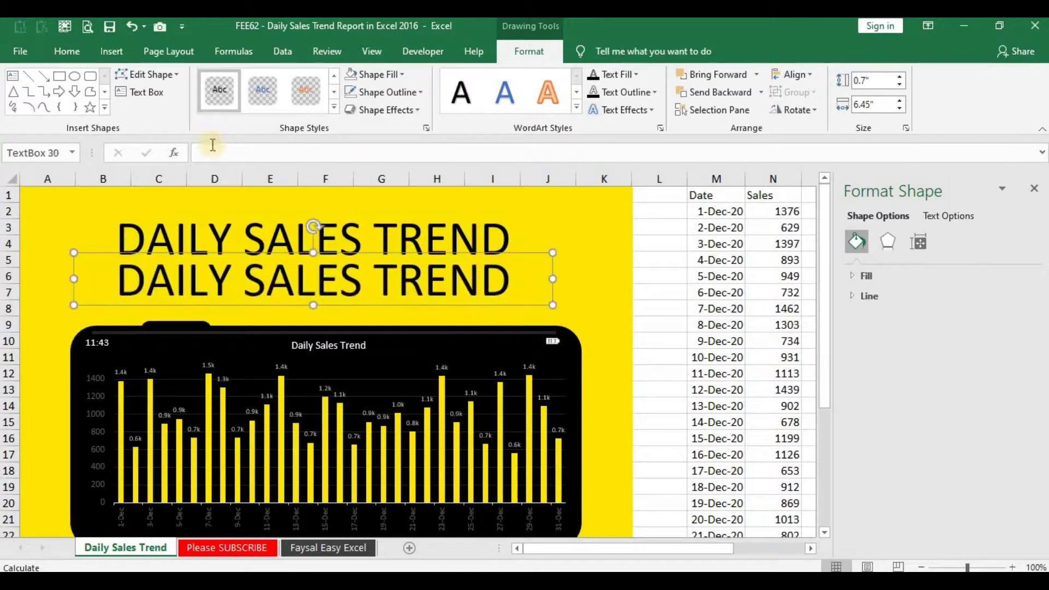
- Set the copied box's font size to 20 and delete its text
click(67, 50)
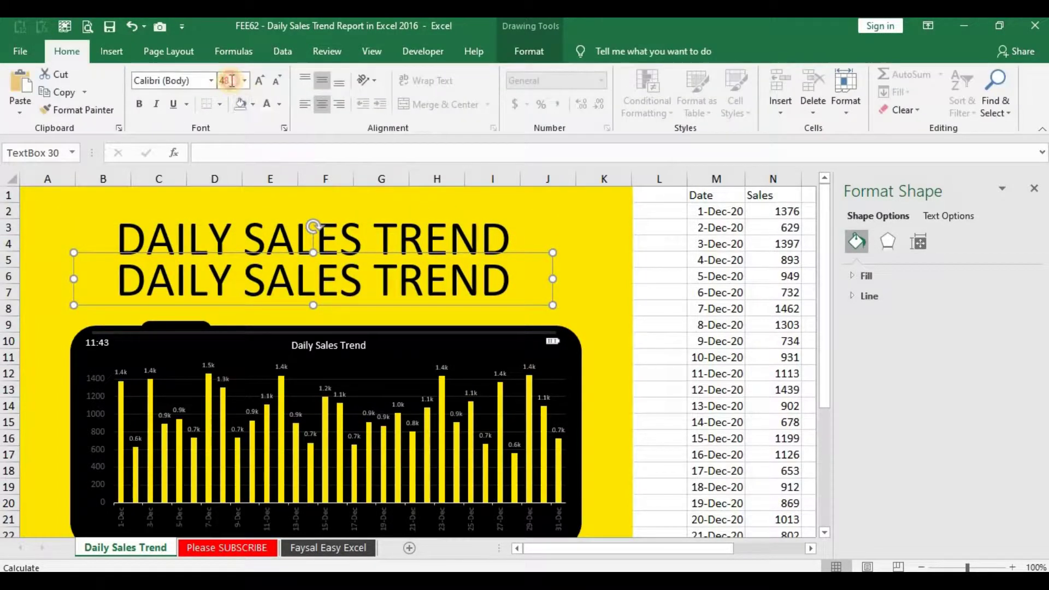
click(229, 81)
text(20)
key(Return)
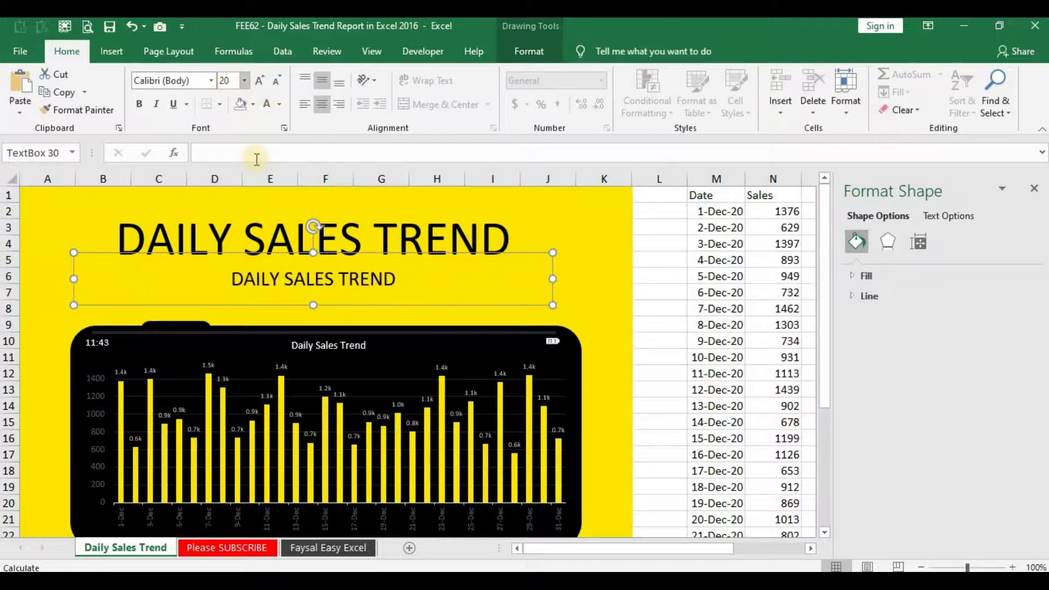
click(256, 160)
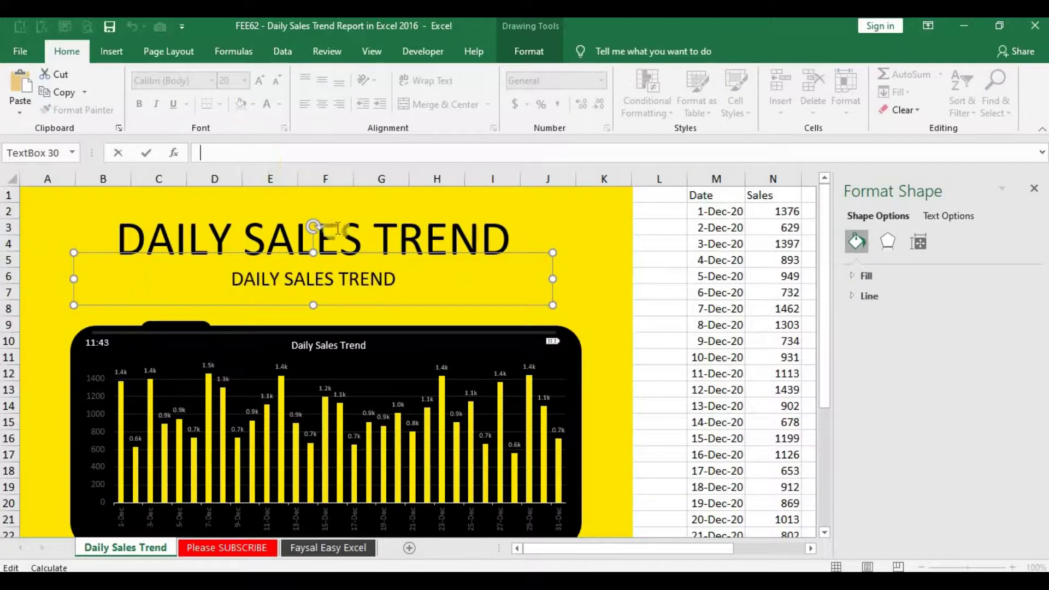
click(385, 273)
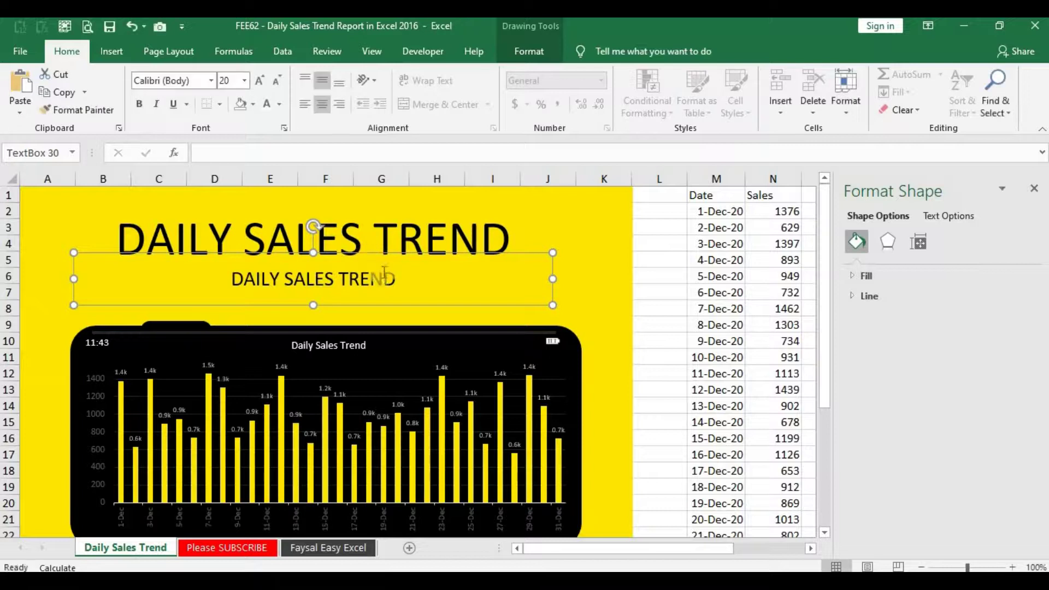
triple_click(195, 296)
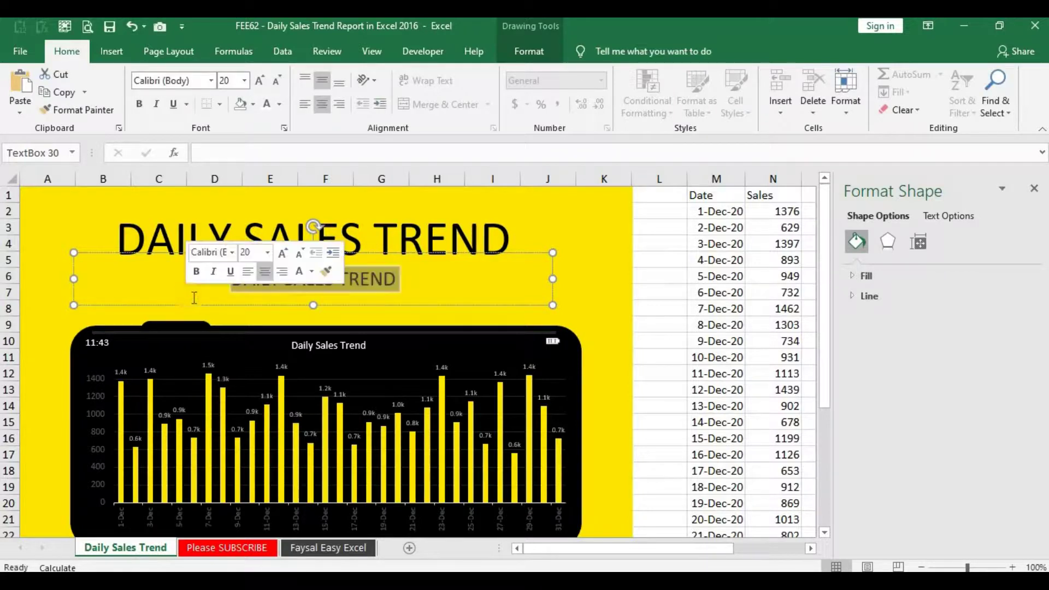
key(Delete)
- Link the copied box to cell P1 with =P1 so it shows the date
click(244, 155)
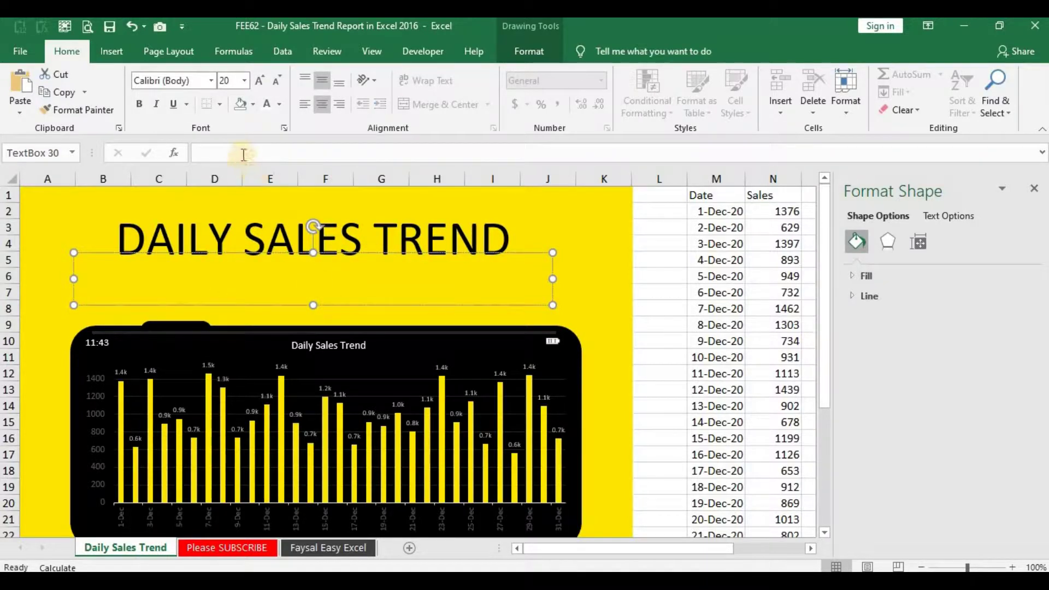
text(=)
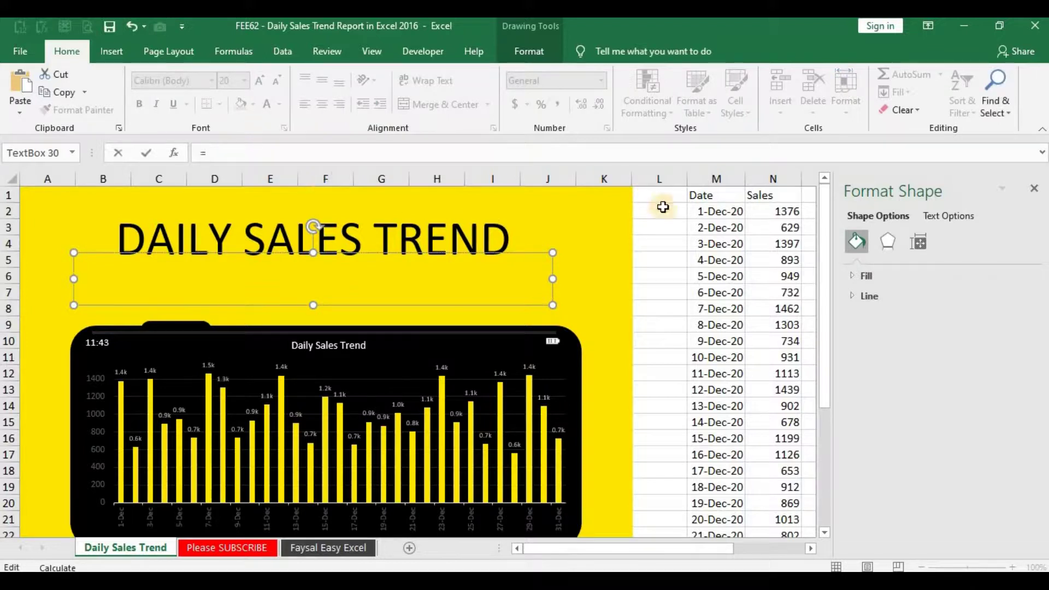
click(731, 211)
key(Right)
key(Right)
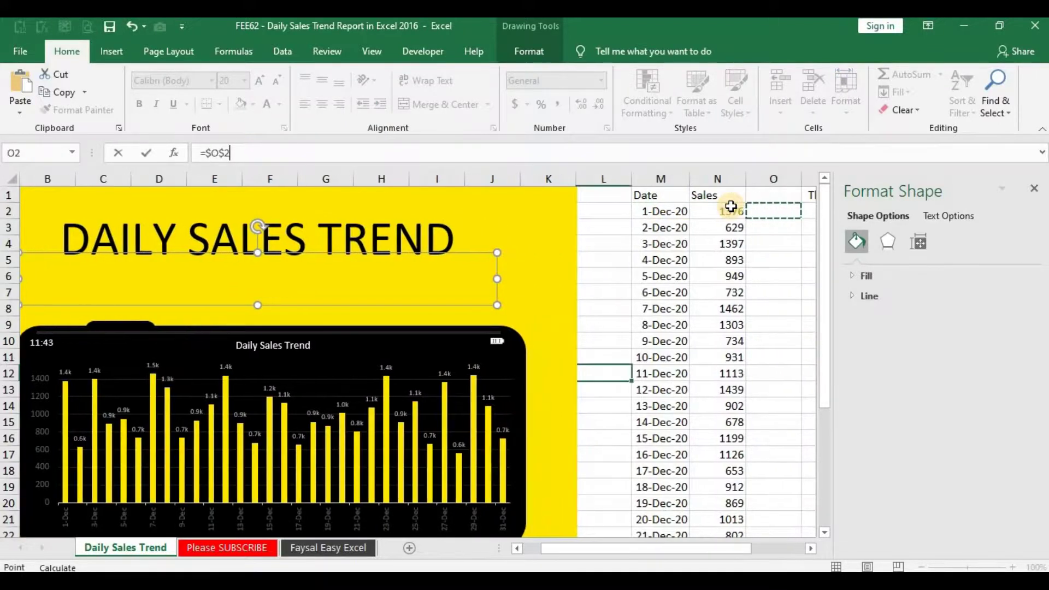
key(Right)
key(Up)
key(Return)
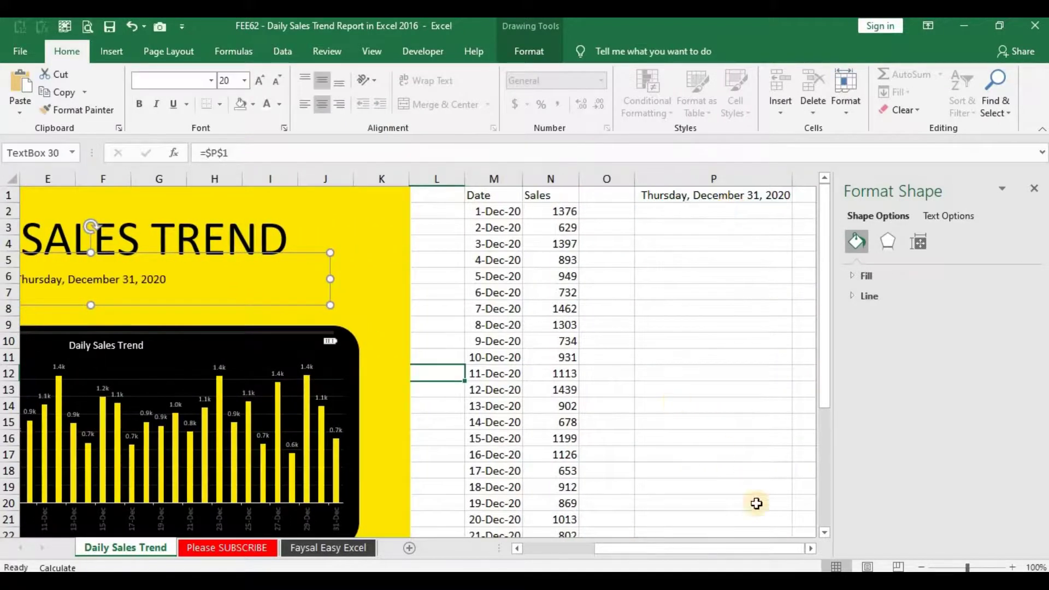
drag(705, 548, 597, 549)
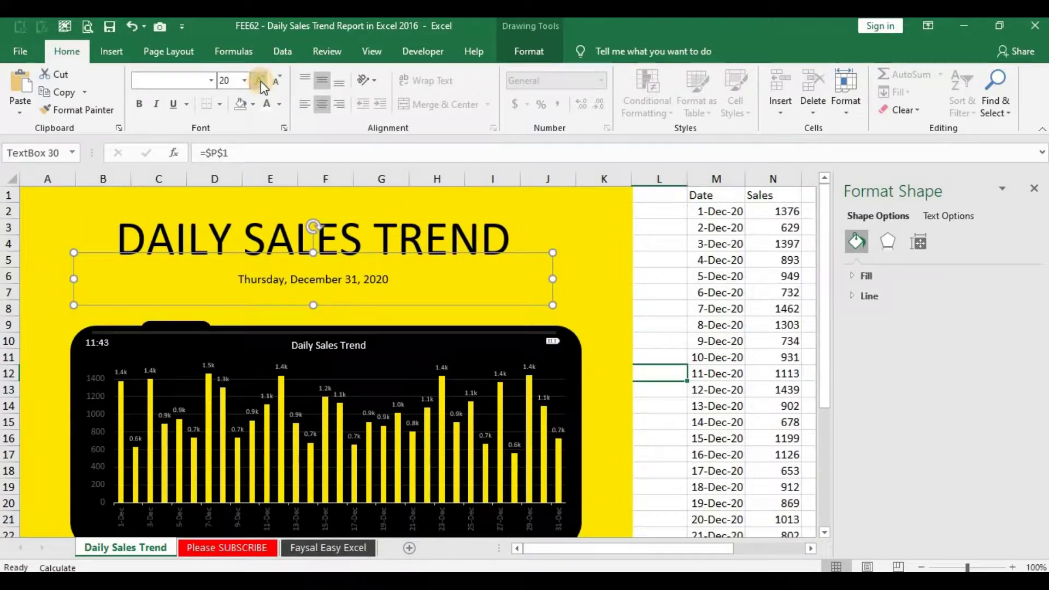
- Shrink the date box, lower the title toward it, and set the date text to 14 pt
click(650, 308)
click(374, 269)
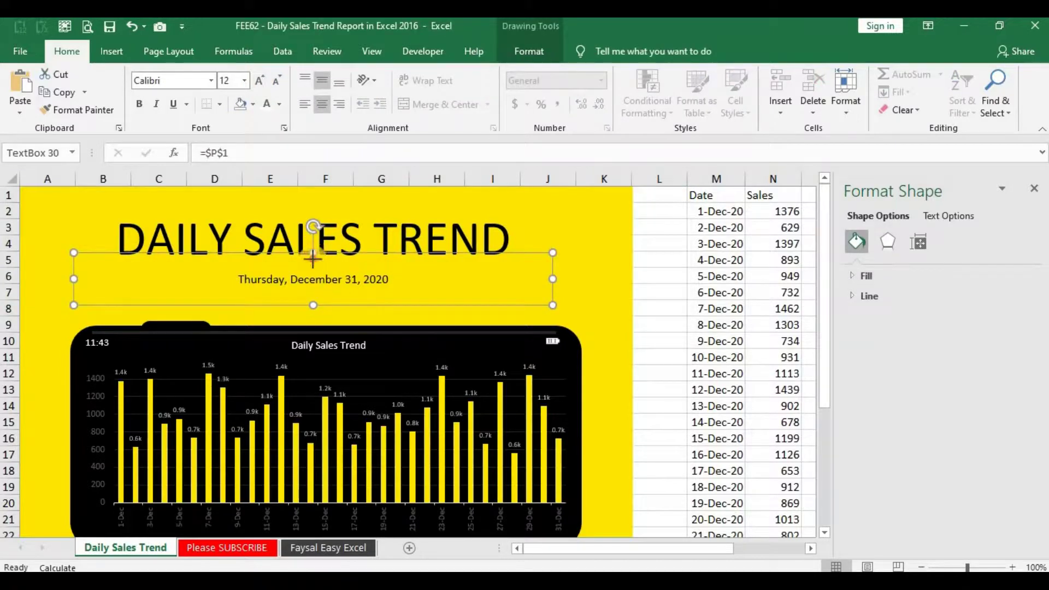
drag(313, 257, 313, 282)
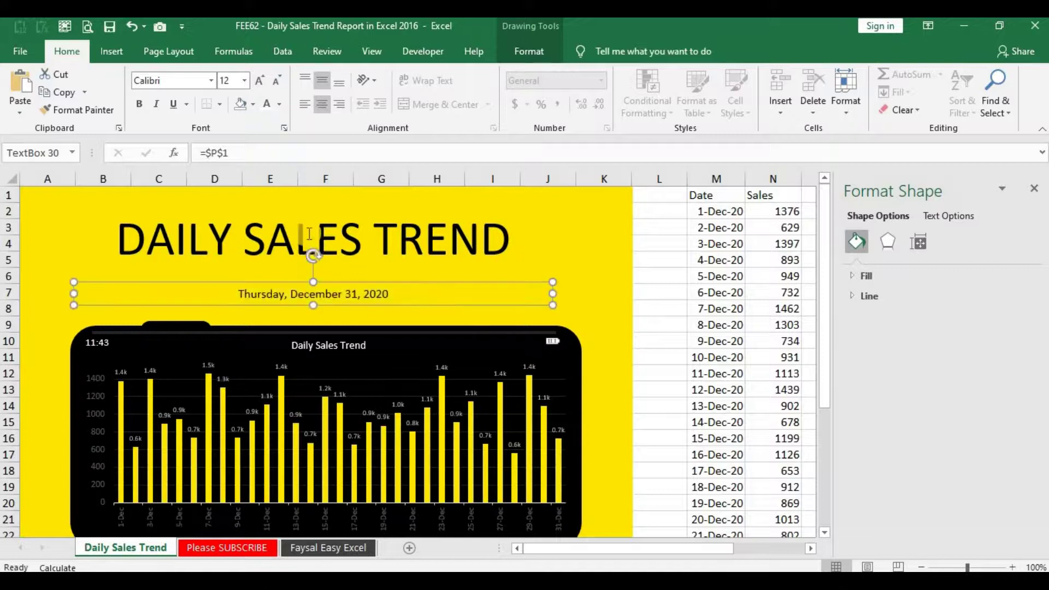
click(309, 229)
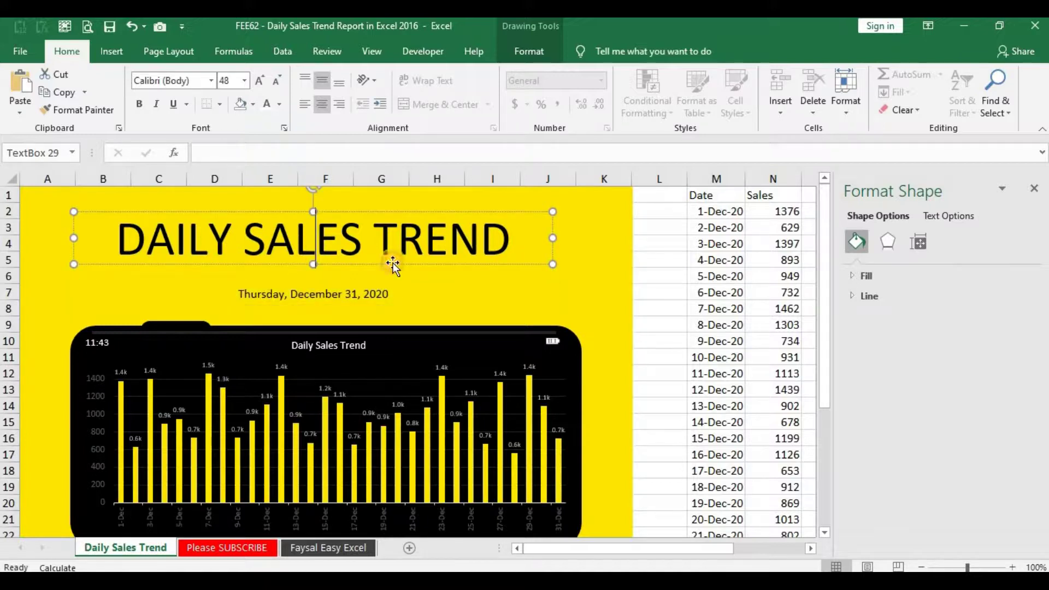
click(393, 264)
key(Down)
key(Down)
key(Down)
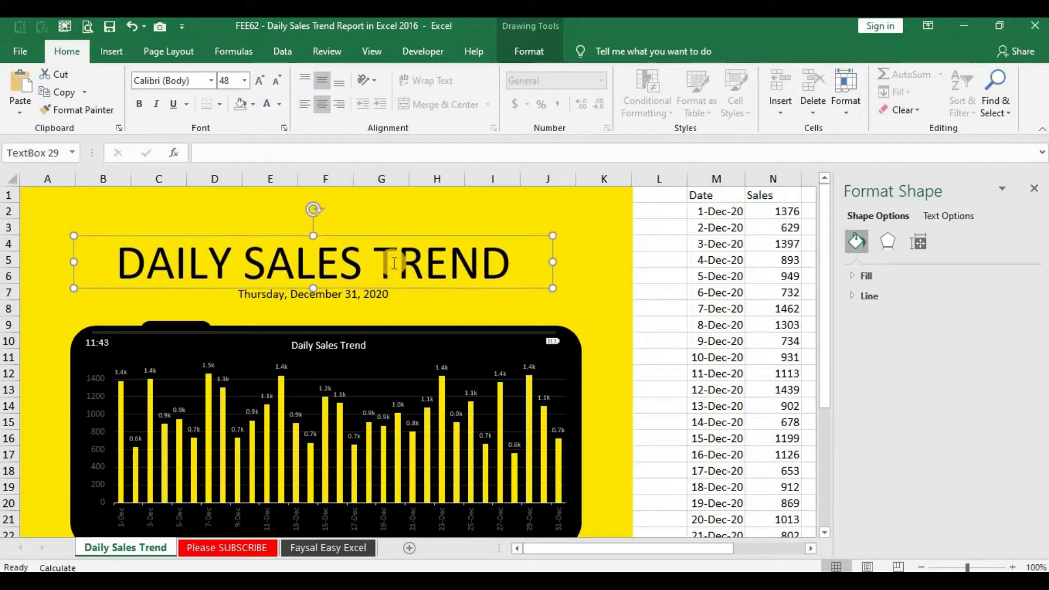
key(Up)
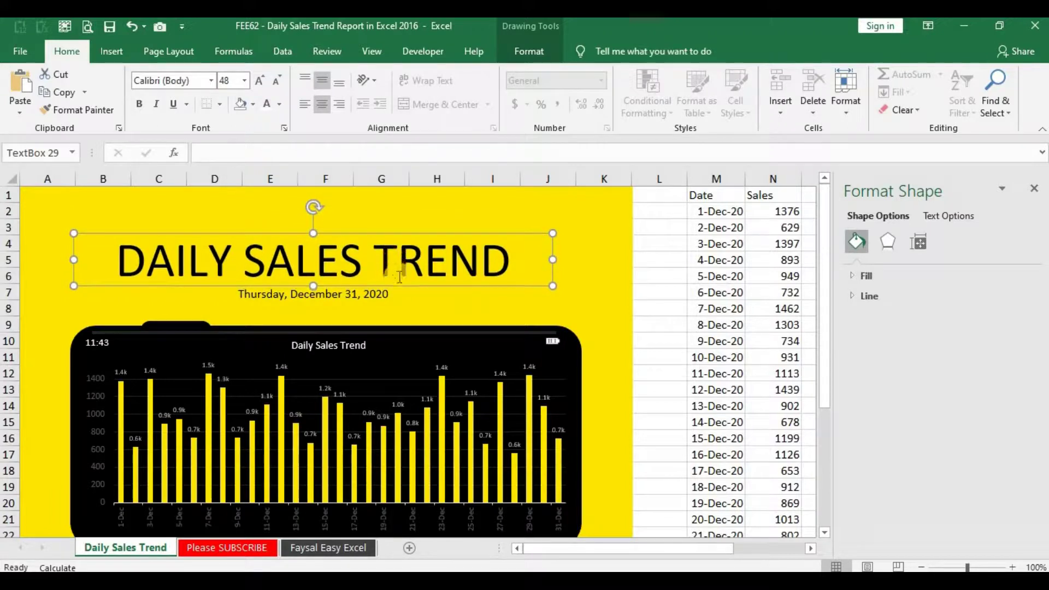
click(373, 282)
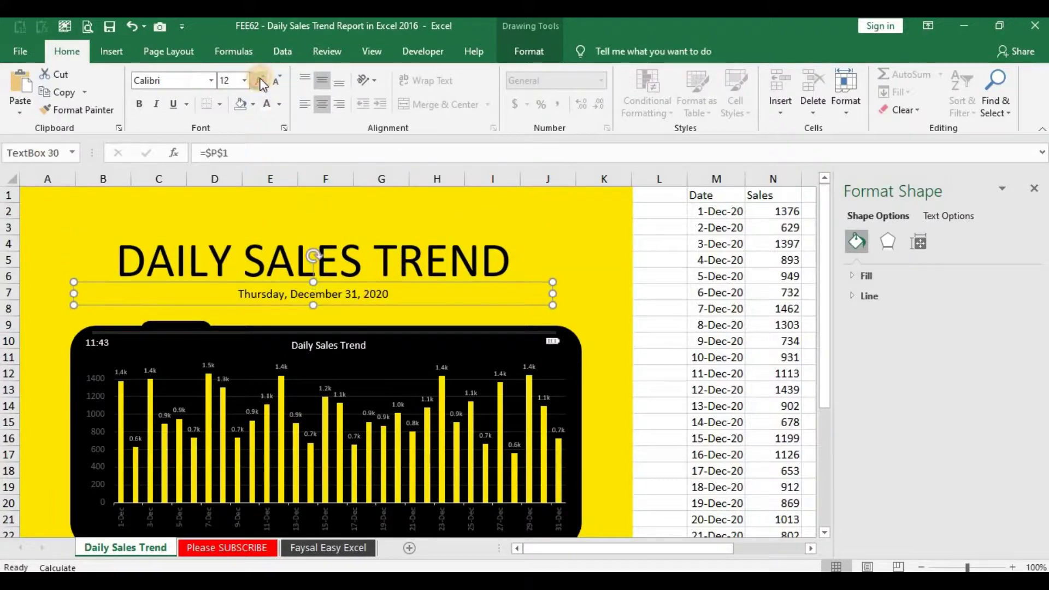
click(260, 81)
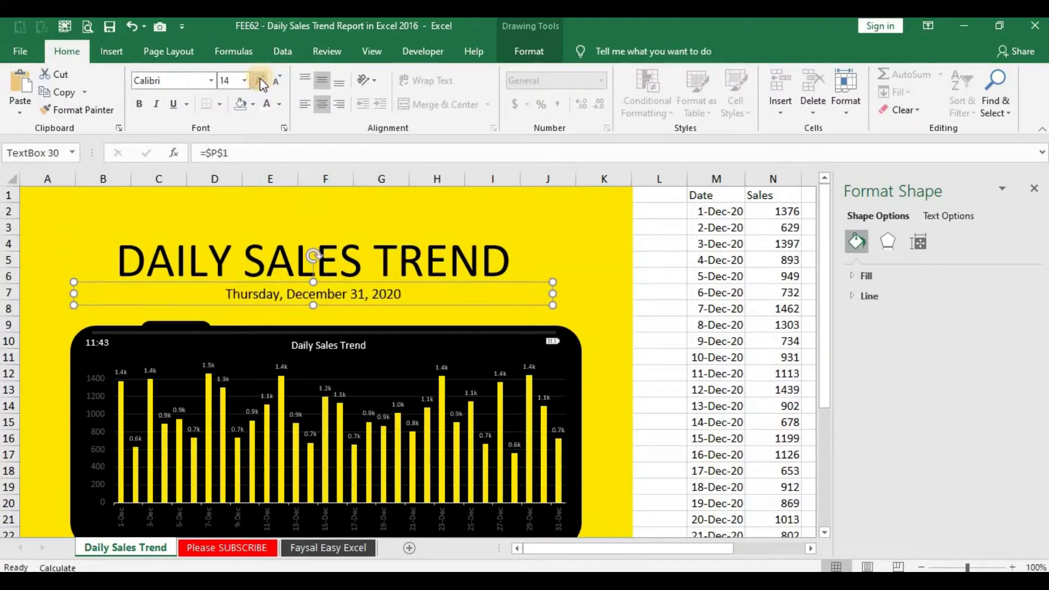
click(666, 276)
- Shorten the yellow background rectangle so it ends at row 26
key(Down)
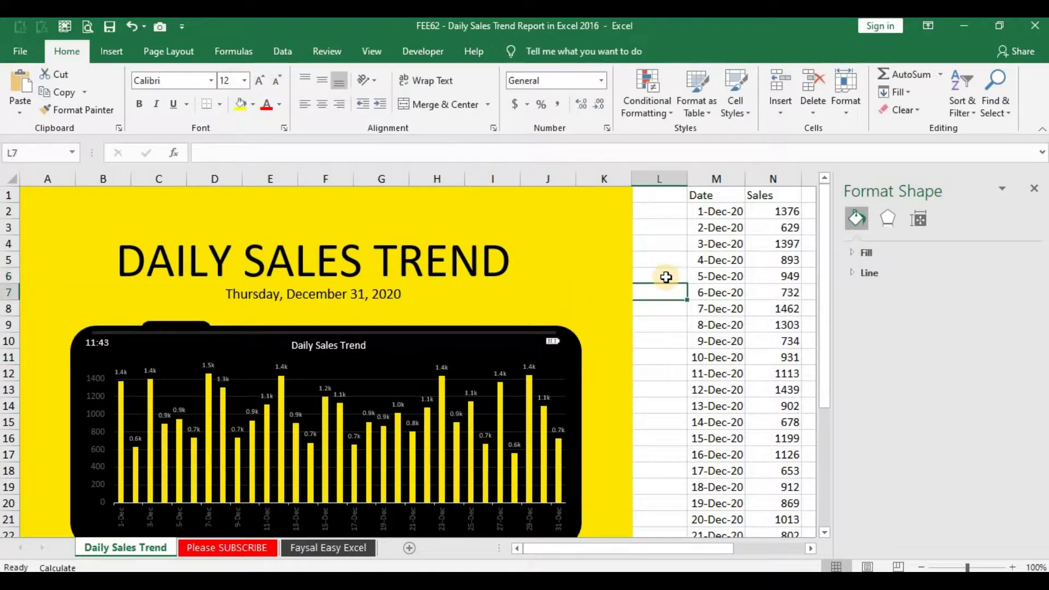
key(Down)
key(Down)
key(Down)
key(Down)
key(Down)
key(Down)
key(Down)
key(Down)
key(Down)
key(Down)
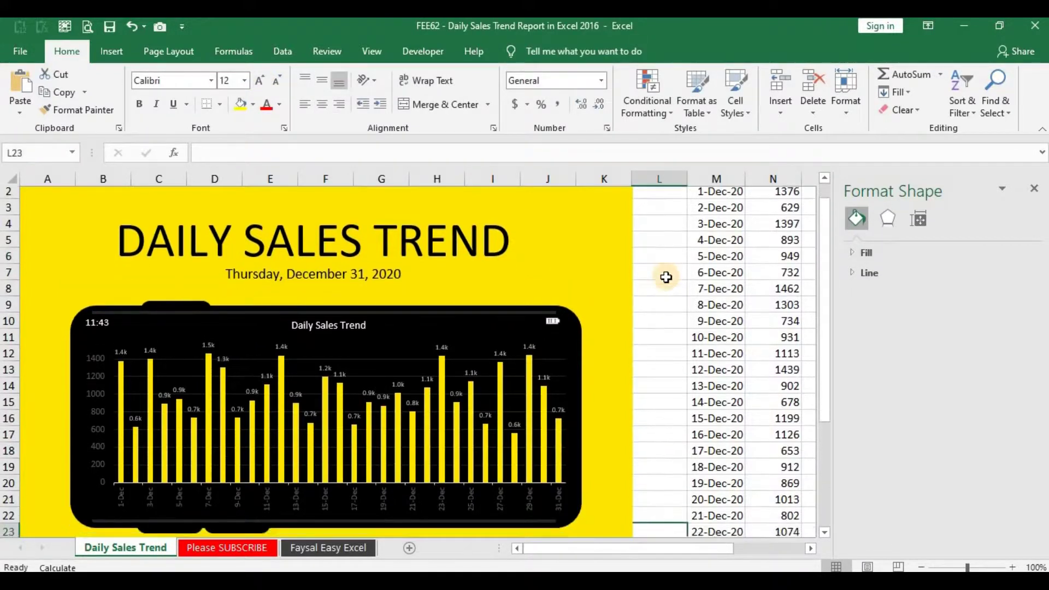
key(Down)
key(Down)
key(Down)
key(Down)
key(Down)
key(Down)
key(Down)
key(Down)
key(Down)
key(Down)
key(Down)
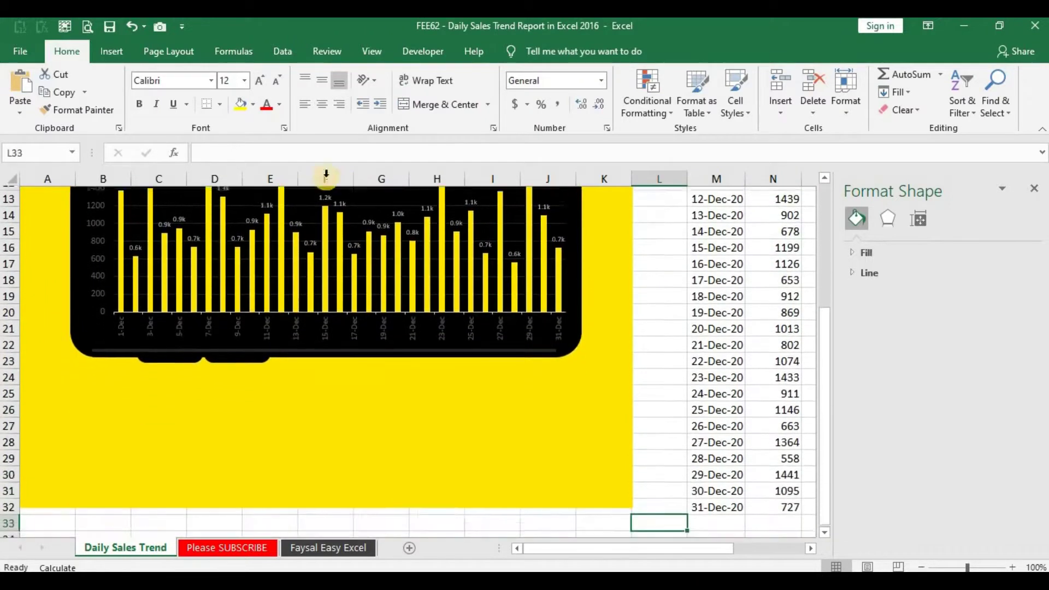
click(307, 473)
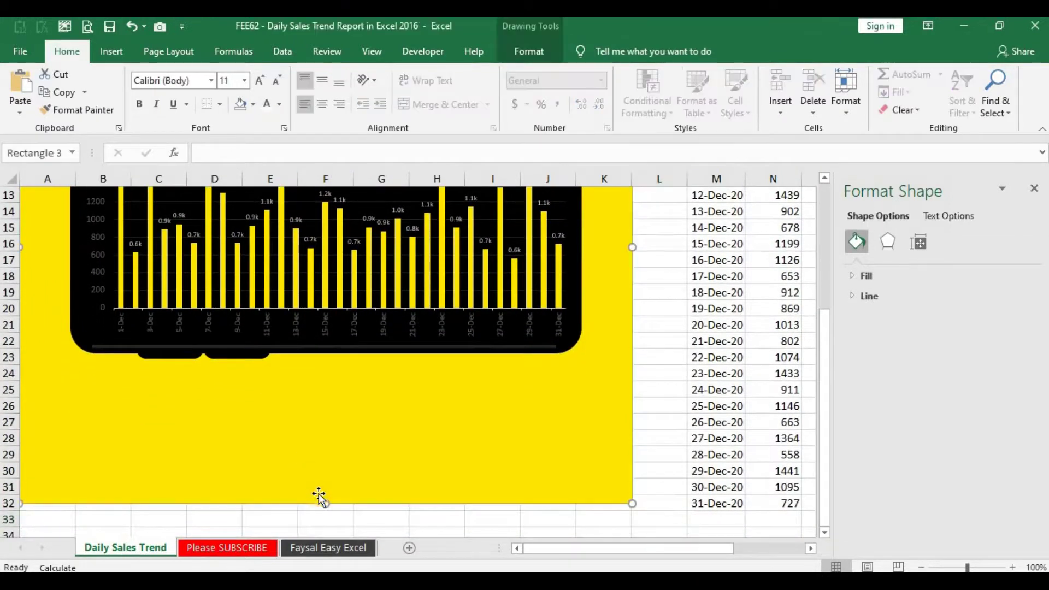
mouse_move(323, 485)
mouse_down()
mouse_move(318, 403)
mouse_move(317, 420)
mouse_up()
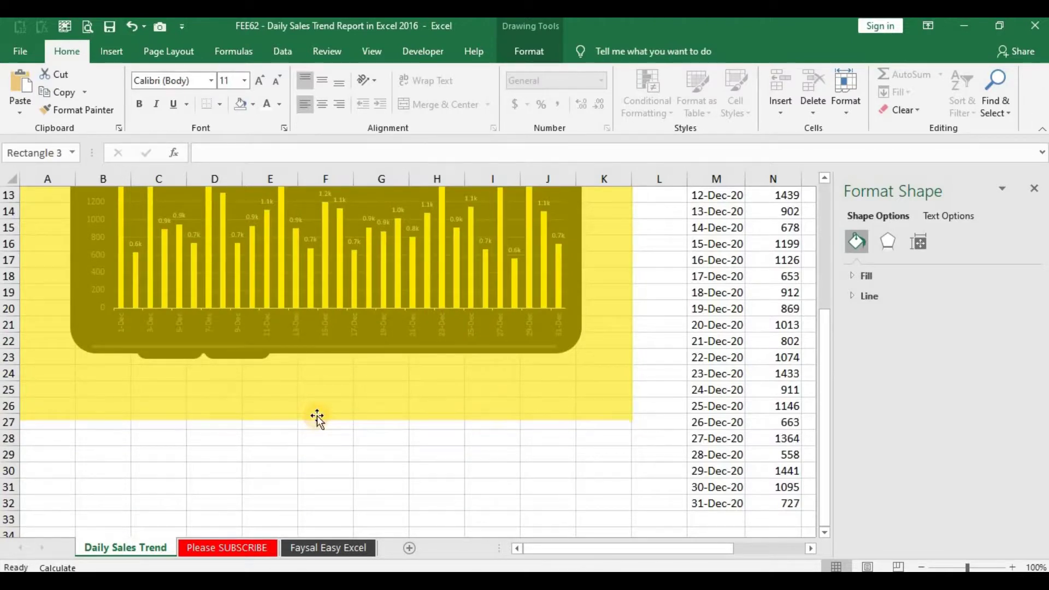
drag(317, 420, 317, 415)
- Draw a rectangle flush beneath the yellow background
click(112, 50)
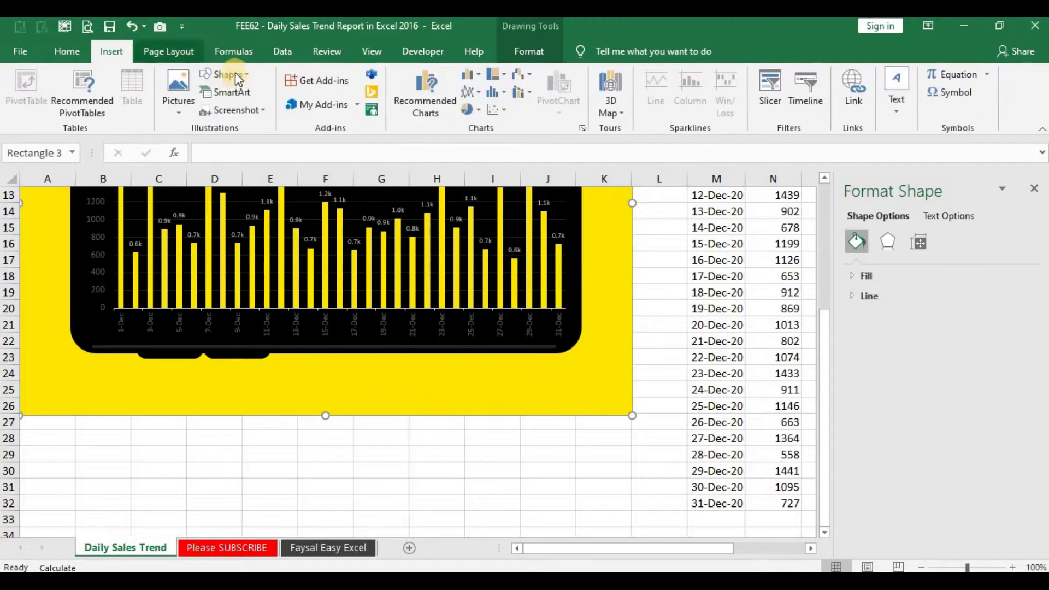
click(235, 74)
click(252, 111)
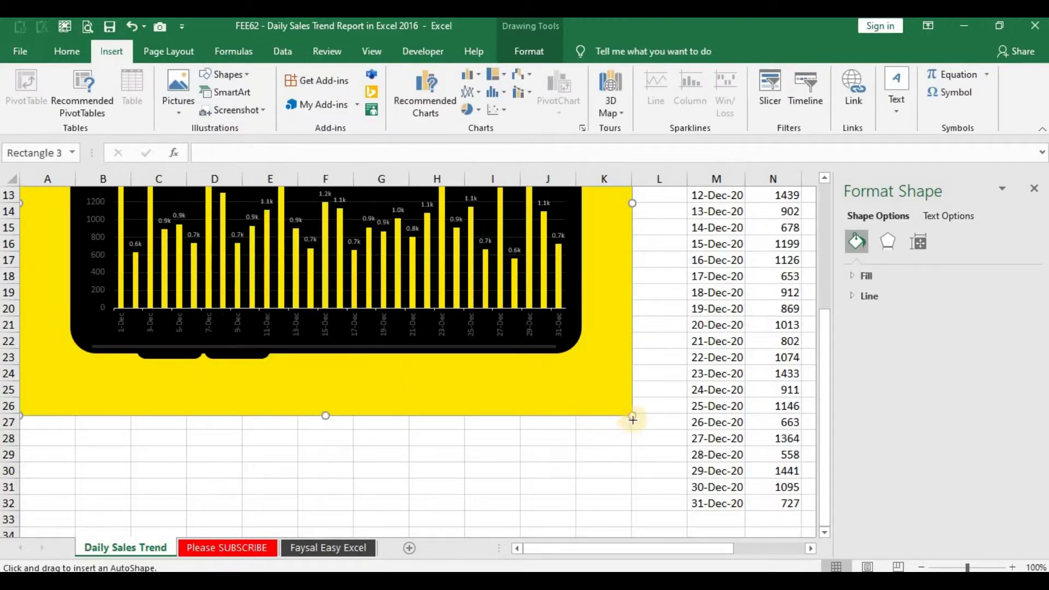
drag(632, 420, 7, 486)
drag(115, 486, 115, 480)
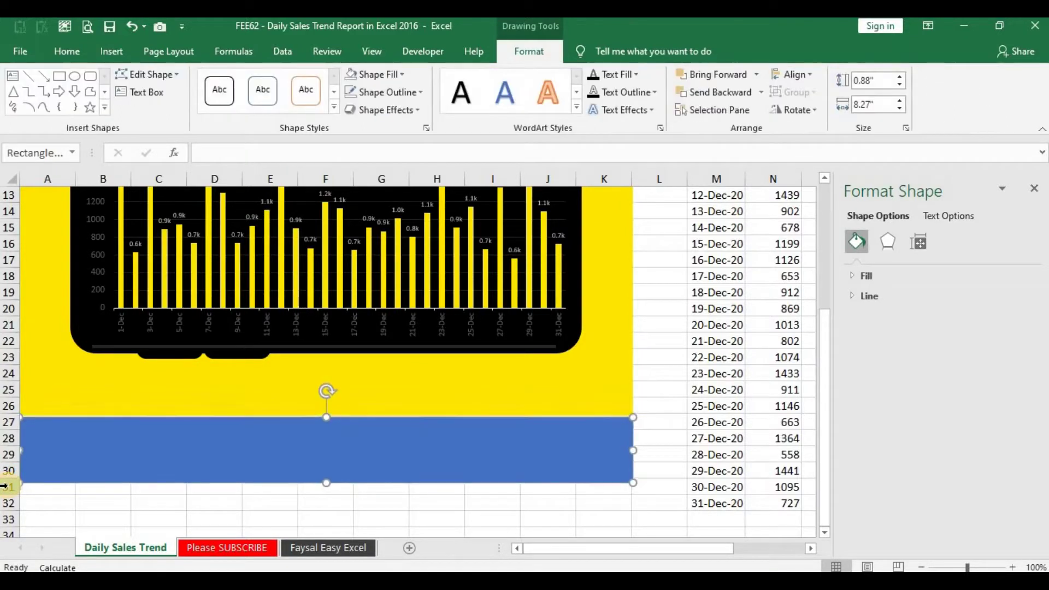
- Give the rectangle a dark outline and black fill, and shorten it to end at row 29
click(670, 437)
click(355, 432)
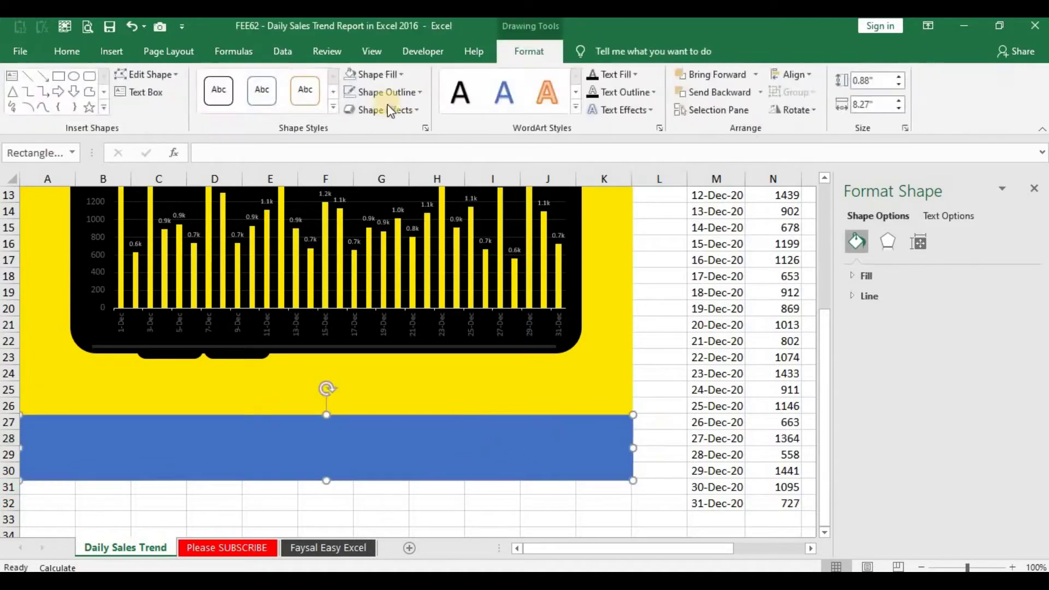
click(384, 99)
click(362, 144)
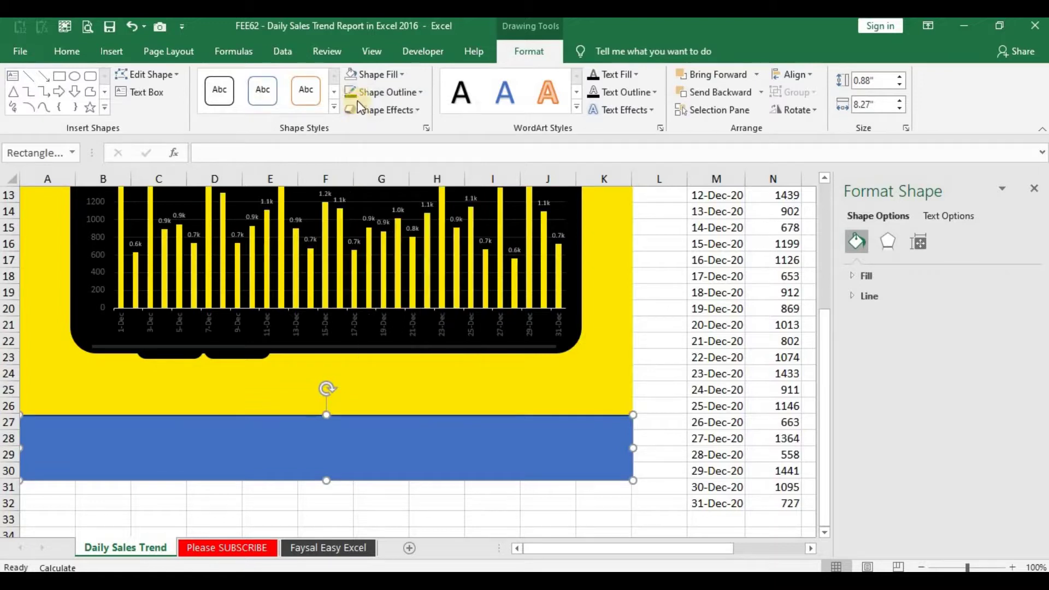
click(365, 77)
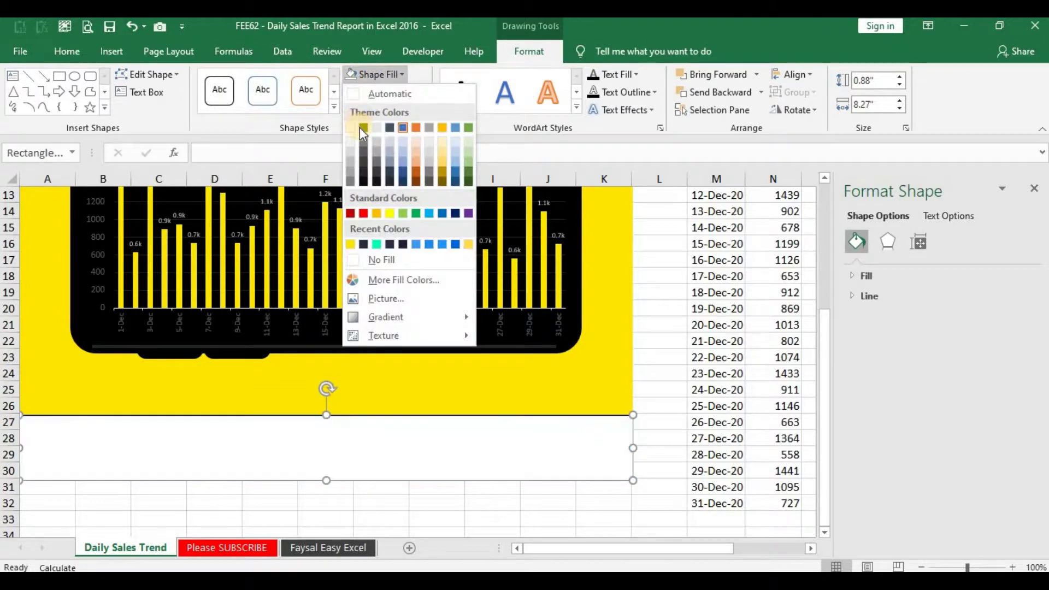
click(362, 126)
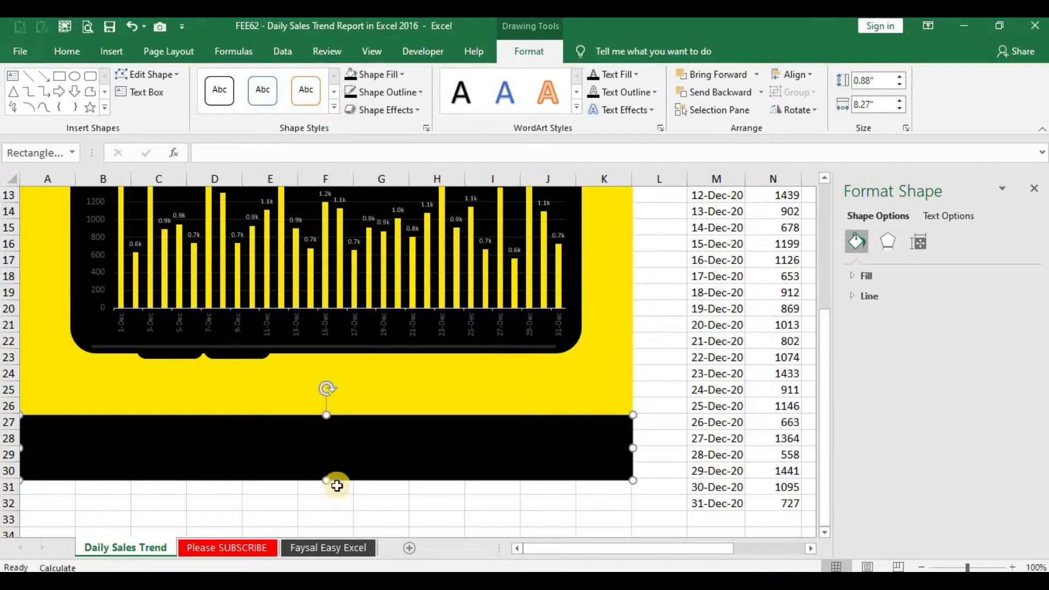
drag(326, 480, 323, 462)
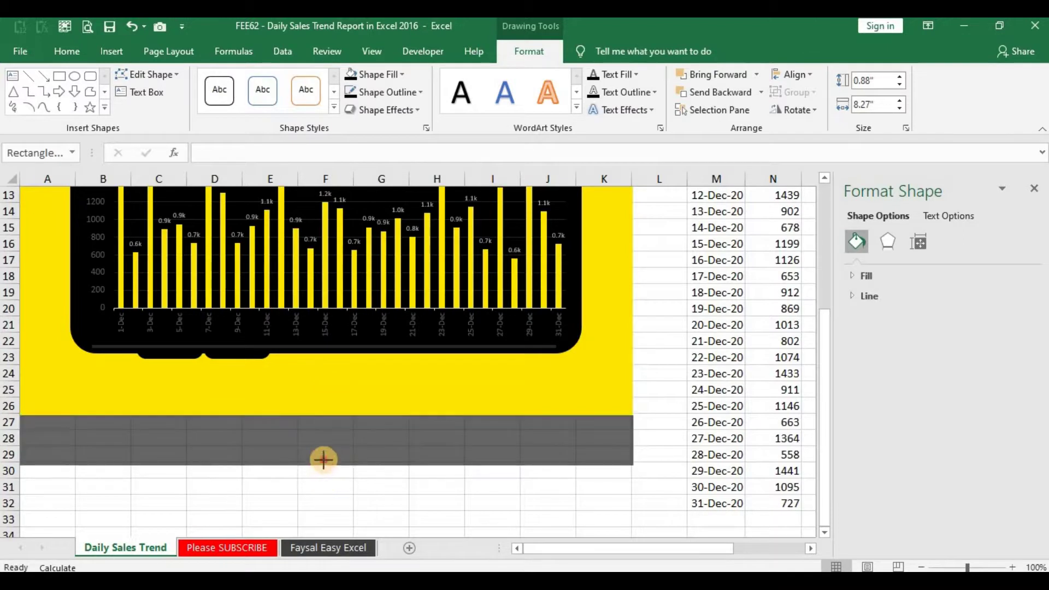
click(667, 379)
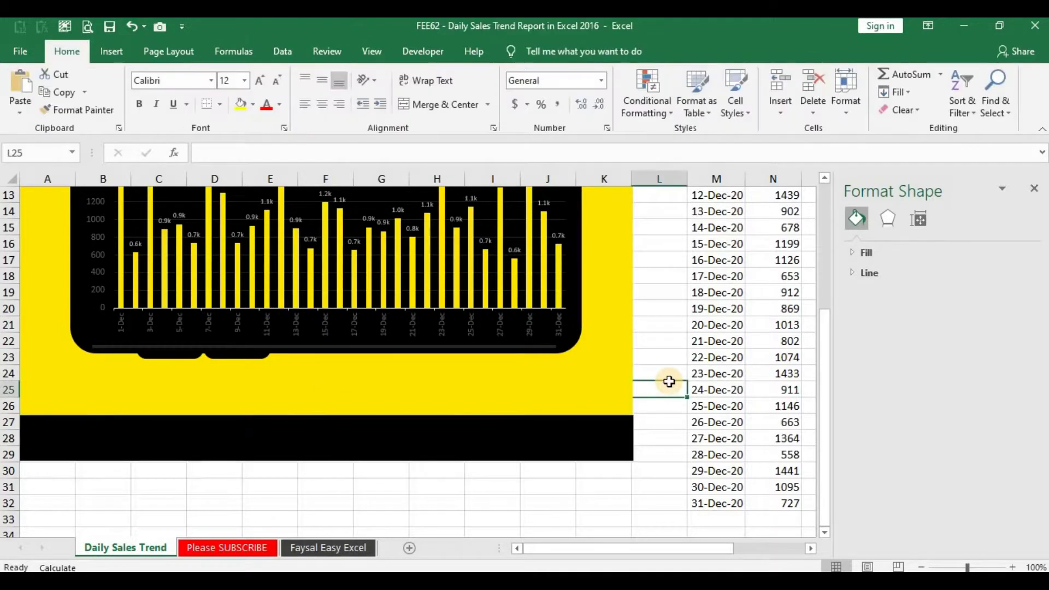
- Return to the top of the sheet and zoom out to 70%
key(ctrl+Up)
key(Down)
key(Down)
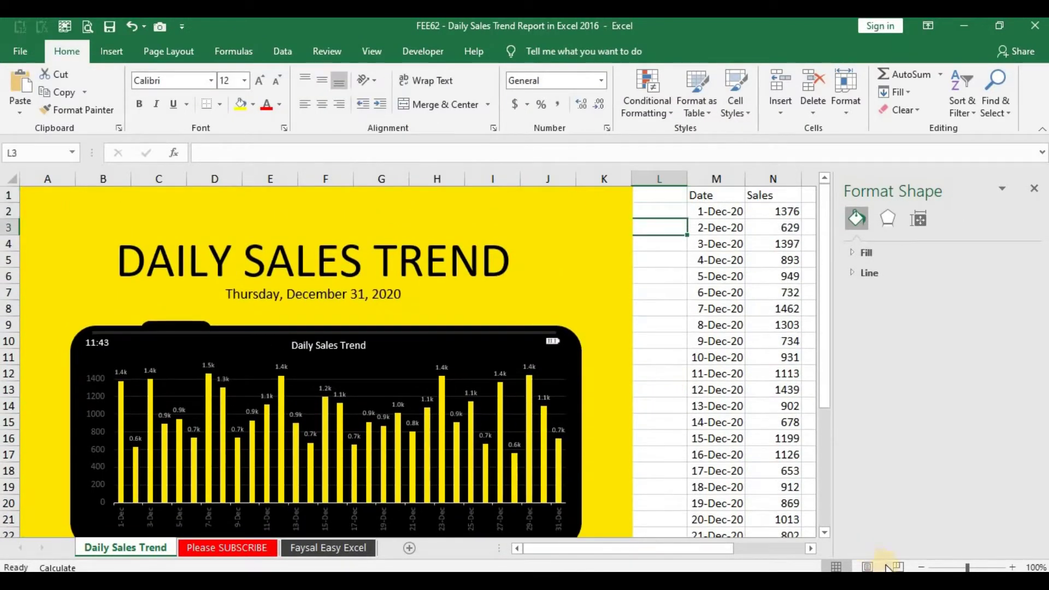
click(921, 567)
click(921, 567)
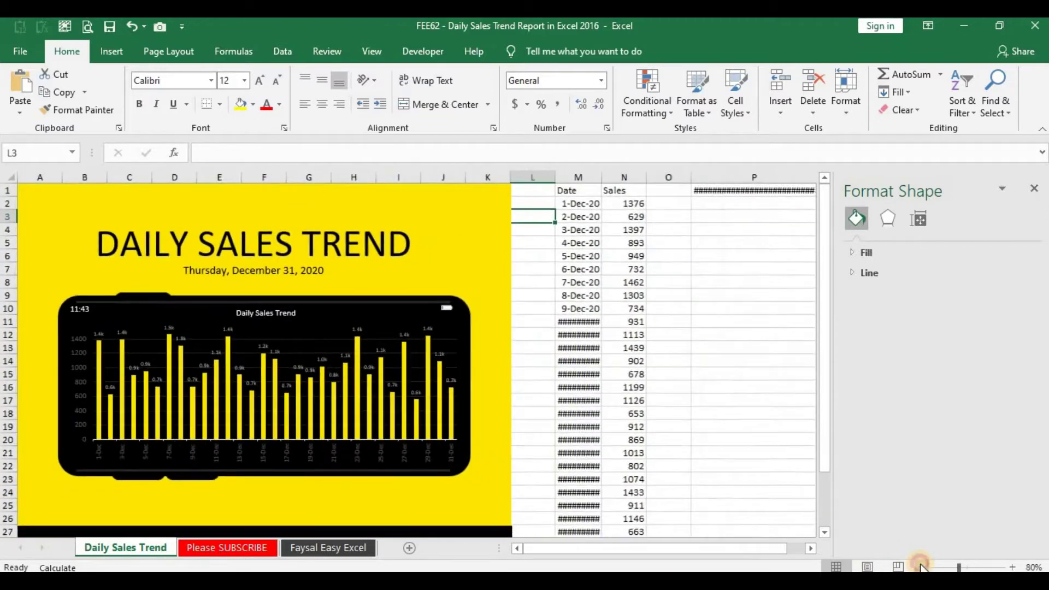
click(921, 567)
- Select an empty cell and recalculate the RANDBETWEEN sales data five times with F9
click(649, 370)
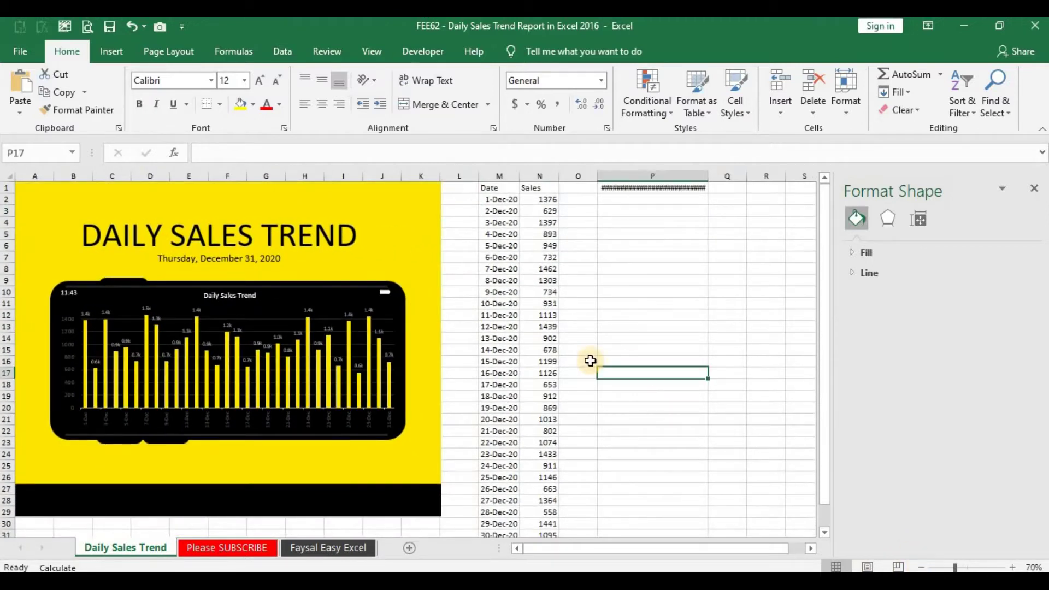
key(F9)
key(F9)
key(F9)
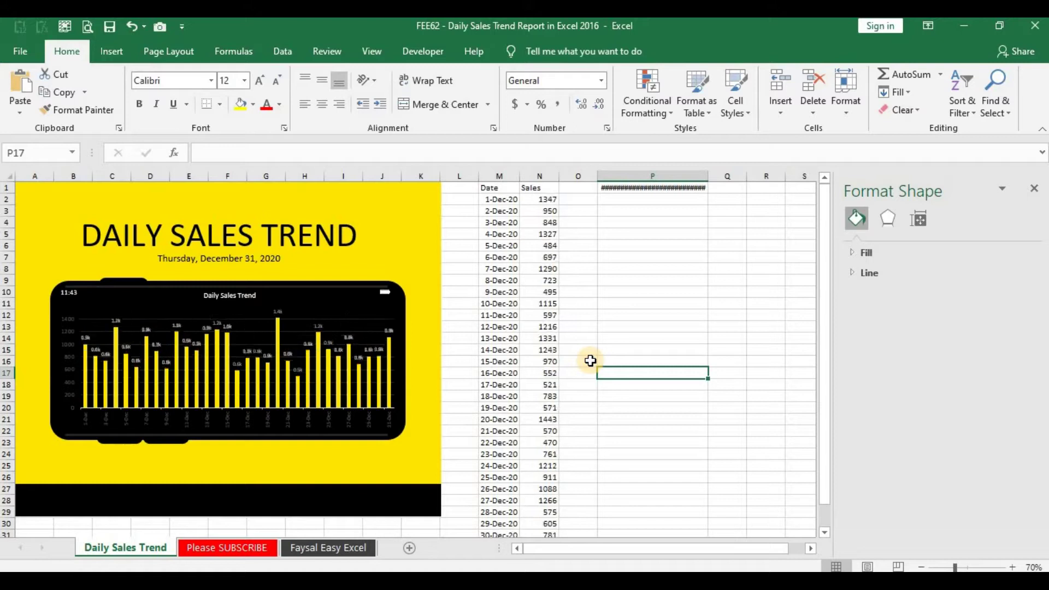
key(F9)
key(F9)
key(F9)
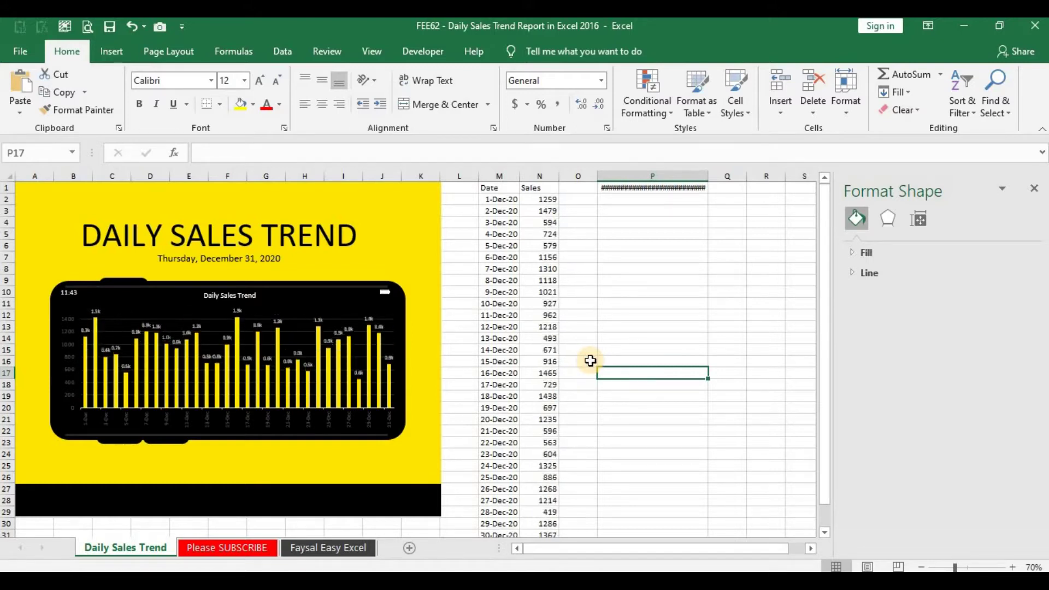
key(F9)
key(F9)
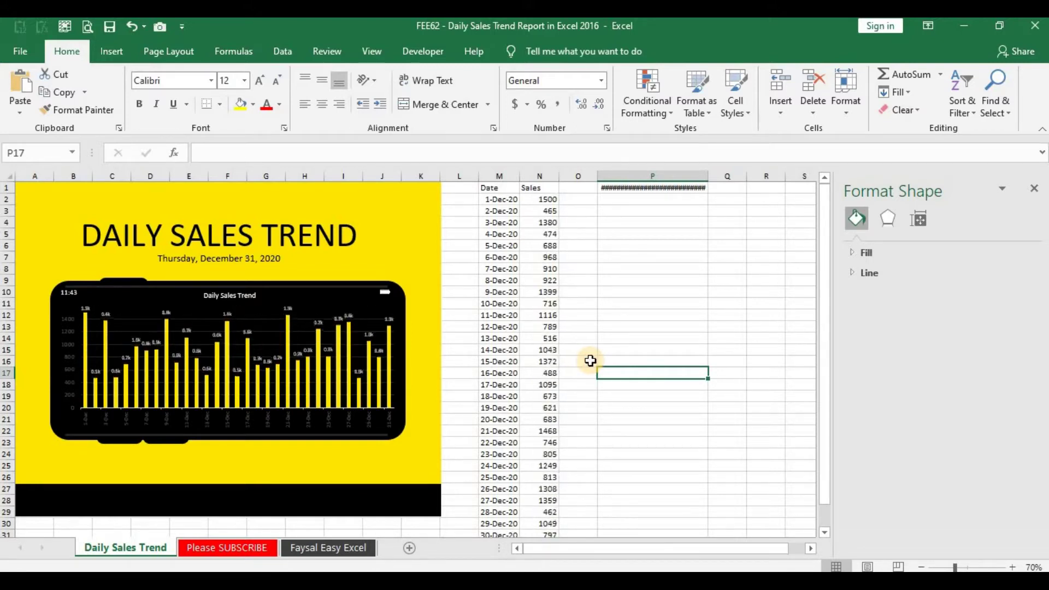
key(F9)
key(F9)
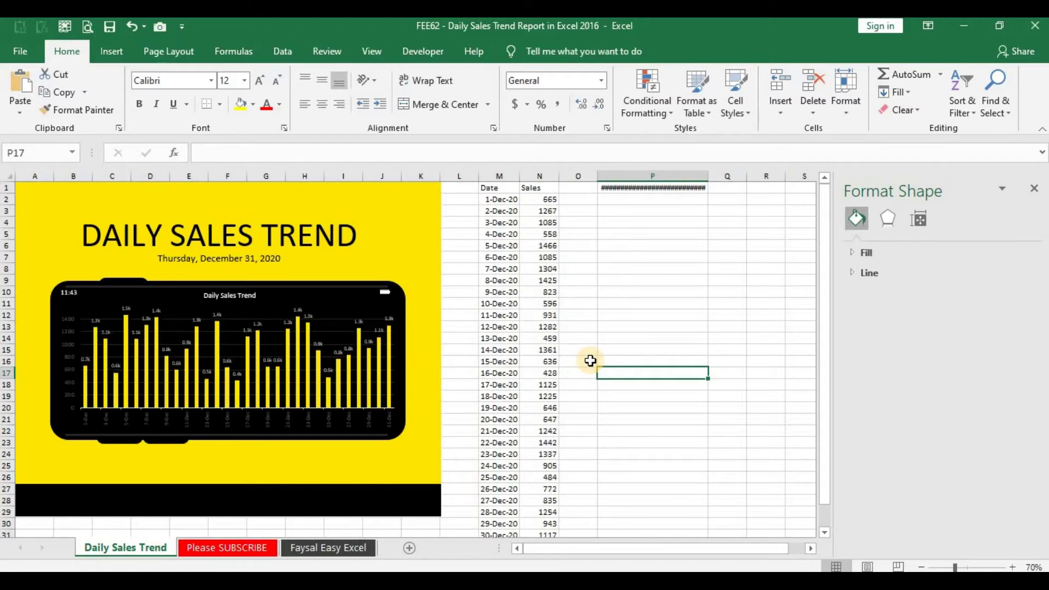
key(F9)
key(F9)
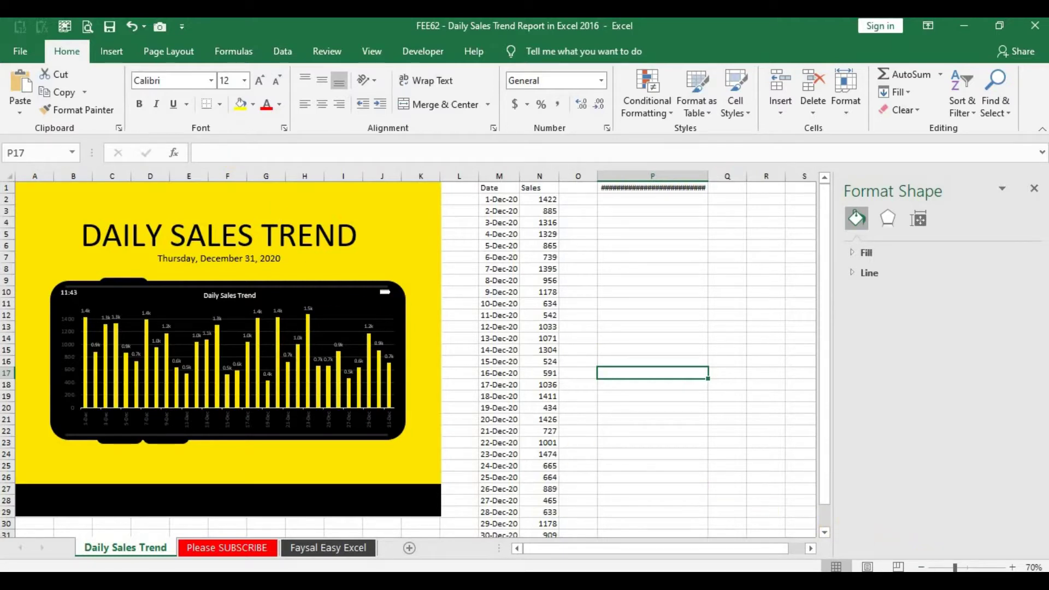
- Zoom back to 100% and scroll the sheet back toward column A
click(1012, 567)
click(1012, 566)
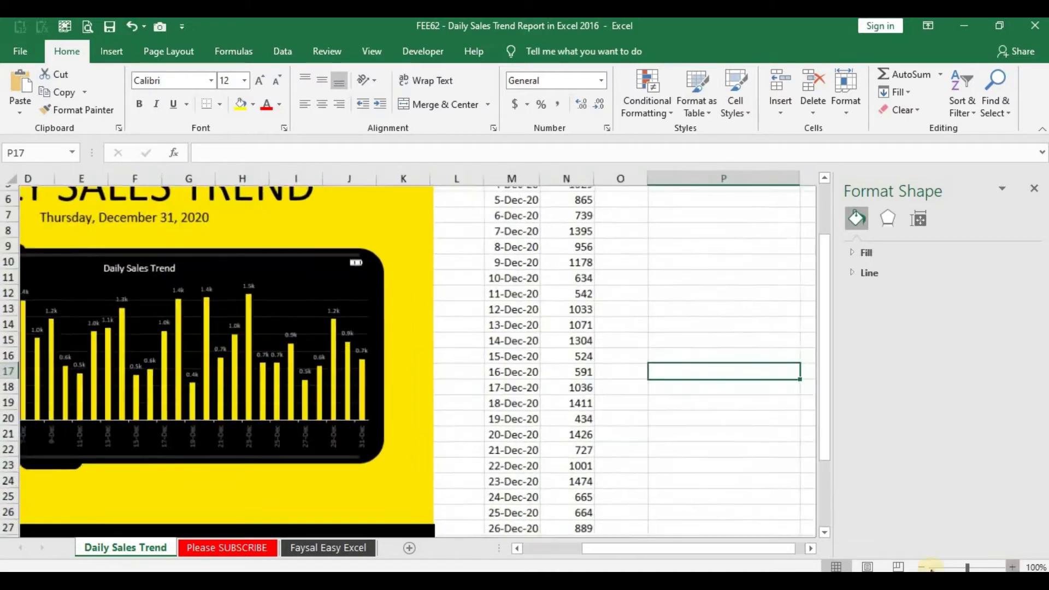
click(1012, 567)
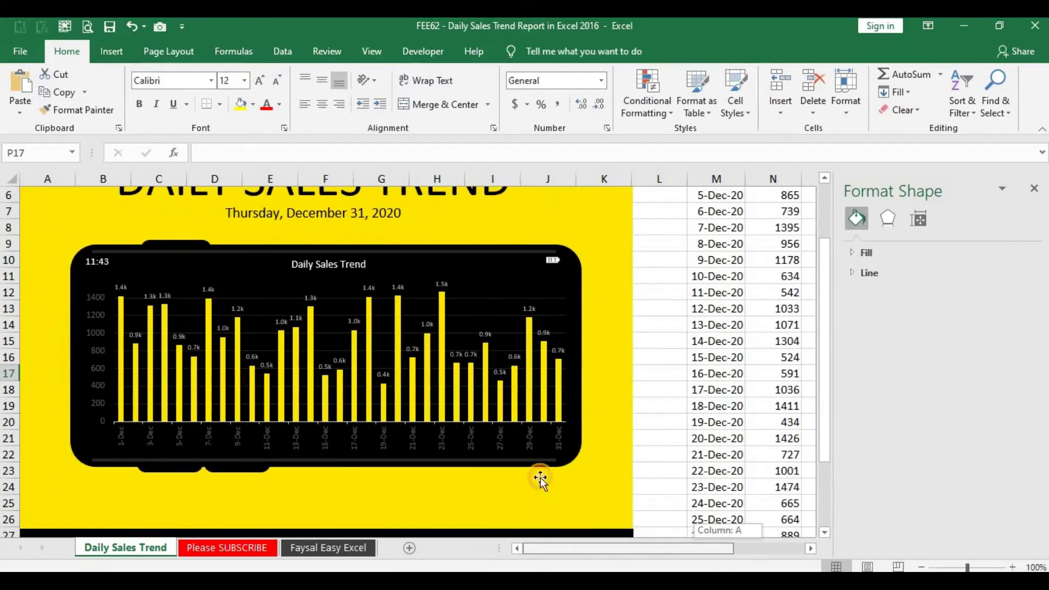
drag(730, 549, 540, 477)
mouse_move(827, 355)
mouse_down()
mouse_move(822, 333)
mouse_move(709, 332)
mouse_up()
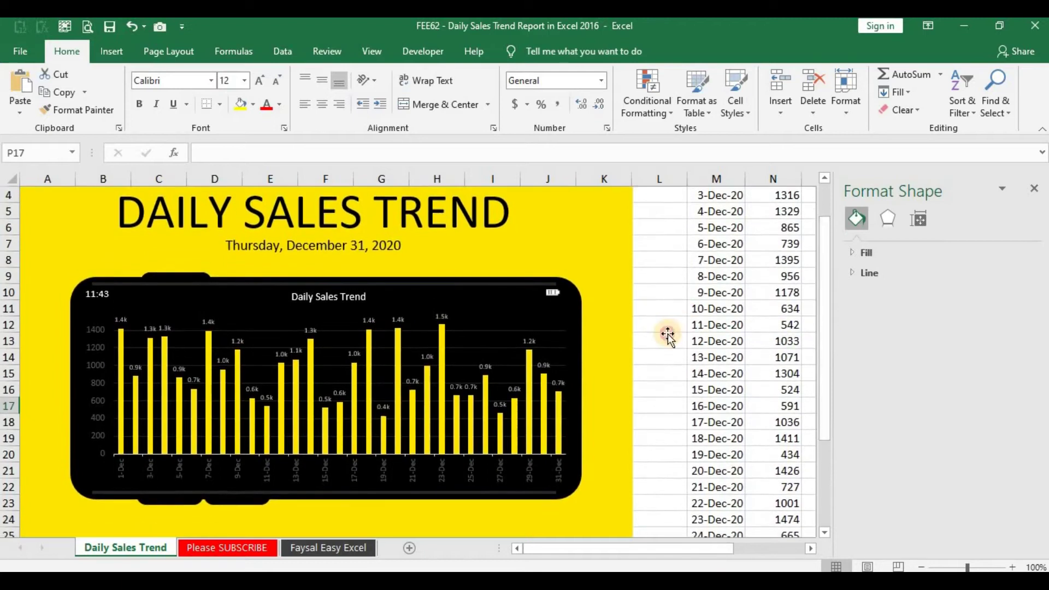
- Recalculate the sales figures three times with F9, giving new values starting at 880 and 502
click(668, 336)
key(F9)
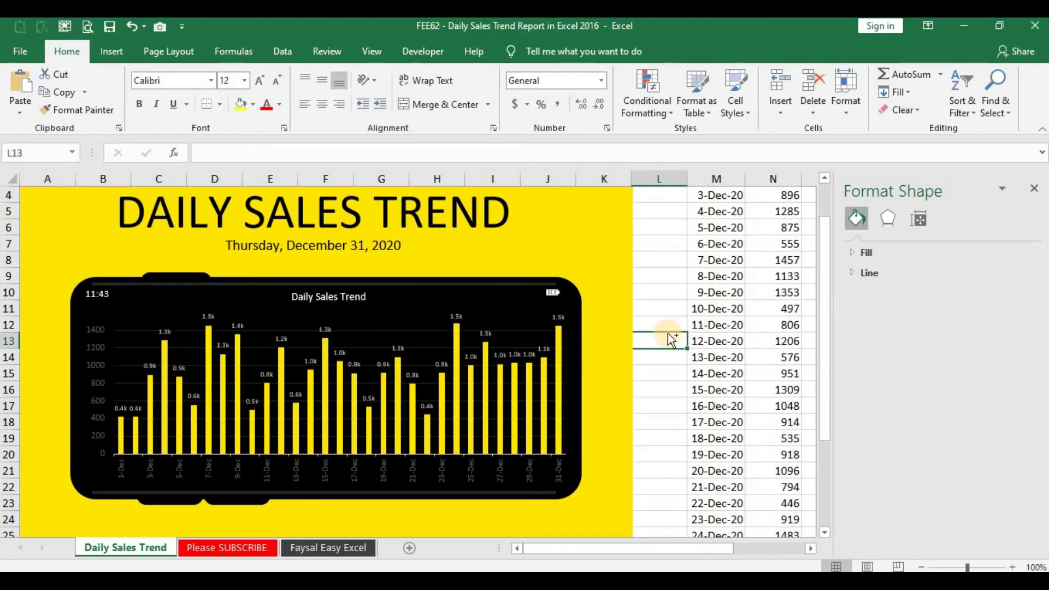
key(F9)
key(F9)
key(F9)
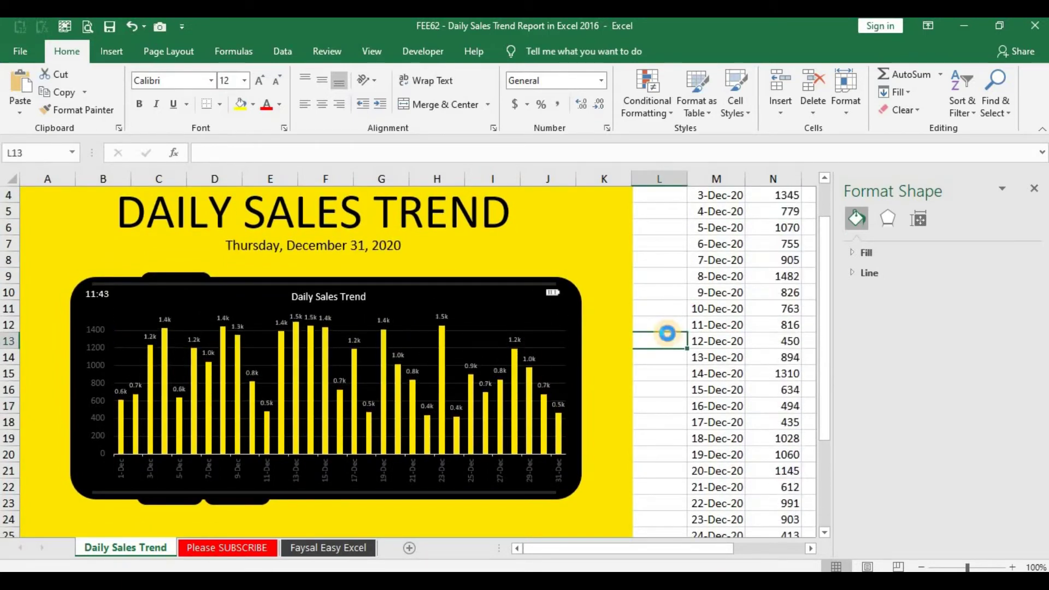
key(F9)
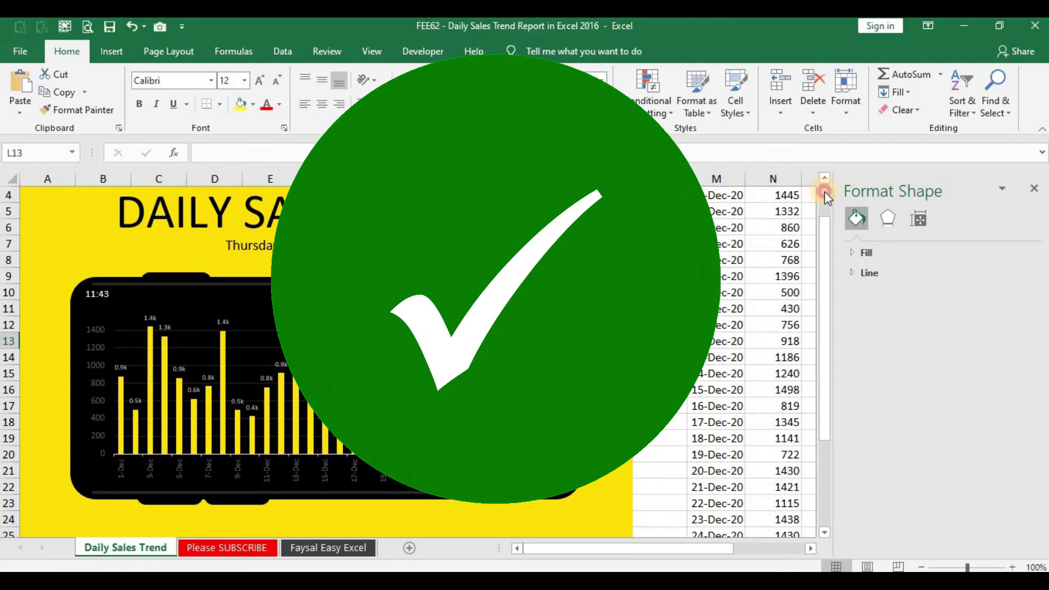
scroll(824, 191, up, 1)
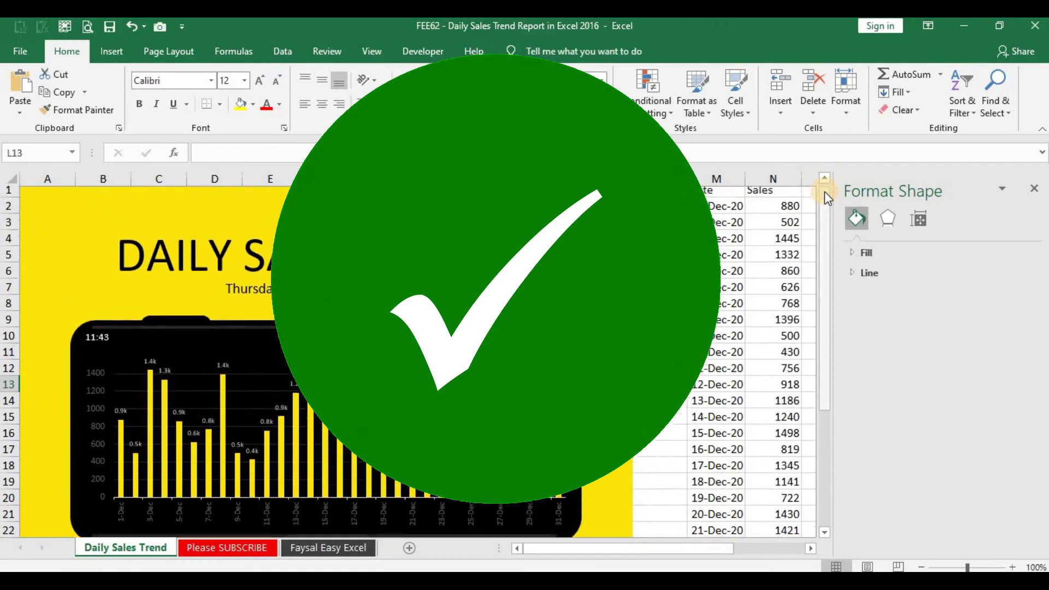
click(684, 306)
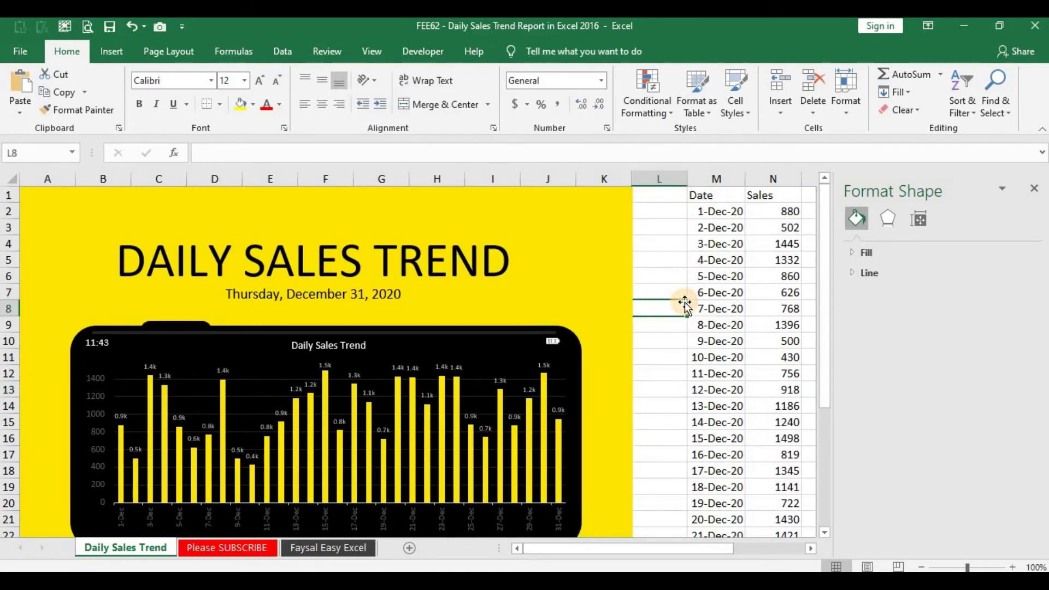